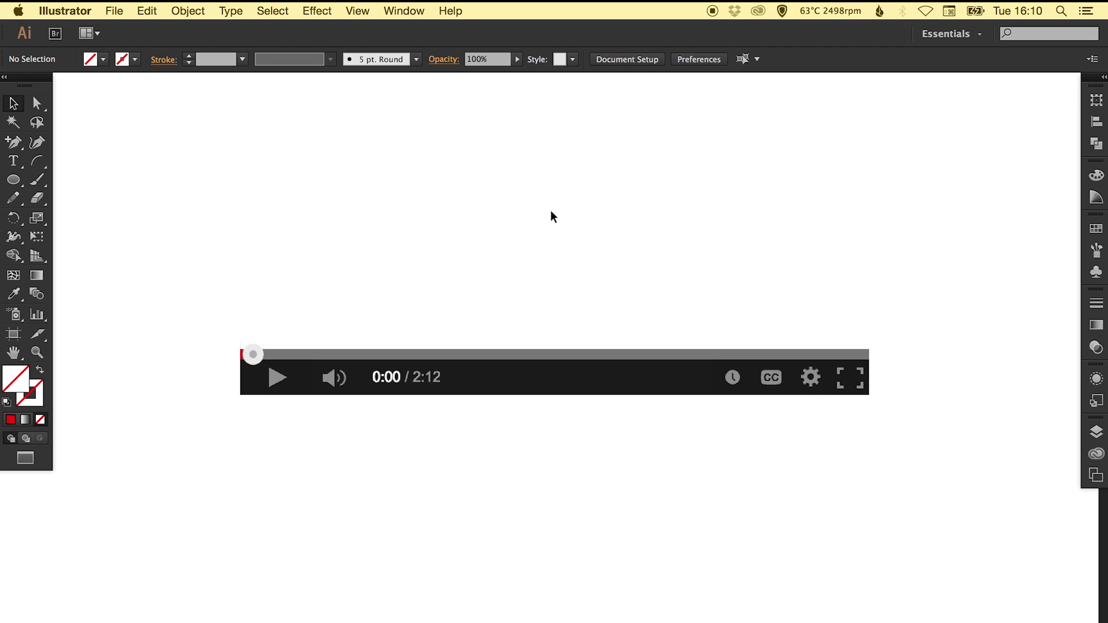
Lock the placed screenshot of the video player controls so it stays fixed as a tracing reference
click(332, 377)
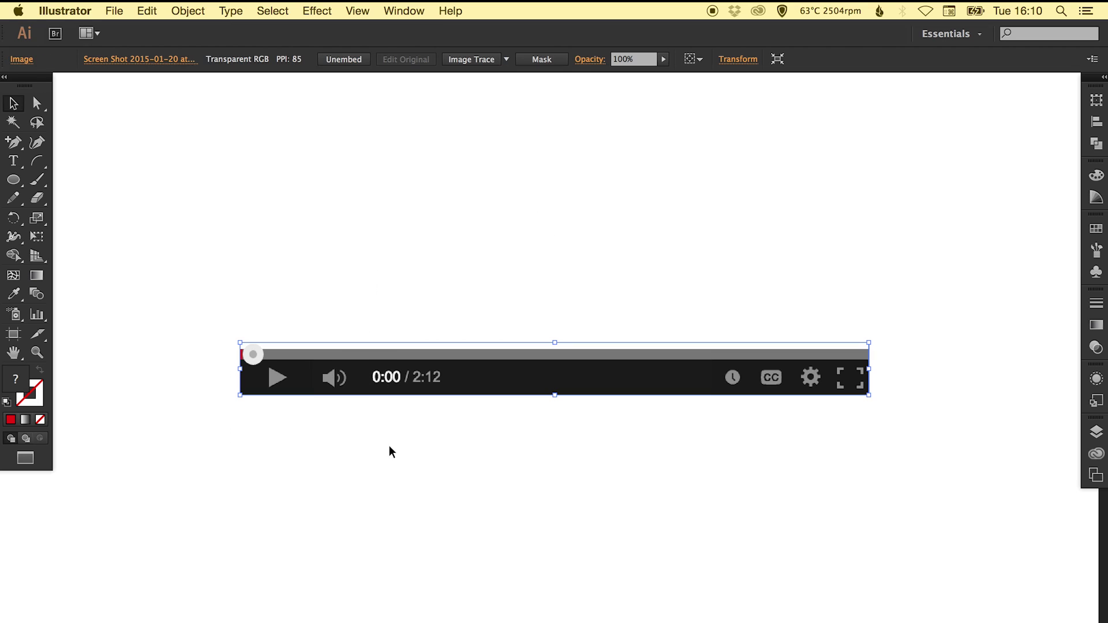
click(206, 10)
mouse_move(260, 95)
click(374, 94)
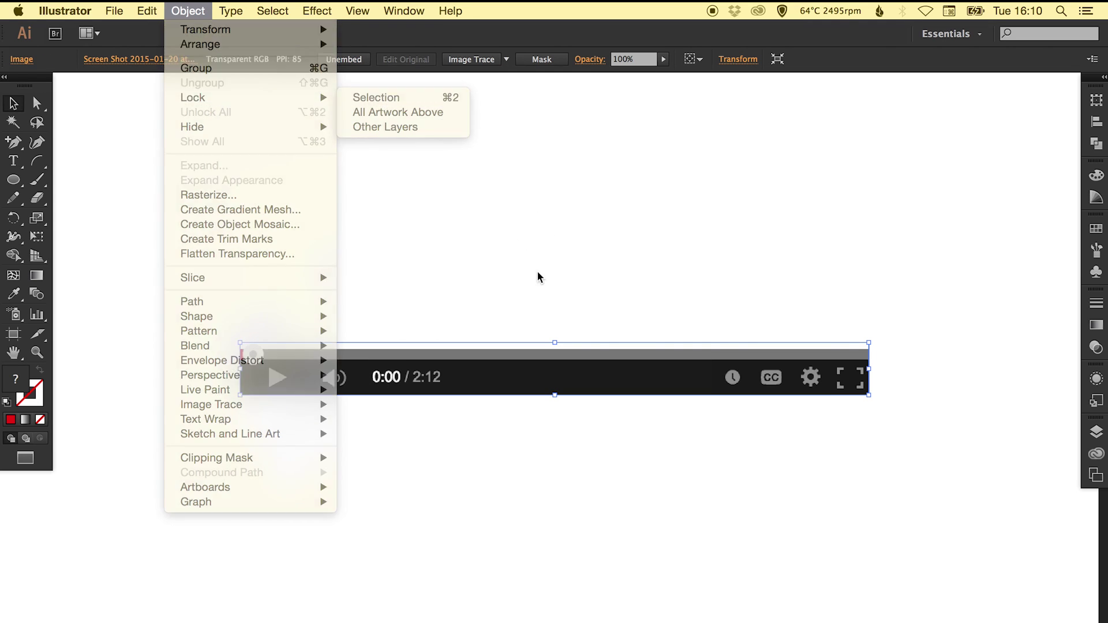
Draw a rectangle about 813 px wide and 49 px high just below the screenshot, matching the player bar's width
key(z)
click(466, 386)
key(v)
drag(441, 385, 399, 385)
click(19, 179)
drag(20, 182, 63, 181)
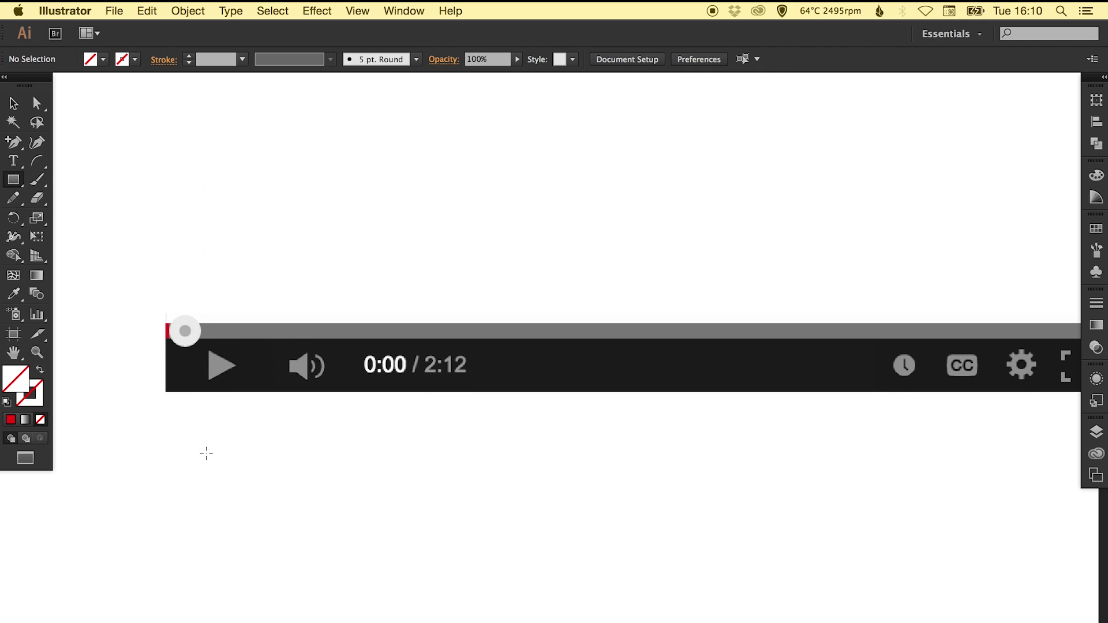
drag(166, 409, 991, 494)
drag(992, 451, 956, 451)
drag(488, 495, 495, 462)
Fill the new rectangle with the Black swatch (RGB 29, 29, 27)
click(1096, 228)
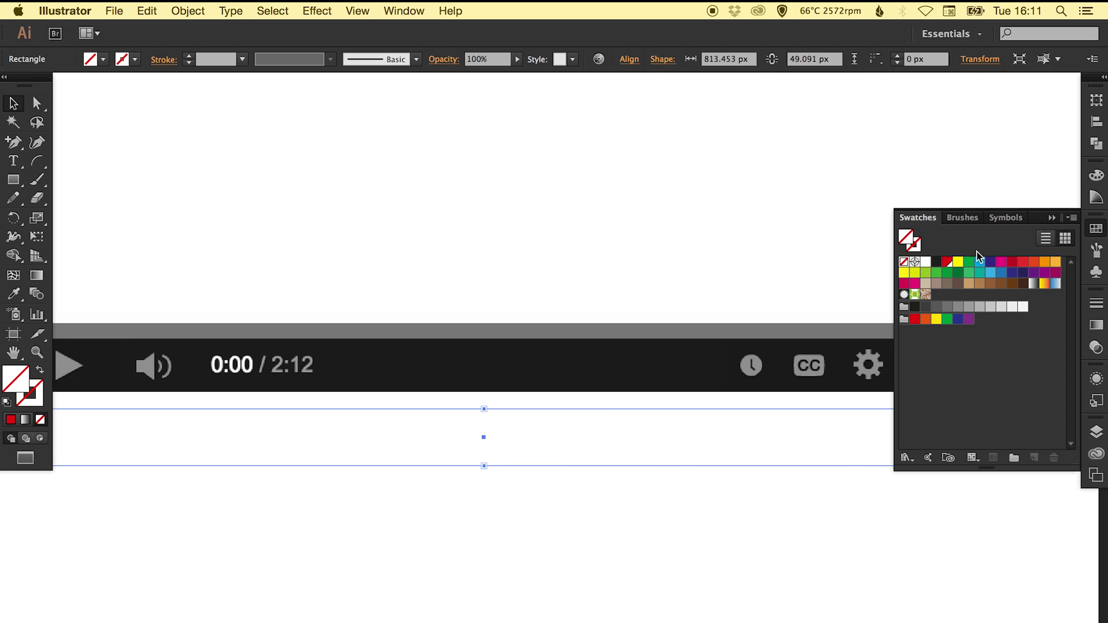
double_click(938, 264)
click(947, 265)
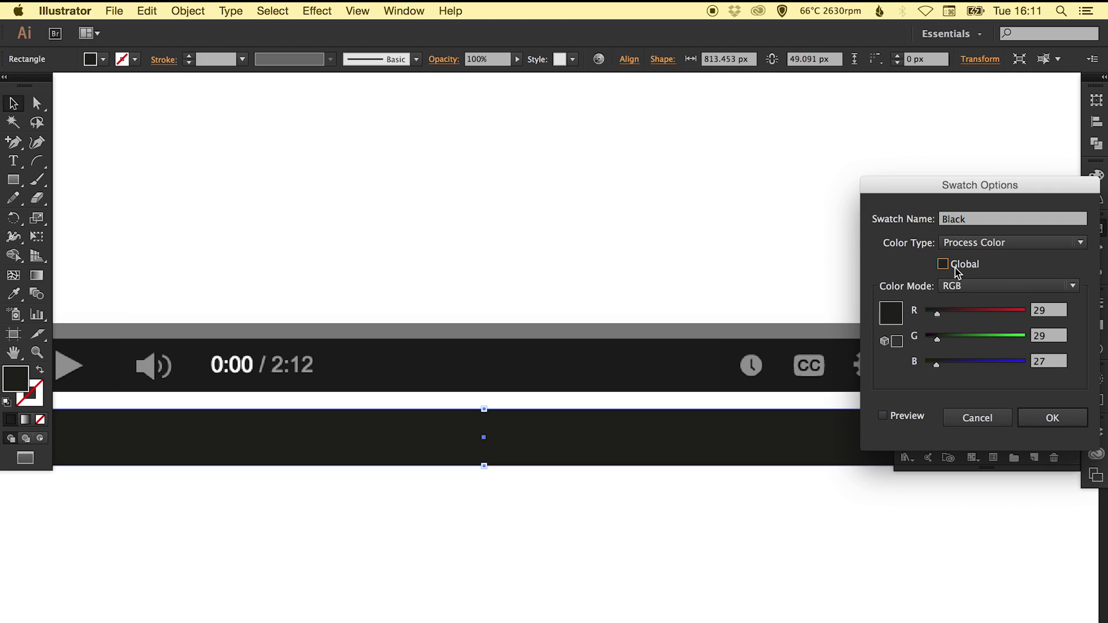
click(1048, 419)
Move the black bar straight down to leave a wider gap beneath the reference screenshot
key(super+minus)
key(super+minus)
key(super+minus)
key(shift+Down)
key(shift+Down)
key(shift+Down)
key(shift+Down)
key(shift+Down)
key(shift+Down)
key(shift+Down)
key(shift+Down)
key(shift+Down)
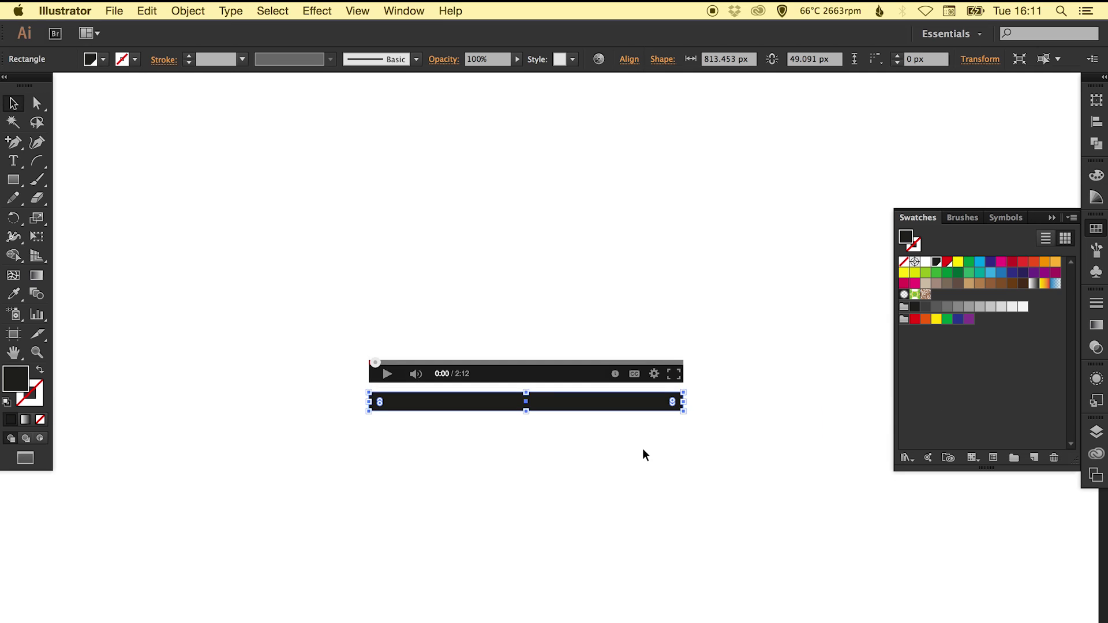
key(Down)
key(Down)
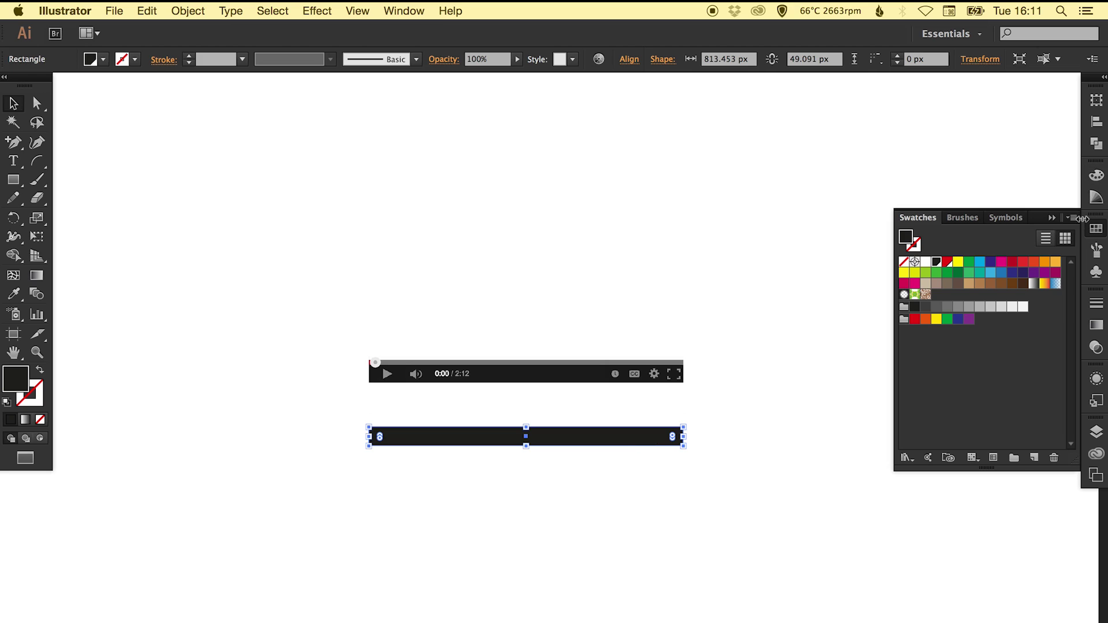
click(1096, 230)
Create a three-sided polygon with a 50 px radius above the reference player bar
key(super+plus)
key(super+plus)
drag(562, 370, 781, 422)
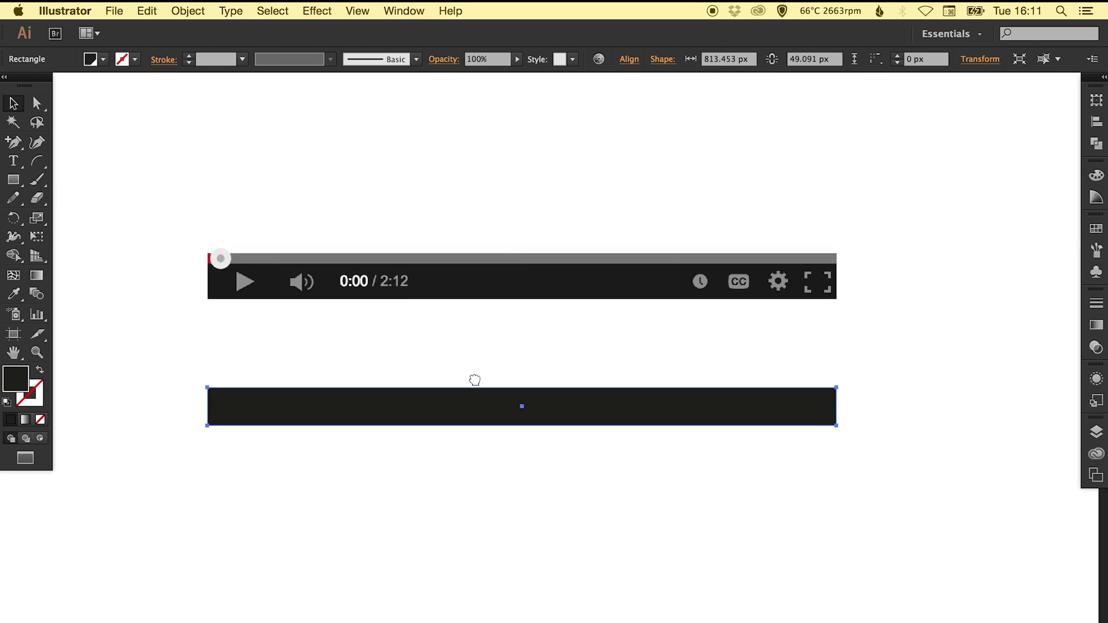
drag(475, 381, 496, 387)
click(402, 355)
drag(13, 180, 67, 236)
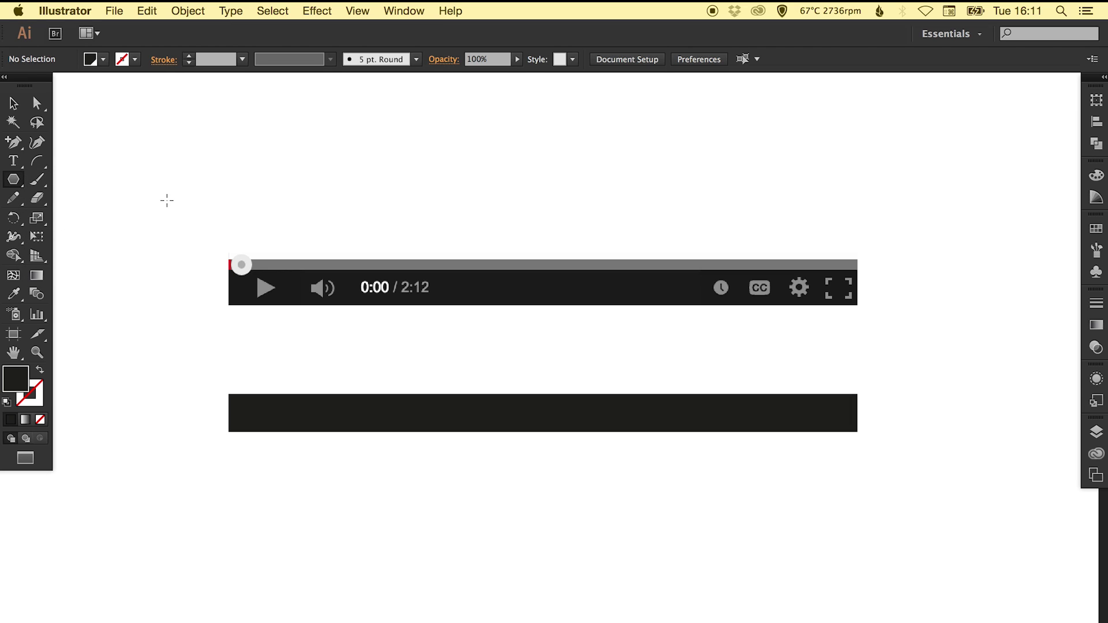
click(167, 200)
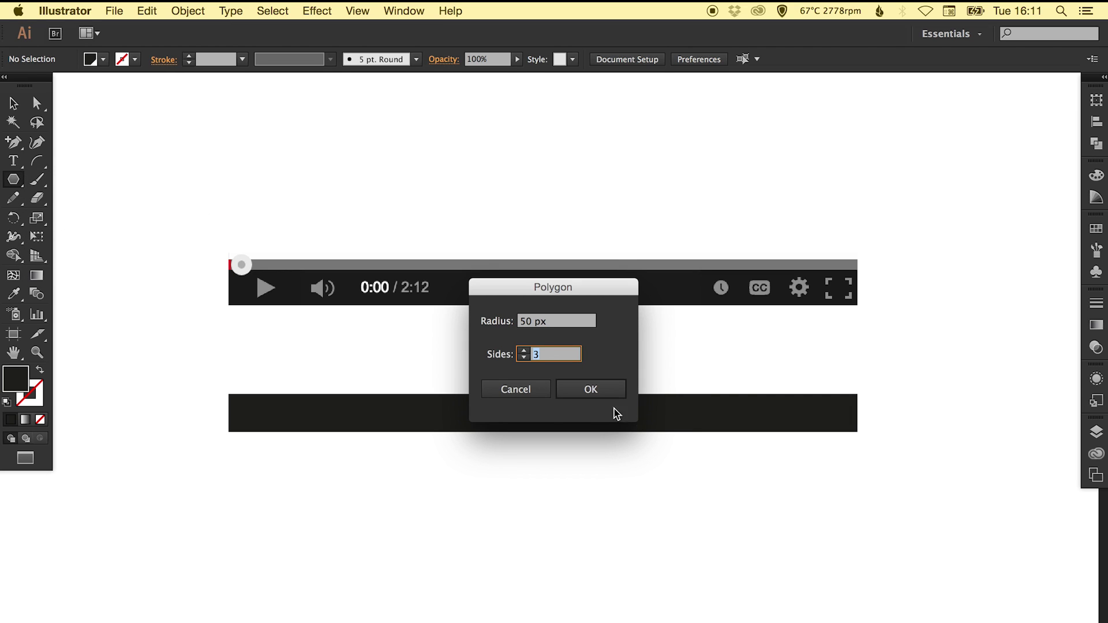
click(590, 389)
key(v)
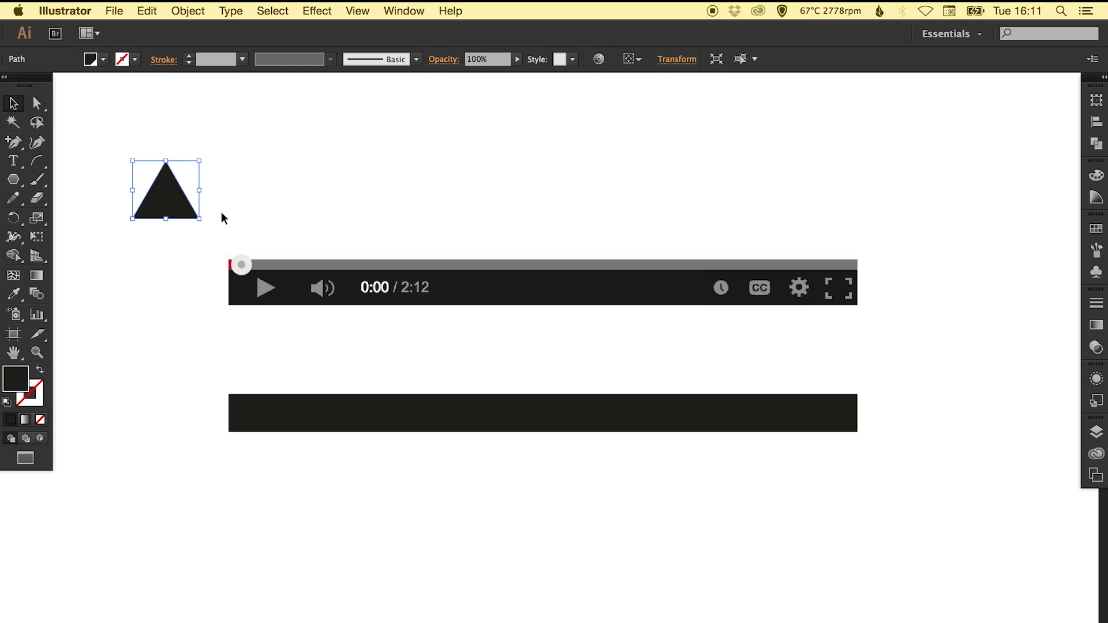
Rotate the triangle to point right and move it onto the reference play icon
key(r)
drag(217, 174, 197, 292)
key(v)
drag(159, 189, 278, 272)
Scale the triangle down to the size of the reference play icon and align it exactly over that icon
key(z)
drag(220, 226, 377, 352)
key(v)
key(s)
drag(699, 176, 616, 262)
key(v)
drag(504, 322, 379, 356)
drag(479, 448, 449, 398)
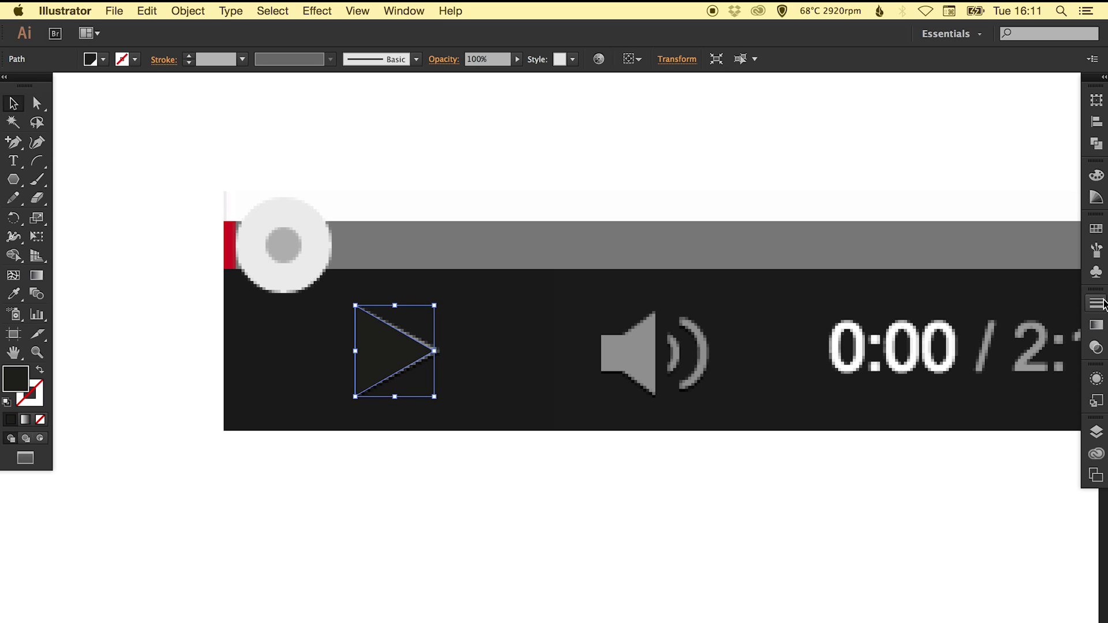
Fill the play triangle with the red swatch so it stands out from the reference
click(1096, 229)
click(948, 266)
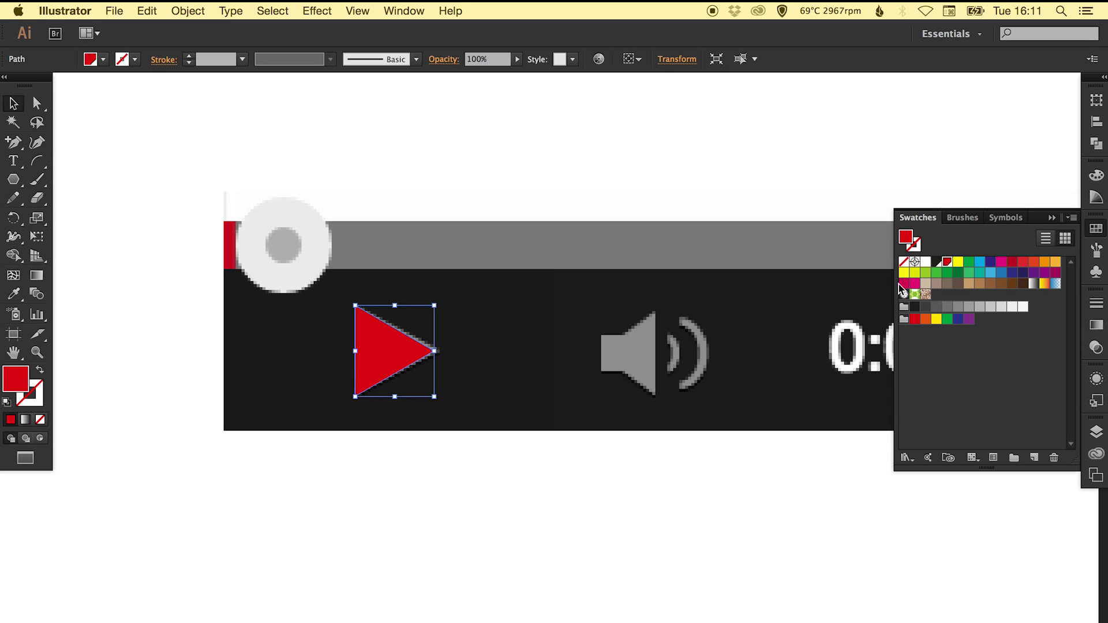
click(362, 515)
Move the red play triangle straight down from the reference onto the upper edge of the black bar
click(386, 358)
key(super+minus)
key(super+minus)
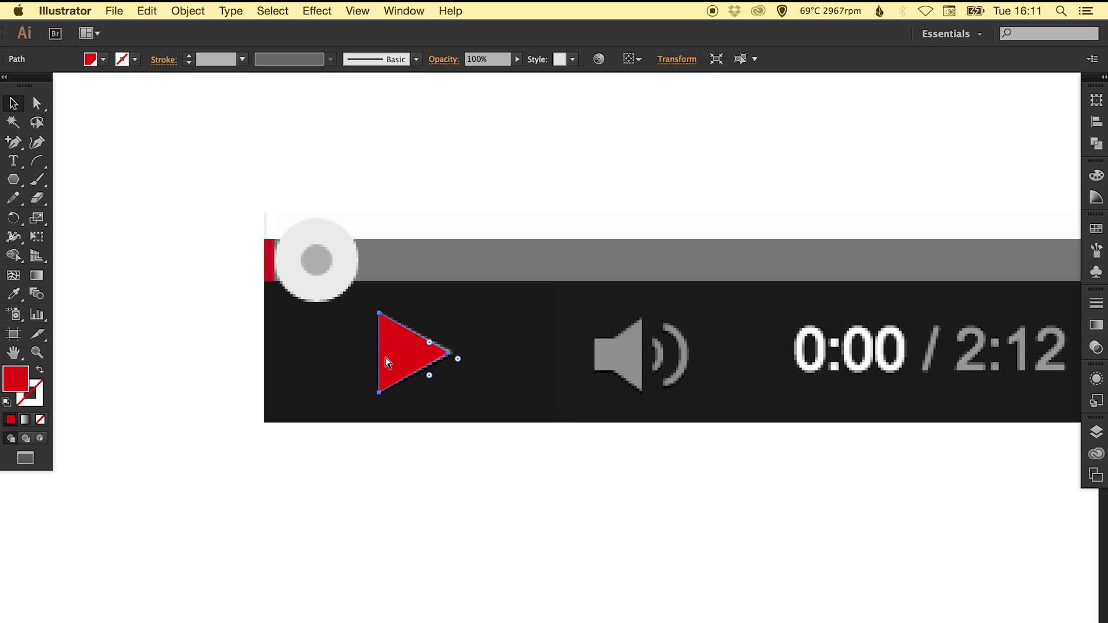
key(shift+Down)
key(shift+Down)
key(shift+Down)
key(shift+Down)
key(shift+Down)
key(shift+Down)
key(shift+Down)
key(shift+Down)
key(shift+Down)
key(shift+Down)
key(shift+Down)
key(shift+Down)
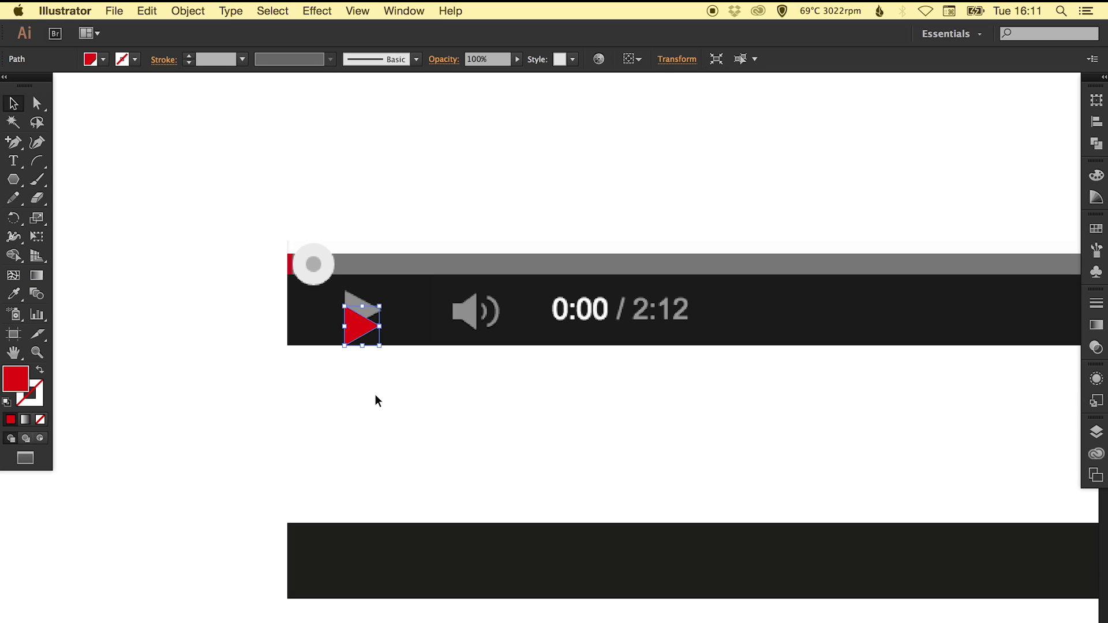
key(shift+Down)
key(shift+Down)
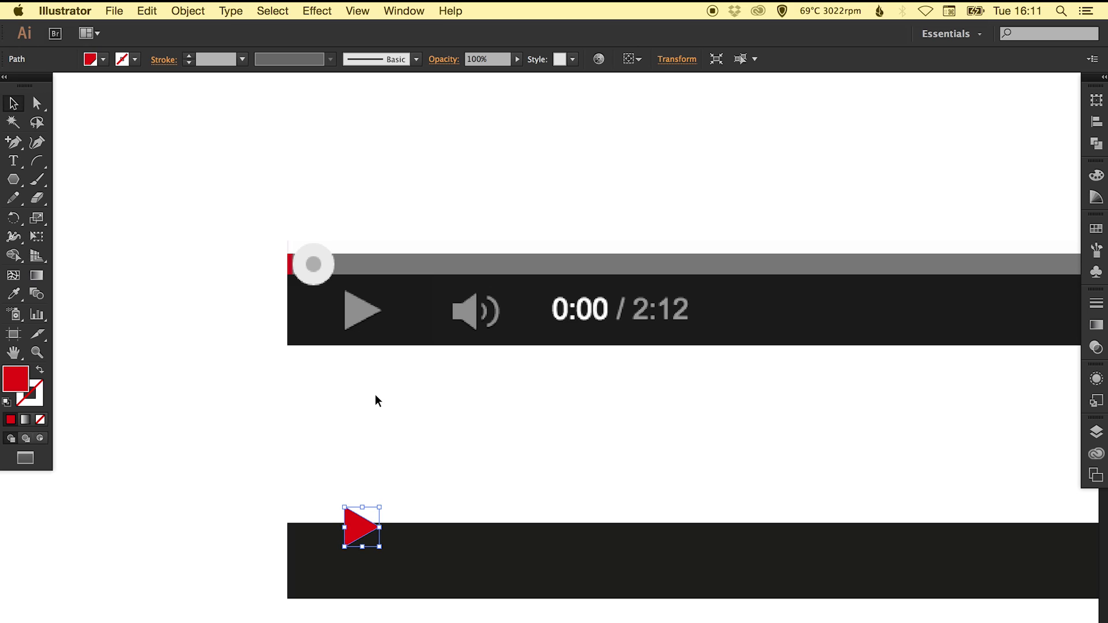
click(375, 396)
Draw a rectangle about 6 px wide and 10 px high over the square rear part of the reference speaker icon
key(z)
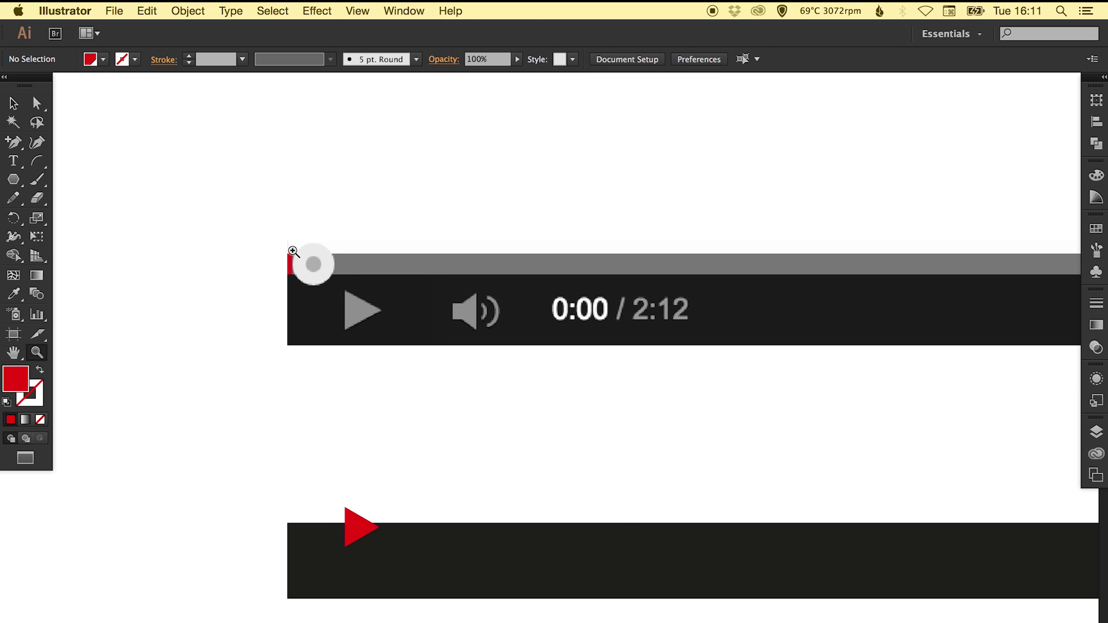
drag(290, 248, 640, 506)
drag(588, 269, 455, 406)
drag(13, 179, 86, 180)
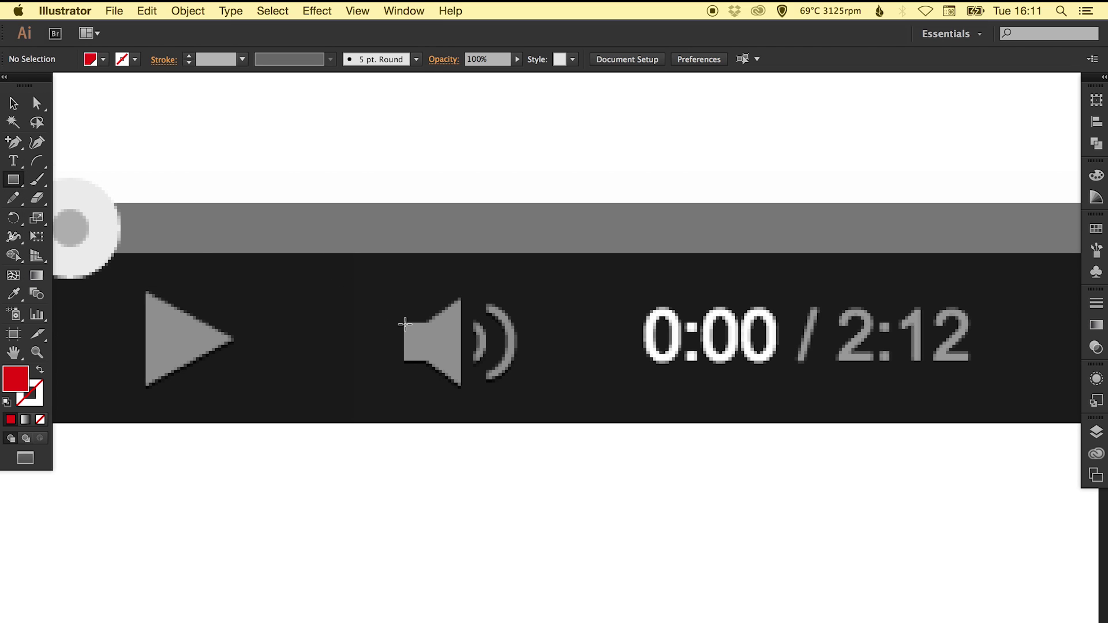
mouse_move(405, 325)
mouse_down()
mouse_move(441, 364)
mouse_move(428, 360)
mouse_up()
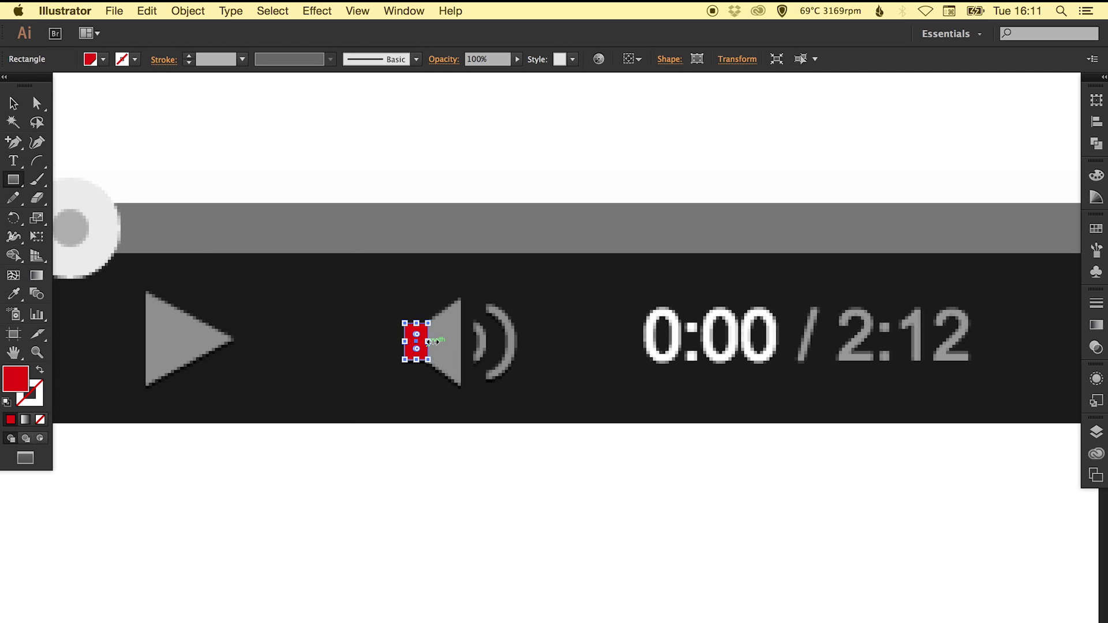
Duplicate the red rectangle horizontally so the copy sits flush against the original's right edge
key(z)
click(428, 339)
drag(483, 294, 729, 483)
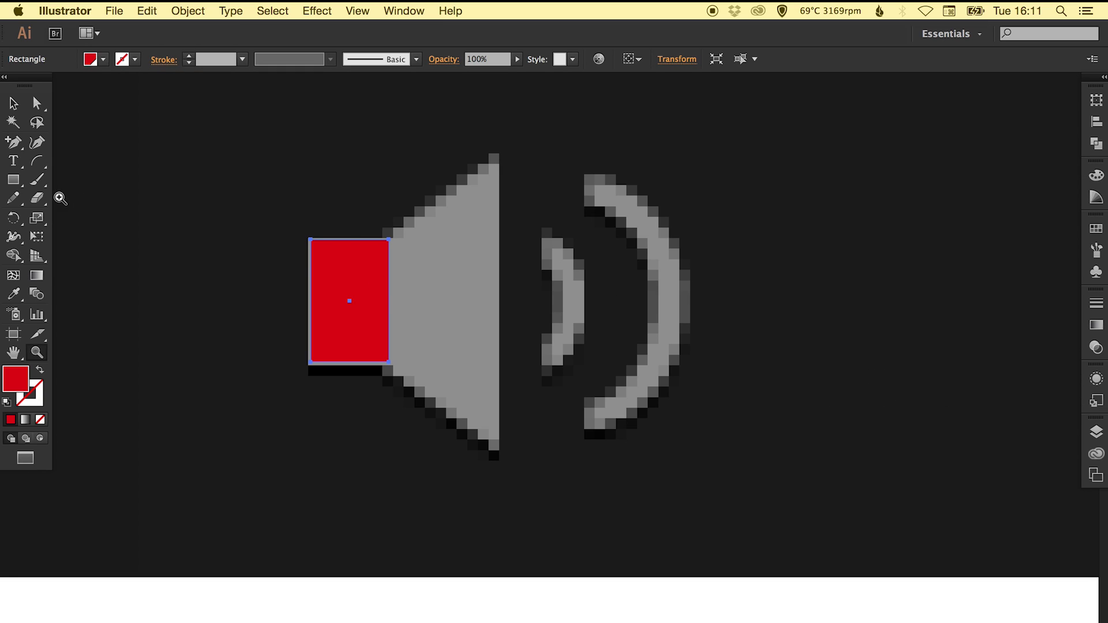
key(v)
drag(340, 270, 416, 272)
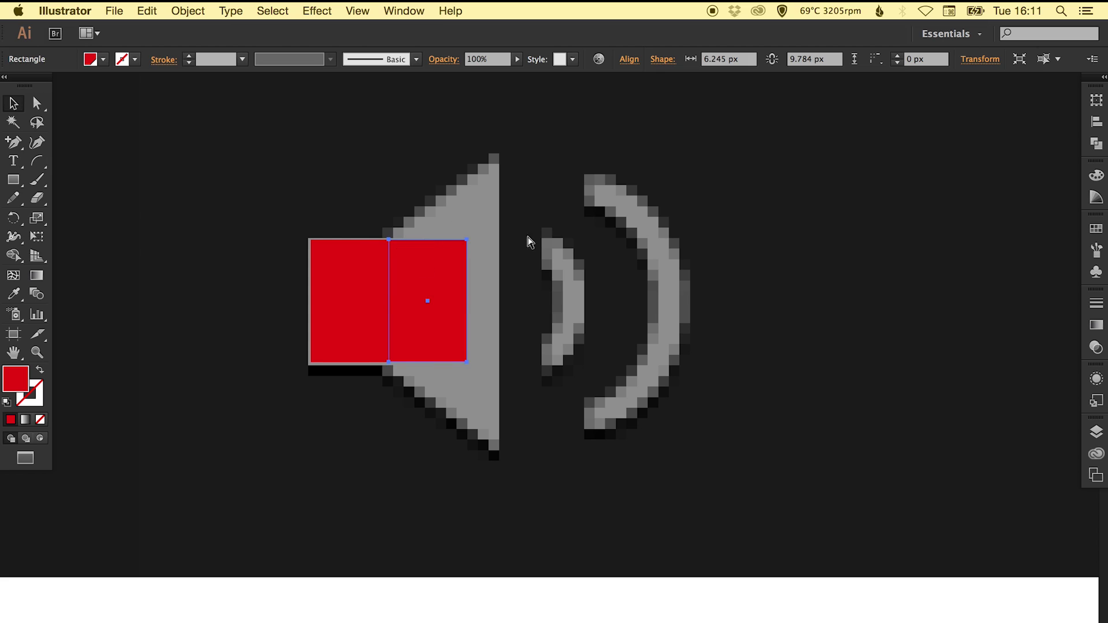
click(527, 240)
Widen the copied rectangle to about 8.7 px by moving its two right anchor points to the speaker icon's straight edge
key(a)
click(468, 240)
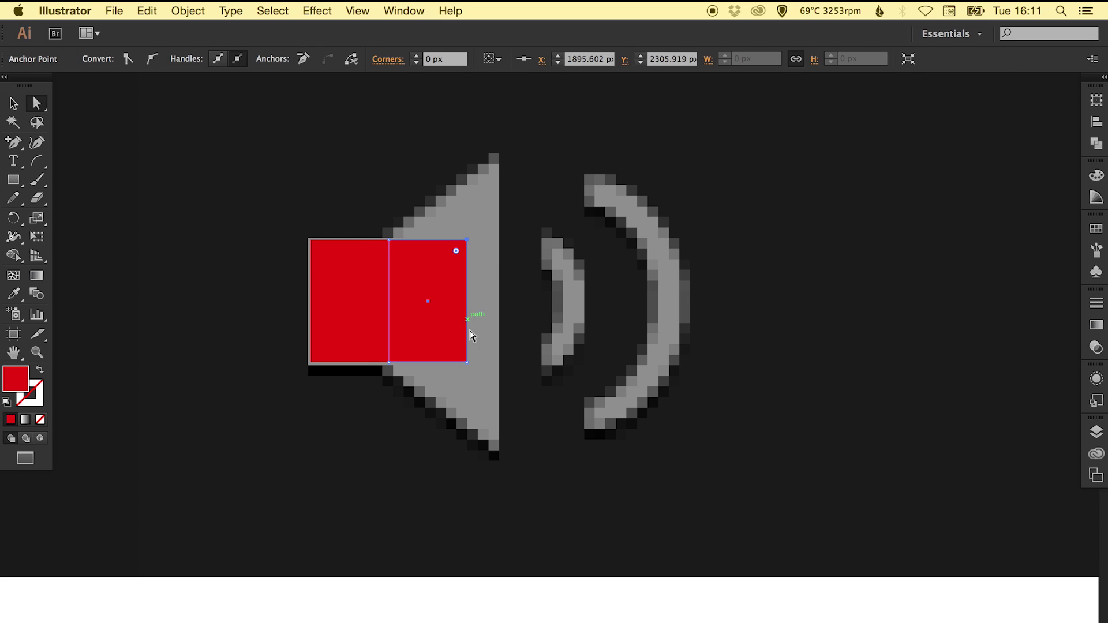
shift+click(467, 363)
drag(470, 363, 500, 367)
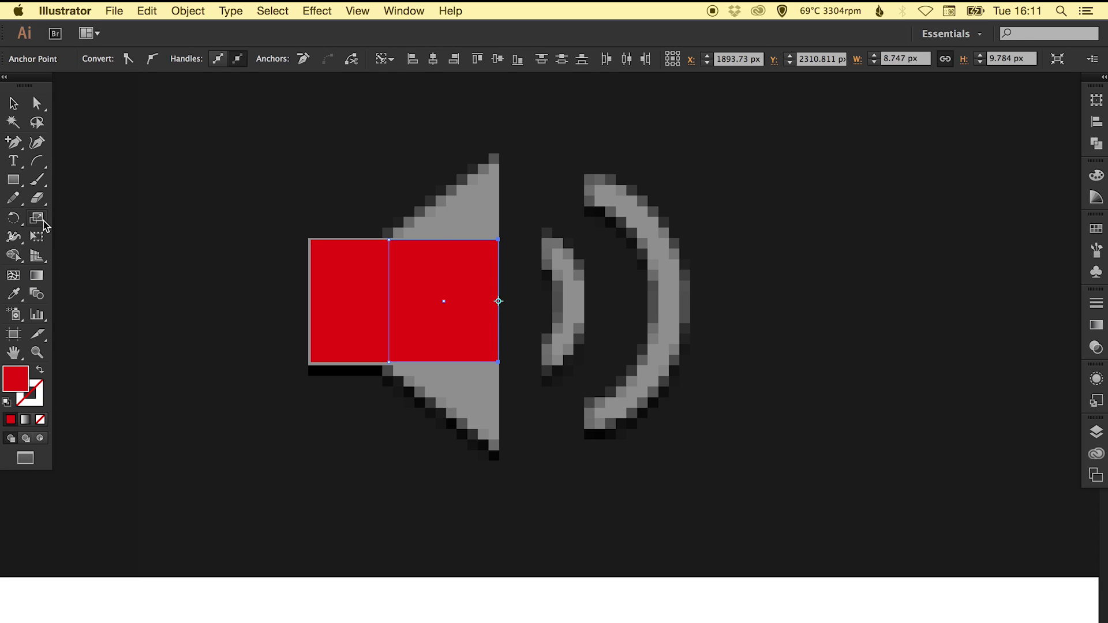
Scale the two right anchor points apart vertically so the copy flares into the speaker's cone shape
click(41, 223)
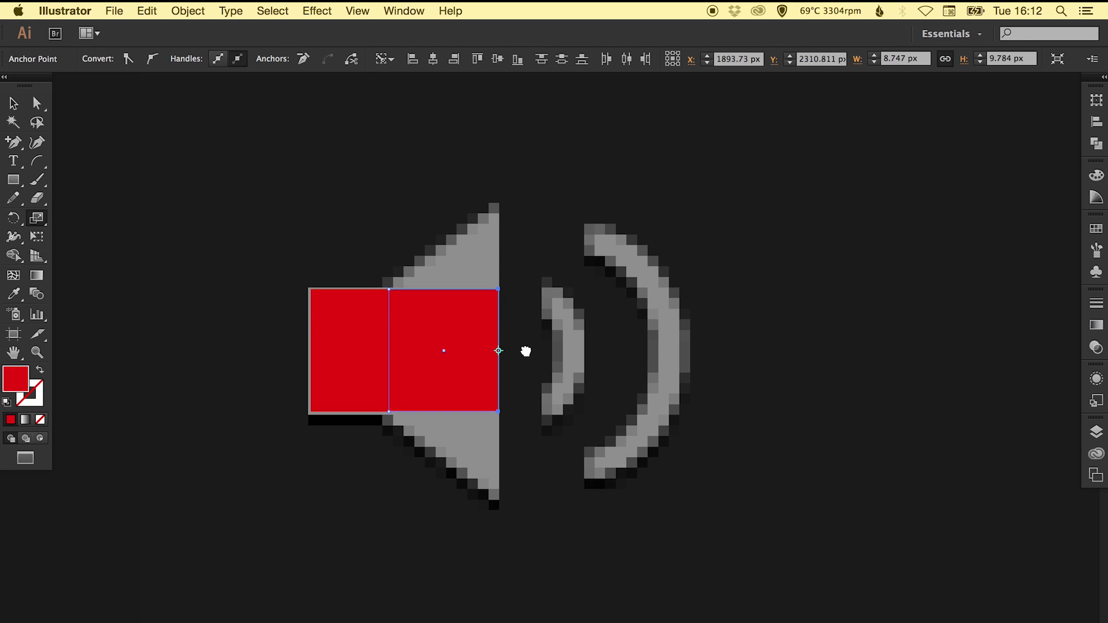
drag(533, 247, 535, 139)
key(super+shift+a)
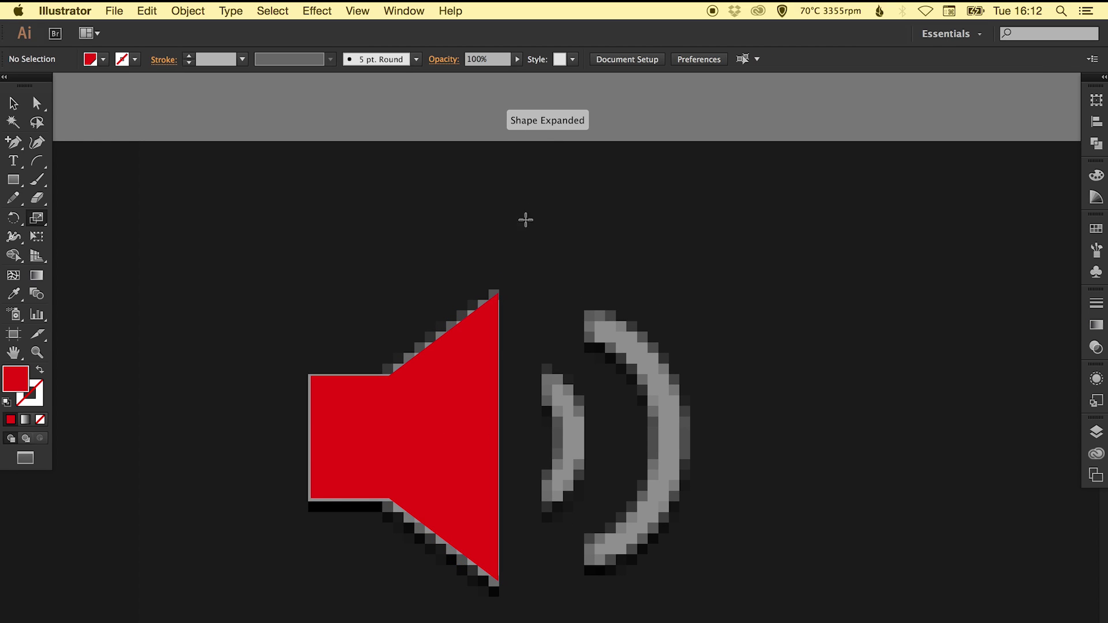
Unite the rectangle and the cone into one speaker shape and check the merged path in outline view
key(v)
click(344, 411)
shift+click(458, 408)
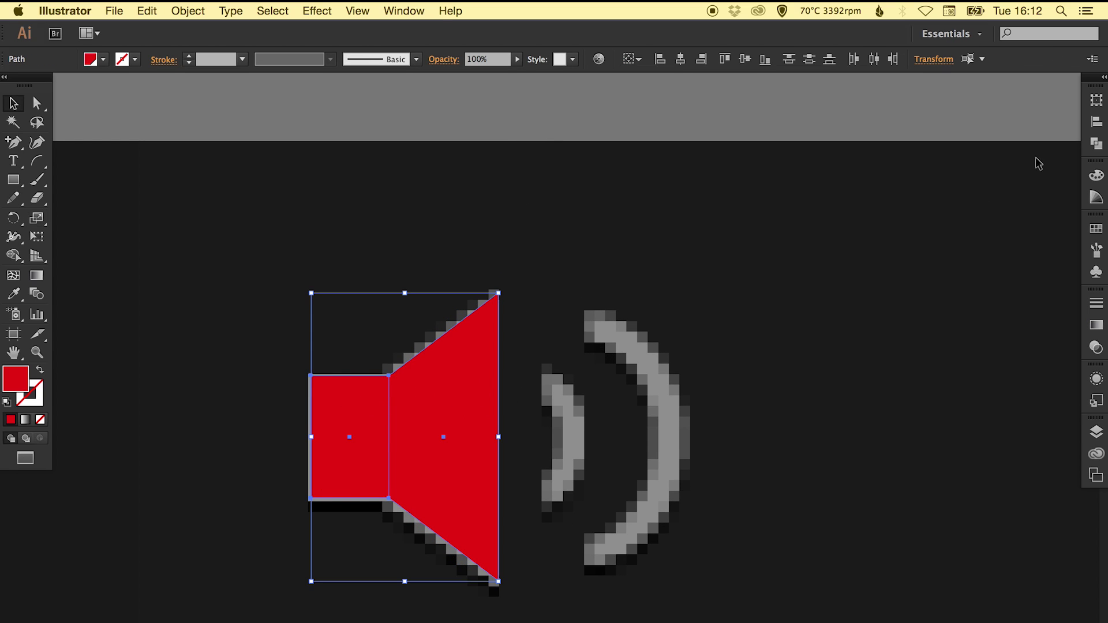
click(1096, 146)
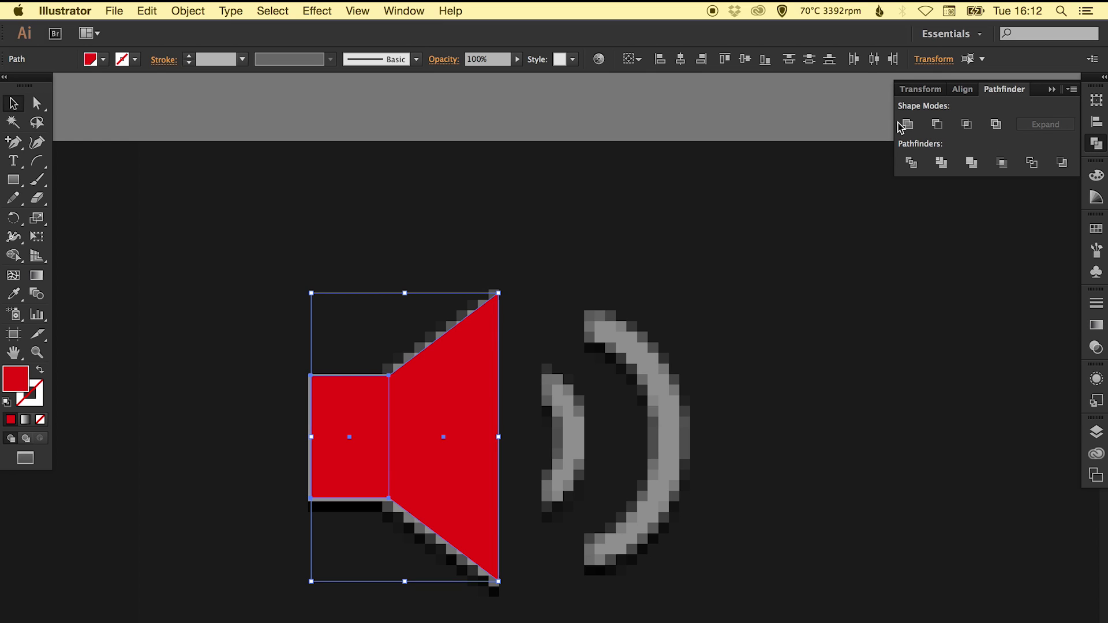
click(910, 124)
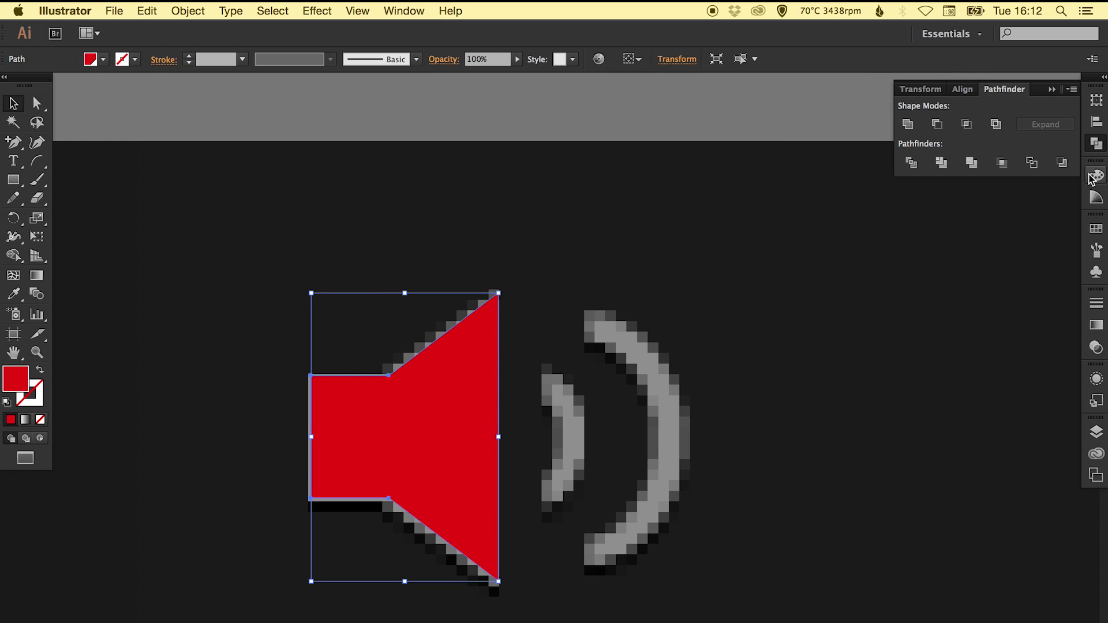
key(super+y)
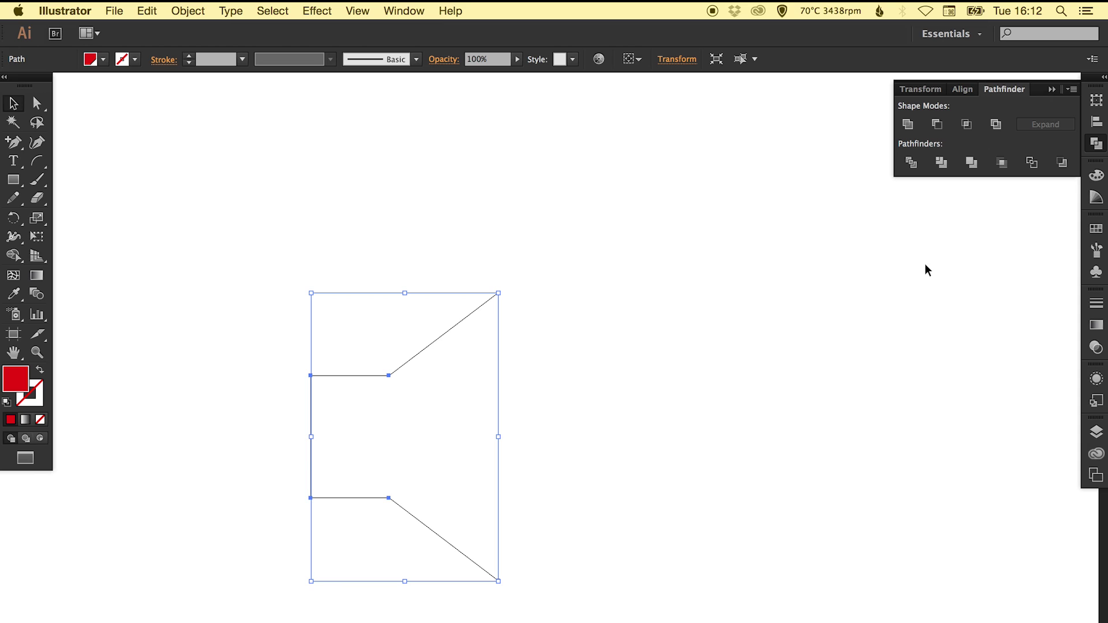
key(super+y)
click(586, 328)
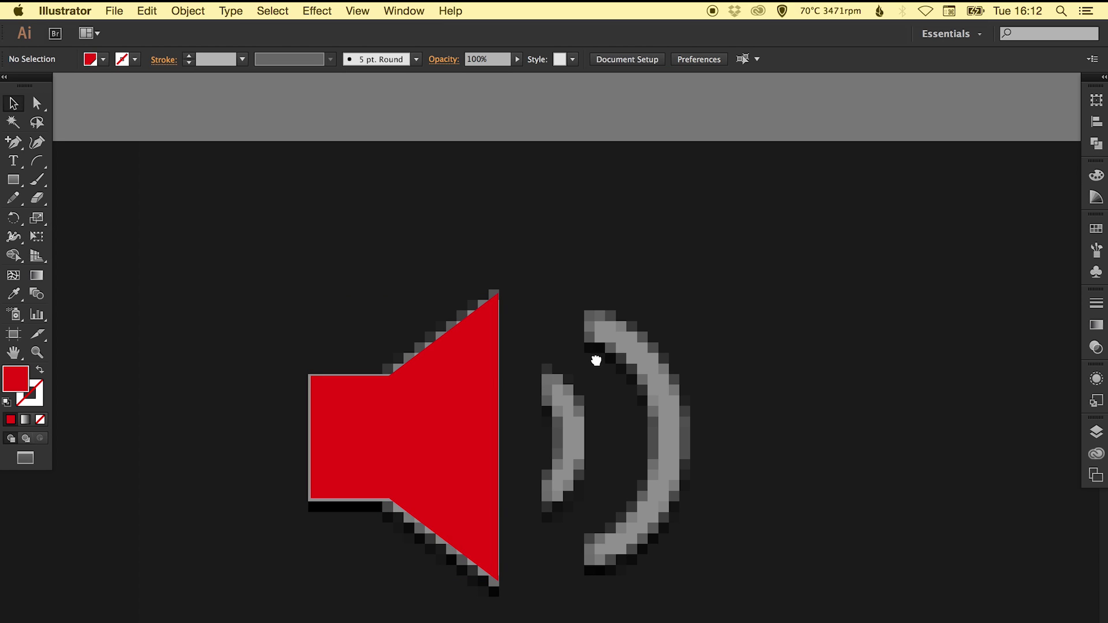
Draw a circle beside the speaker shape, roughly as tall as the reference icon's large sound wave
drag(597, 361, 575, 305)
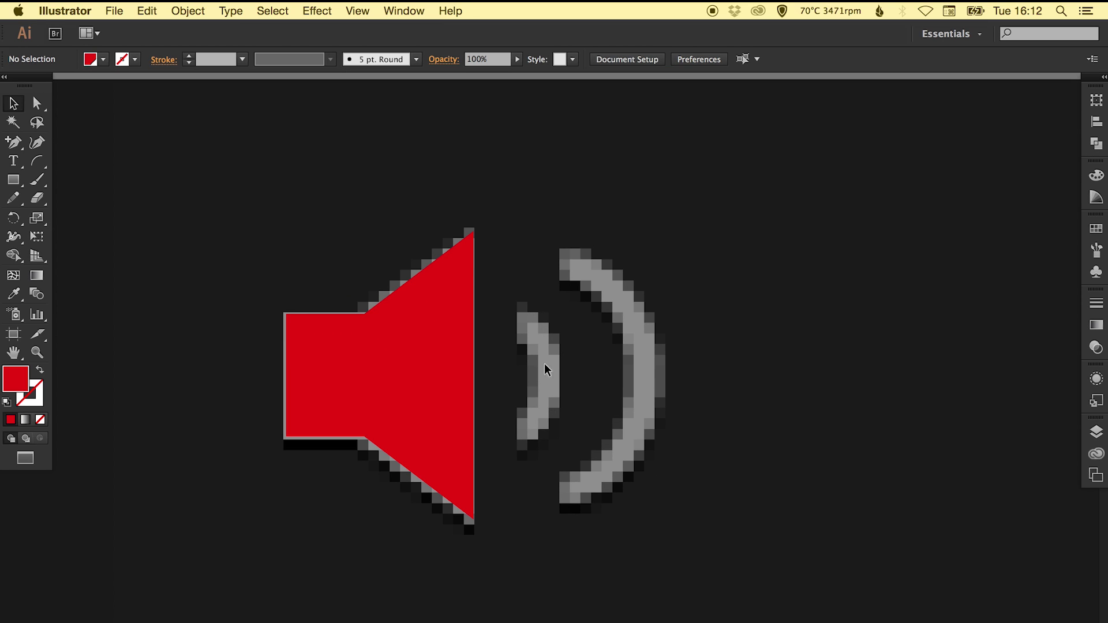
drag(13, 180, 100, 226)
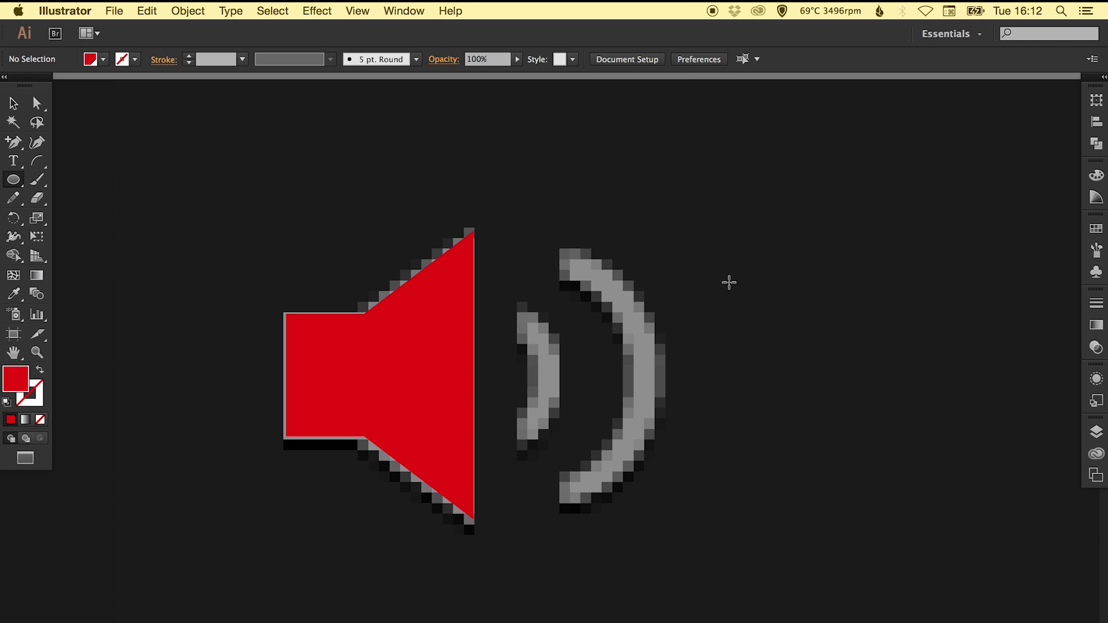
drag(568, 238, 766, 510)
key(v)
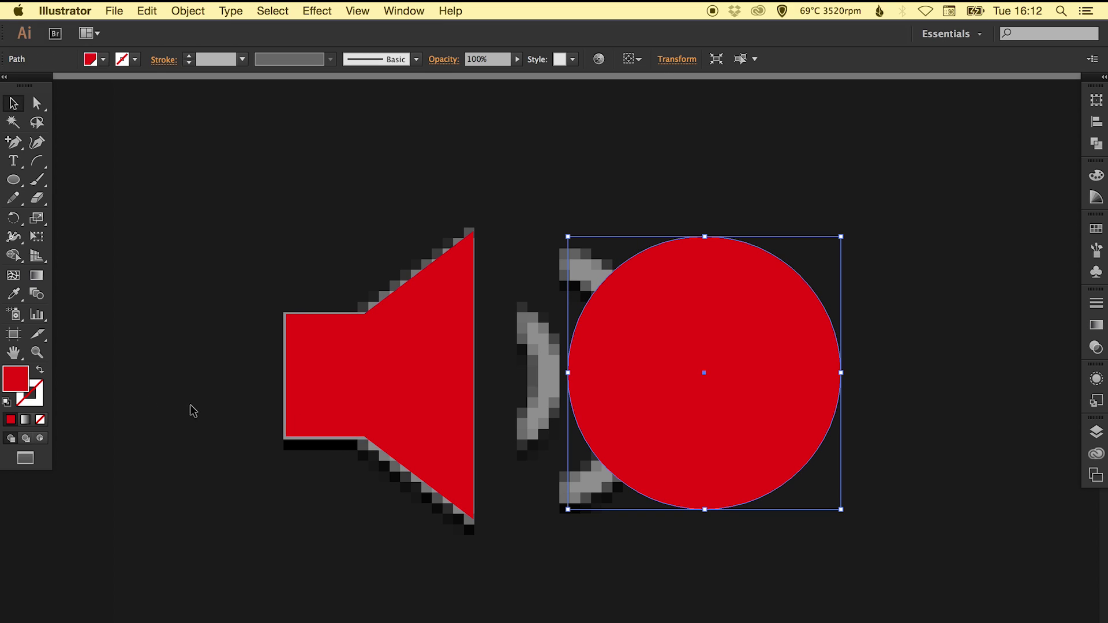
Swap the circle's red fill to its stroke and set the stroke weight to 2.5 pt
click(39, 372)
click(1096, 304)
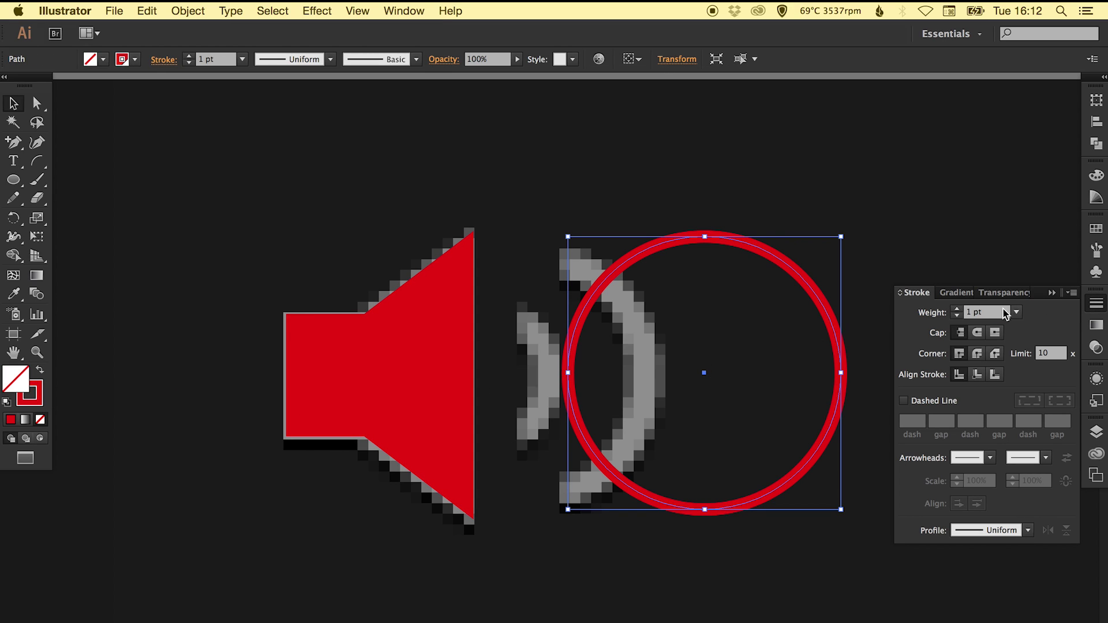
click(1005, 313)
text(2.5)
key(Return)
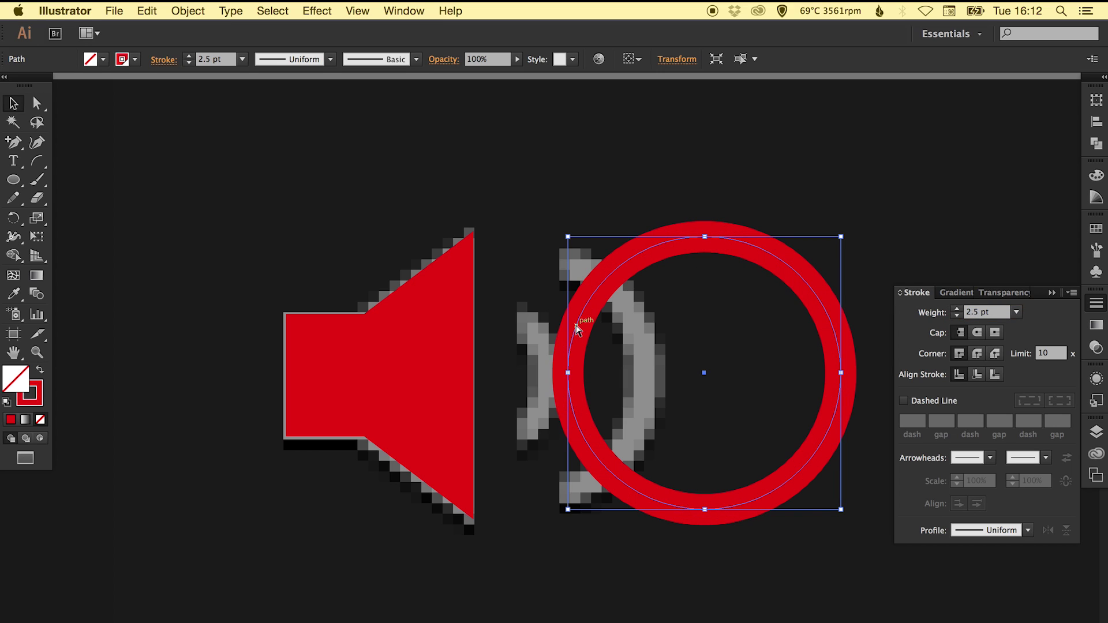
Delete the circle's left anchor point so that only its right half remains as an open arc
key(super+shift+a)
key(a)
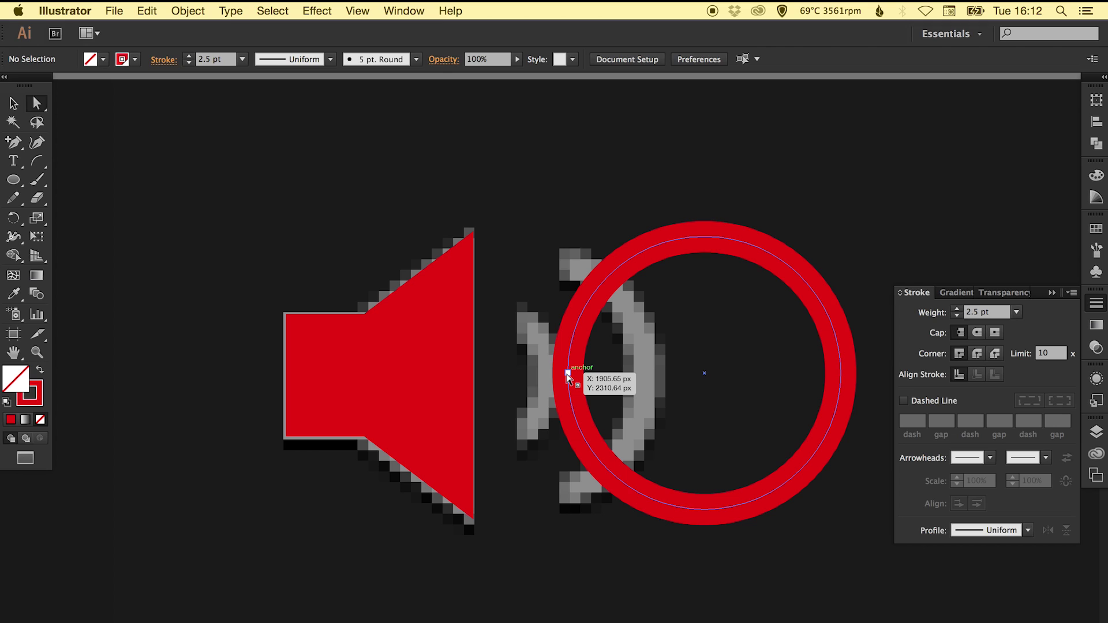
click(568, 376)
key(Delete)
key(super+shift+a)
key(v)
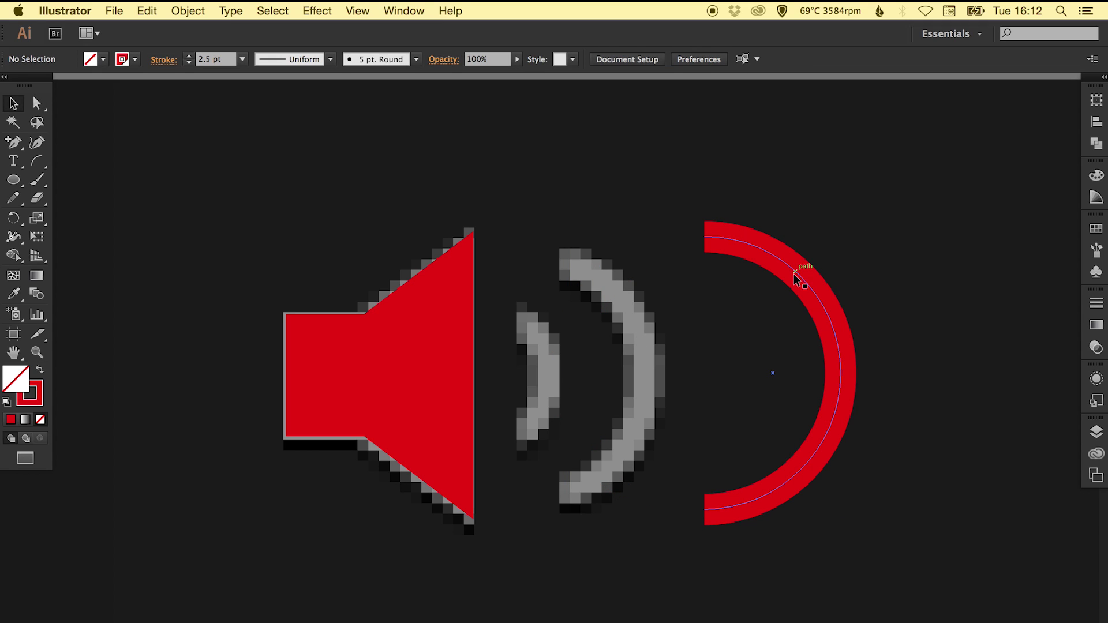
Duplicate the arc, scale the copy to about half size and place it over the reference icon's small sound wave
drag(795, 278, 621, 294)
key(s)
drag(737, 180, 653, 279)
key(super+shift+a)
key(v)
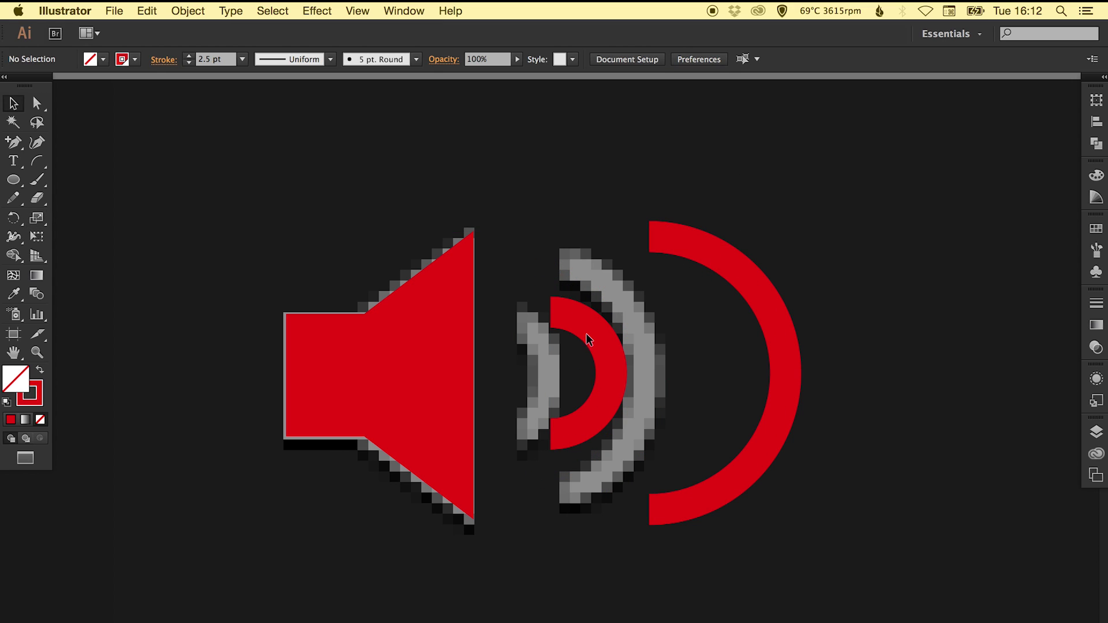
drag(594, 341, 564, 341)
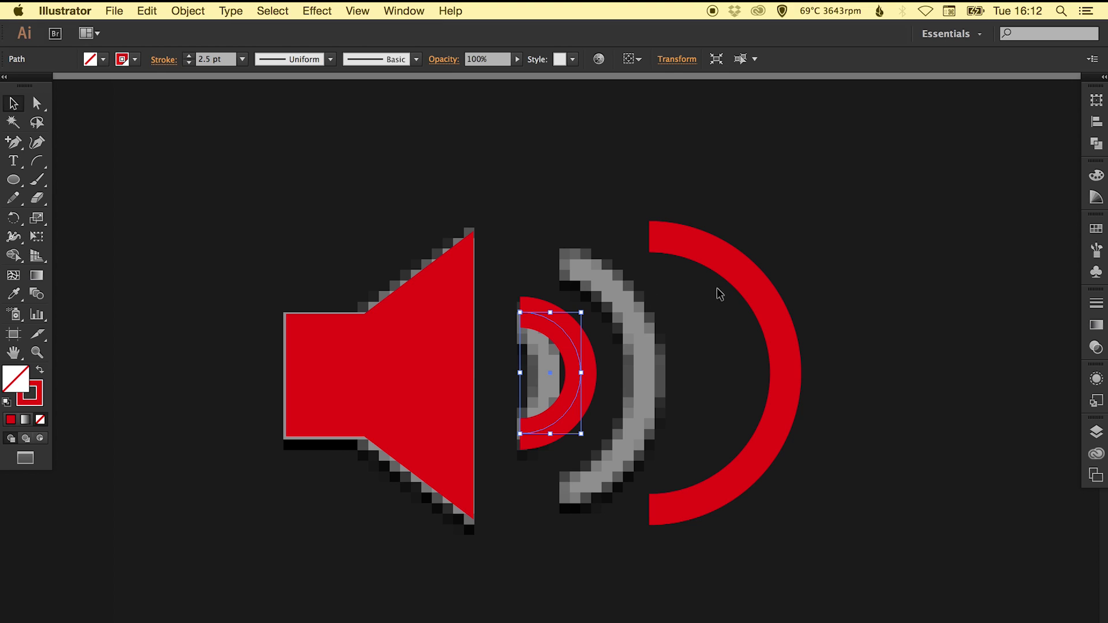
Move the large arc over the reference's large sound wave and scale it down slightly to match its height
drag(754, 288, 638, 302)
key(s)
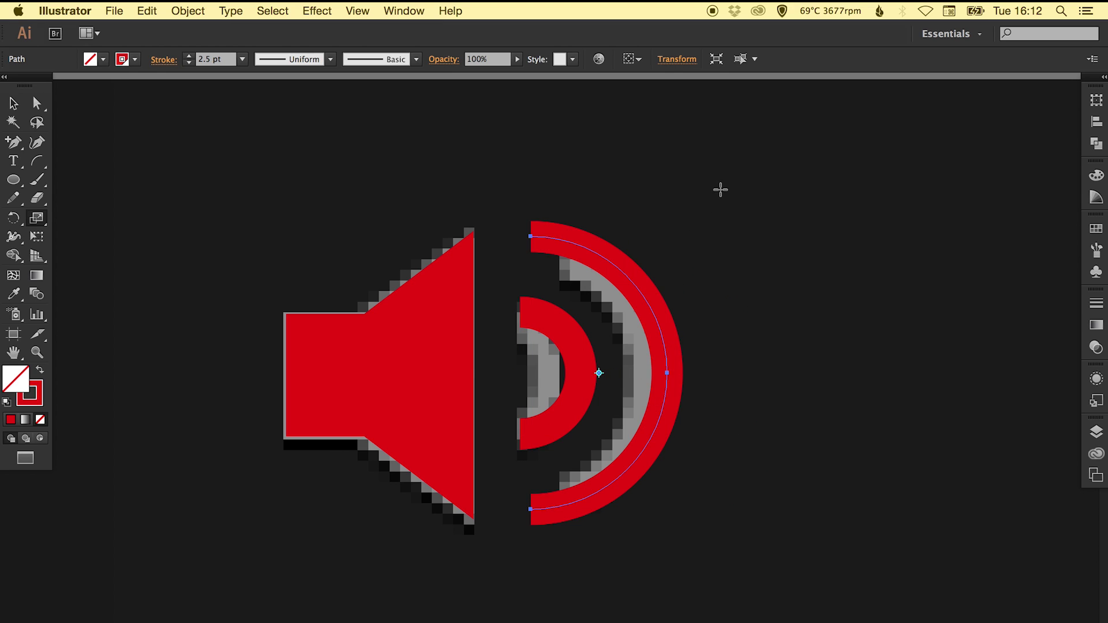
drag(720, 189, 704, 206)
key(super+shift+a)
key(v)
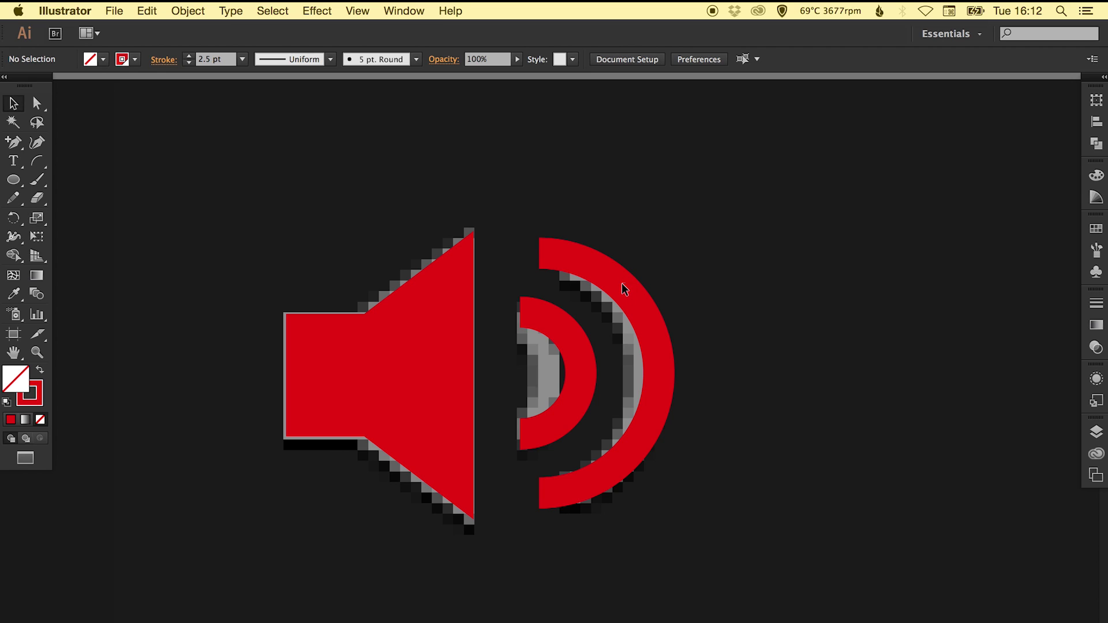
Nudge the small arc slightly left to widen the gap between it and the large arc
click(565, 333)
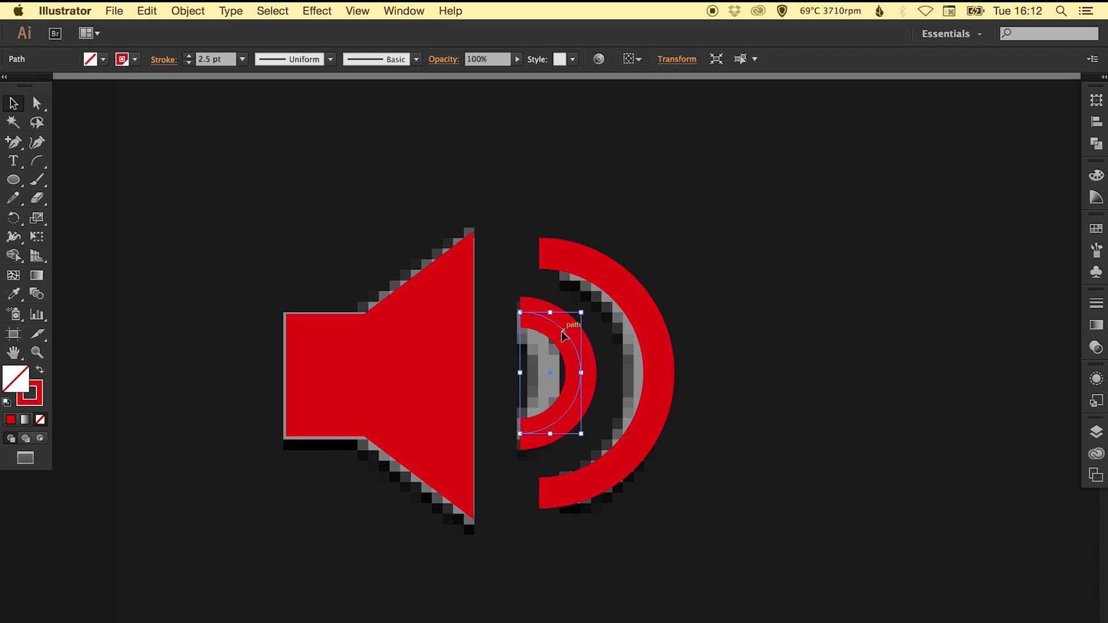
key(Left)
key(Left)
key(Left)
key(Right)
key(Right)
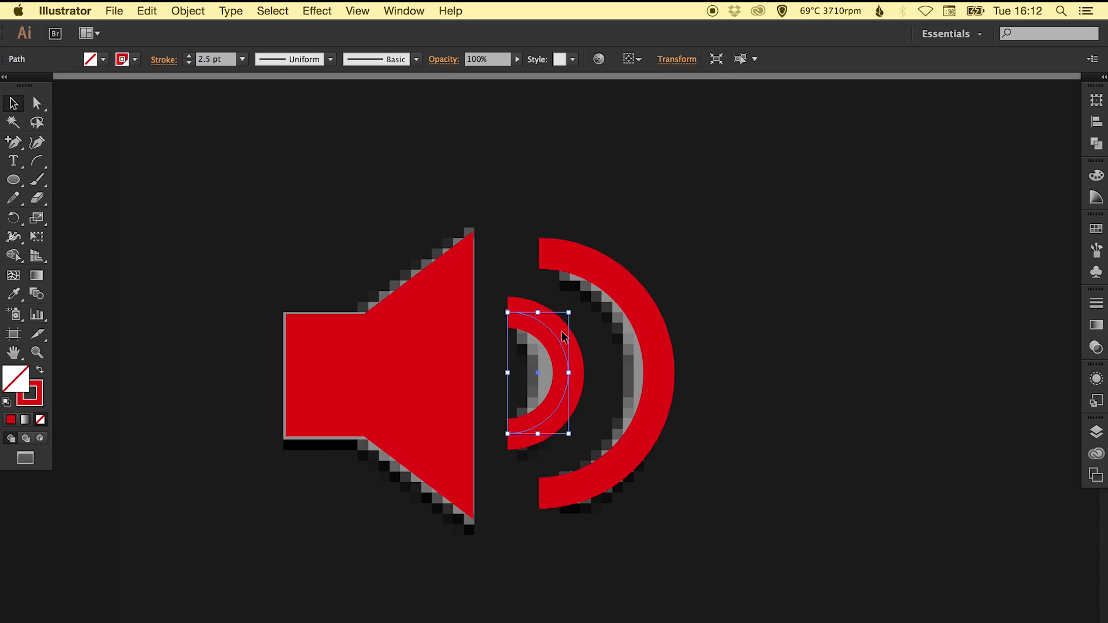
Expand the fill and stroke of the large and small arcs into shapes and check them in outline view
click(602, 275)
click(199, 11)
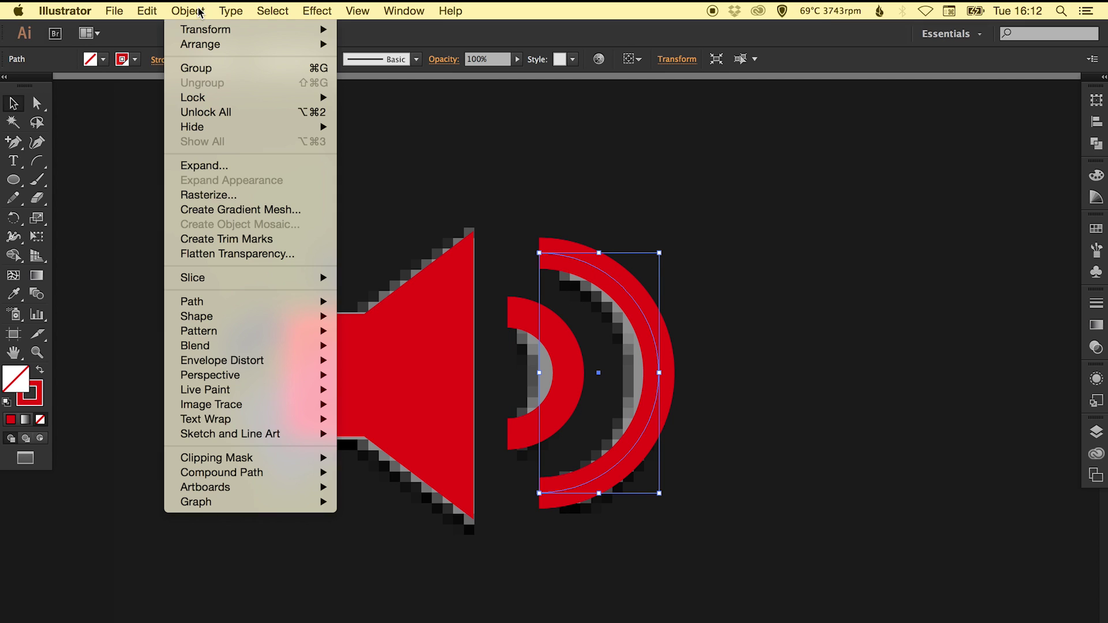
click(205, 166)
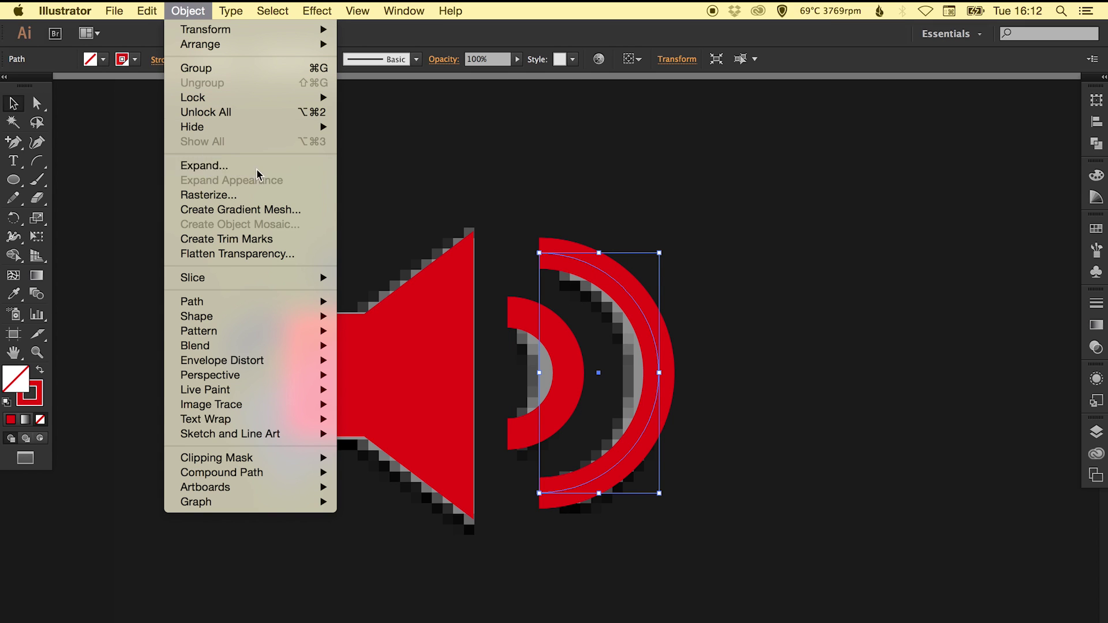
click(615, 448)
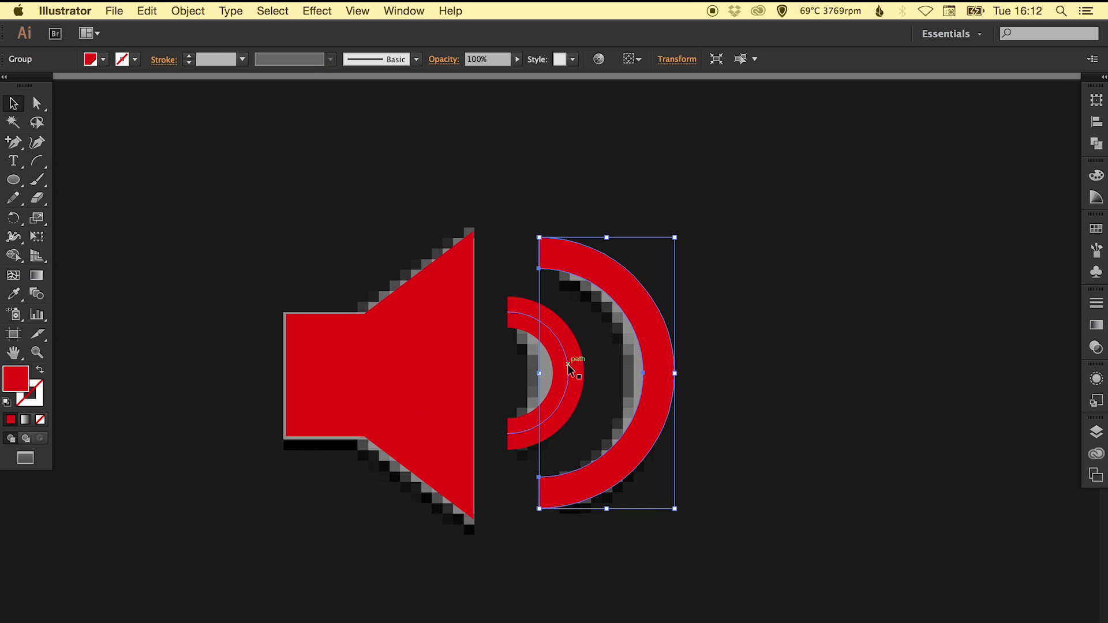
click(574, 368)
click(181, 12)
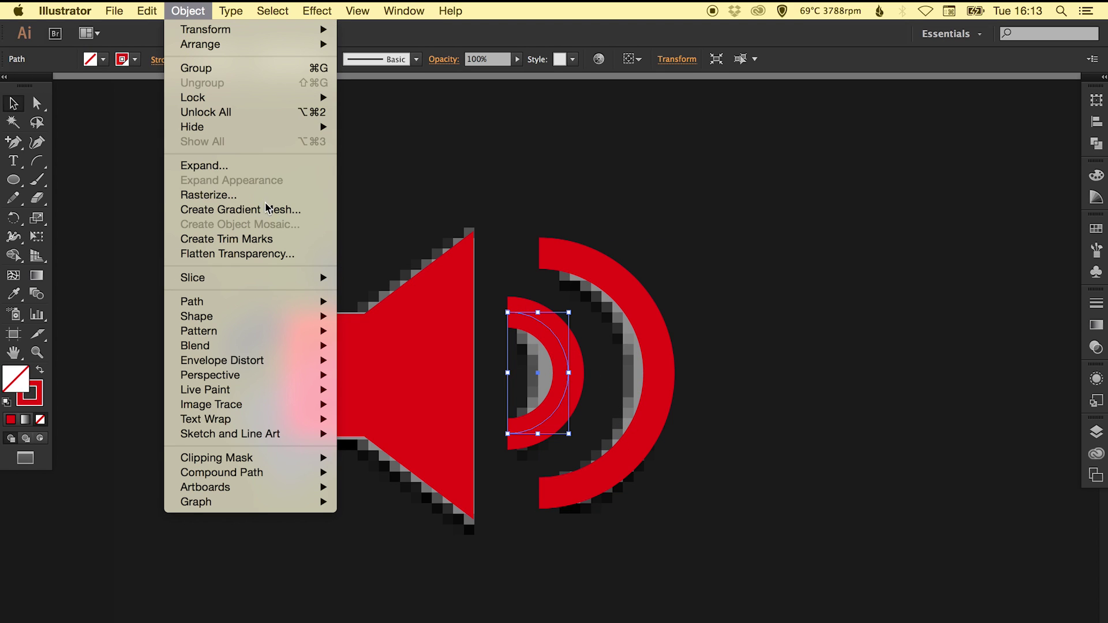
click(267, 168)
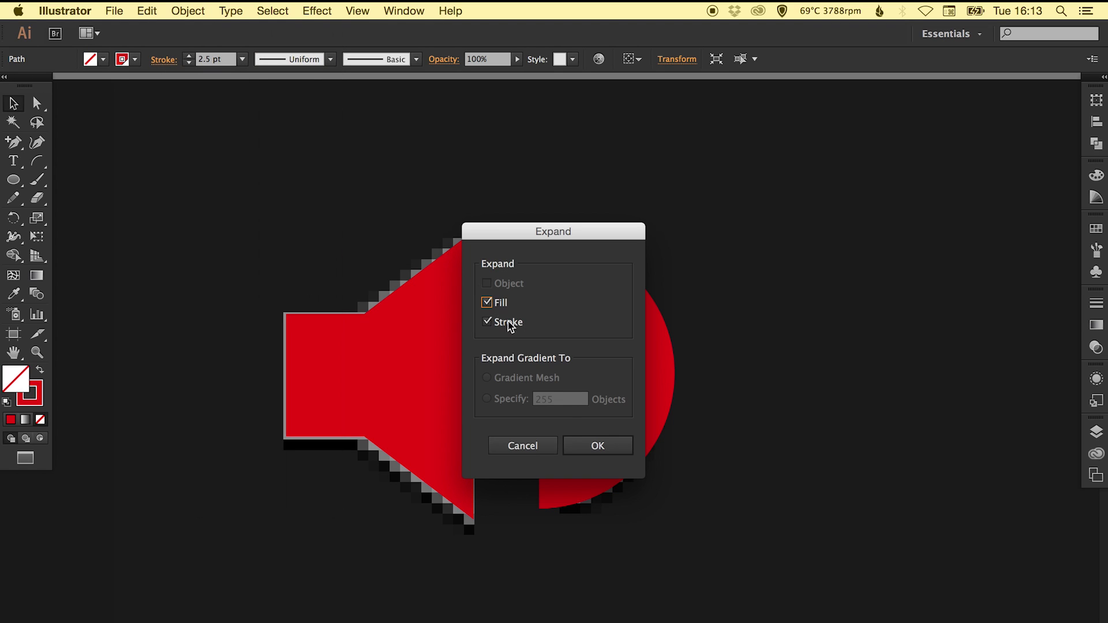
click(589, 445)
key(super+y)
click(755, 244)
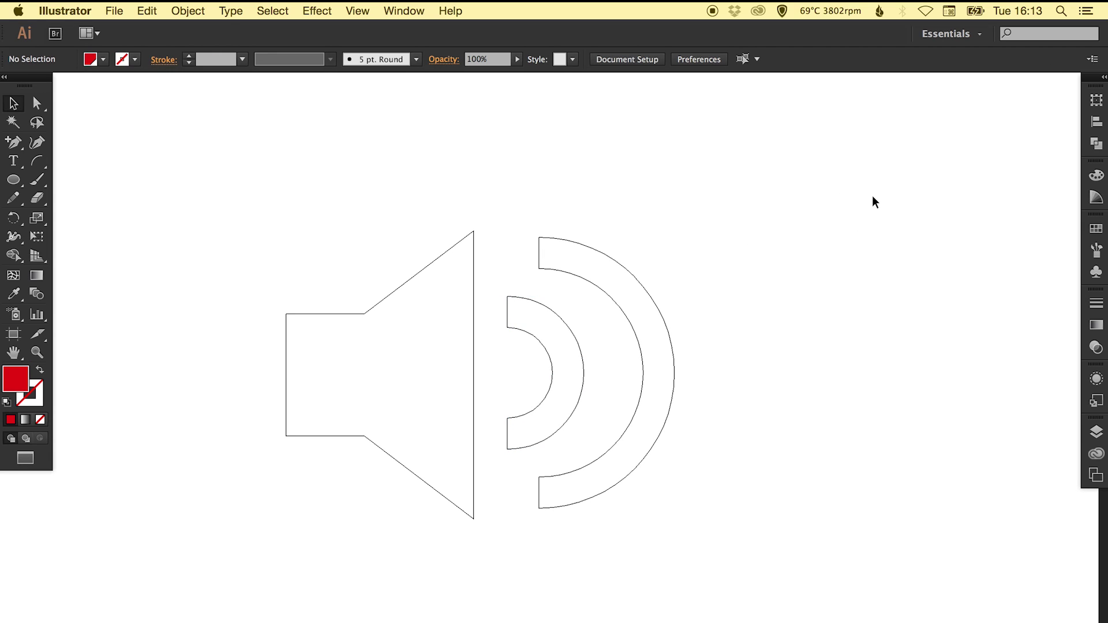
key(super+y)
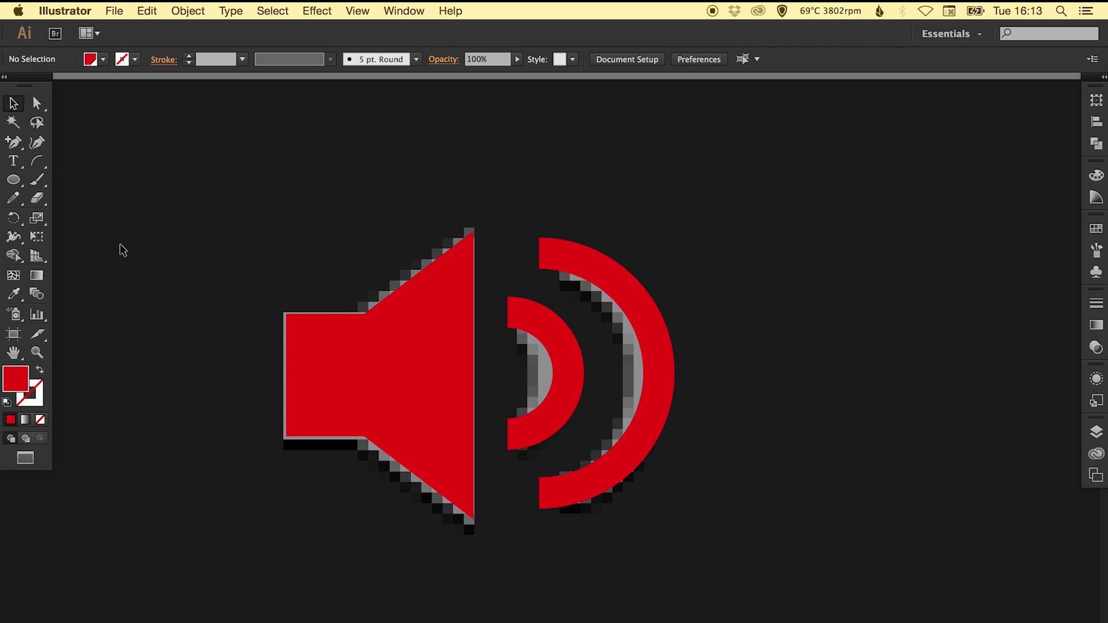
Draw a tall rectangle about 4.2 px wide and 30.4 px high across the left ends of the large arc
click(13, 180)
drag(12, 183, 69, 180)
key(v)
click(13, 180)
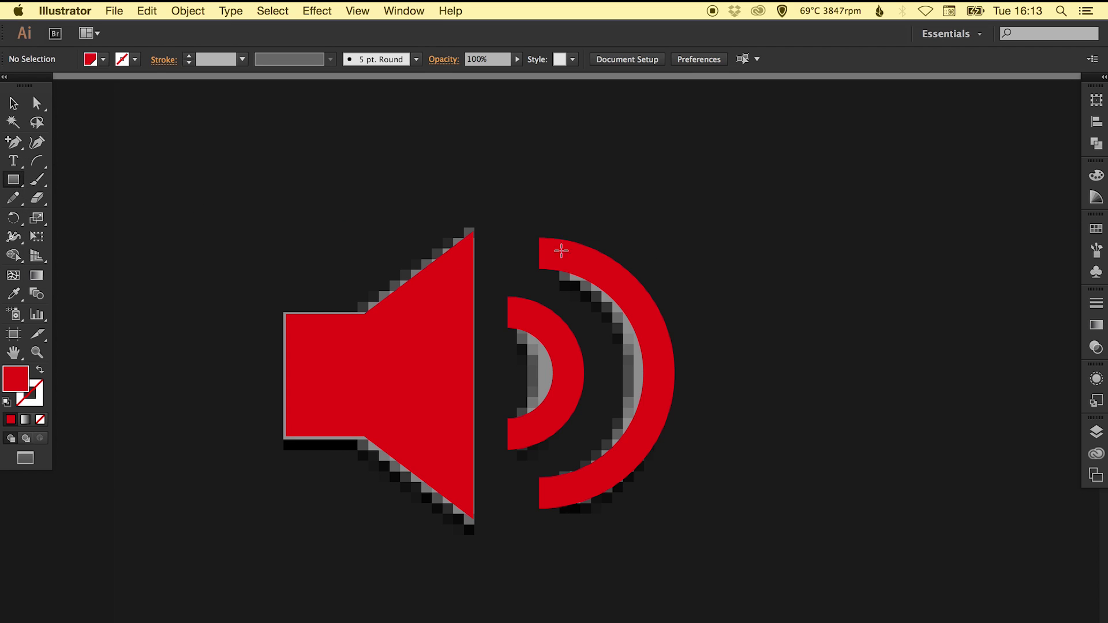
mouse_move(513, 171)
mouse_down()
mouse_move(546, 527)
mouse_move(566, 551)
mouse_up()
key(v)
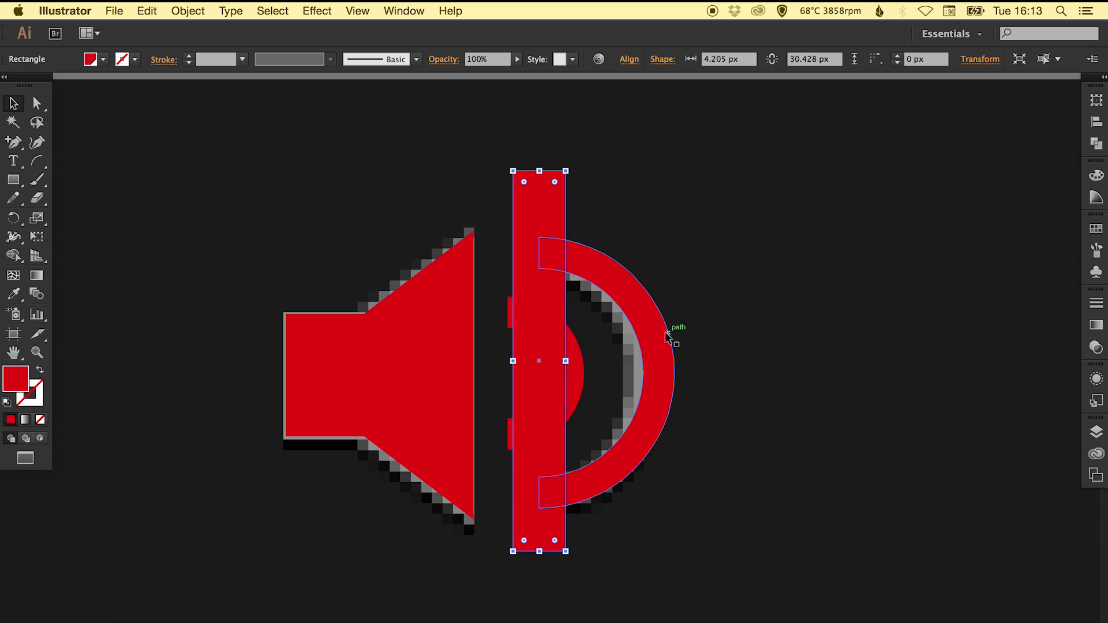
Subtract the tall rectangle from the large arc with Minus Front to trim its ends vertically
shift+click(656, 330)
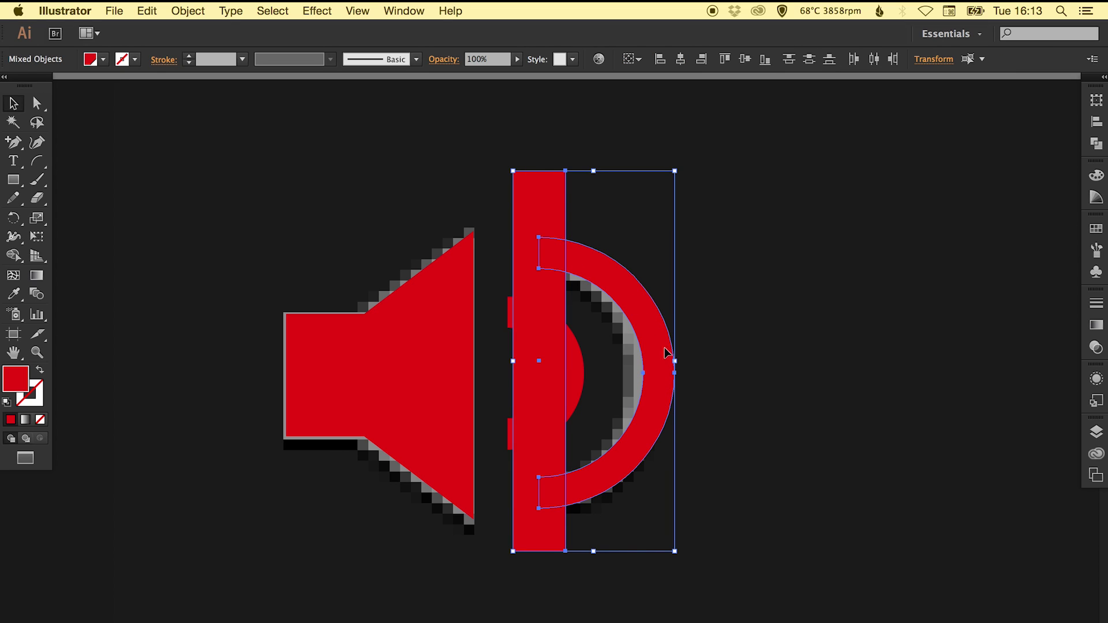
click(1096, 143)
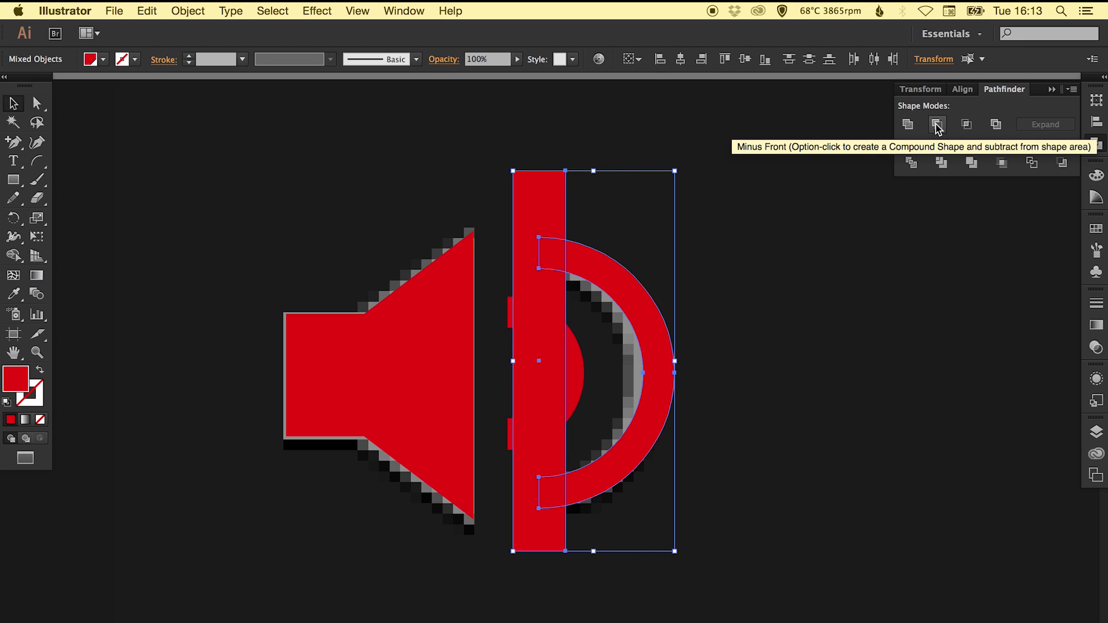
click(937, 126)
key(super+shift+b)
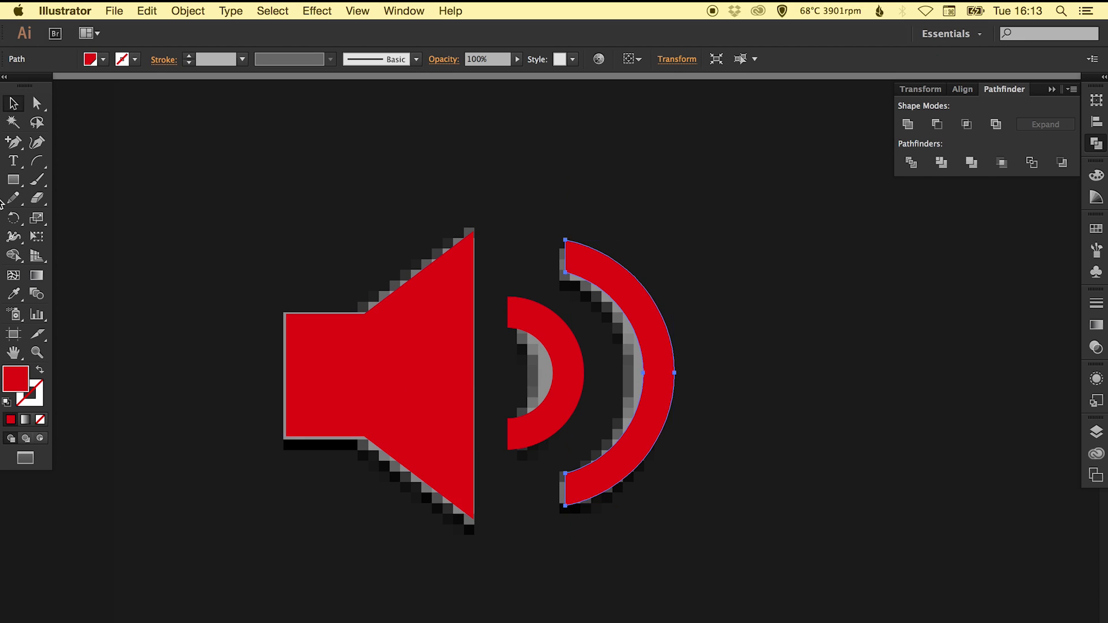
key(super+shift+a)
Draw another tall rectangle across the small arc's left ends and subtract it from the arc with Minus Front
click(13, 180)
drag(453, 192, 527, 547)
key(v)
shift+click(579, 381)
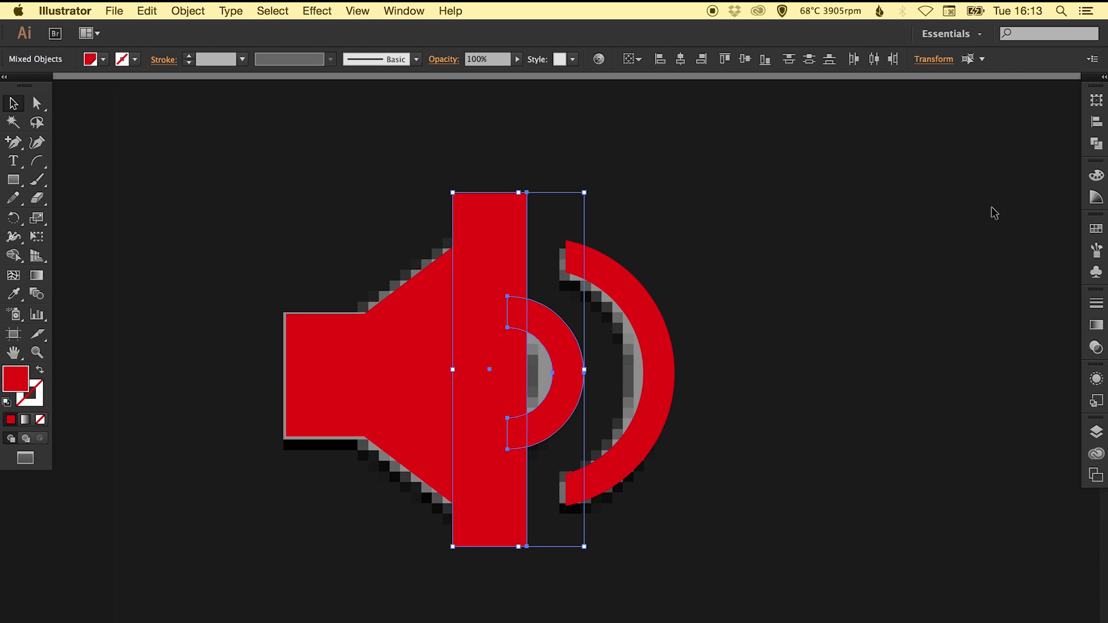
click(1096, 143)
click(936, 124)
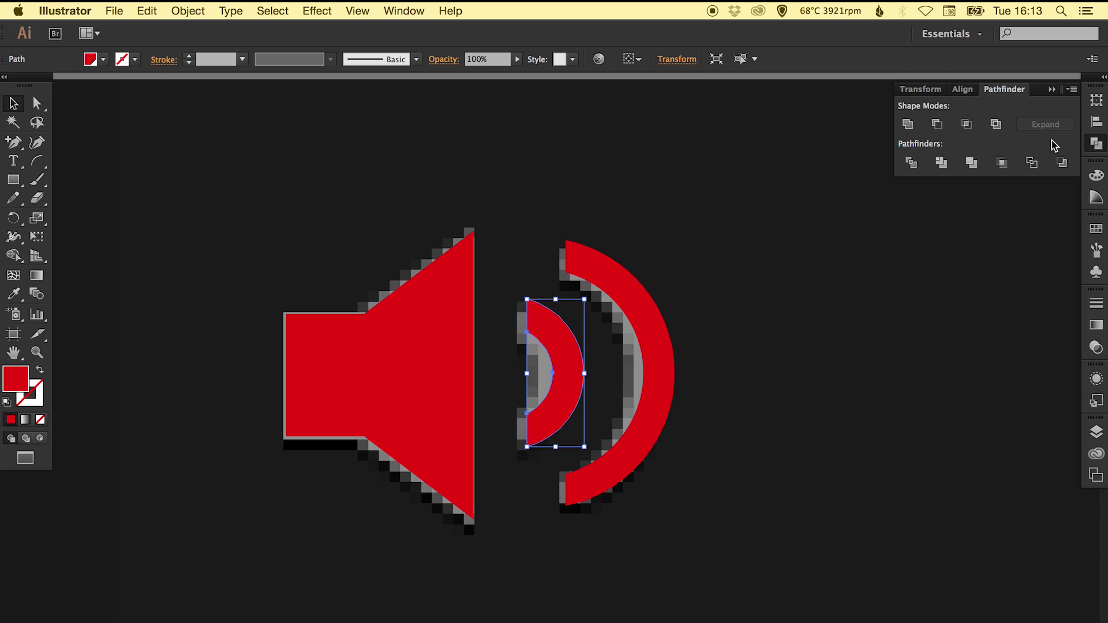
Move the trimmed small and large arcs slightly left to line up with the reference sound waves
click(1100, 145)
click(663, 284)
drag(571, 364, 558, 362)
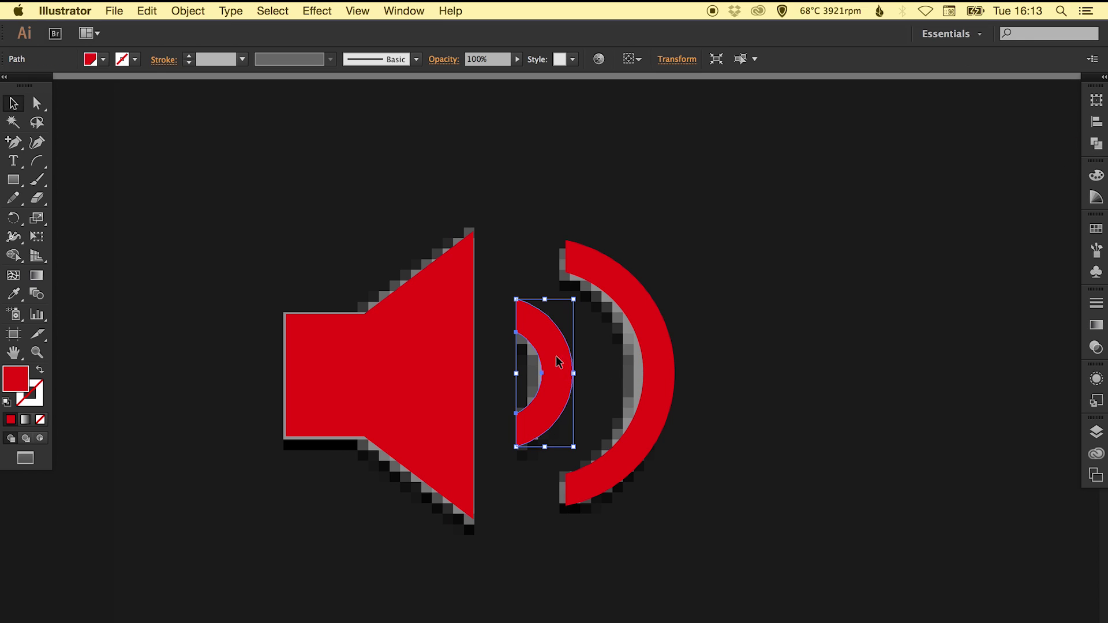
drag(666, 365, 651, 347)
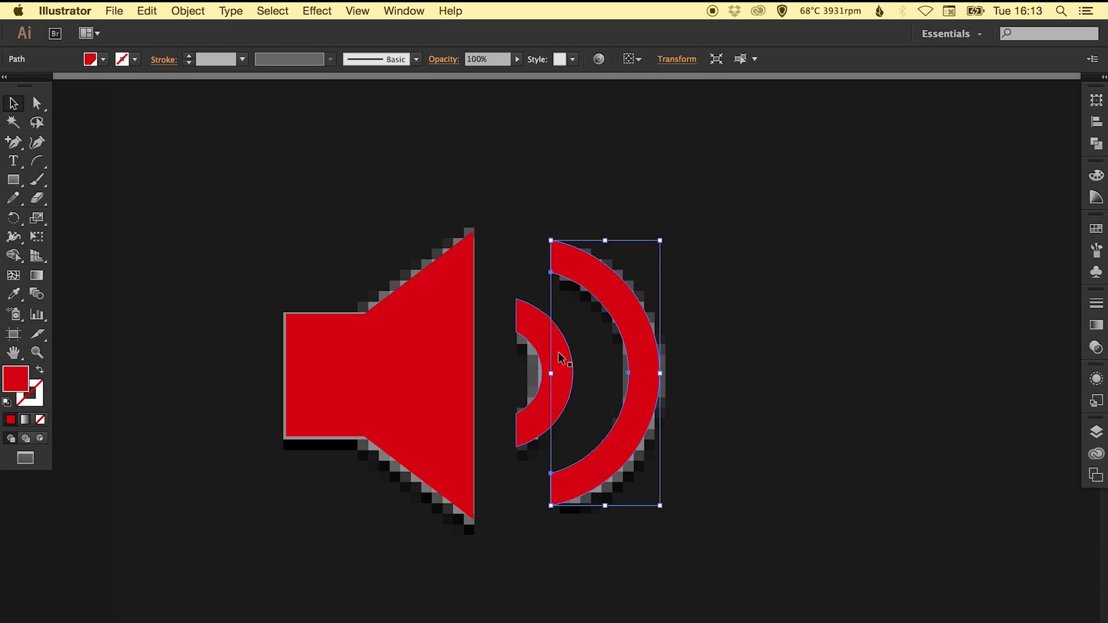
Group the speaker shape with both sound wave arcs
shift+click(558, 353)
shift+click(415, 356)
click(188, 11)
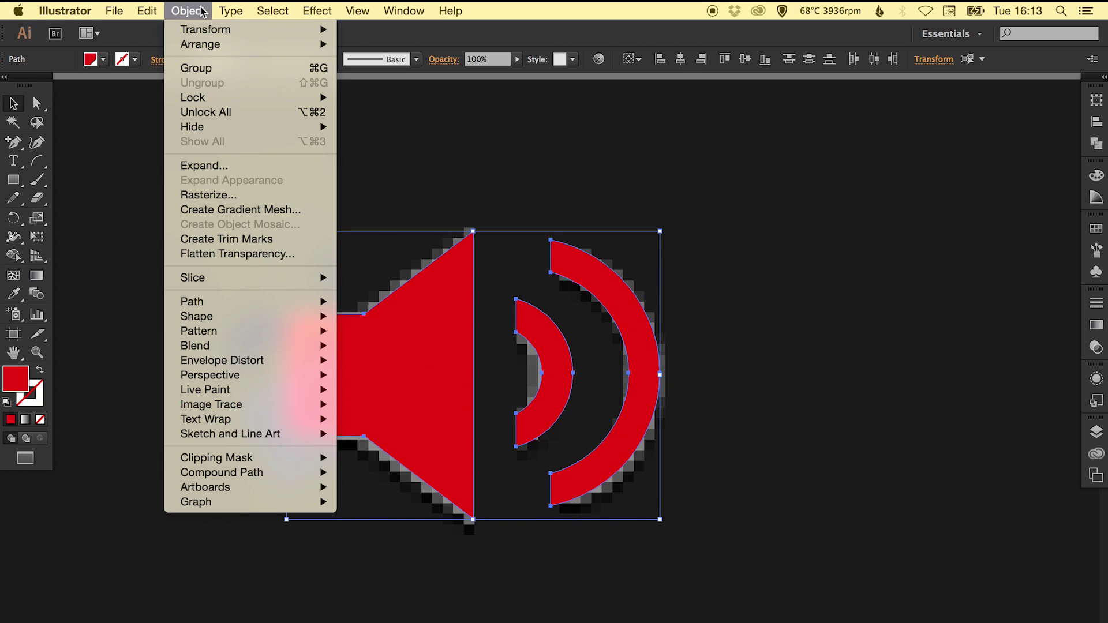
click(206, 71)
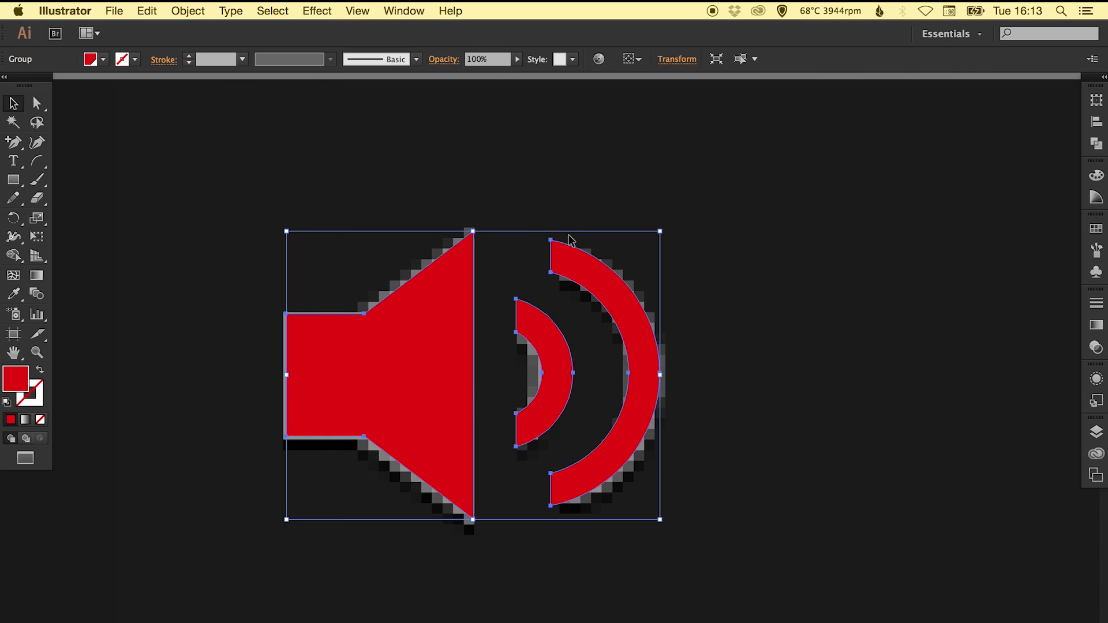
Move the speaker icon group straight down to the redrawn bar, level with the red play triangle
key(super+0)
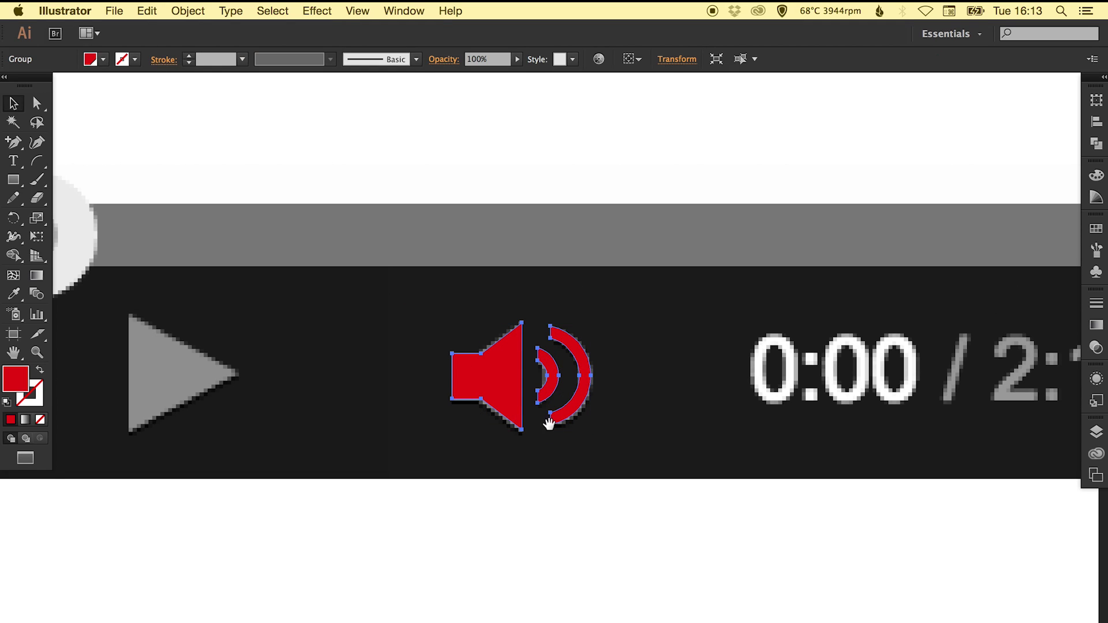
drag(549, 425, 544, 278)
key(super+minus)
key(super+minus)
scroll(541, 277, down, 5)
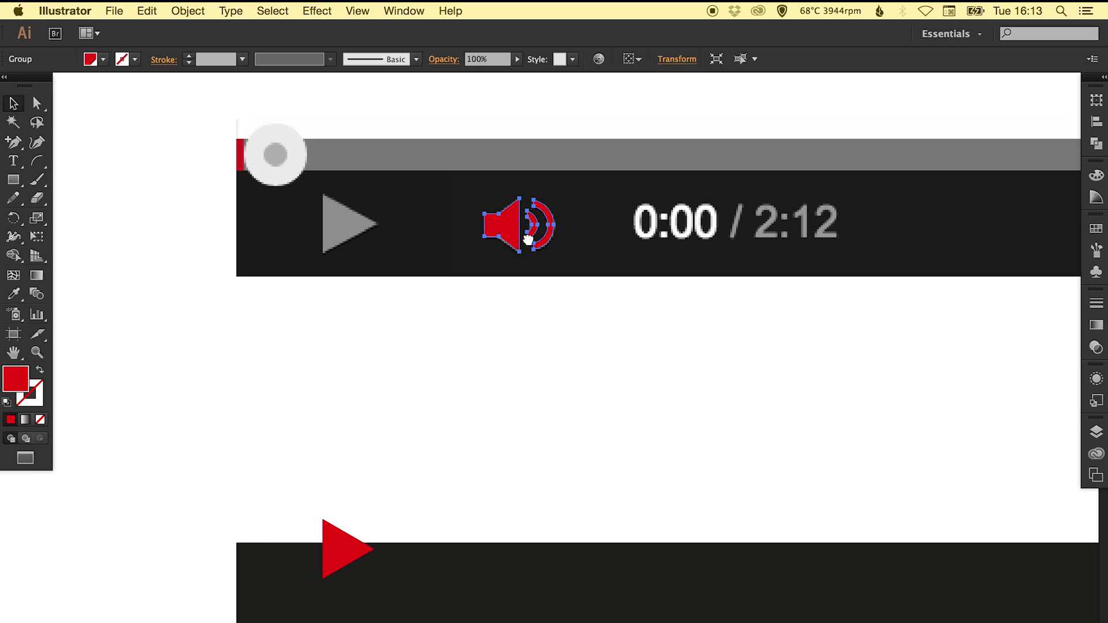
drag(495, 190, 494, 508)
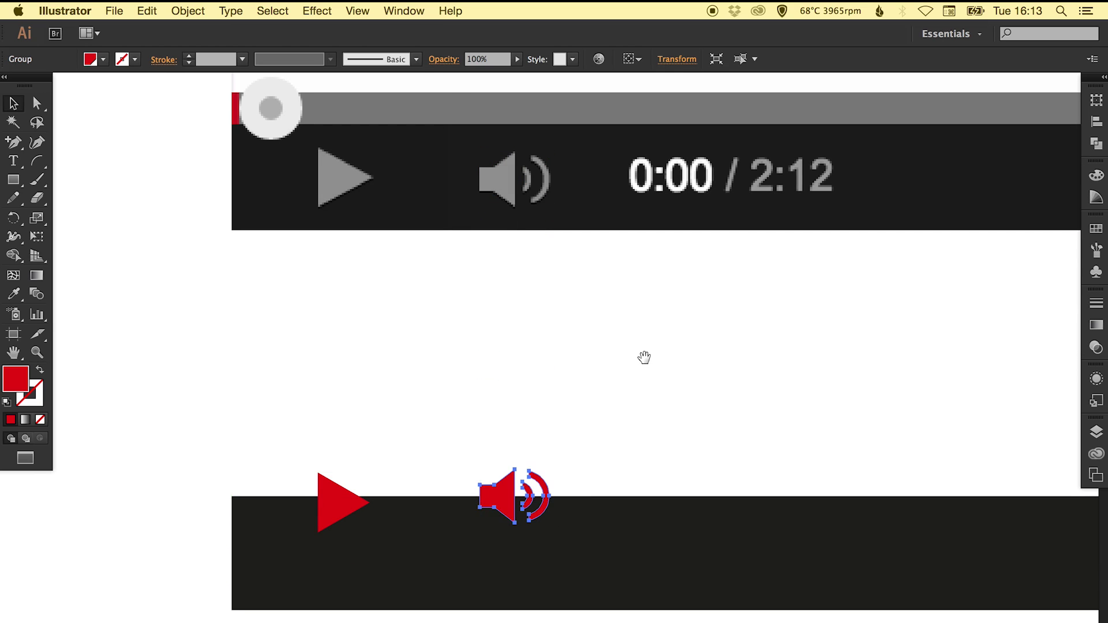
Add the point text "0:00 / 2:12" just below the reference time display
drag(695, 295, 468, 429)
click(468, 426)
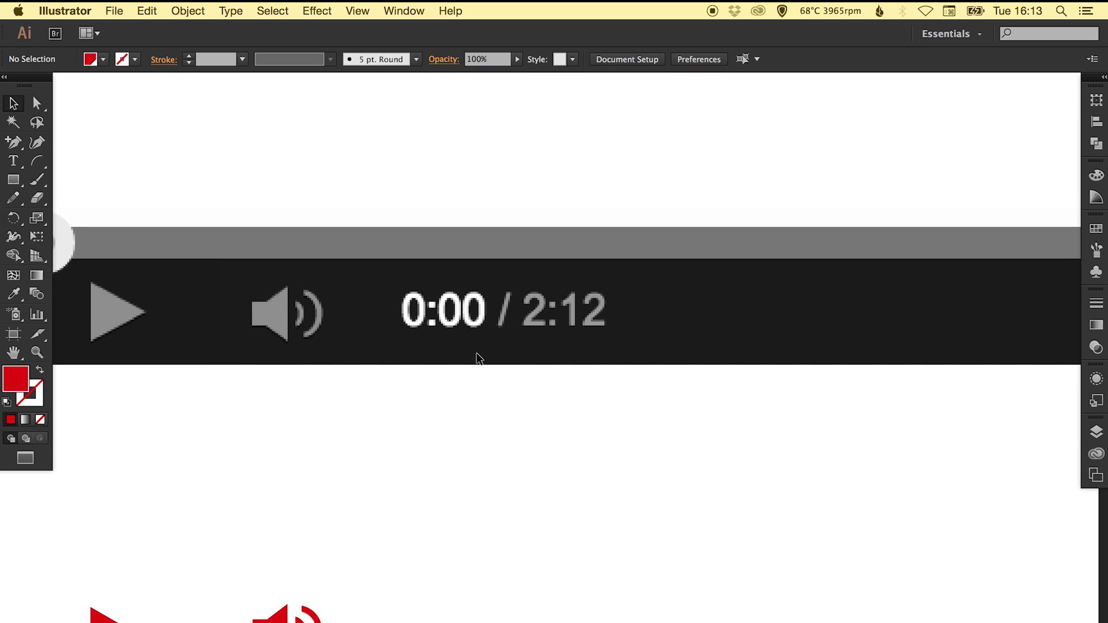
key(t)
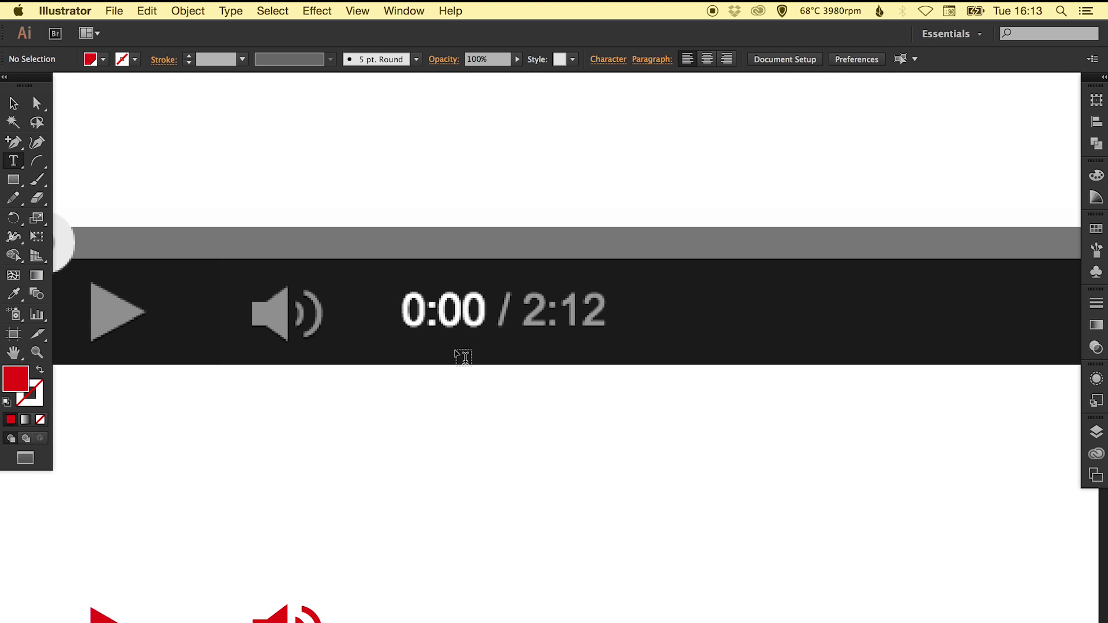
click(464, 357)
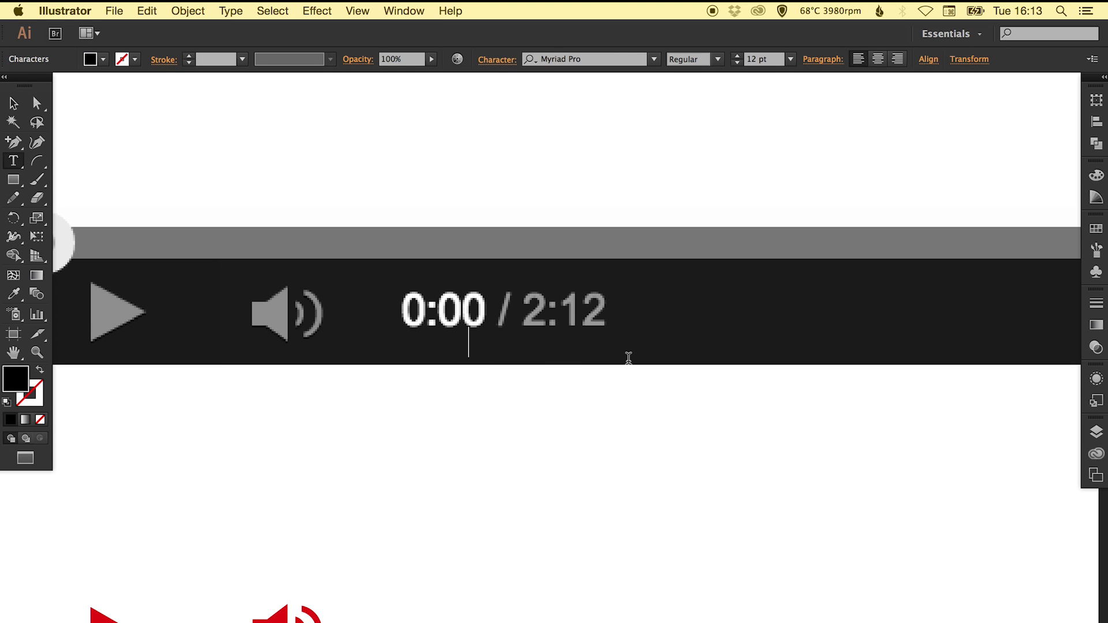
text(0:00 / 2:12)
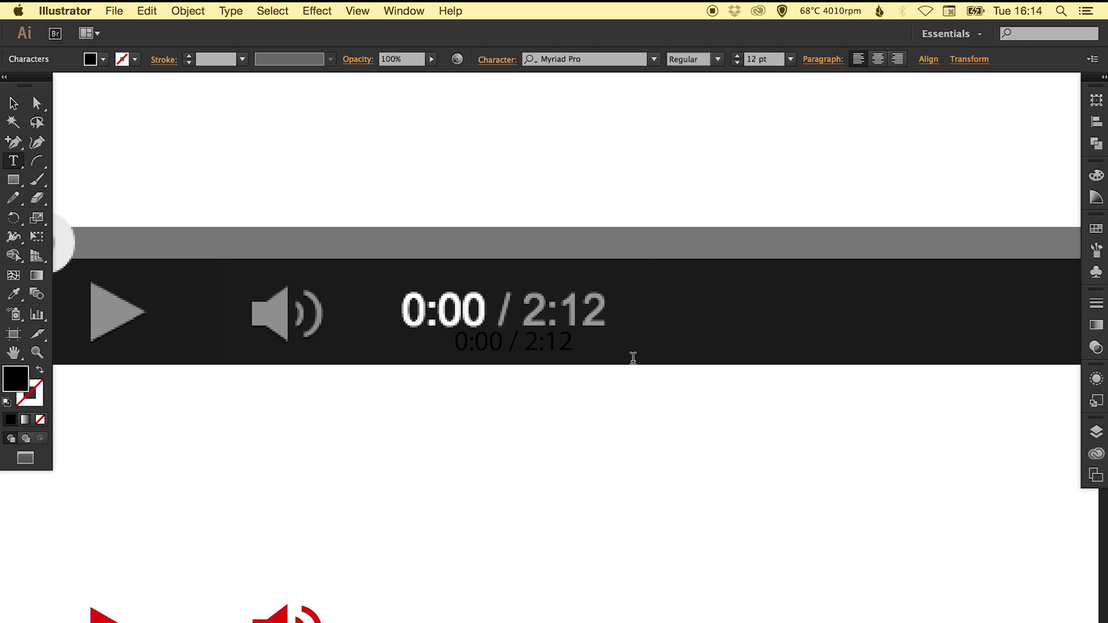
Set the whole "0:00 / 2:12" text in Helvetica Bold
key(super+a)
click(591, 60)
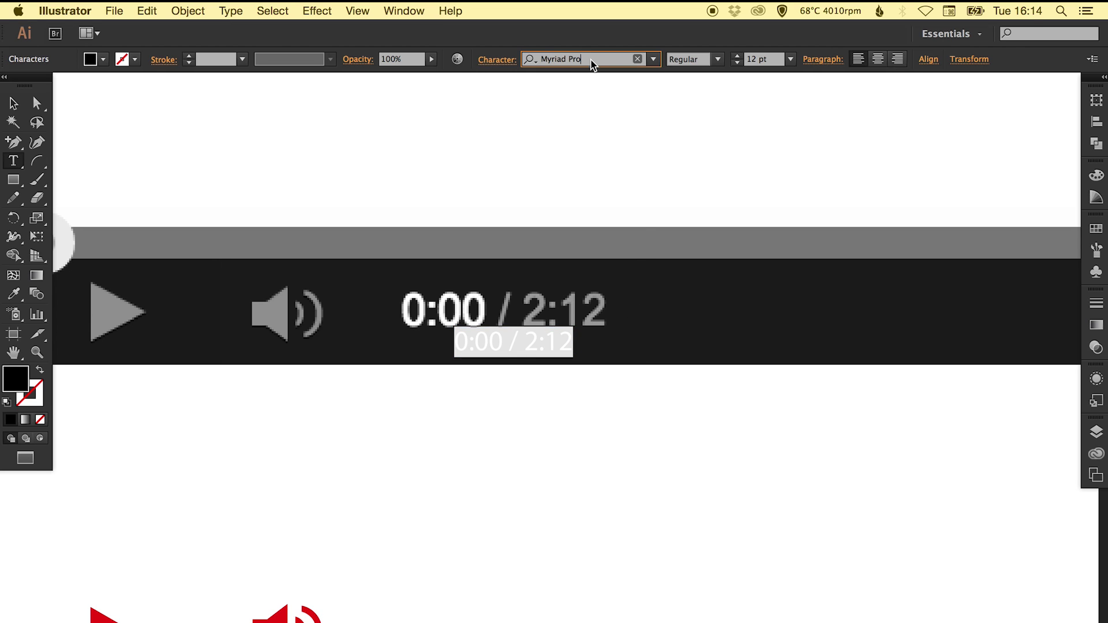
text(helve)
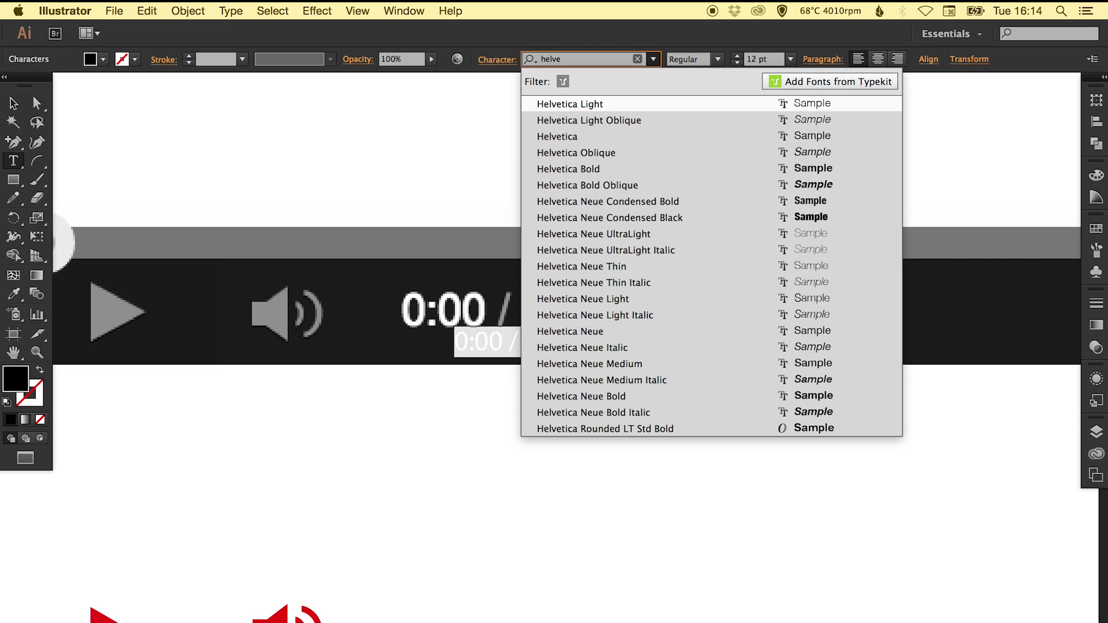
key(Down)
key(Down)
key(Return)
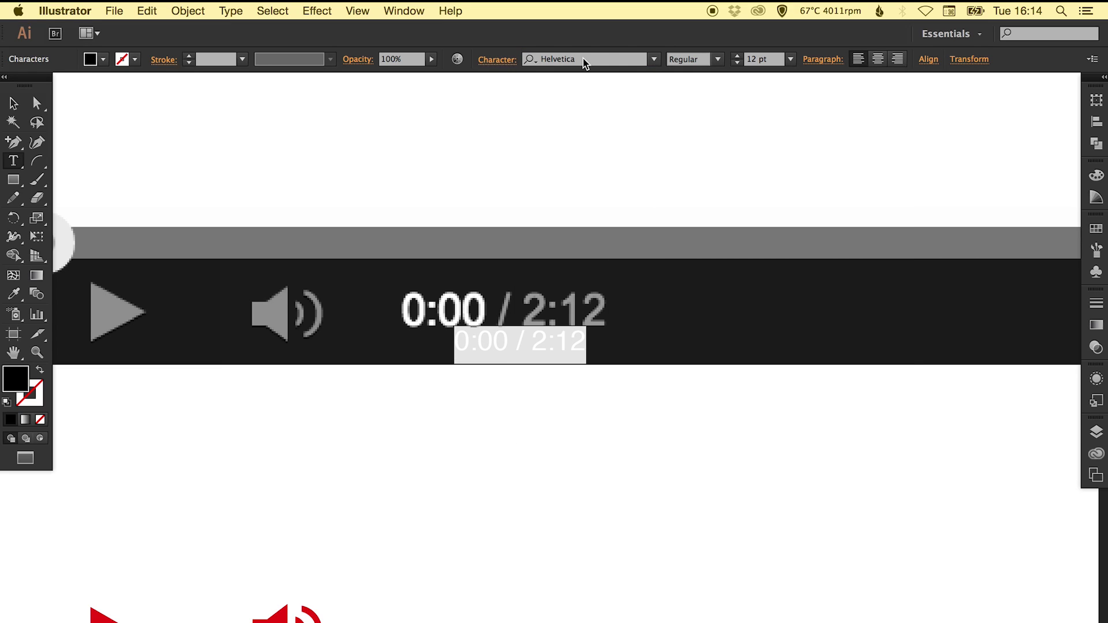
click(719, 60)
click(681, 143)
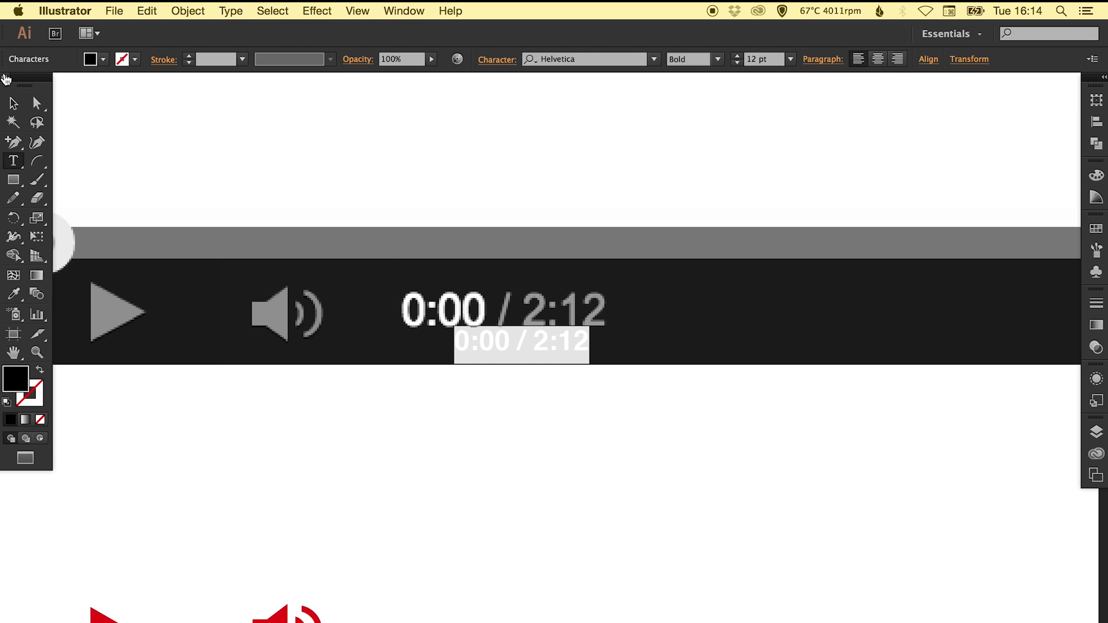
Fill the time text red, scale it to about 21 pt and align its start with the reference time display
click(14, 104)
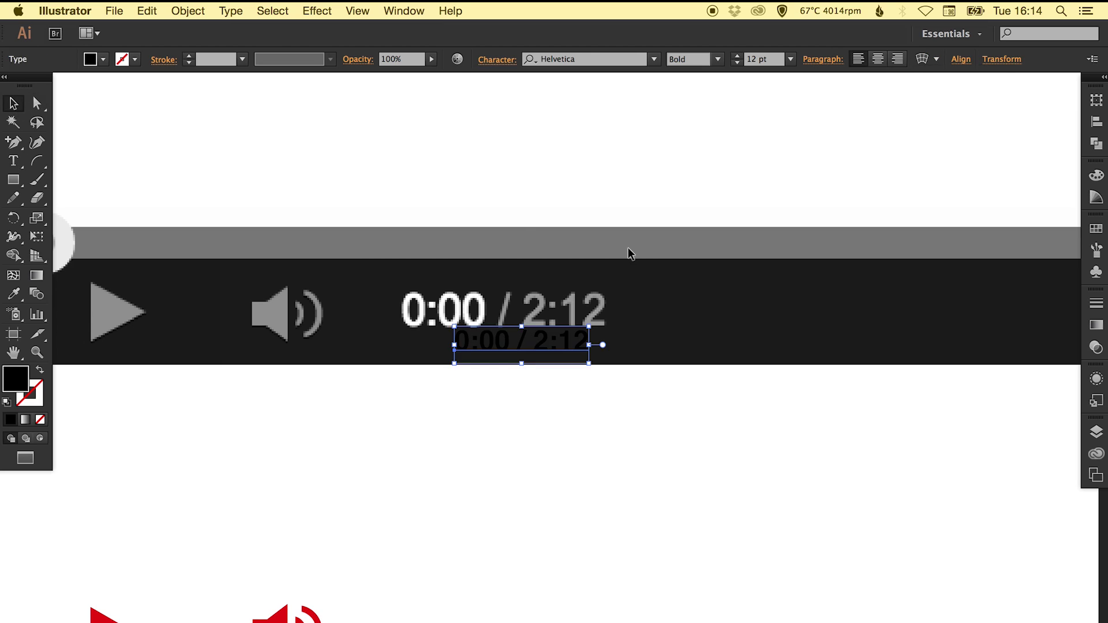
click(1096, 228)
click(949, 262)
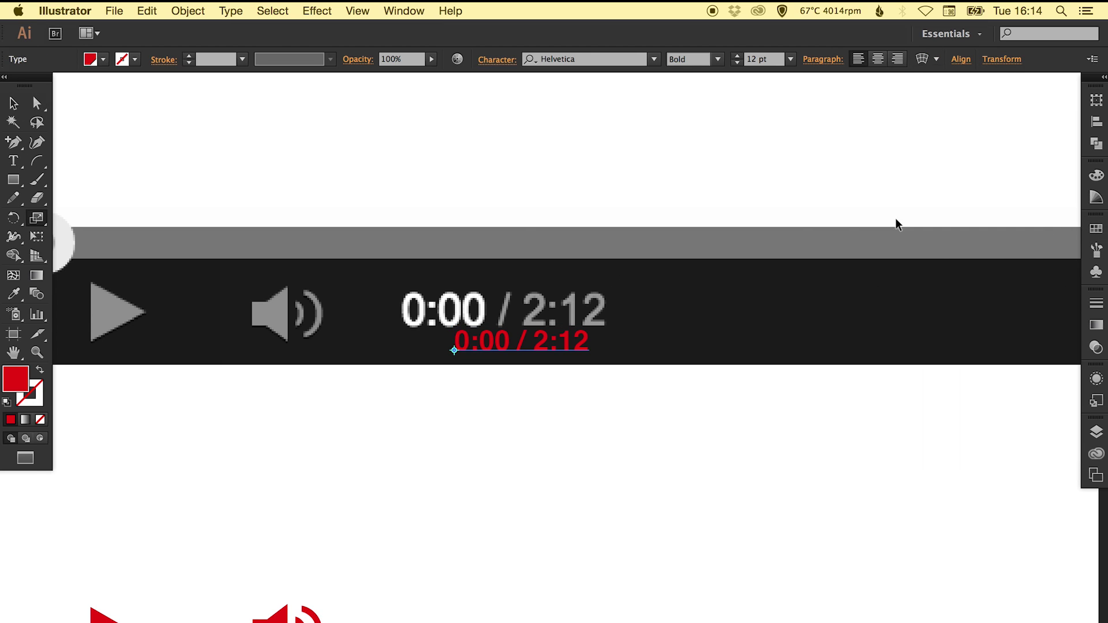
drag(635, 268, 720, 178)
key(v)
drag(498, 329, 481, 310)
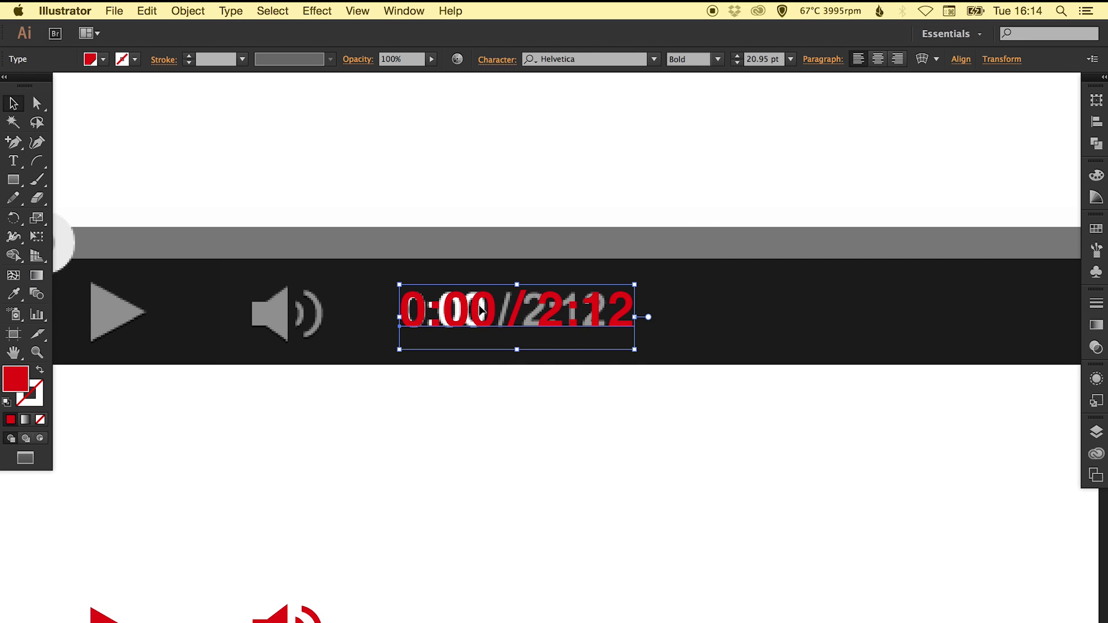
Set the red time text's tracking to -52 so its width matches the reference time
click(496, 63)
click(452, 180)
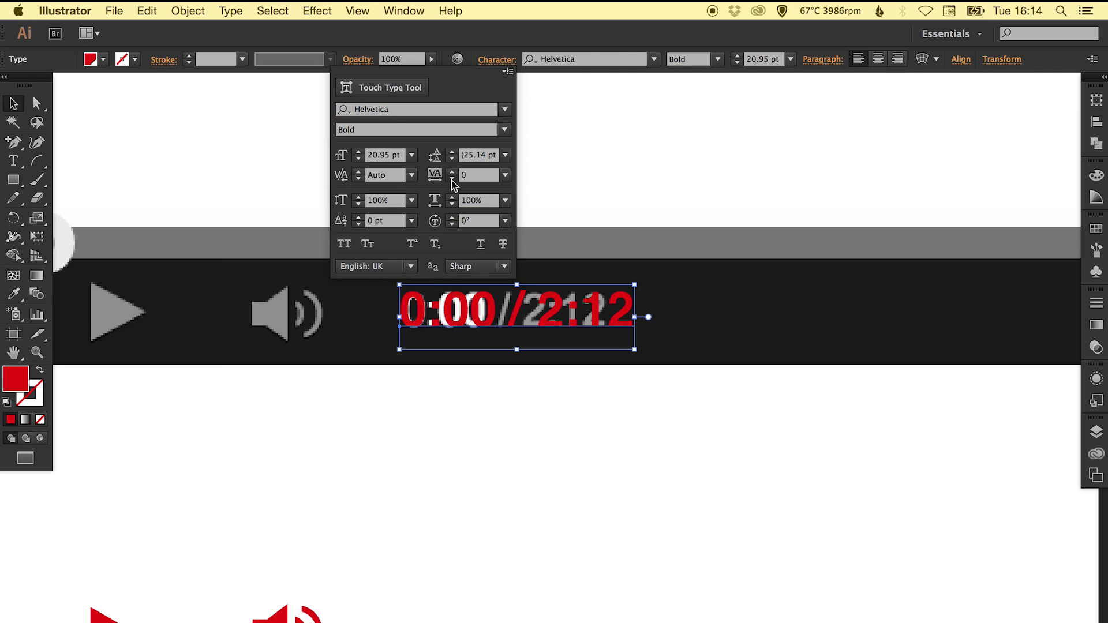
click(452, 180)
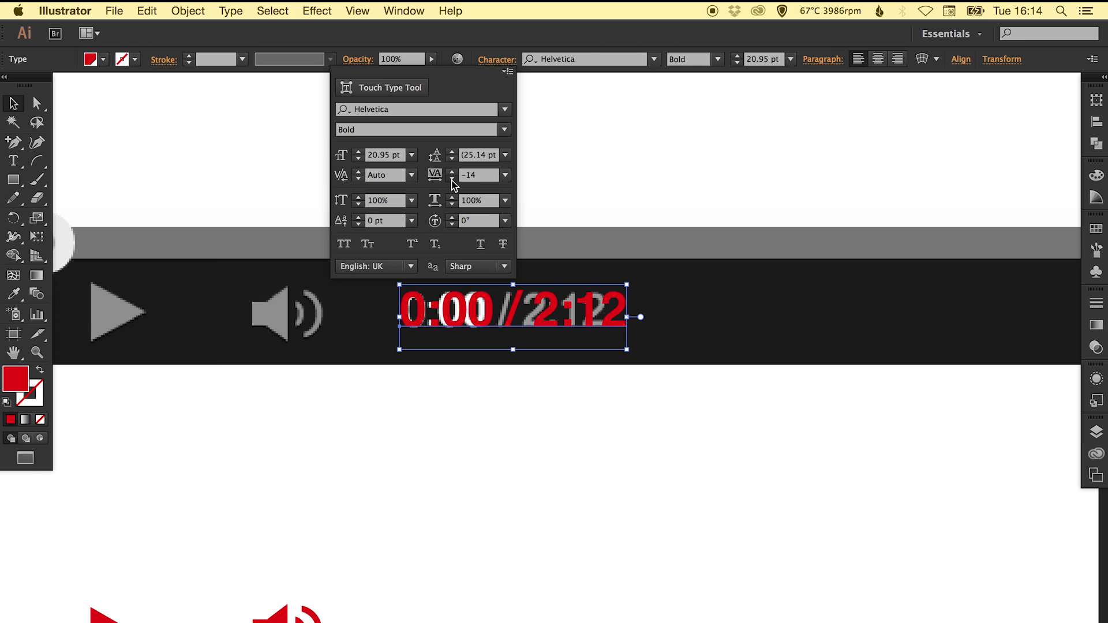
click(452, 180)
click(452, 180)
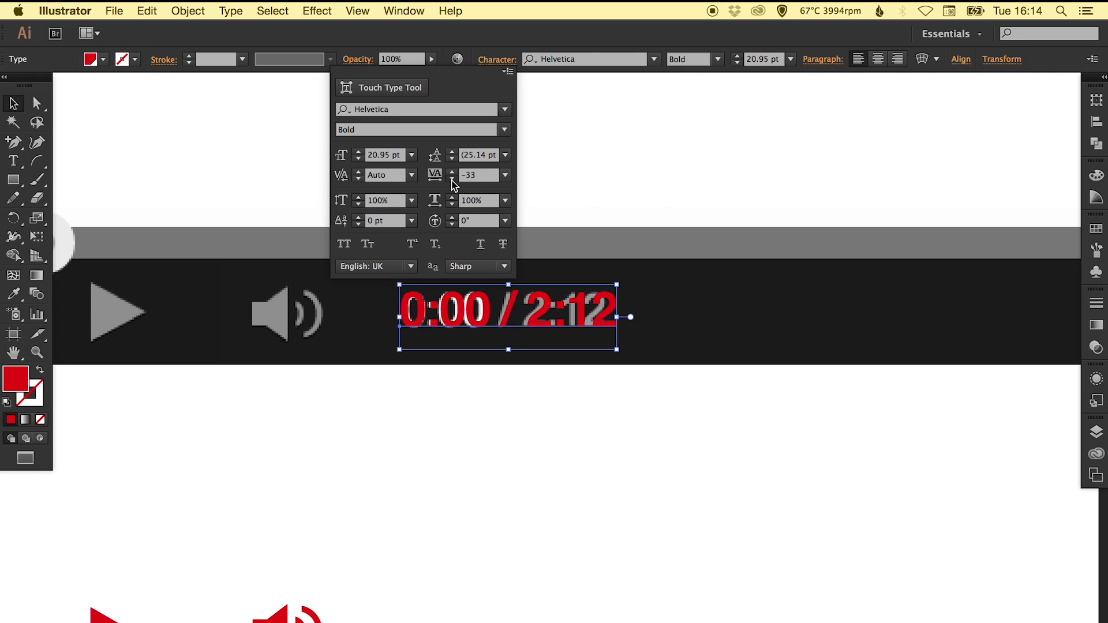
click(452, 181)
click(452, 180)
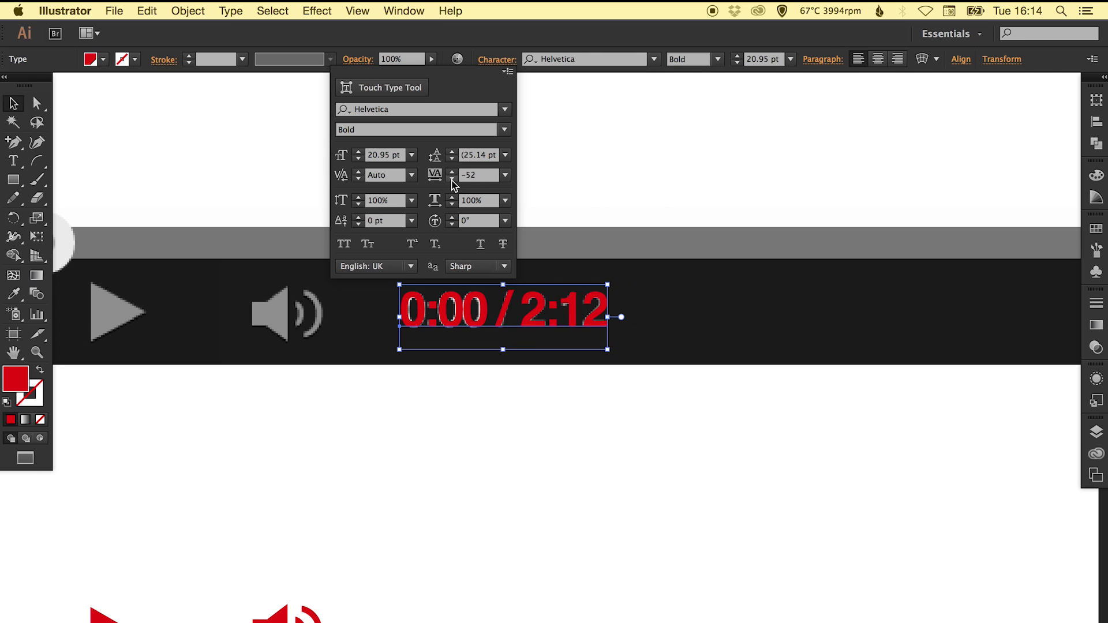
click(605, 171)
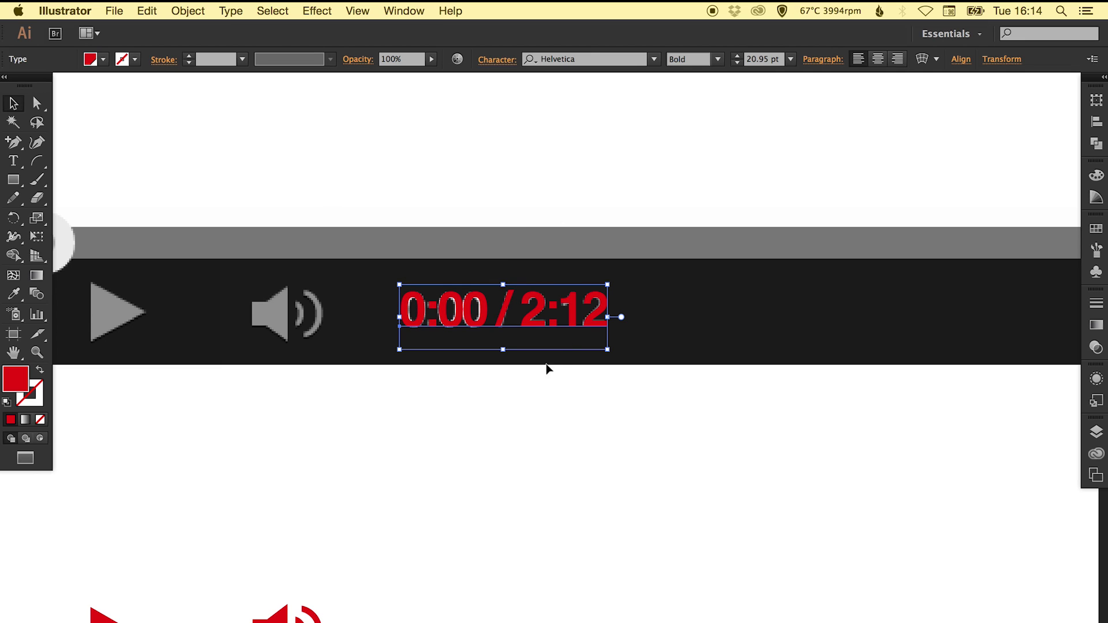
Move the red time text straight down to the redrawn bar, level with the red play and speaker icons
click(460, 399)
drag(488, 315, 488, 613)
click(639, 471)
Draw a red circle about 19 px wide matching the reference clock face, and place it just left of that icon
scroll(833, 442, right, 15)
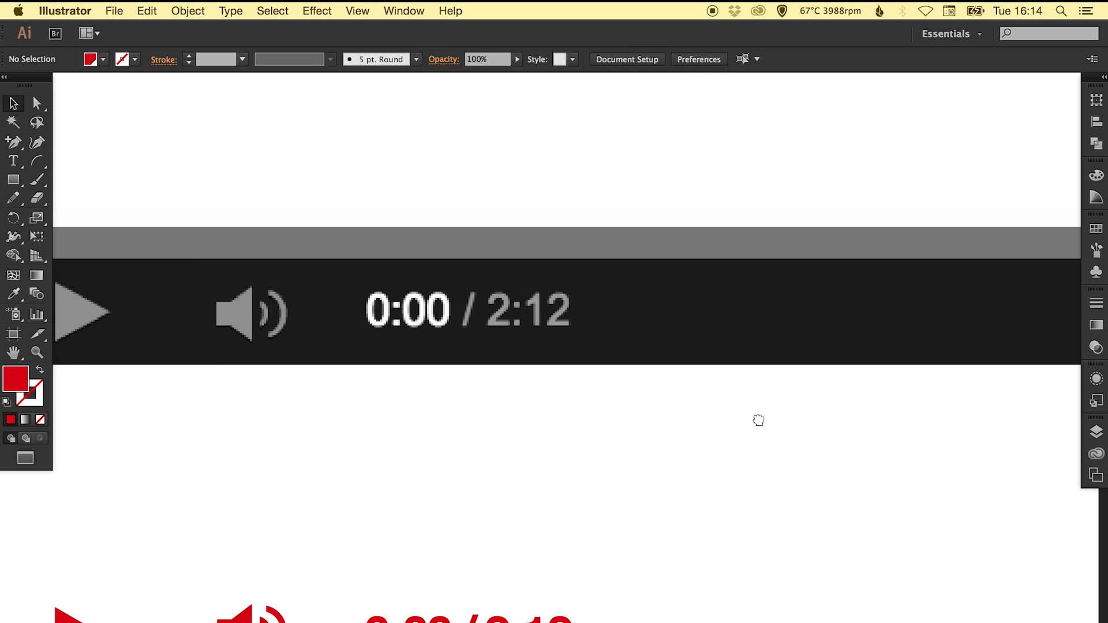
drag(429, 400, 402, 402)
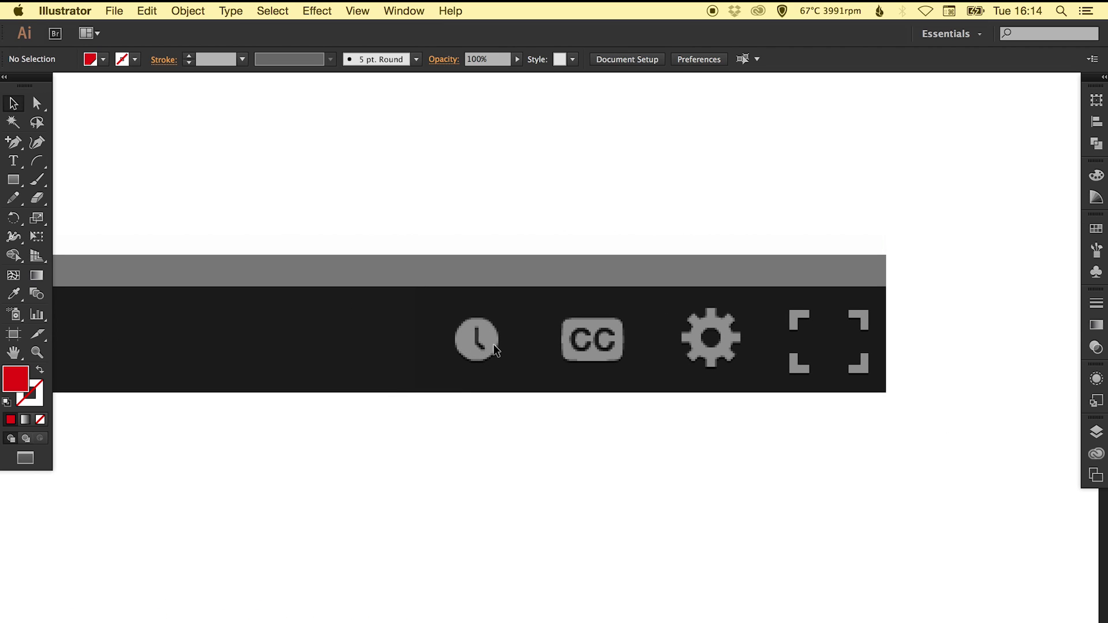
drag(13, 179, 75, 217)
drag(409, 323, 445, 371)
key(z)
mouse_move(369, 290)
mouse_down()
mouse_move(526, 401)
mouse_move(704, 349)
mouse_up()
key(v)
mouse_move(558, 453)
mouse_down()
mouse_move(579, 433)
mouse_move(574, 440)
mouse_up()
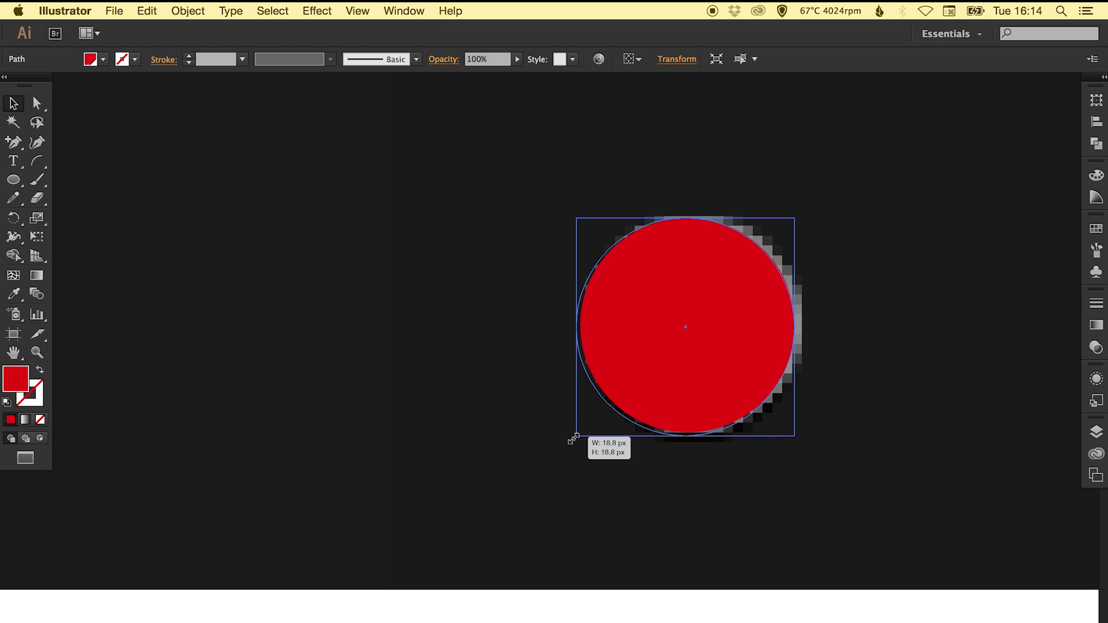
scroll(594, 423, right, 5)
drag(511, 364, 218, 317)
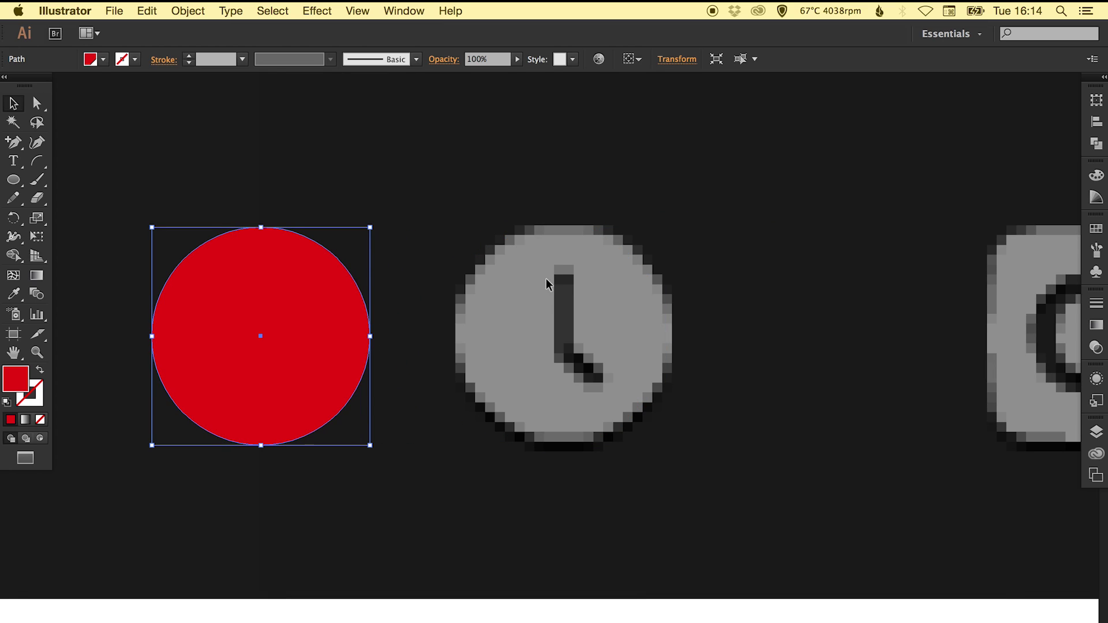
Draw a rectangle about 1.7 by 8.2 px over the vertical hand of the reference clock
drag(13, 181, 43, 181)
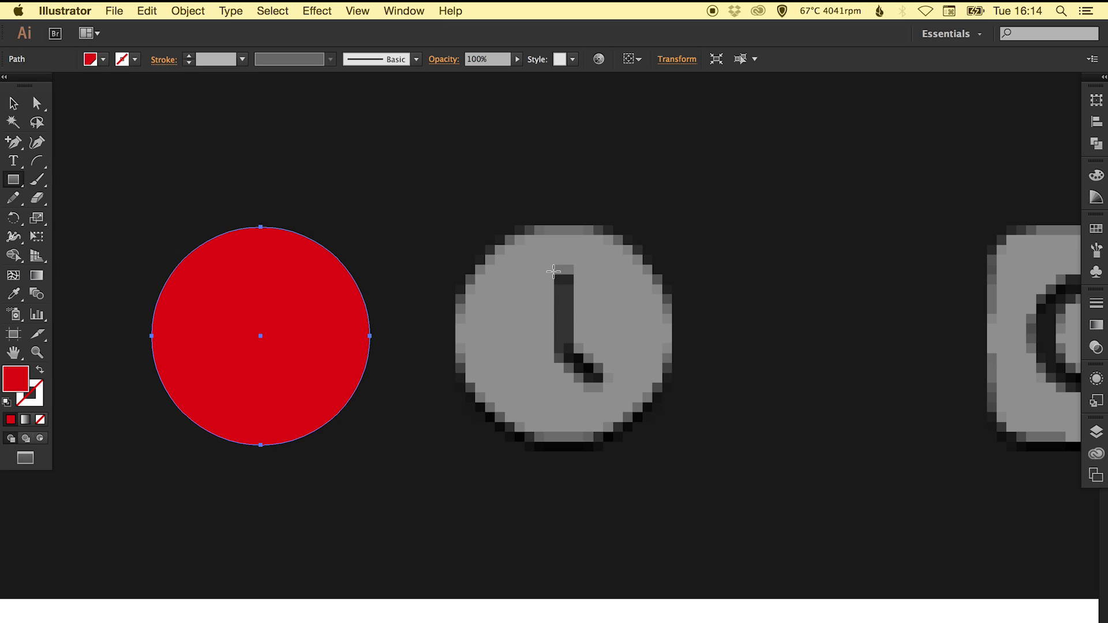
drag(554, 269, 573, 364)
key(v)
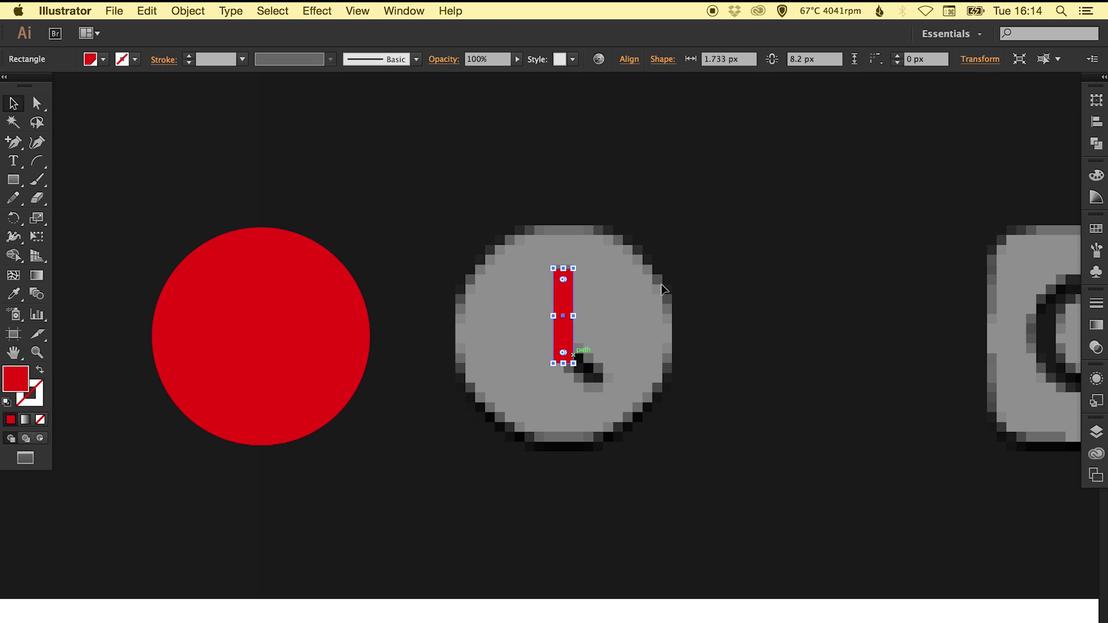
Fill the clock hand rectangle with CMYK Yellow and move it onto the red circle, centred horizontally in its upper half
click(1096, 228)
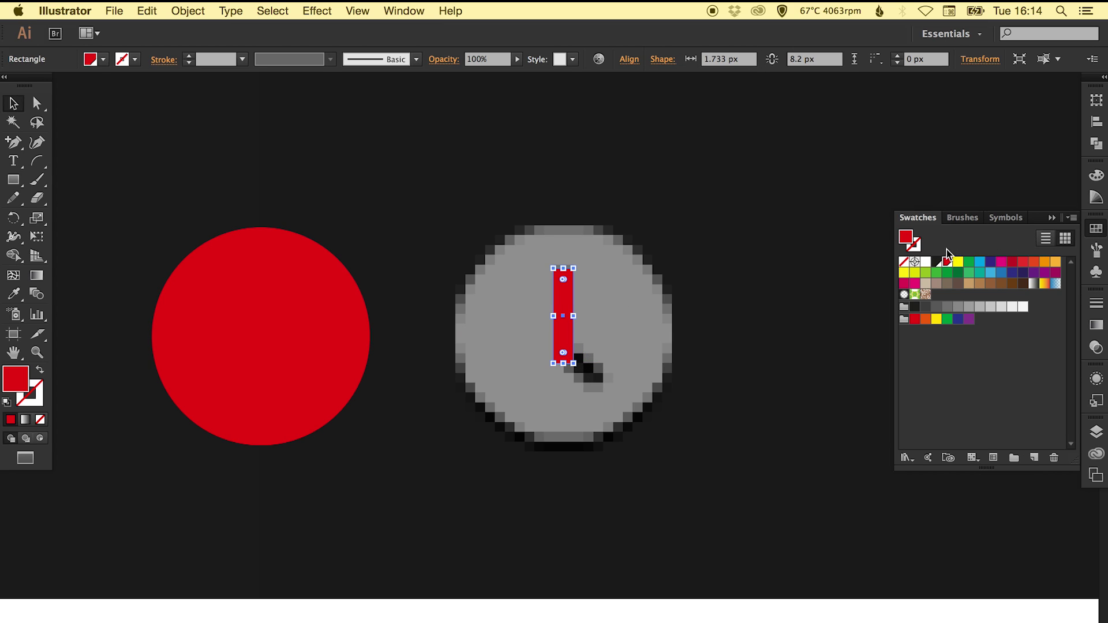
double_click(961, 263)
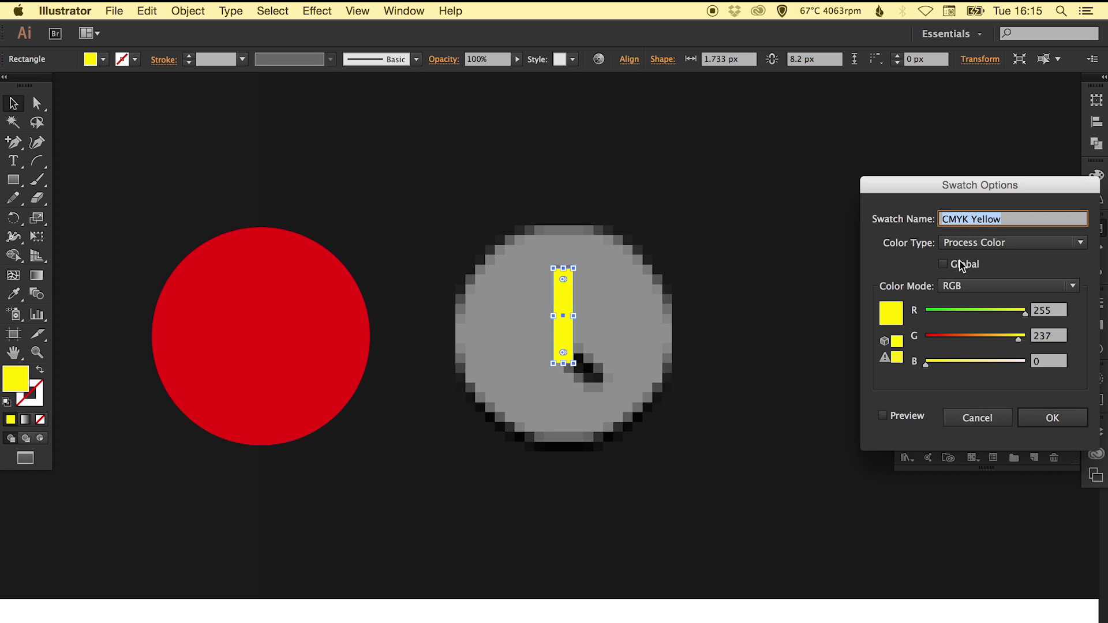
click(1057, 416)
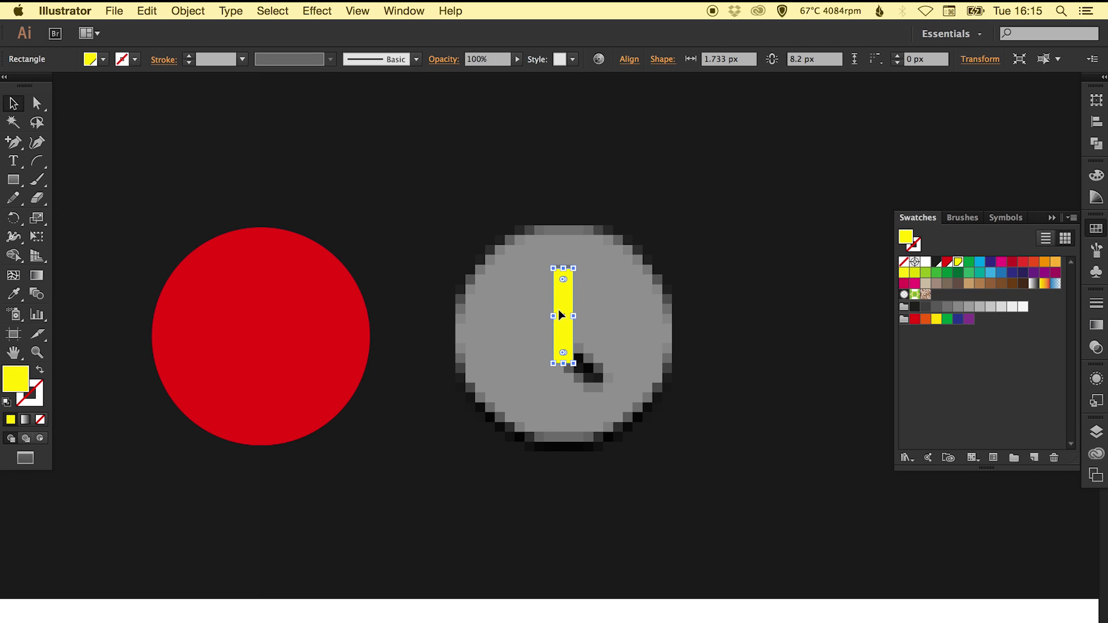
drag(561, 314, 262, 290)
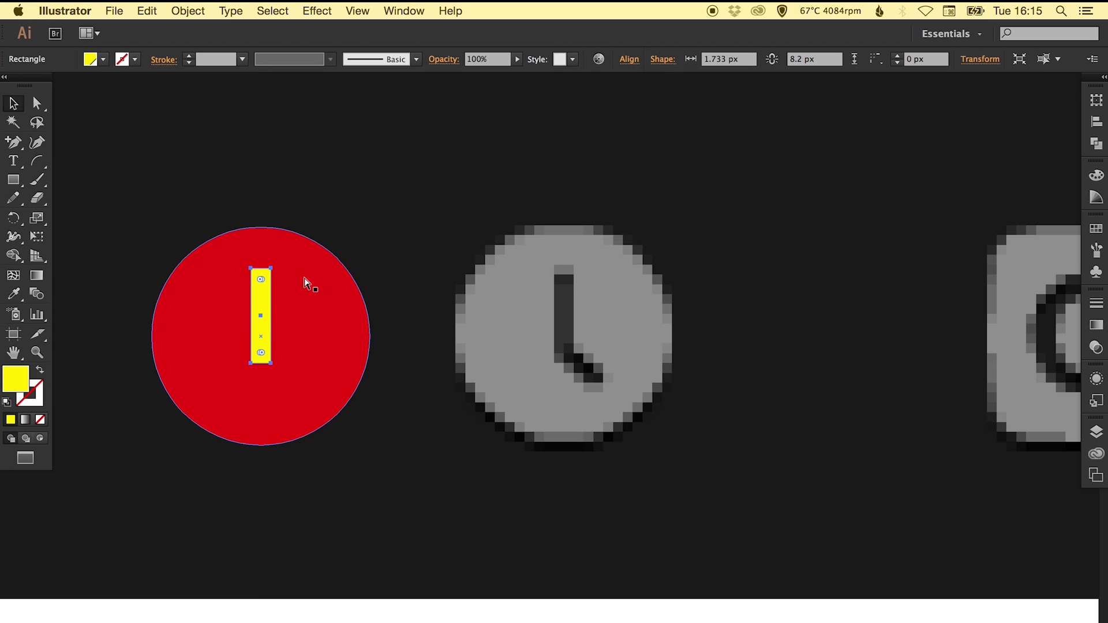
Make a copy of the yellow hand tilted 45° and shorten it to about 4.5 px
key(r)
drag(341, 271, 272, 459)
key(v)
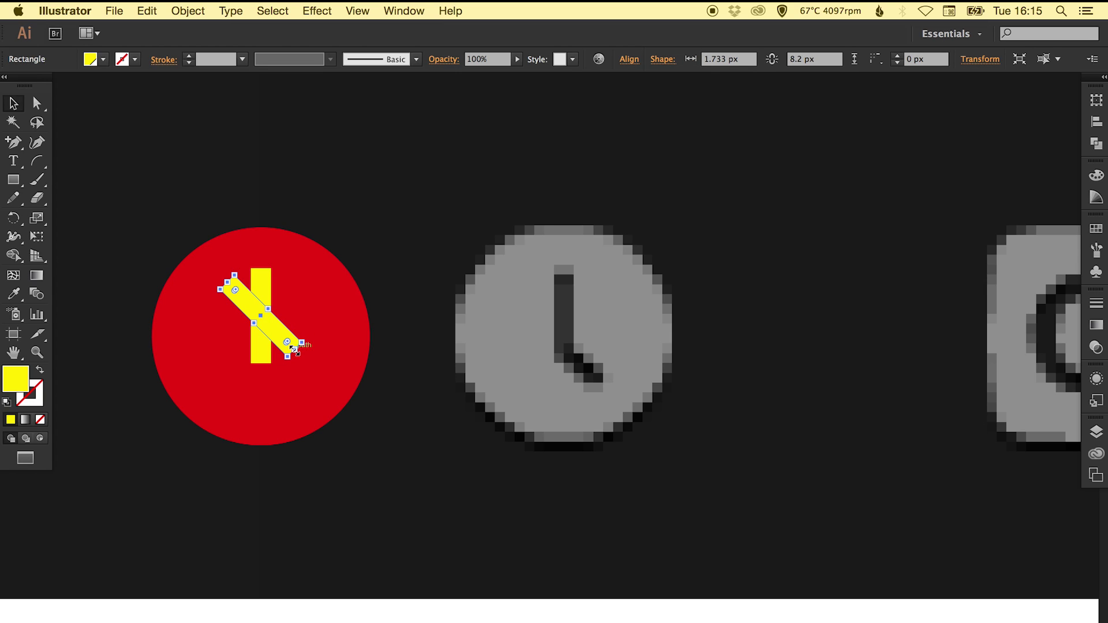
drag(295, 349, 264, 319)
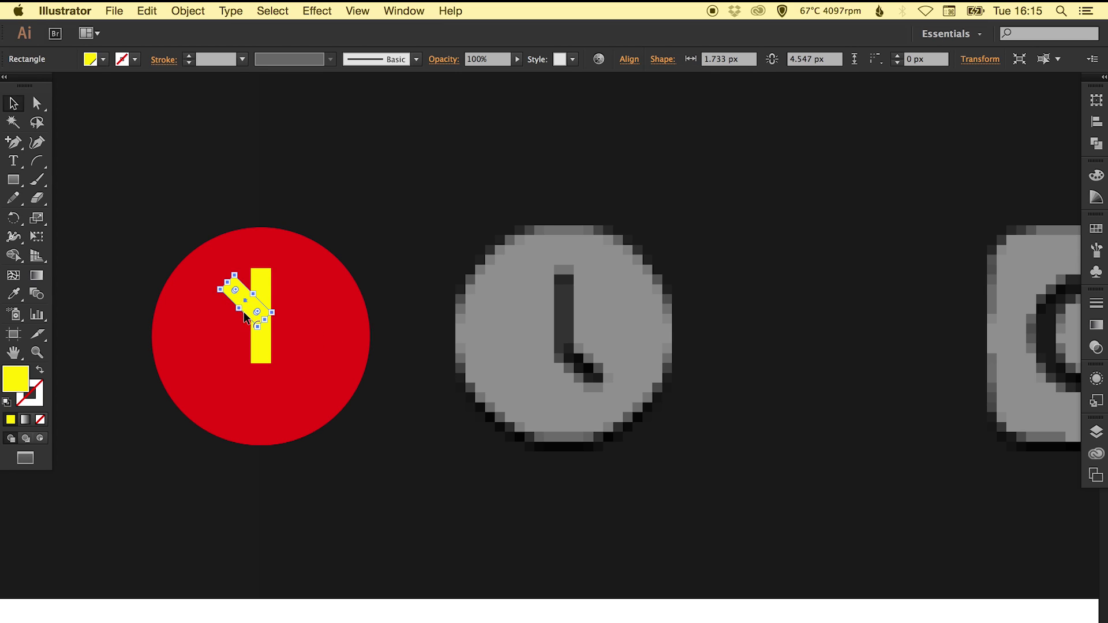
Move the short diagonal hand down to join the lower end of the vertical hand, pointing down to the right
key(z)
drag(174, 240, 327, 382)
key(v)
drag(410, 252, 522, 517)
key(super+shift+a)
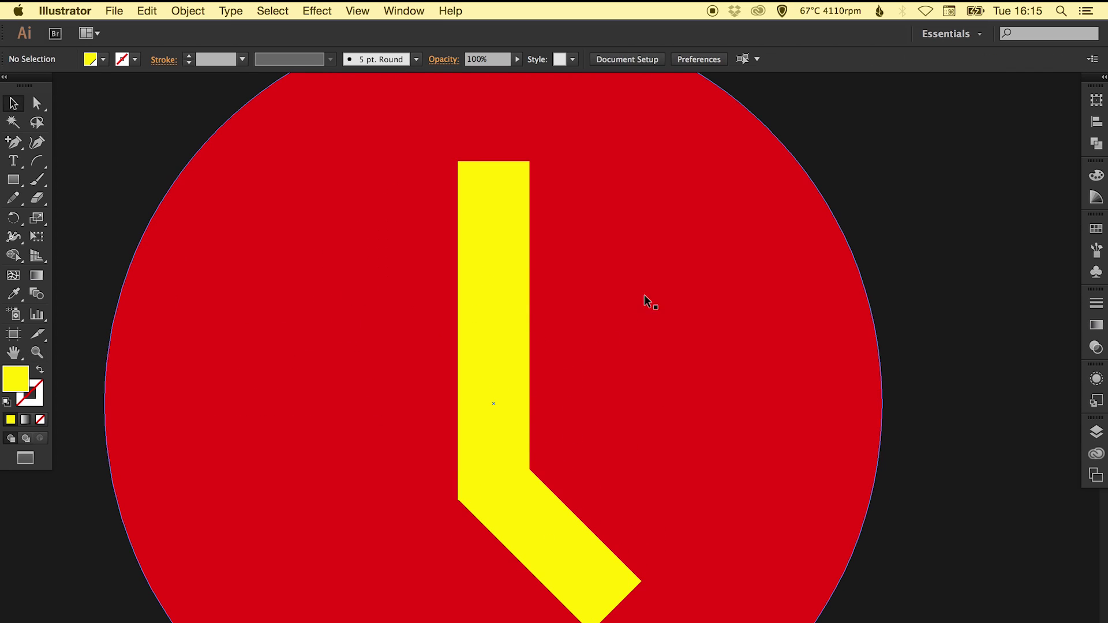
Shorten the vertical hand slightly from its upper end and move both hands up a little within the red circle
key(super+minus)
key(super+minus)
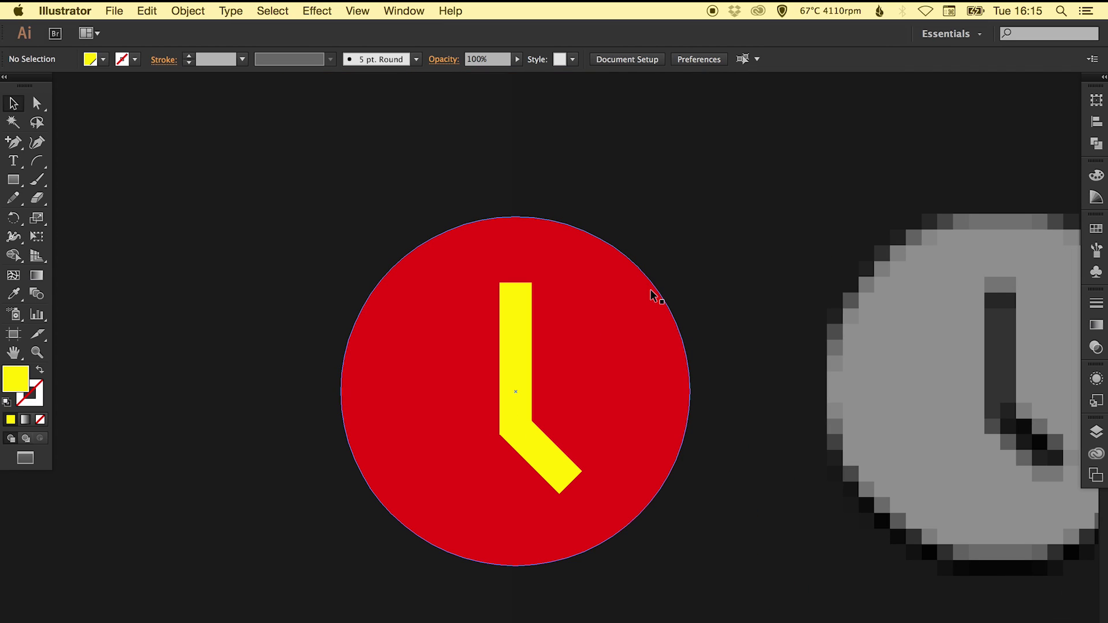
scroll(683, 314, right, 5)
click(345, 292)
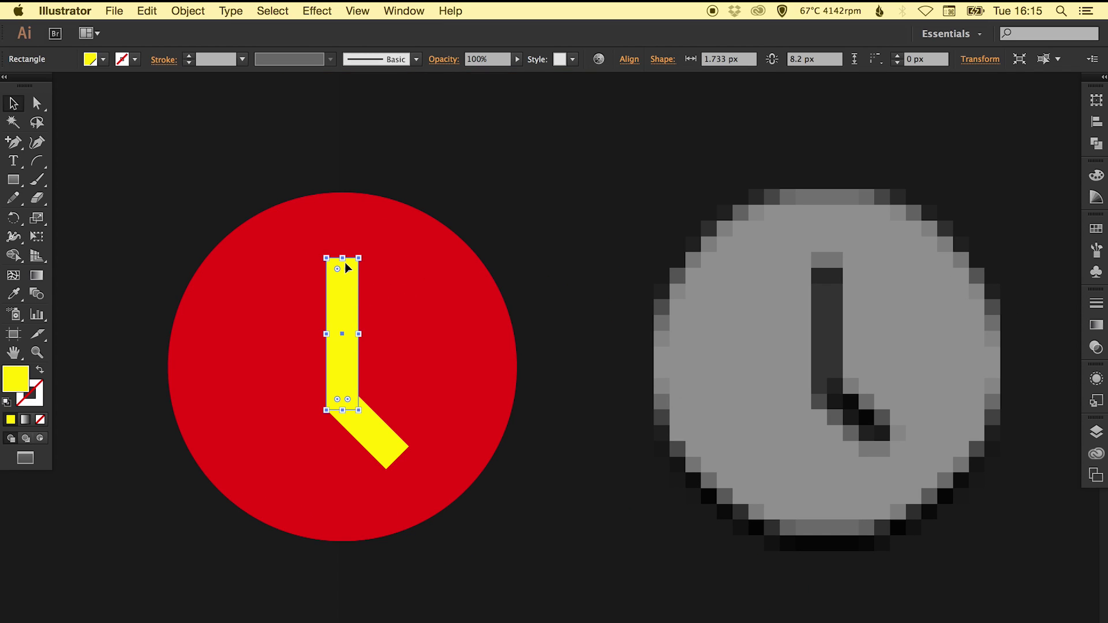
drag(343, 259, 343, 272)
shift+click(372, 424)
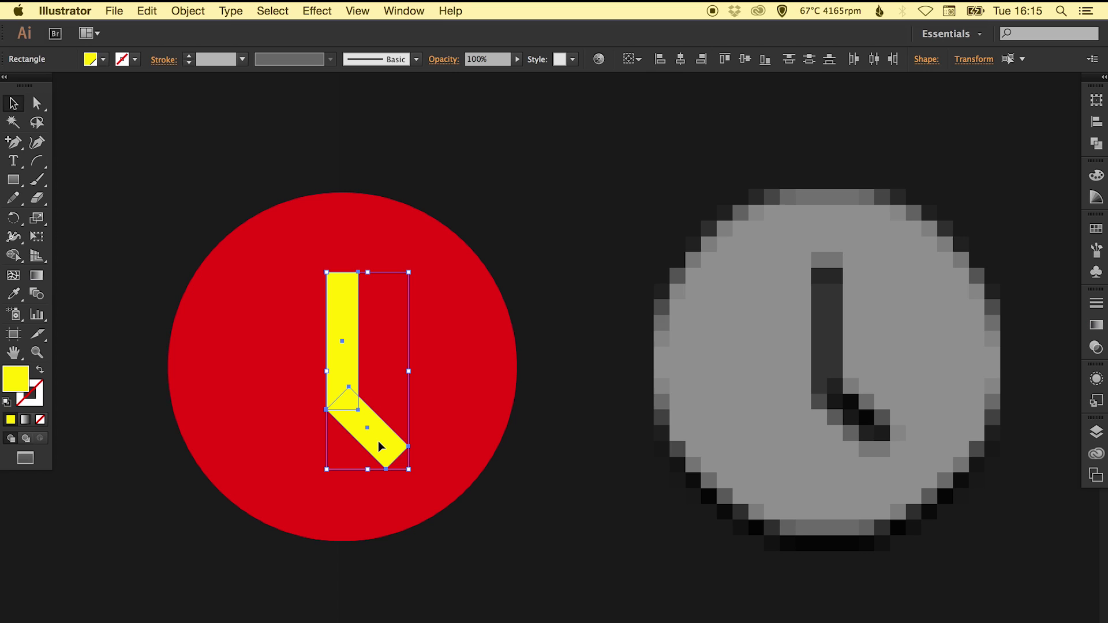
drag(378, 441, 376, 426)
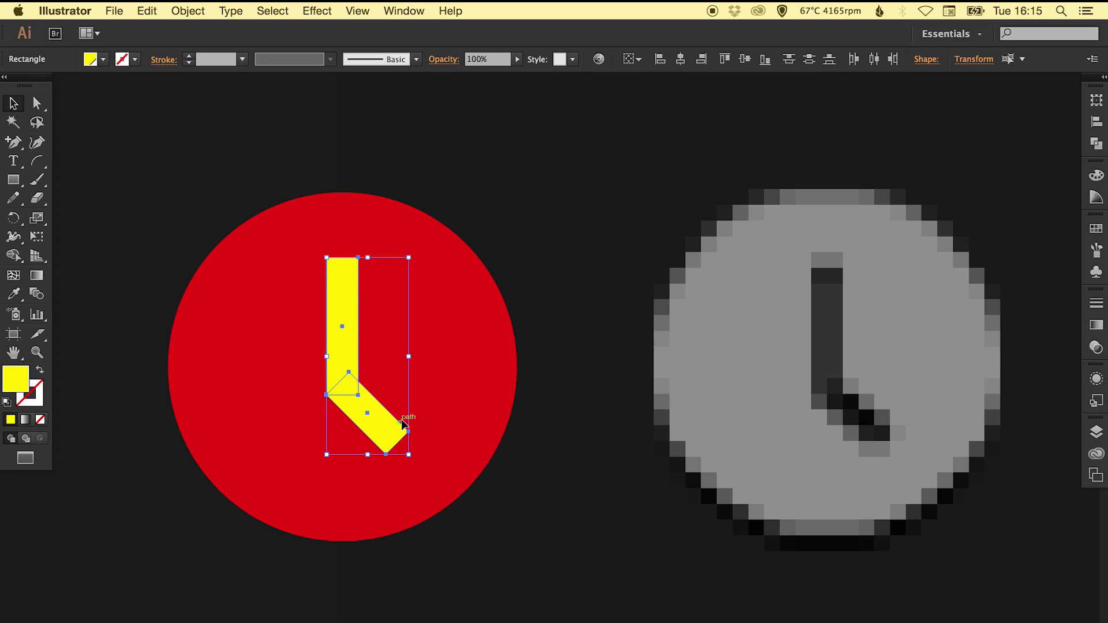
Unite the vertical and diagonal yellow hands into a single shape
click(606, 377)
key(super+minus)
key(super+minus)
key(super+minus)
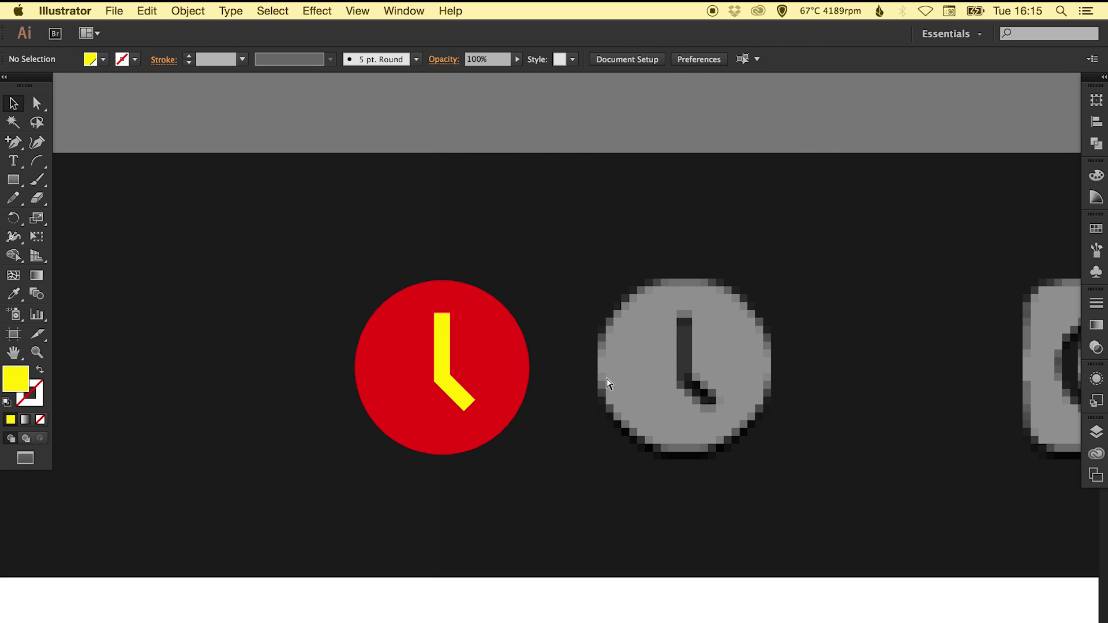
drag(616, 387, 575, 406)
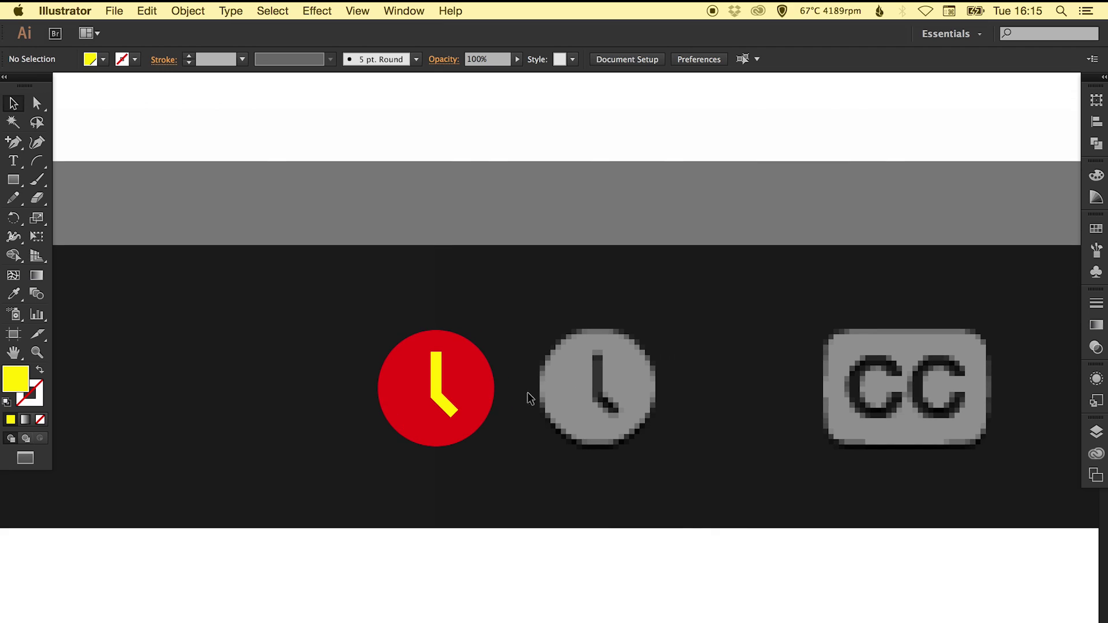
click(449, 403)
shift+click(436, 363)
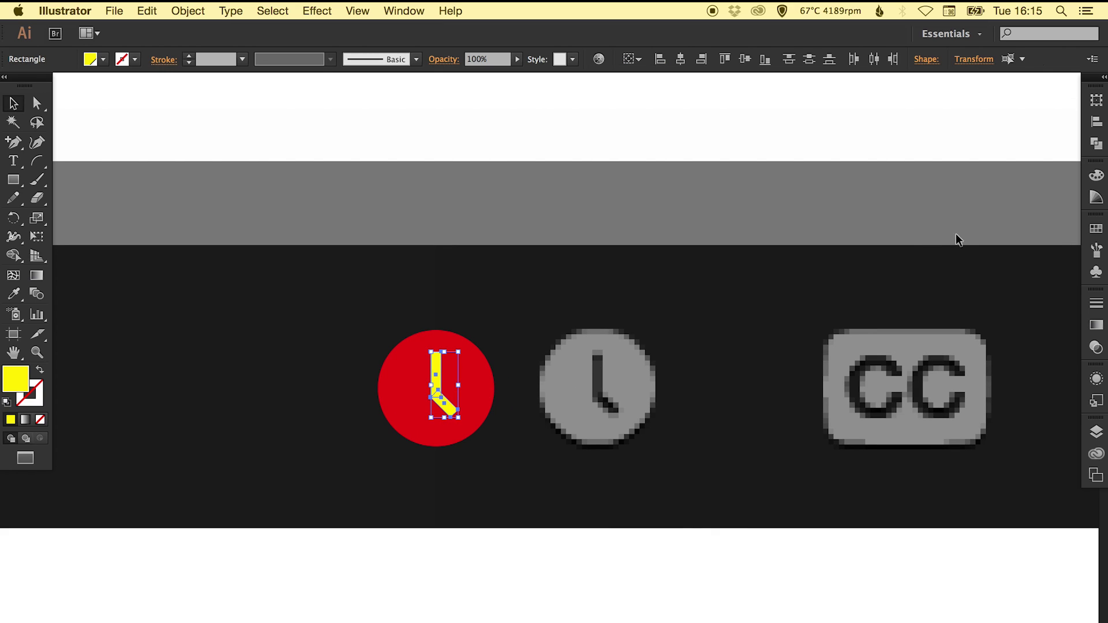
click(1097, 143)
click(910, 125)
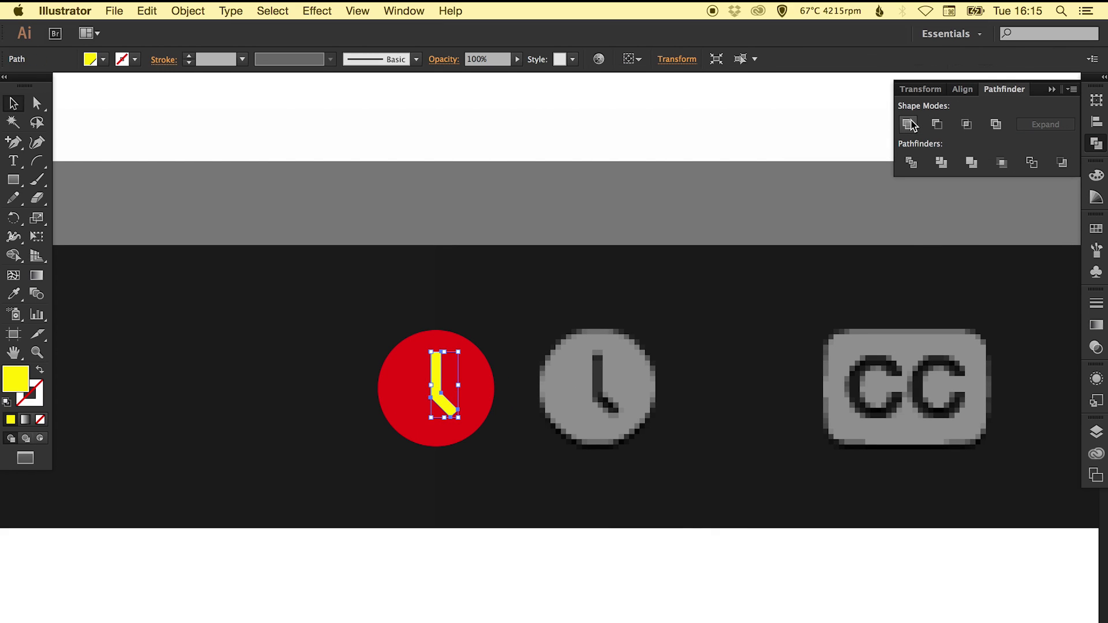
key(super+shift+a)
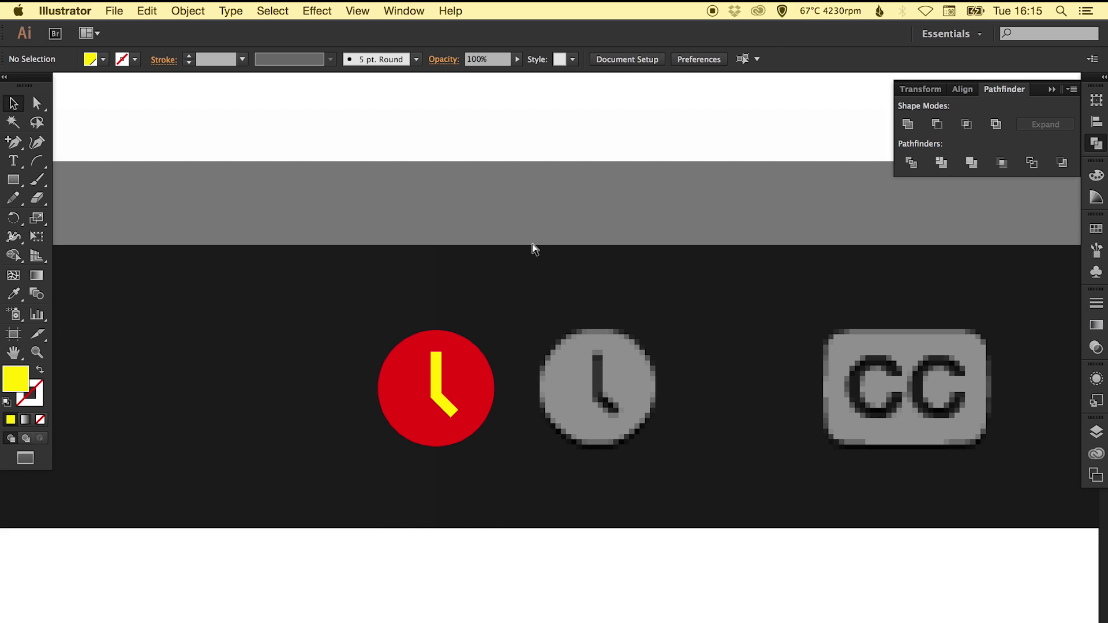
Subtract the united yellow hands from the red circle to cut a clock-hand opening through it
key(super+y)
key(super+y)
click(438, 373)
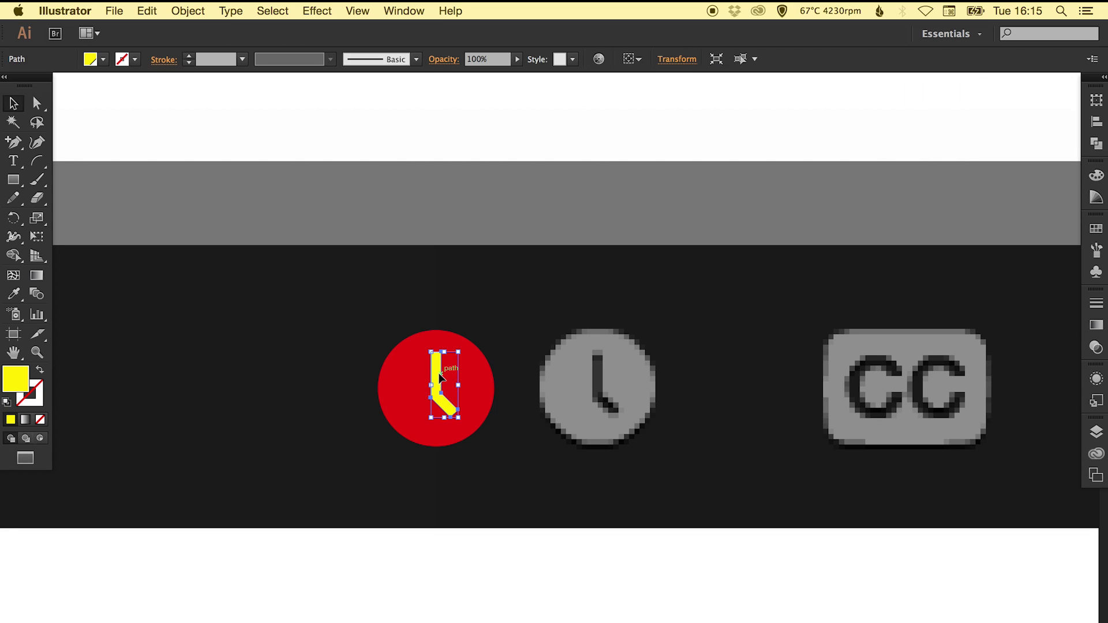
shift+click(475, 378)
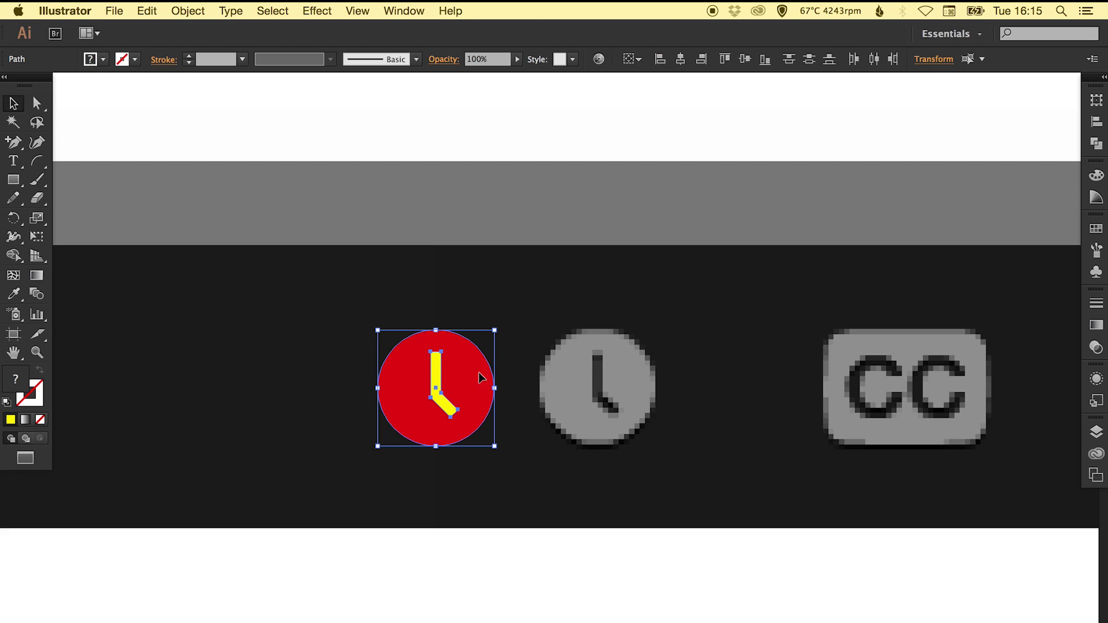
click(1096, 144)
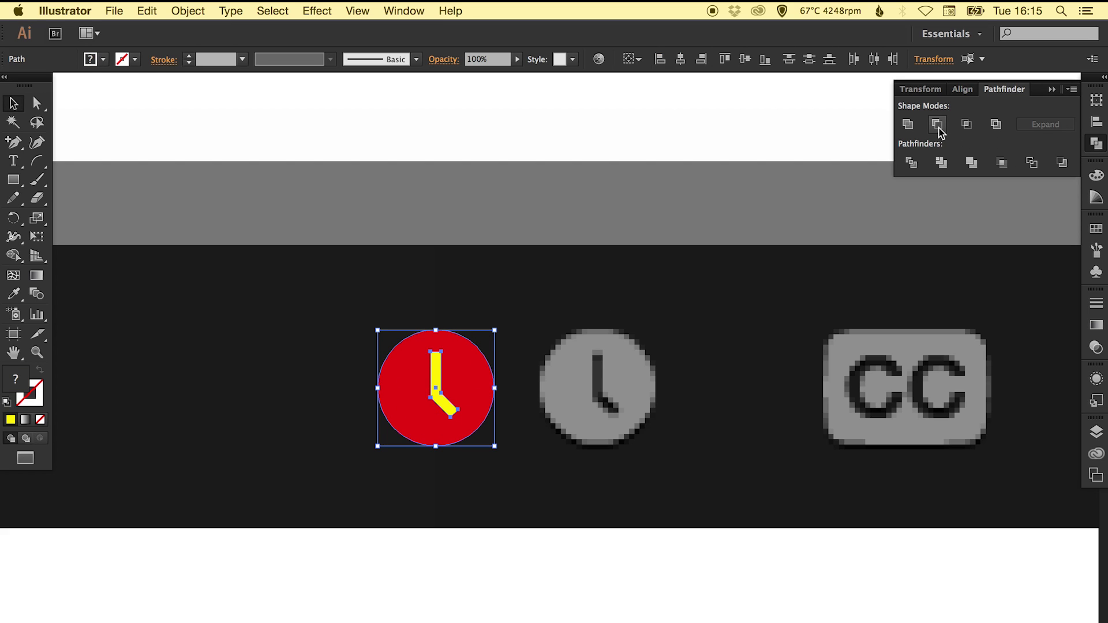
click(937, 125)
key(super+shift+a)
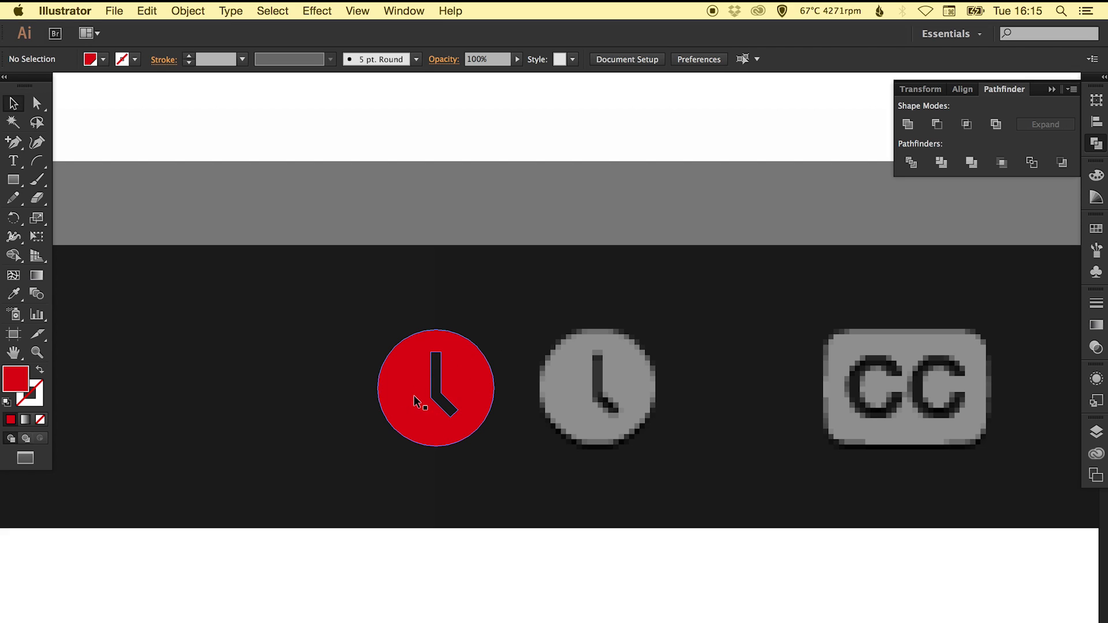
Draw a red rectangle about 26.8 by 18.3 px and fit it over the gray CC icon in the screenshot
drag(534, 388, 426, 386)
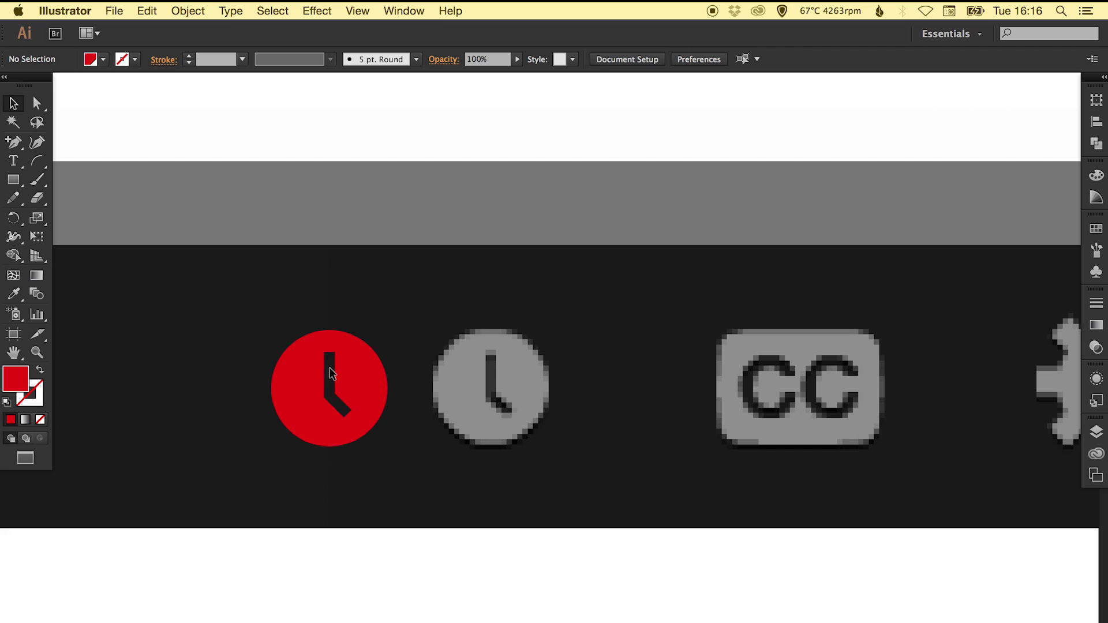
drag(581, 402, 422, 379)
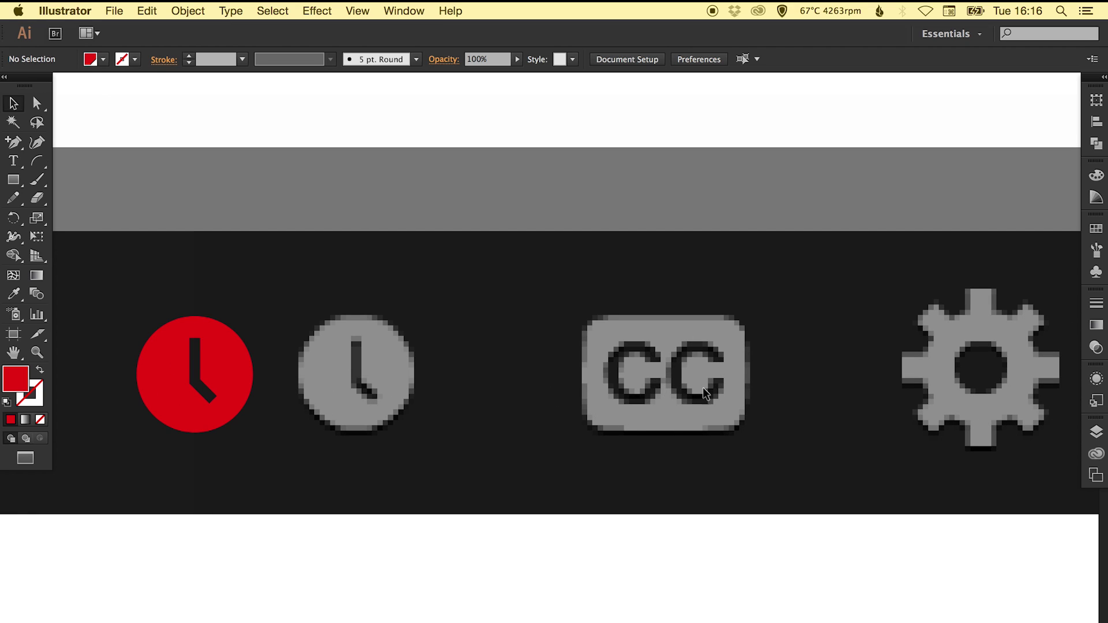
click(13, 180)
drag(479, 312, 649, 429)
key(v)
drag(564, 372, 668, 370)
mouse_move(579, 371)
mouse_down()
mouse_move(603, 374)
mouse_move(581, 371)
mouse_up()
mouse_move(664, 312)
mouse_down()
mouse_move(664, 326)
mouse_move(663, 317)
mouse_up()
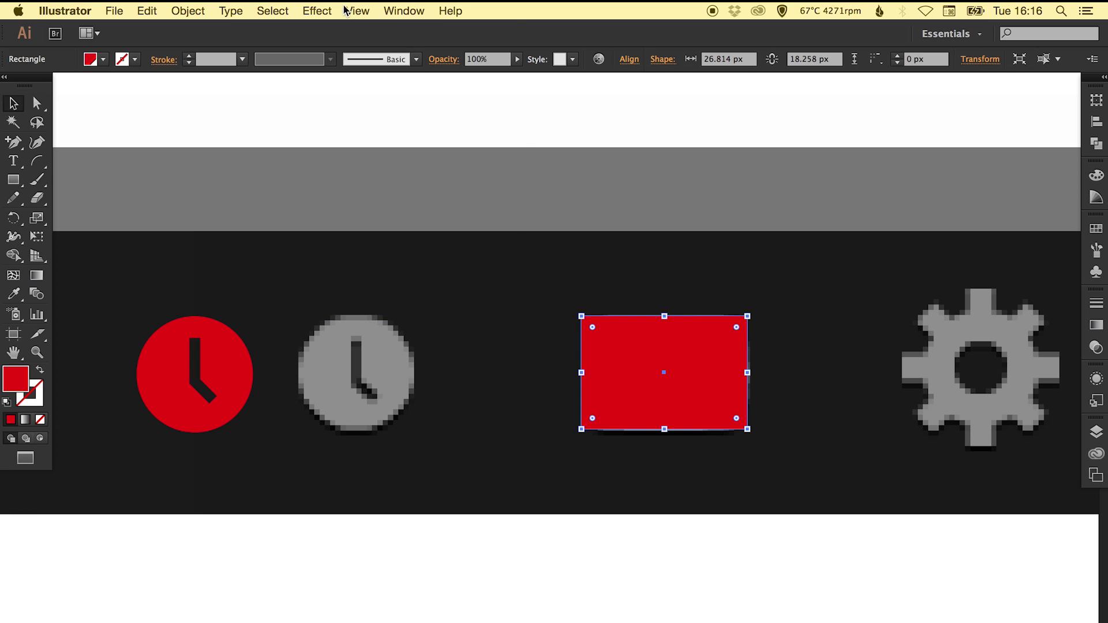
Apply a Round Corners effect with a 5 px radius to the red rectangle
click(317, 11)
mouse_move(402, 211)
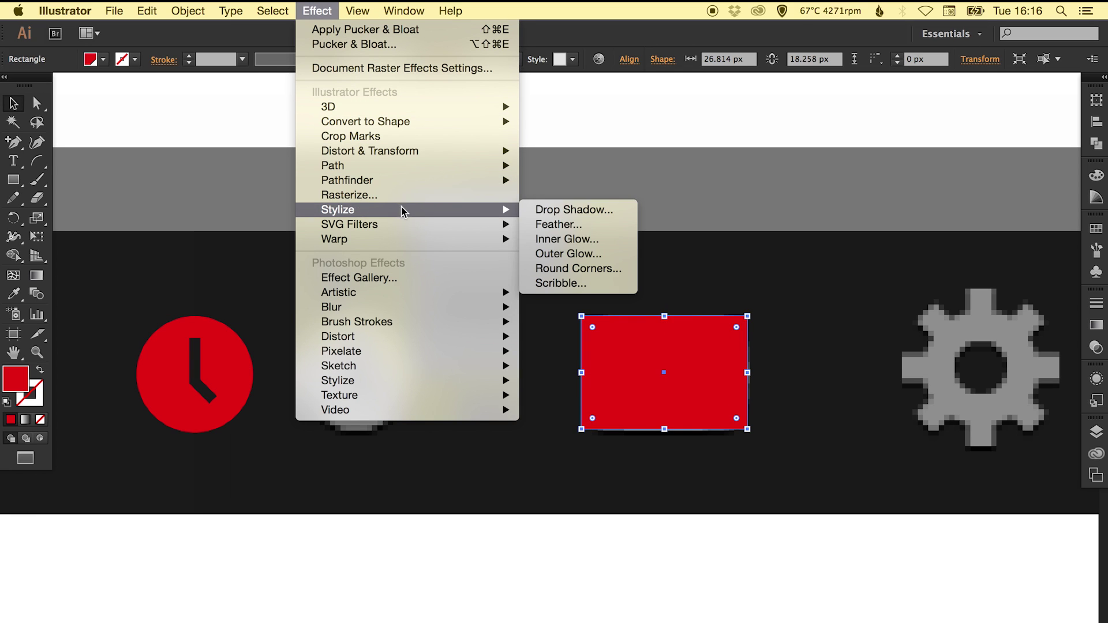
click(584, 269)
click(764, 387)
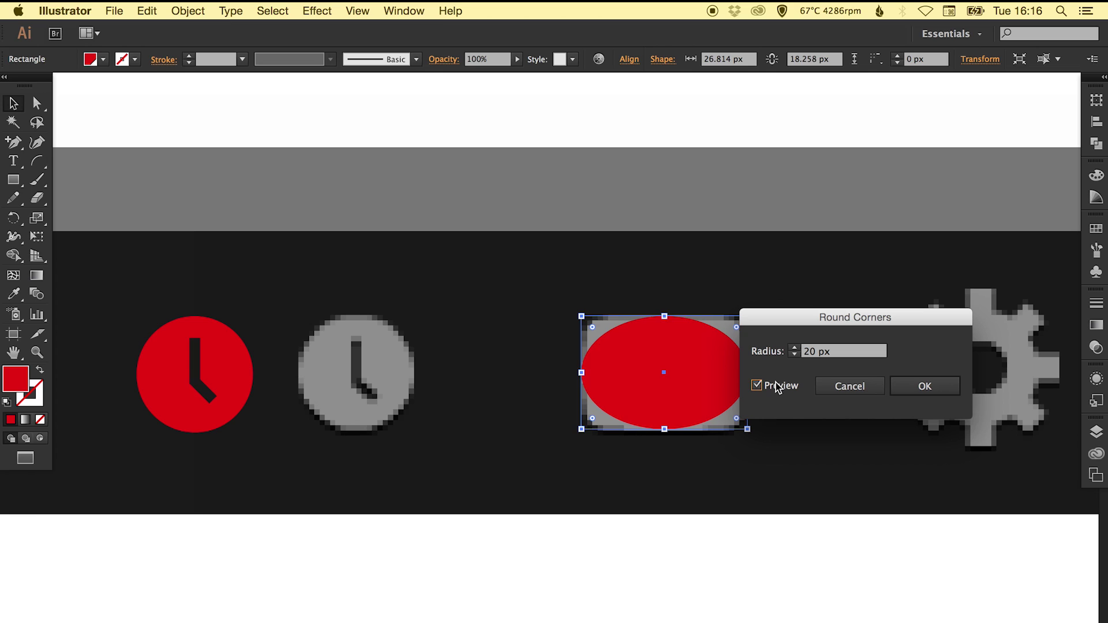
double_click(794, 351)
text(0)
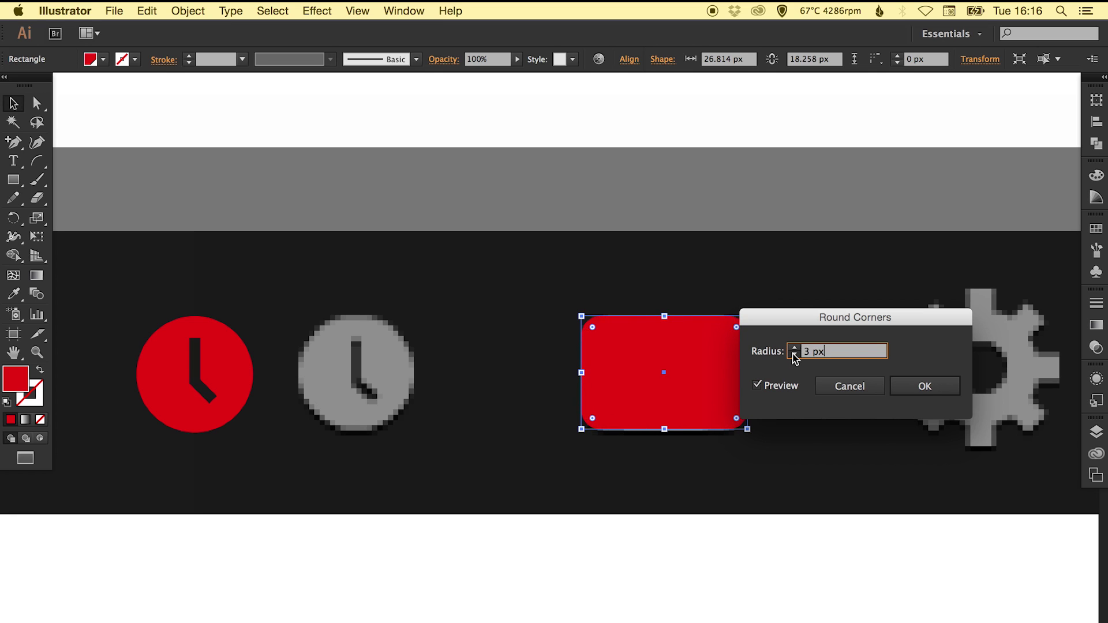
click(793, 346)
click(794, 347)
click(793, 346)
click(794, 346)
click(793, 347)
click(793, 346)
click(794, 346)
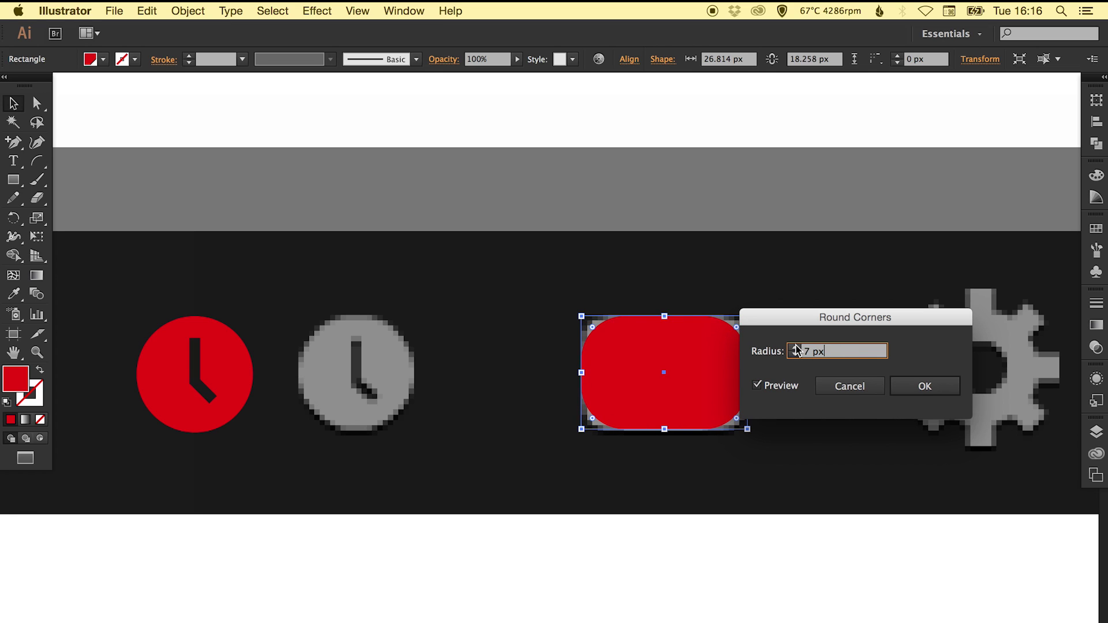
click(795, 355)
click(795, 354)
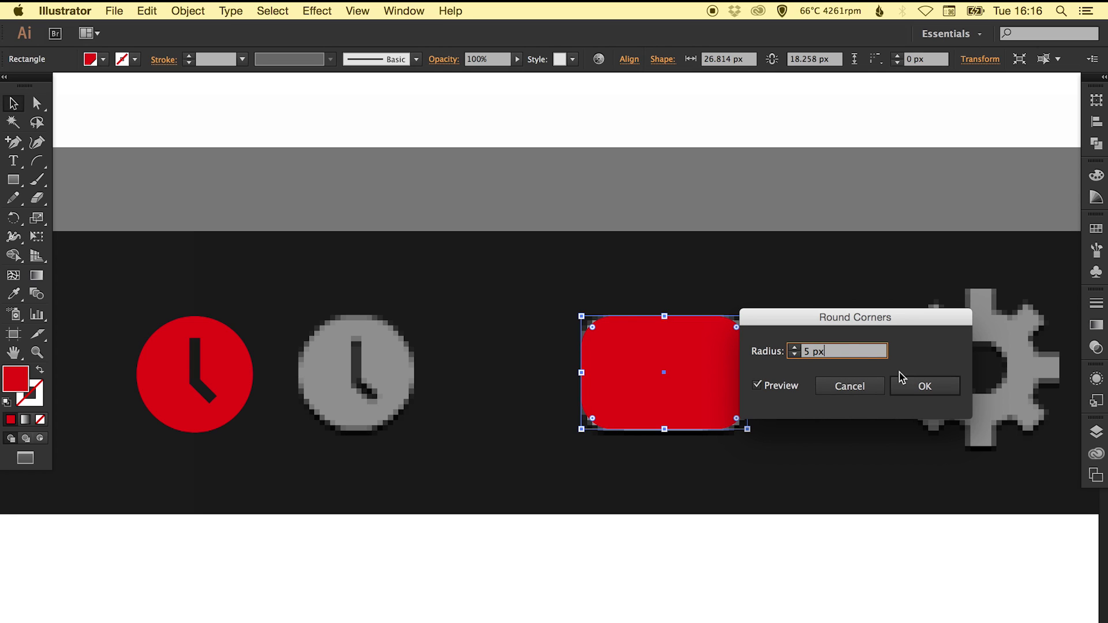
click(925, 386)
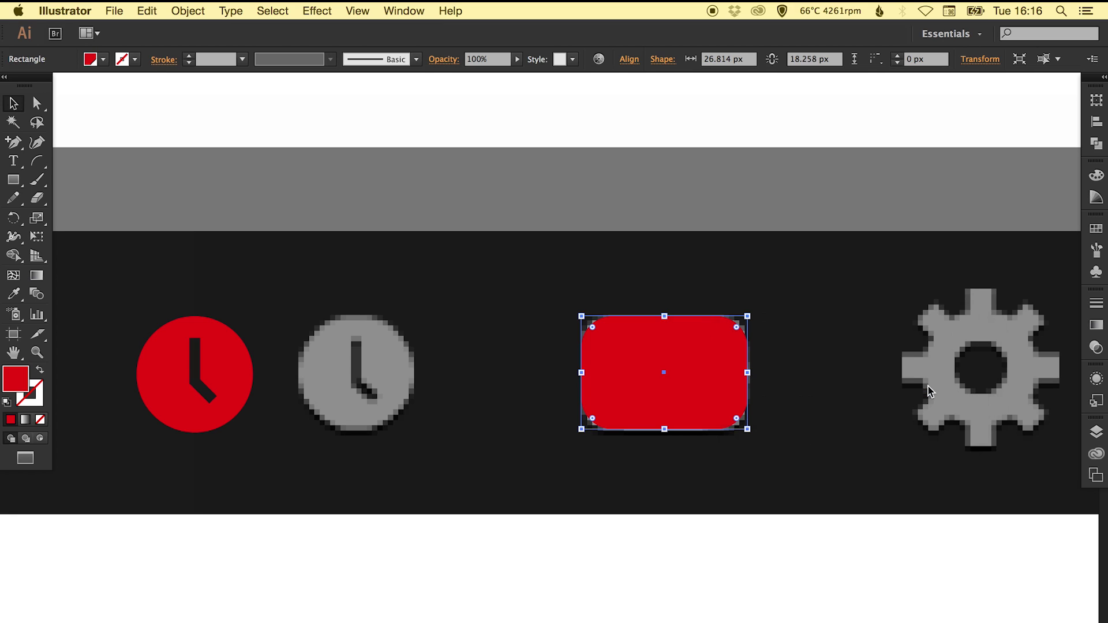
click(573, 230)
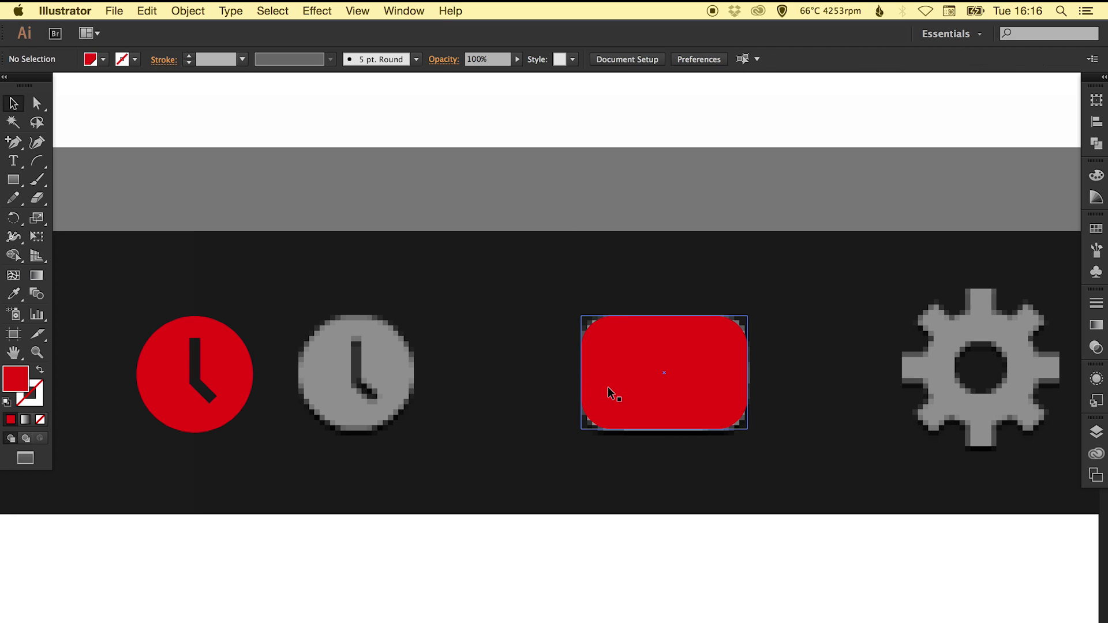
Expand the red rectangle's appearance into a real rounded path and check it in outline view
click(188, 11)
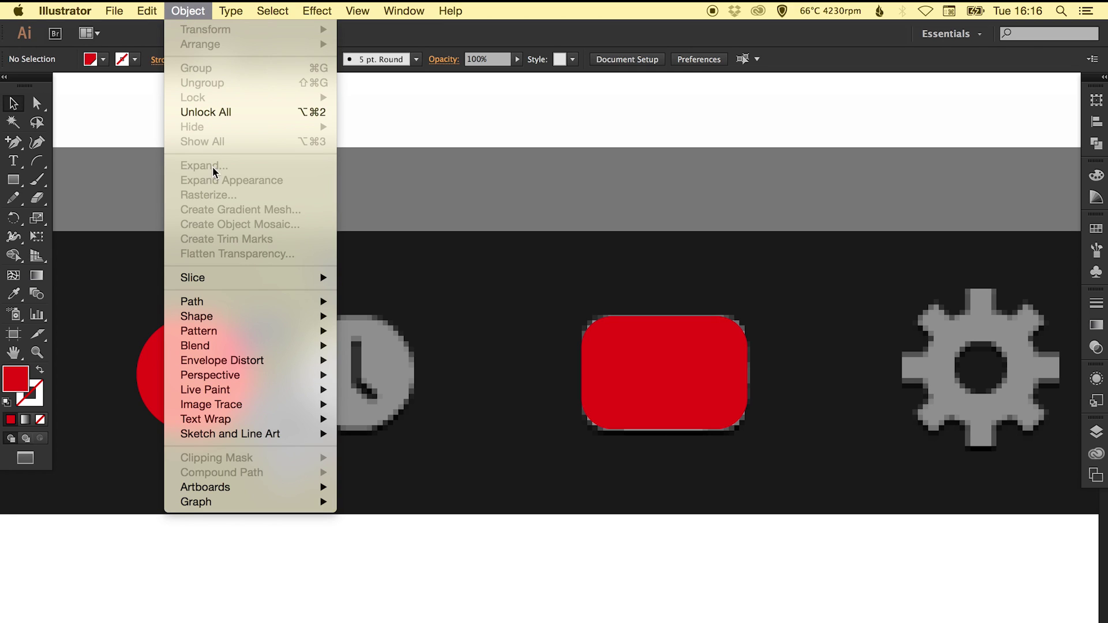
click(606, 344)
click(665, 365)
click(199, 10)
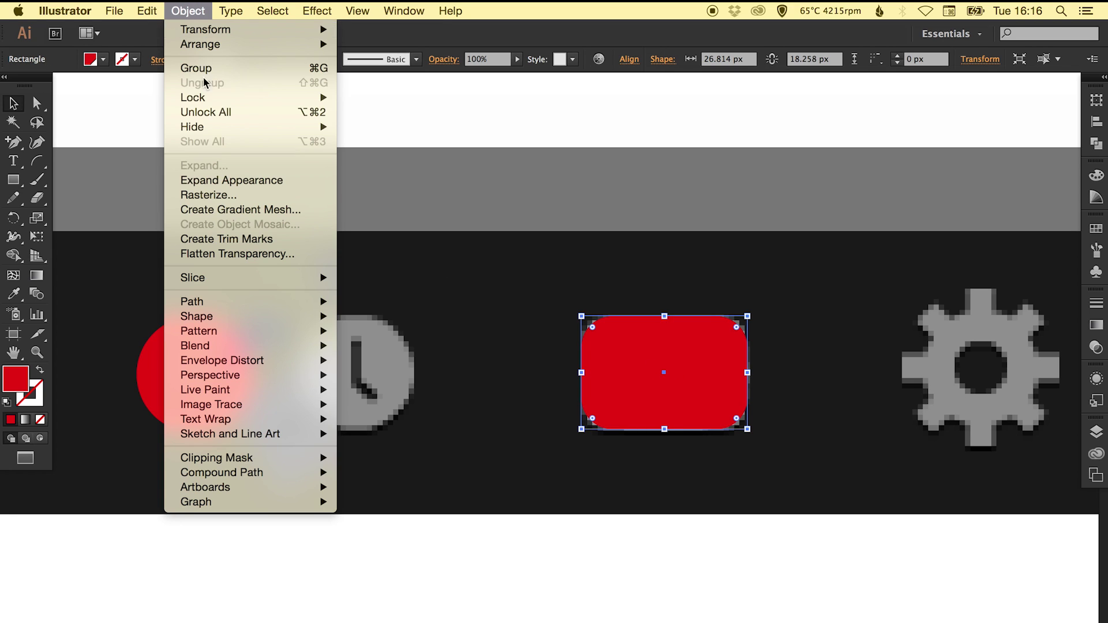
click(214, 181)
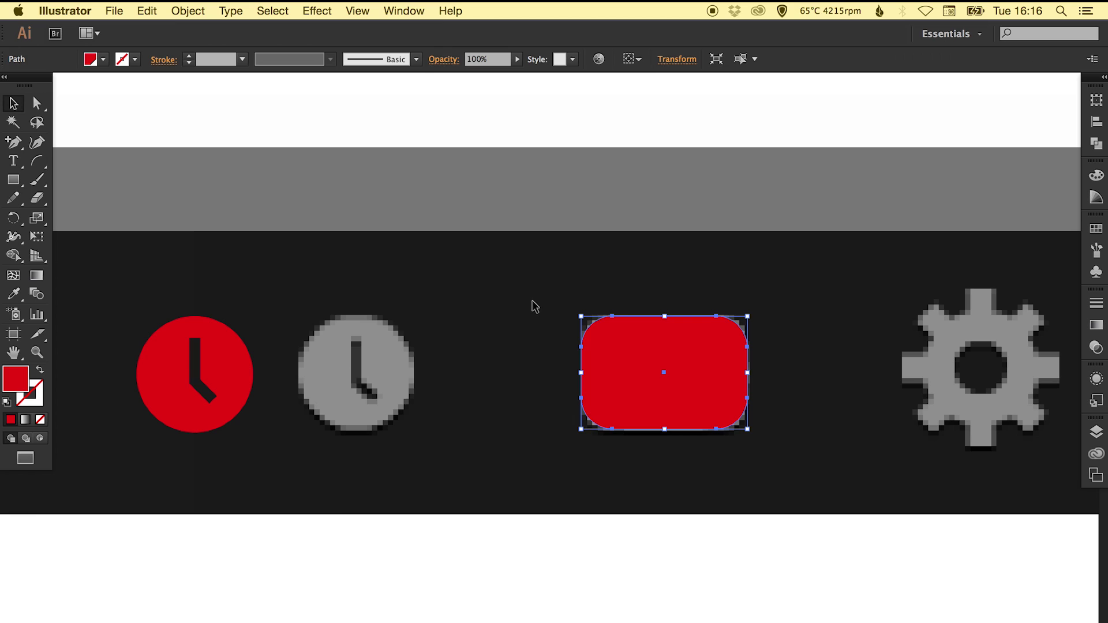
click(658, 273)
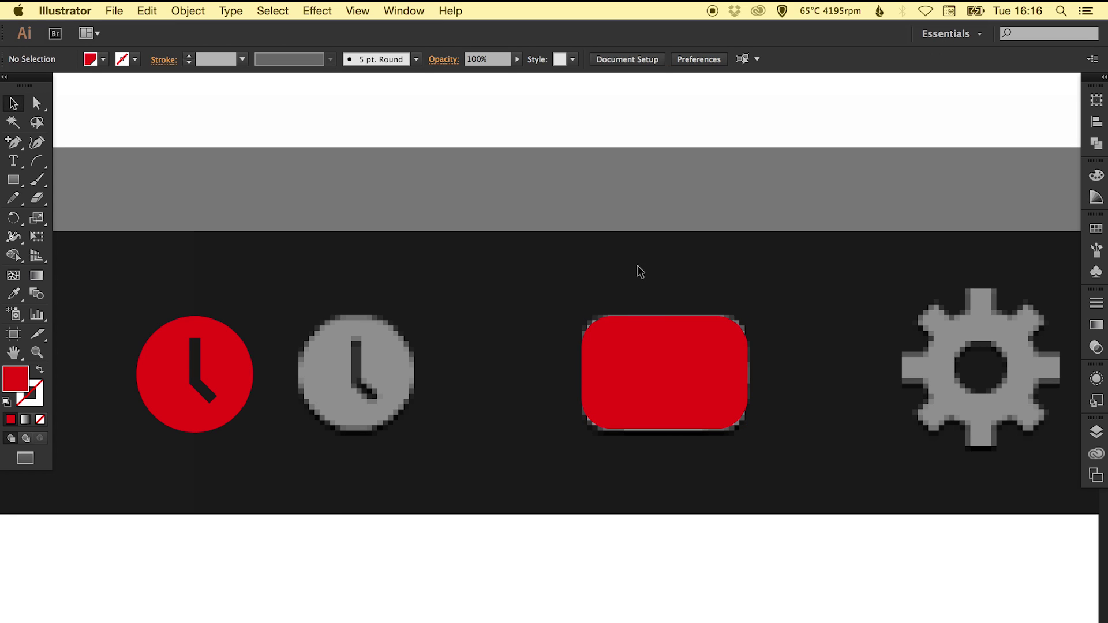
key(super+y)
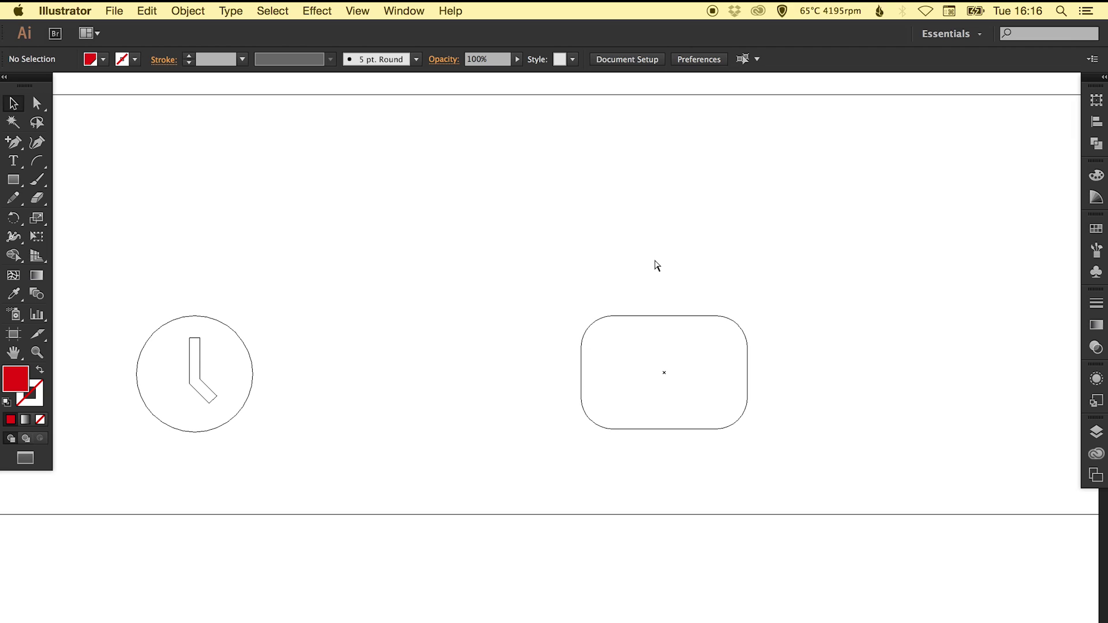
key(super+y)
Warp the rounded red rectangle with an Inflate envelope distortion at 10% bend
click(656, 335)
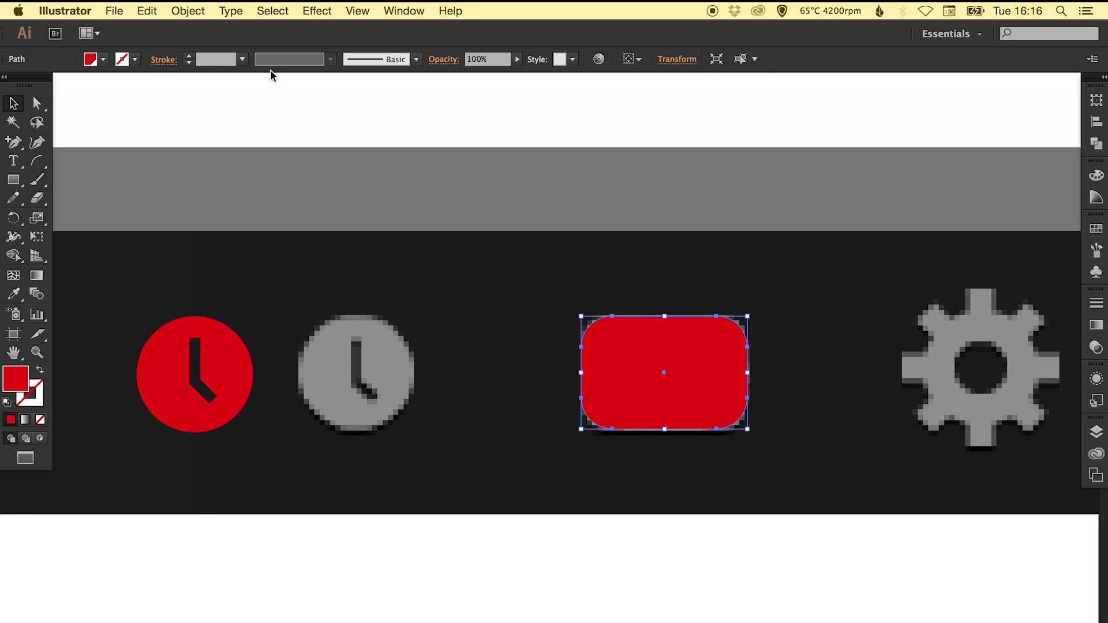
click(179, 7)
mouse_move(326, 361)
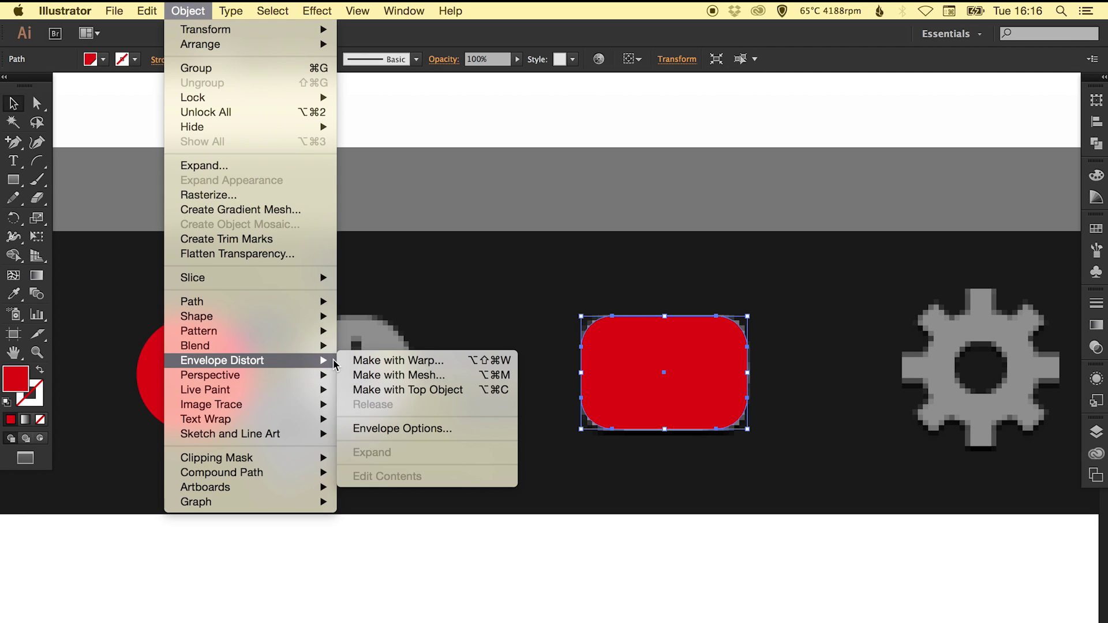
click(408, 363)
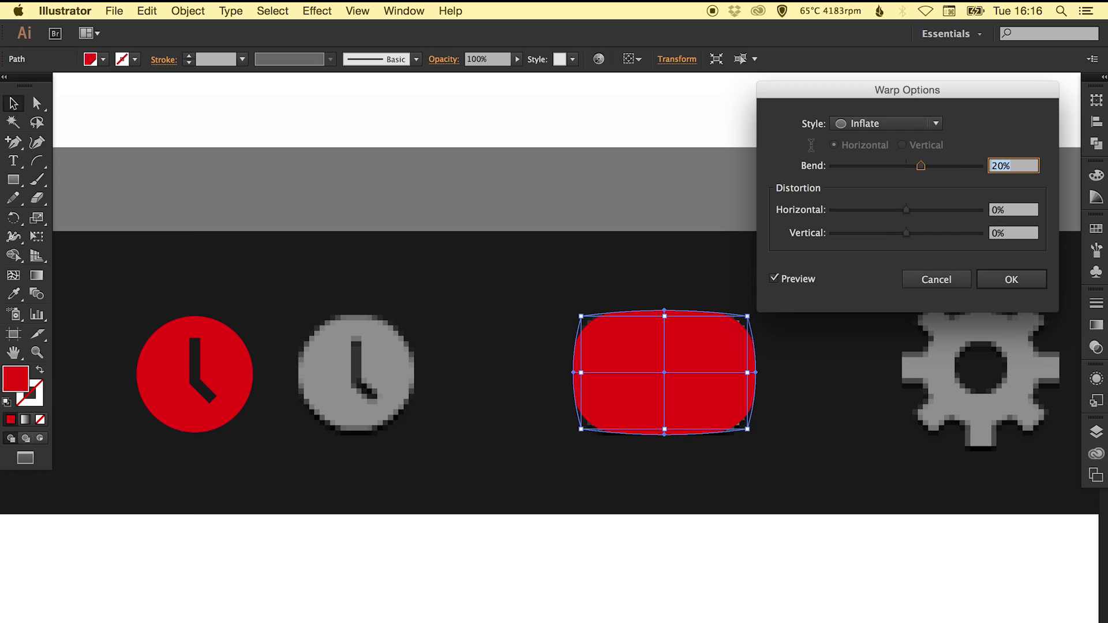
text(10)
key(Tab)
key(Return)
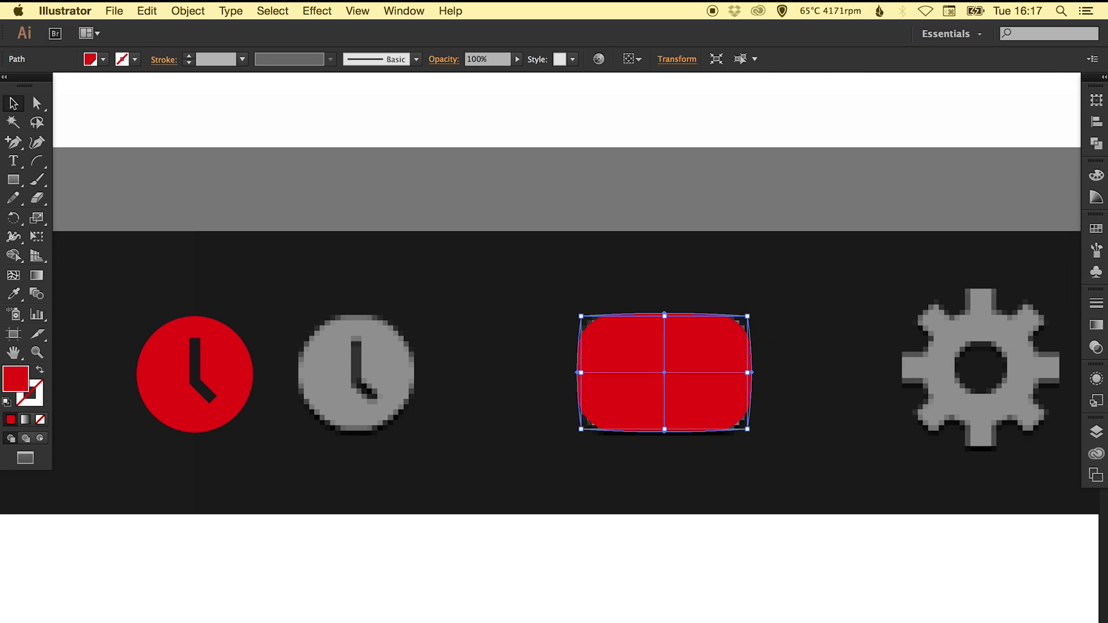
key(super+shift+a)
Expand the warped rectangle's object and fill, ungroup the result and inspect its path in outline view
click(684, 362)
drag(685, 363, 526, 378)
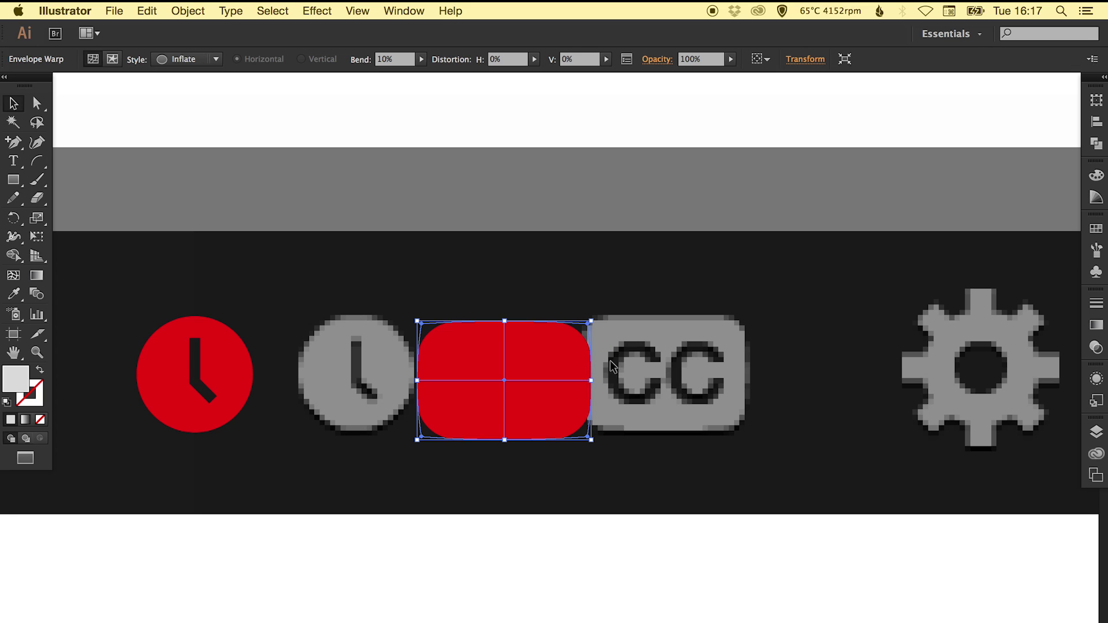
key(super+z)
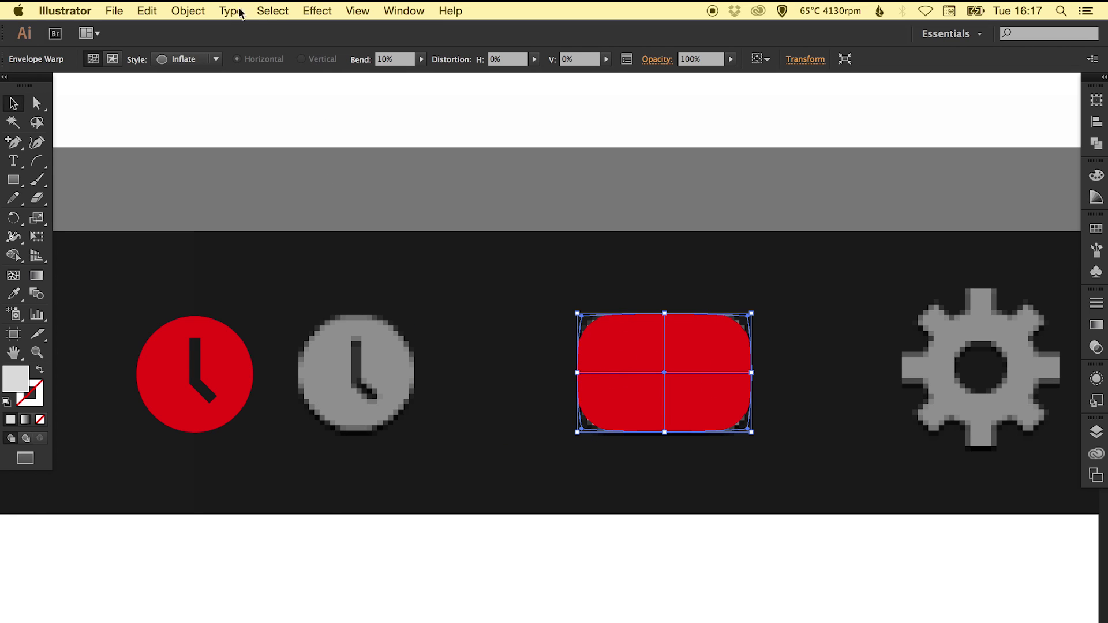
click(191, 11)
click(204, 167)
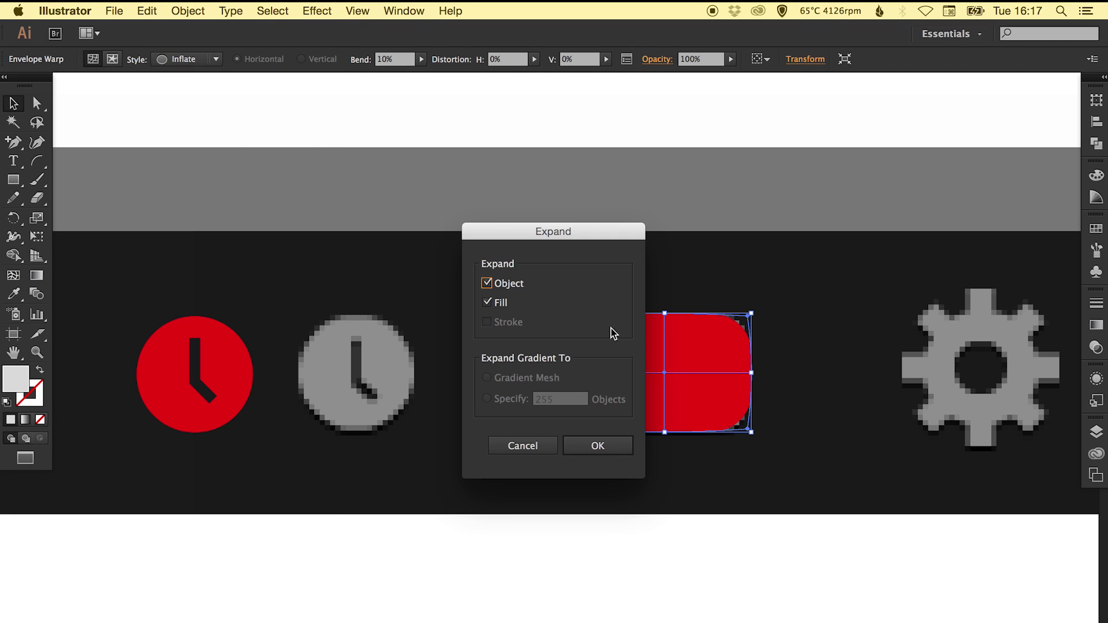
click(598, 448)
key(super+shift+g)
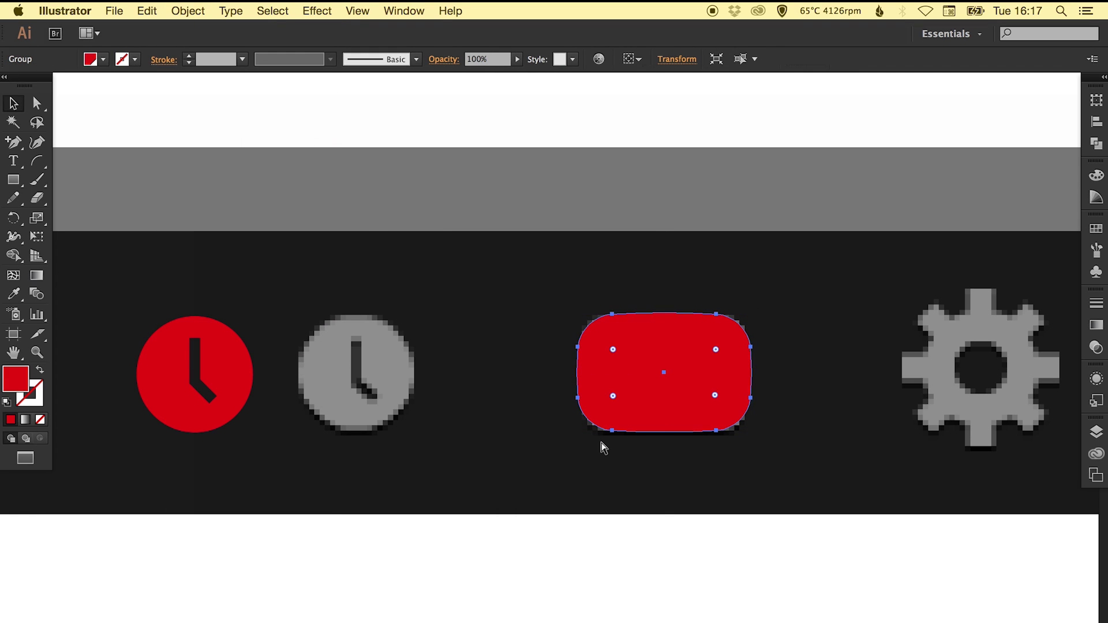
key(super+y)
click(579, 237)
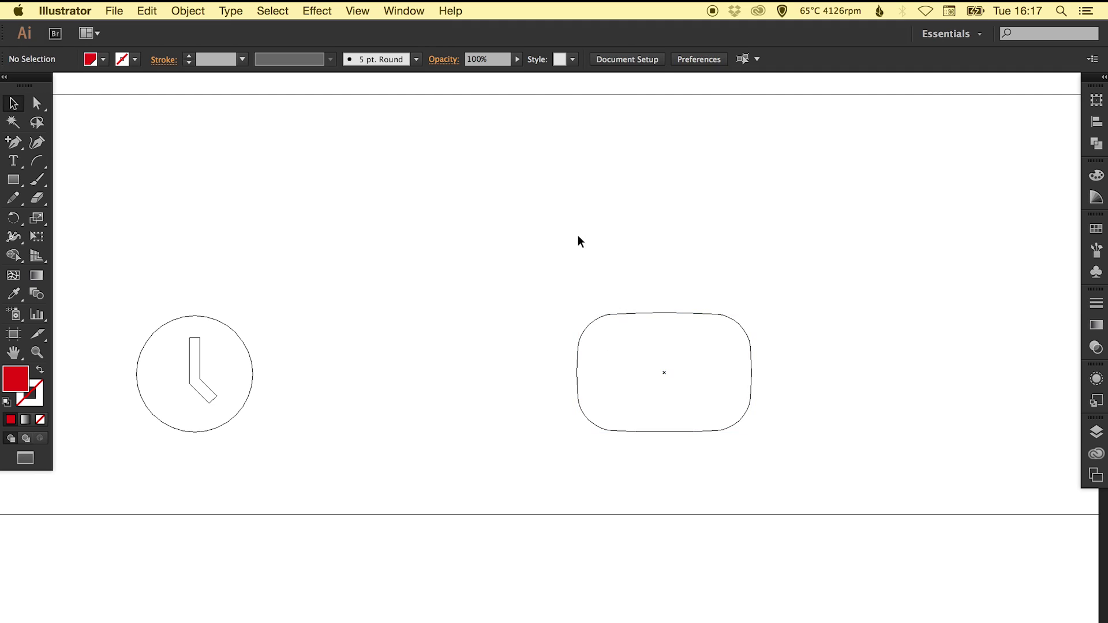
key(super+y)
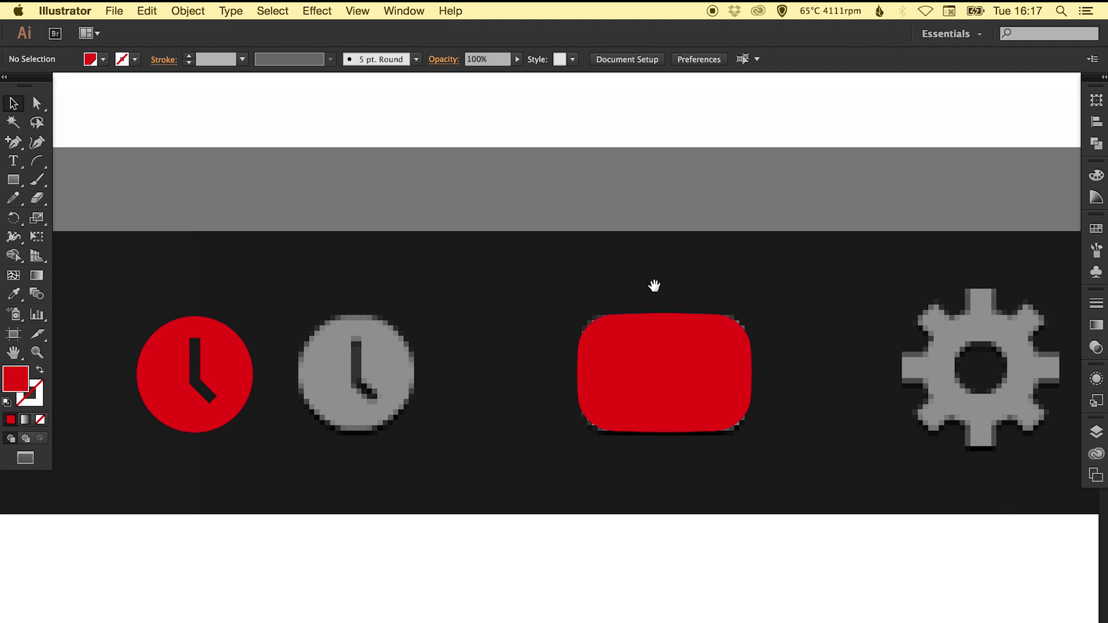
Move the red clock icon onto the gray clock in the screenshot
drag(654, 286, 591, 287)
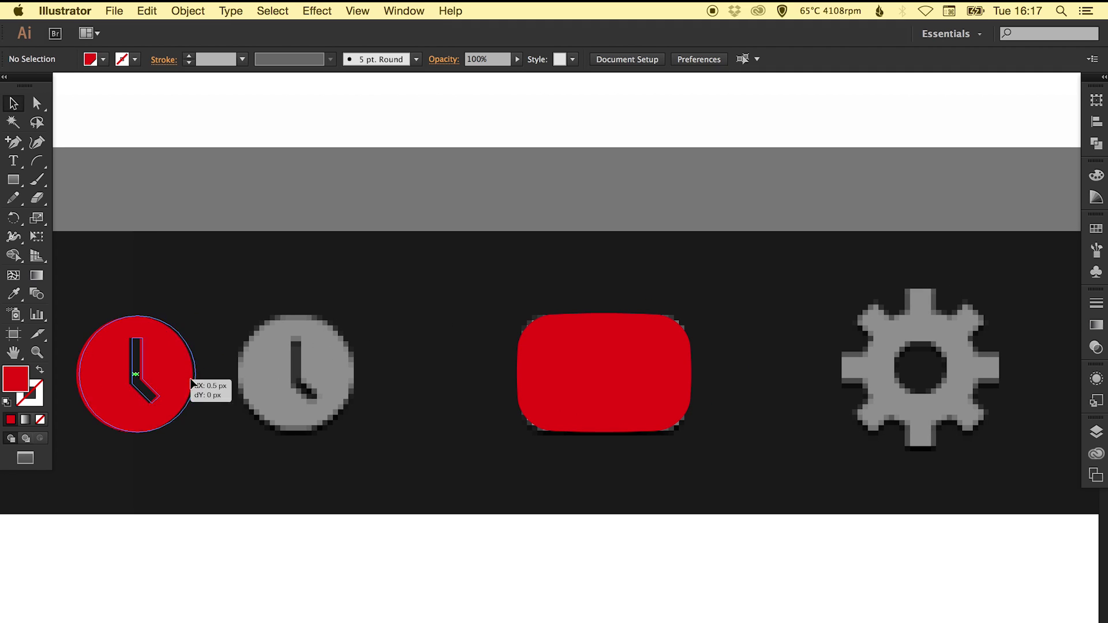
drag(179, 382, 332, 386)
key(super+minus)
key(super+minus)
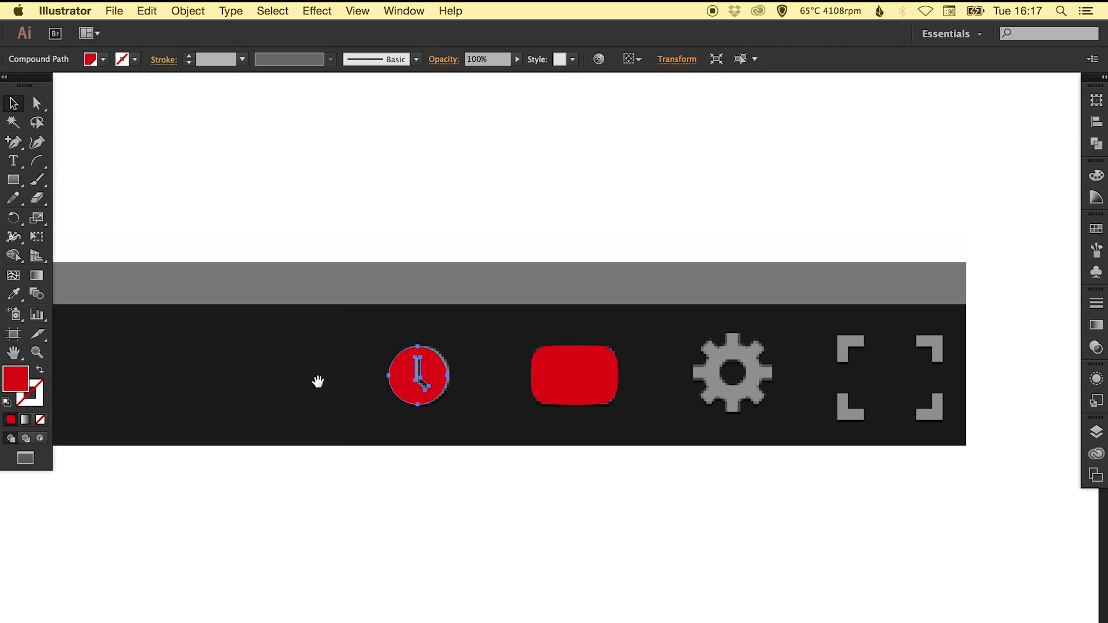
Move the red rounded rectangle right, off the gray CC icon and partly over the gear
scroll(349, 275, down, 5)
drag(435, 193, 470, 621)
drag(568, 451, 483, 569)
key(z)
drag(380, 215, 712, 411)
key(v)
drag(403, 401, 735, 413)
Add a black letter C in 12 pt Helvetica Regular and place it between the gray CC icon and the red rectangle
key(t)
click(431, 332)
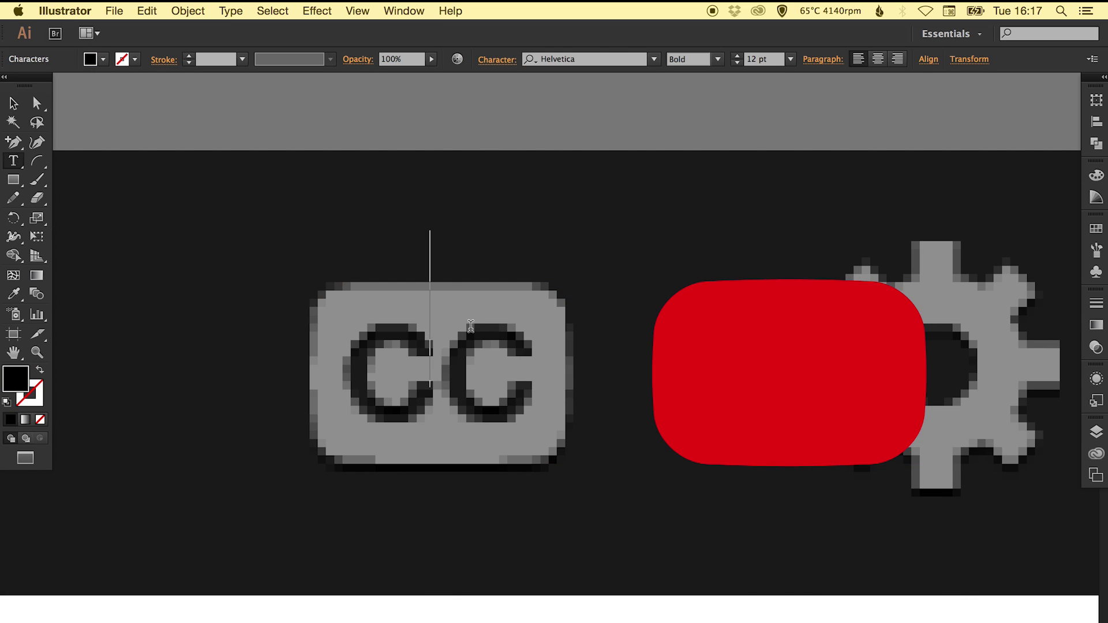
text(C)
key(Escape)
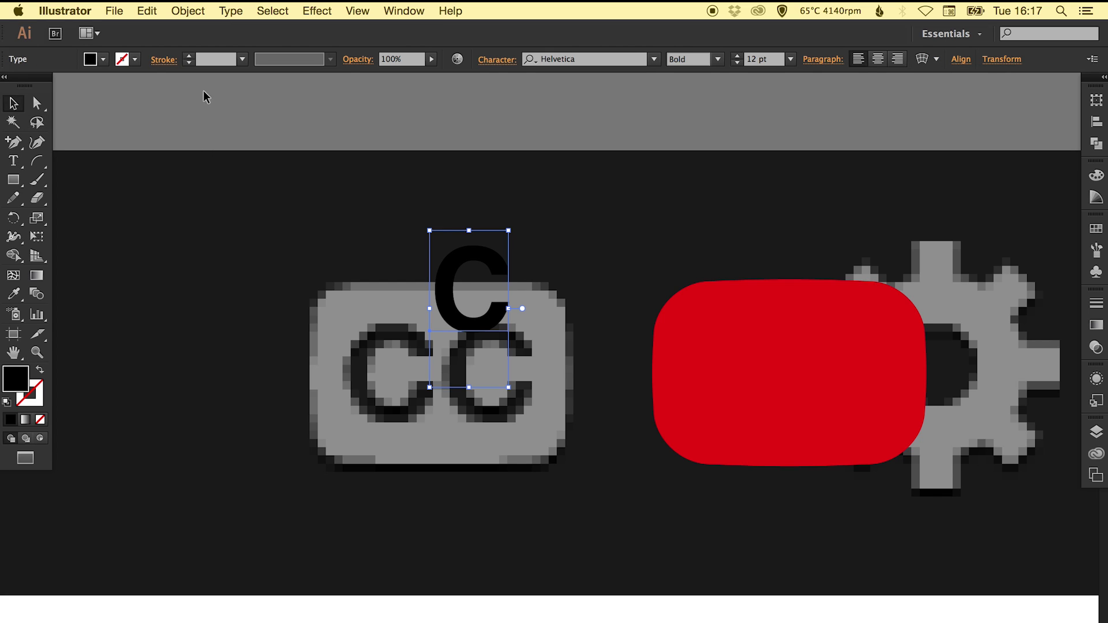
click(718, 59)
click(708, 111)
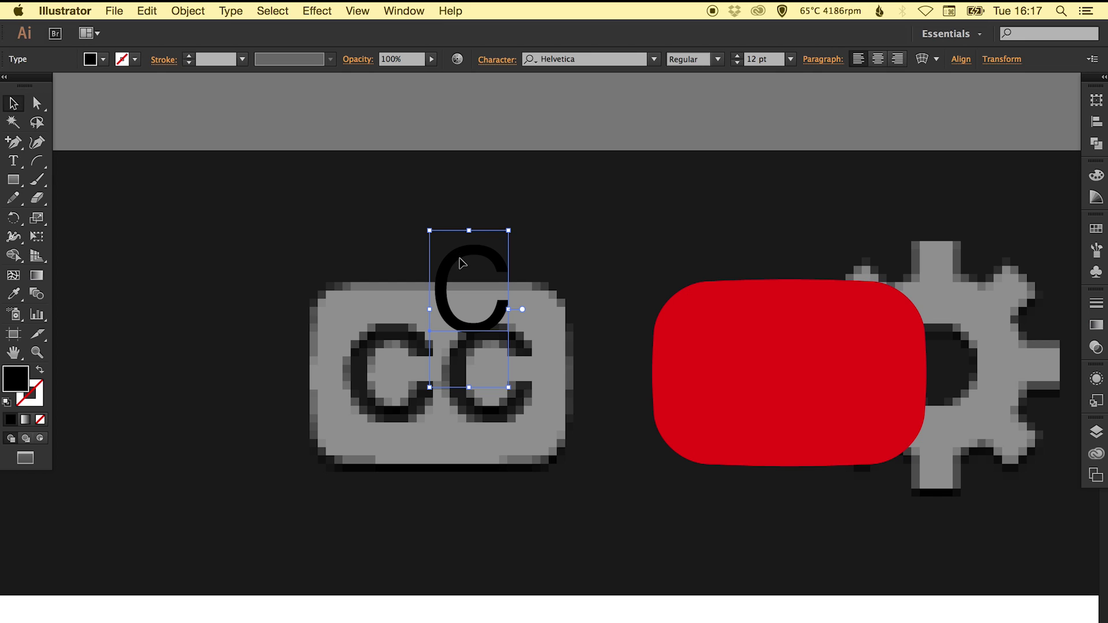
drag(461, 263, 602, 349)
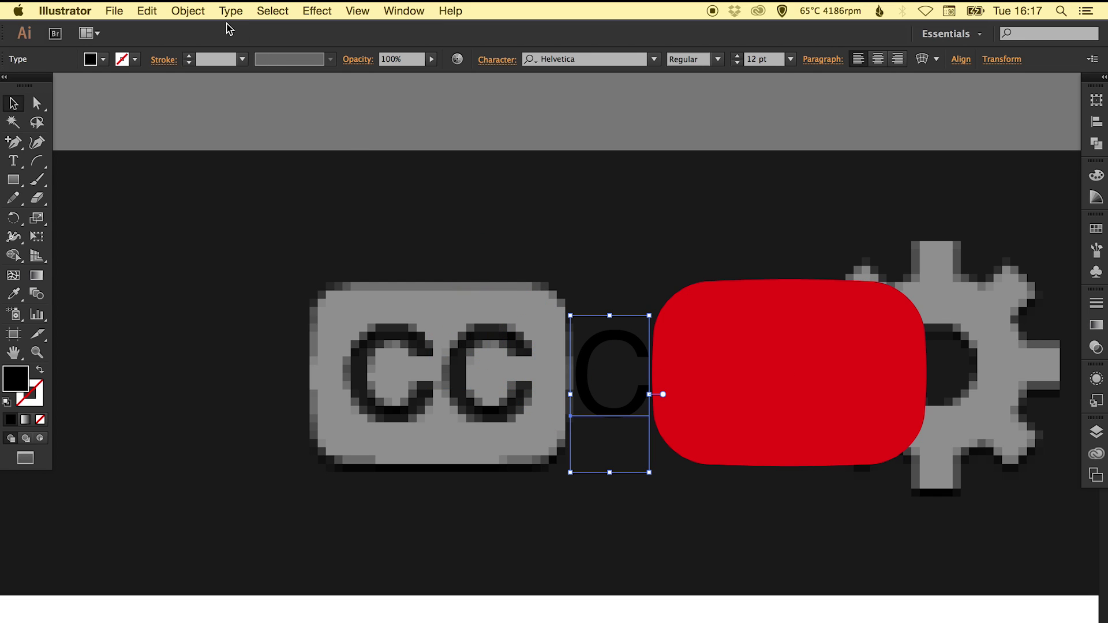
Convert the letter C to outlines and place two copies of it side by side on the red rounded rectangle
click(231, 11)
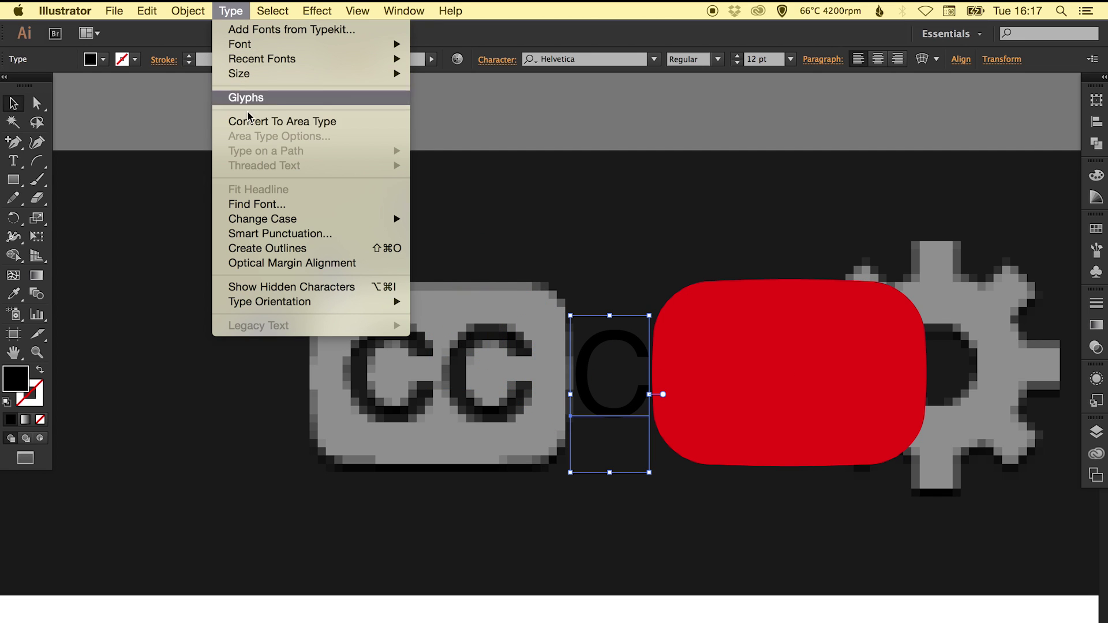
click(280, 250)
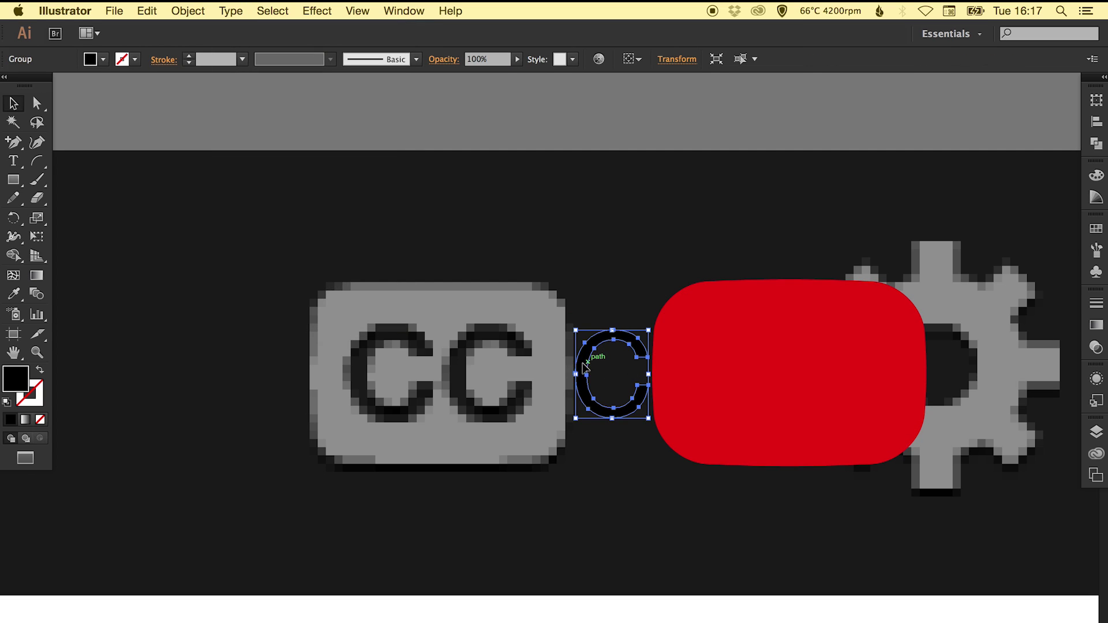
drag(585, 367, 808, 344)
key(Left)
key(super+z)
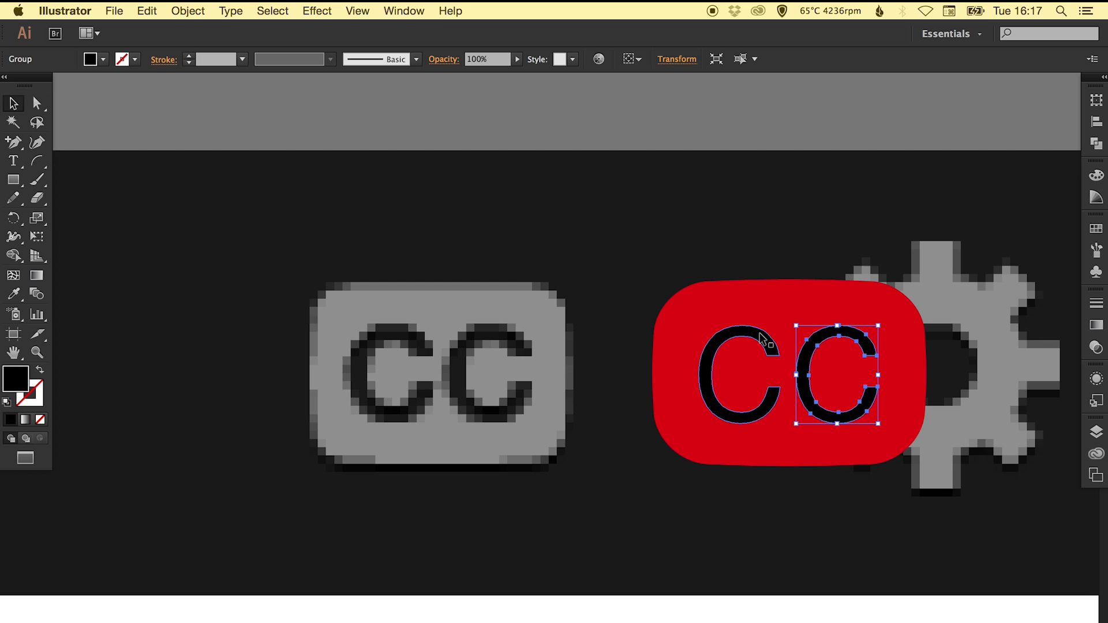
Move the second C slightly closer to the first C on the red rectangle
key(super+space)
drag(683, 302, 836, 456)
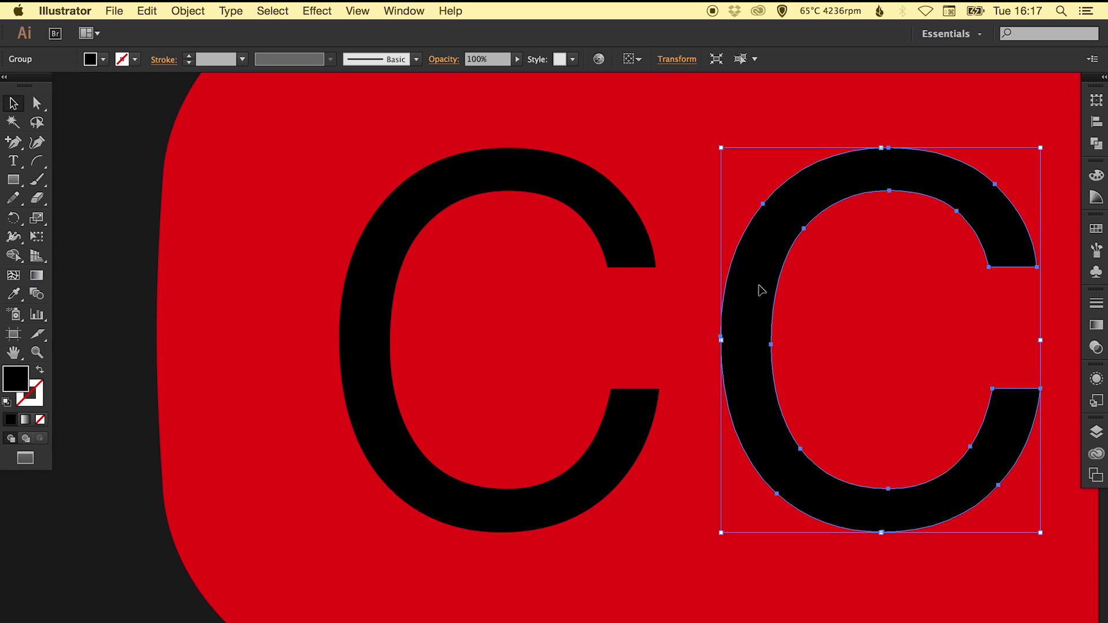
drag(756, 285, 747, 290)
Combine the two outlined C letters into one compound path
key(super+minus)
key(super+minus)
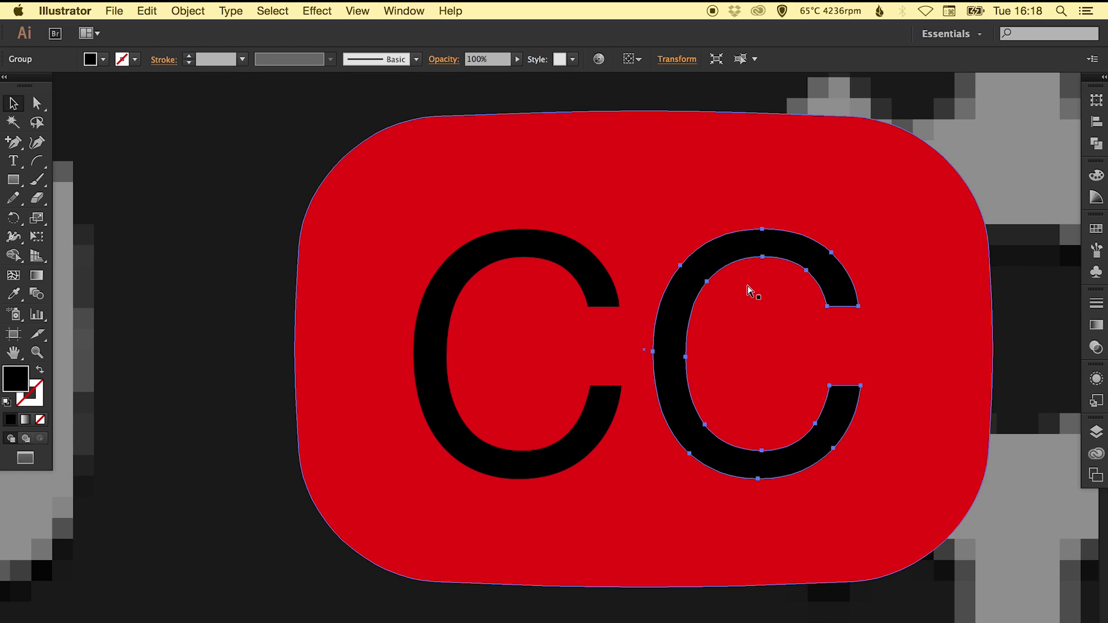
key(super+minus)
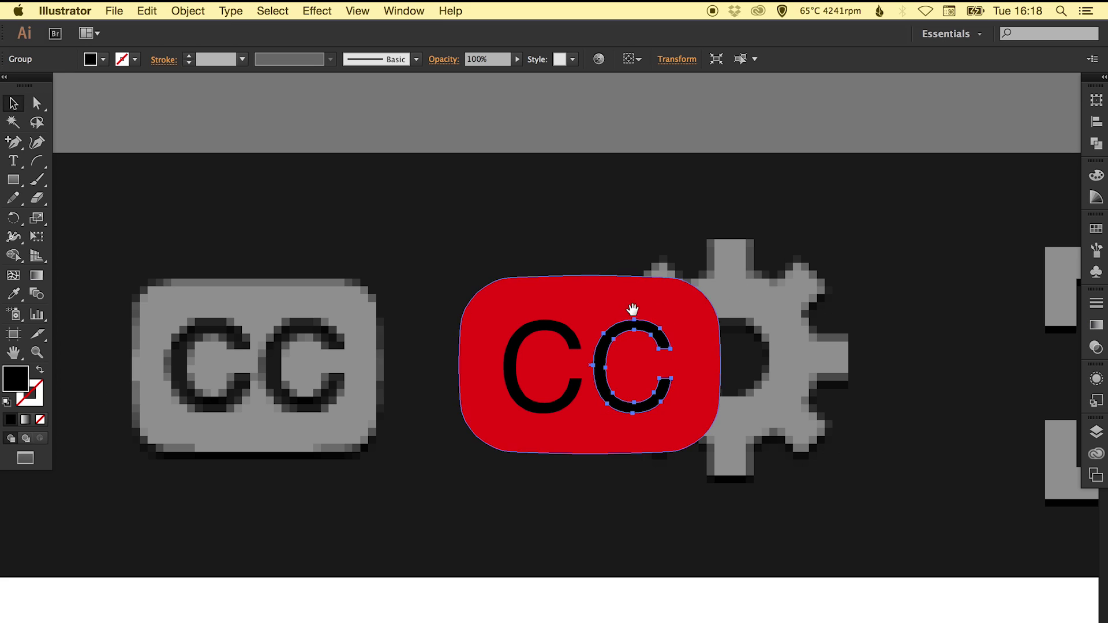
drag(635, 314, 730, 362)
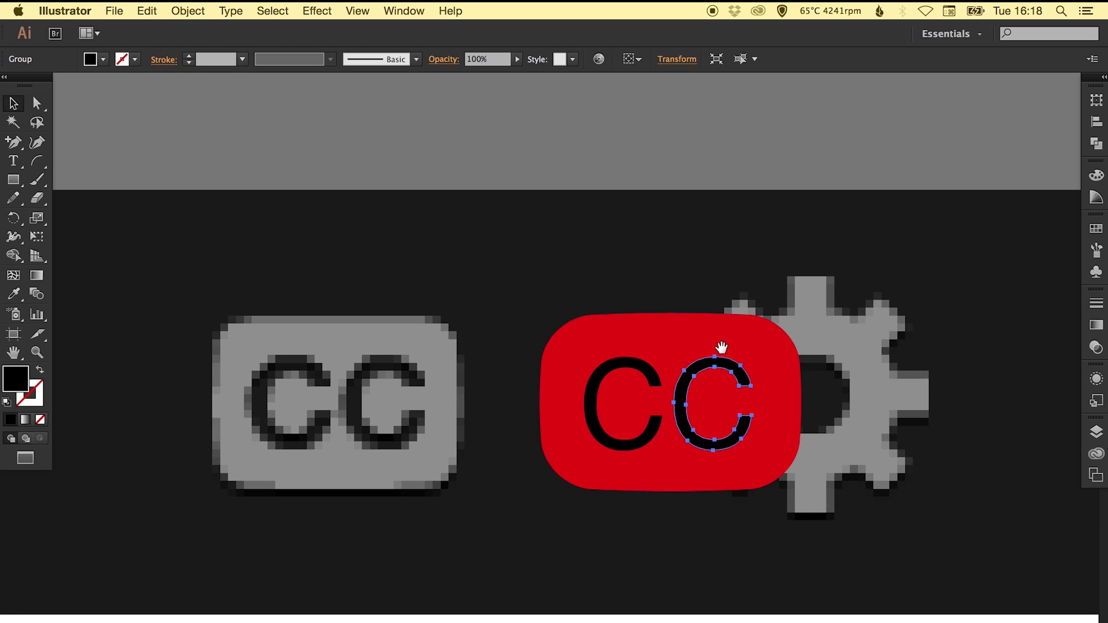
shift+click(647, 374)
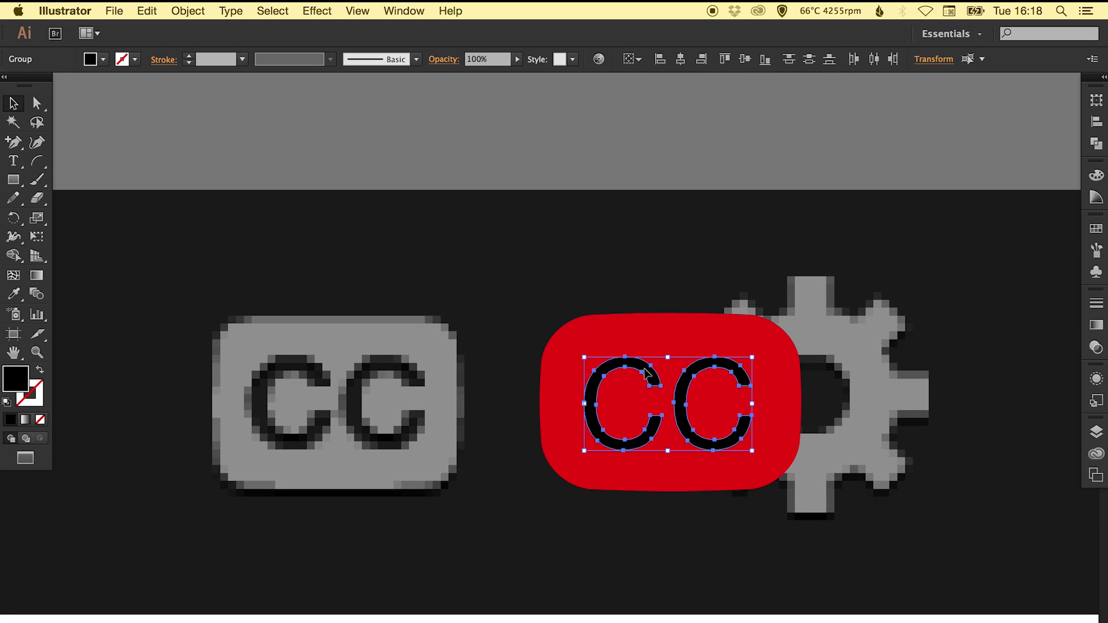
click(1096, 144)
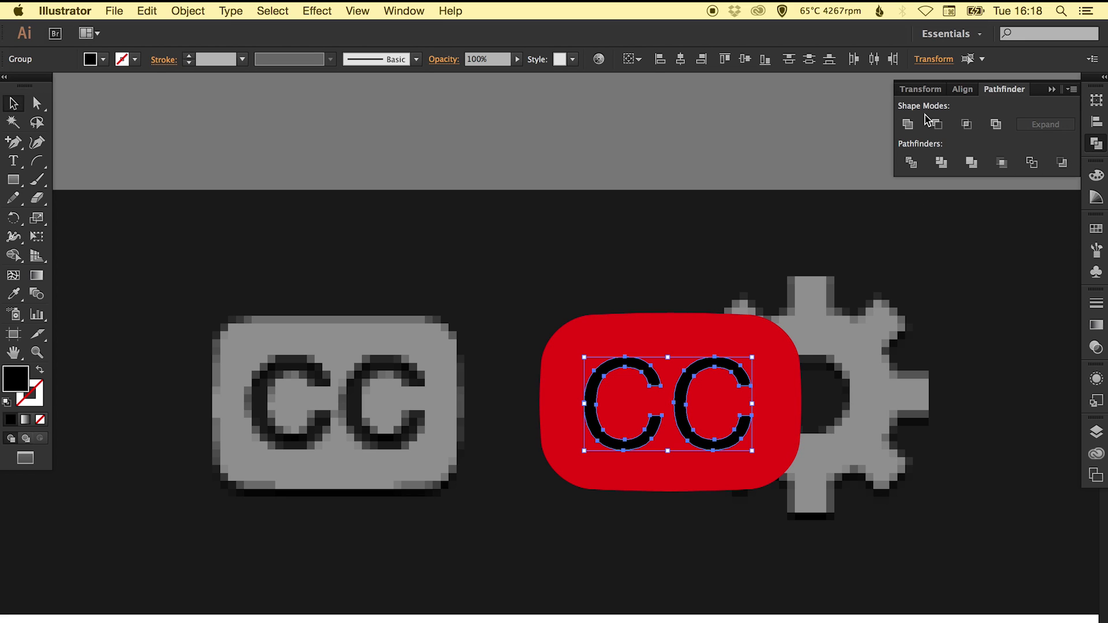
click(1097, 143)
click(187, 11)
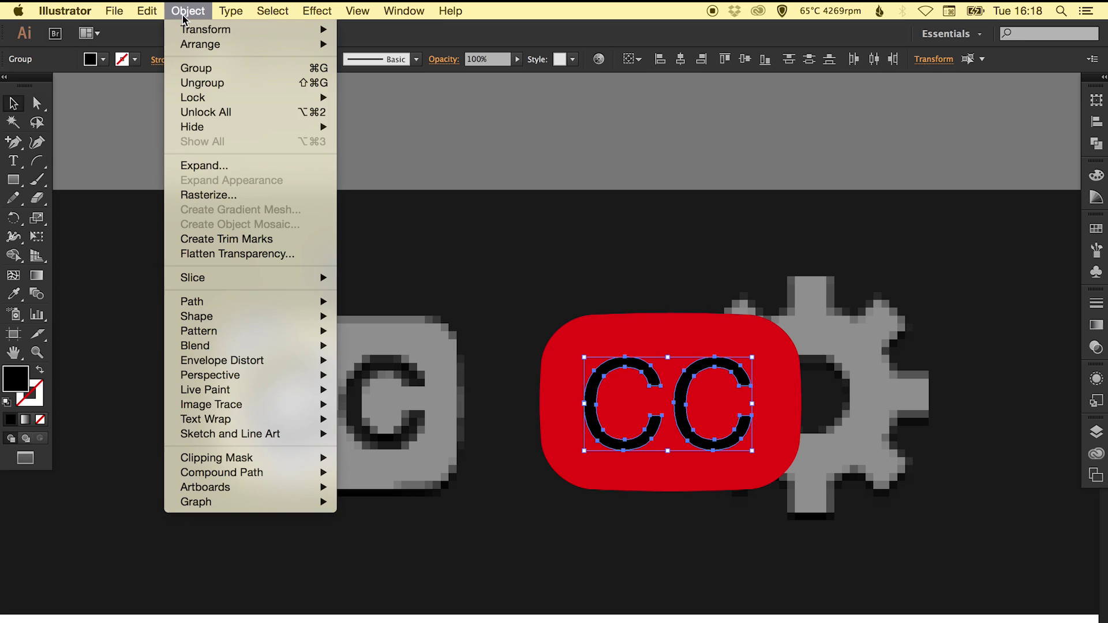
mouse_move(288, 478)
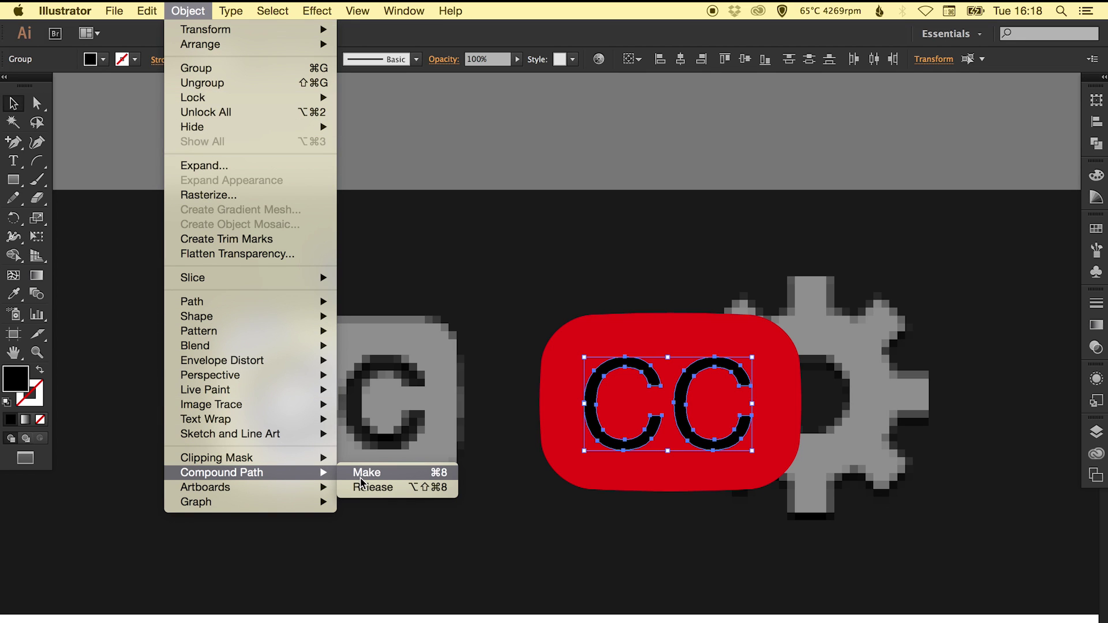
click(403, 478)
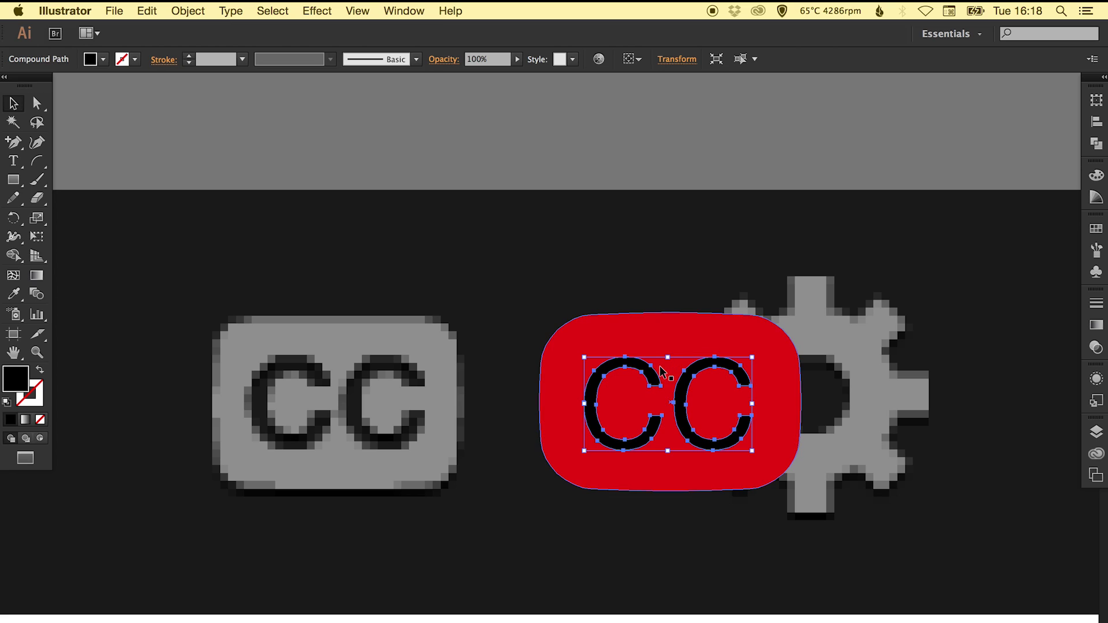
Center the CC lettering and the red rounded rectangle on each other horizontally and vertically
shift+click(687, 331)
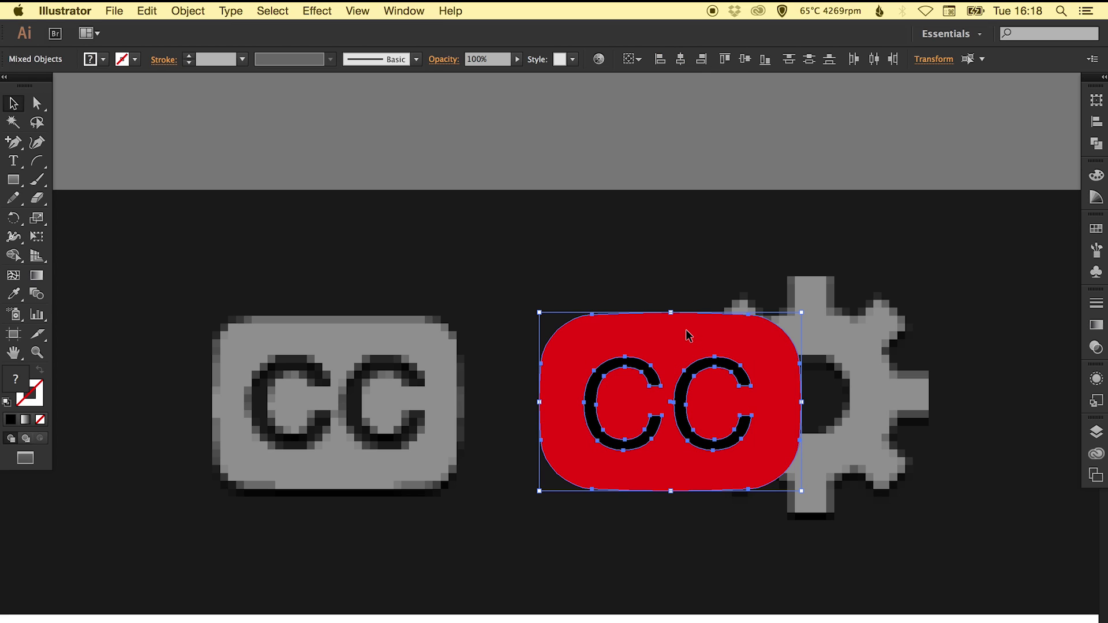
click(681, 60)
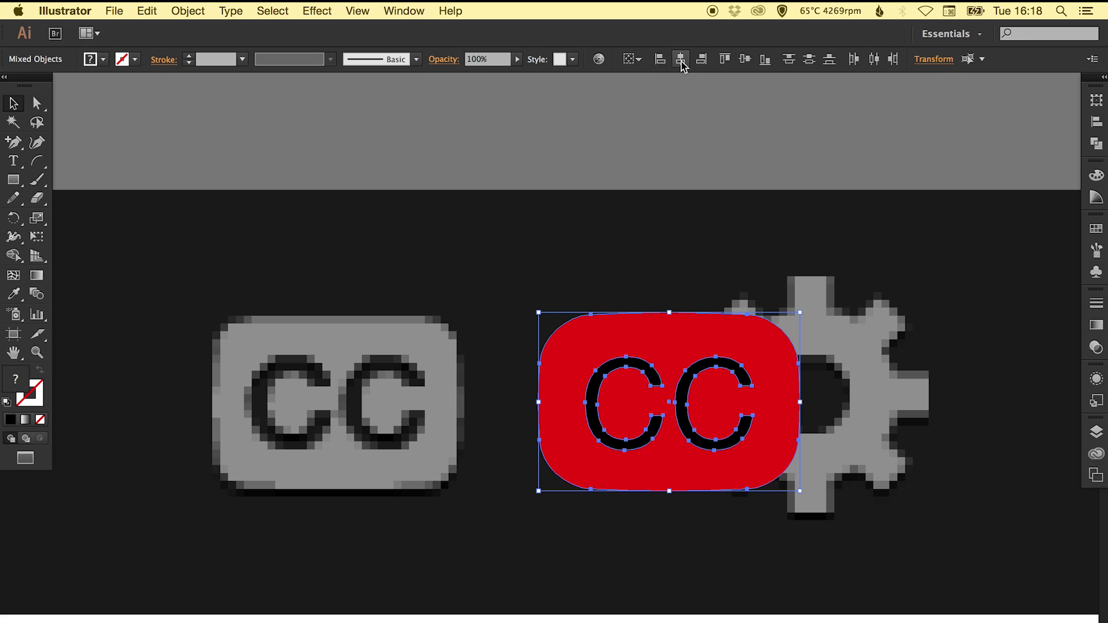
click(745, 60)
key(super+shift+a)
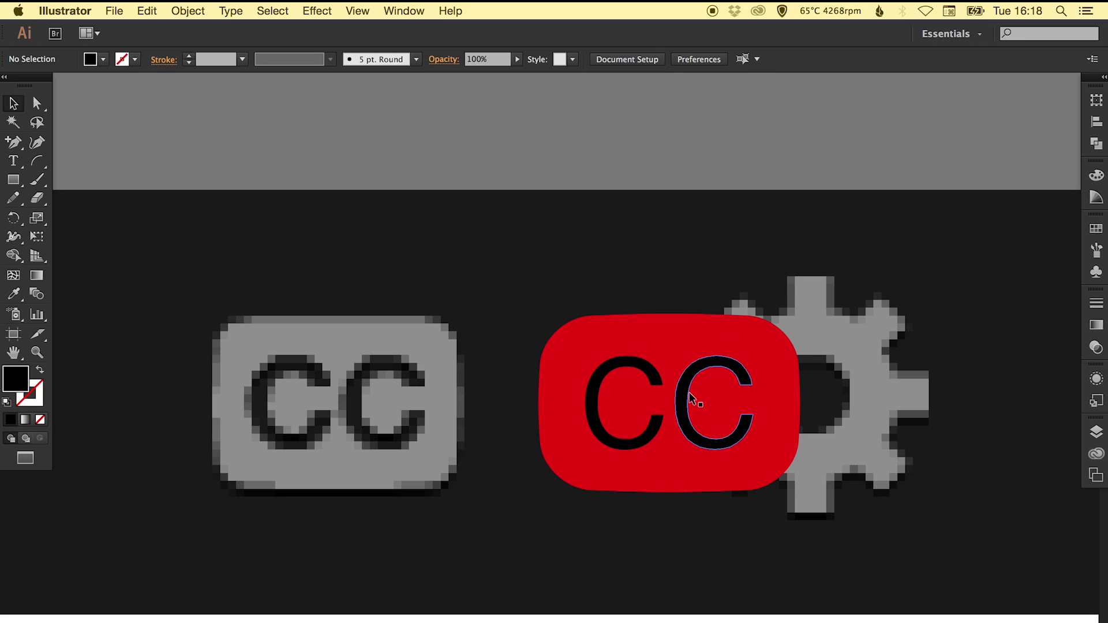
Cut the CC lettering out of the red rounded rectangle with Minus Front
click(689, 392)
shift+click(656, 335)
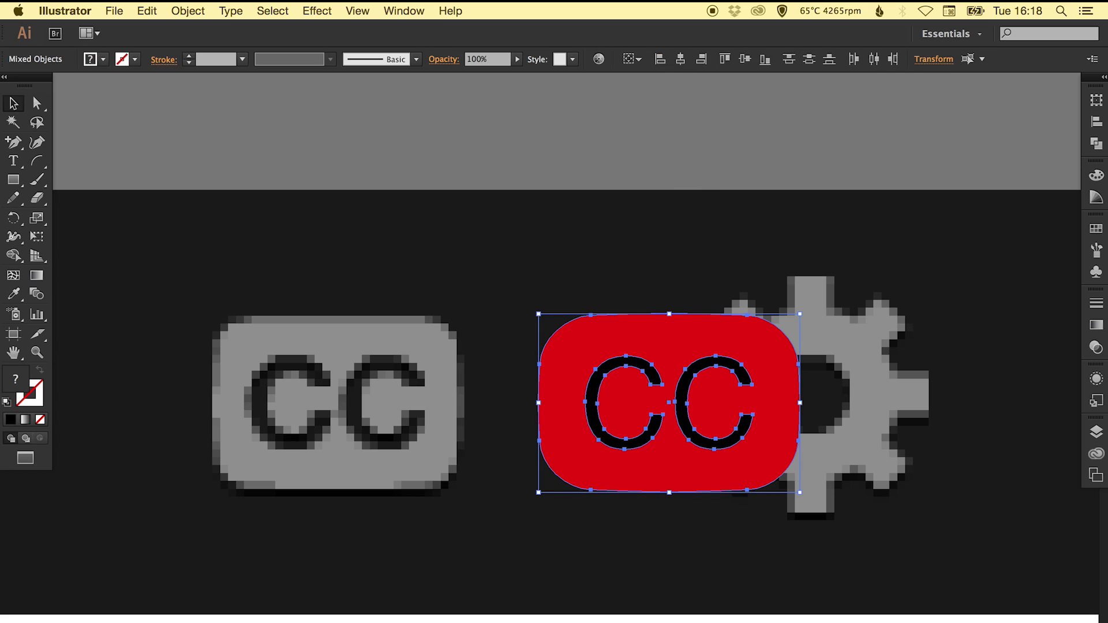
click(1097, 144)
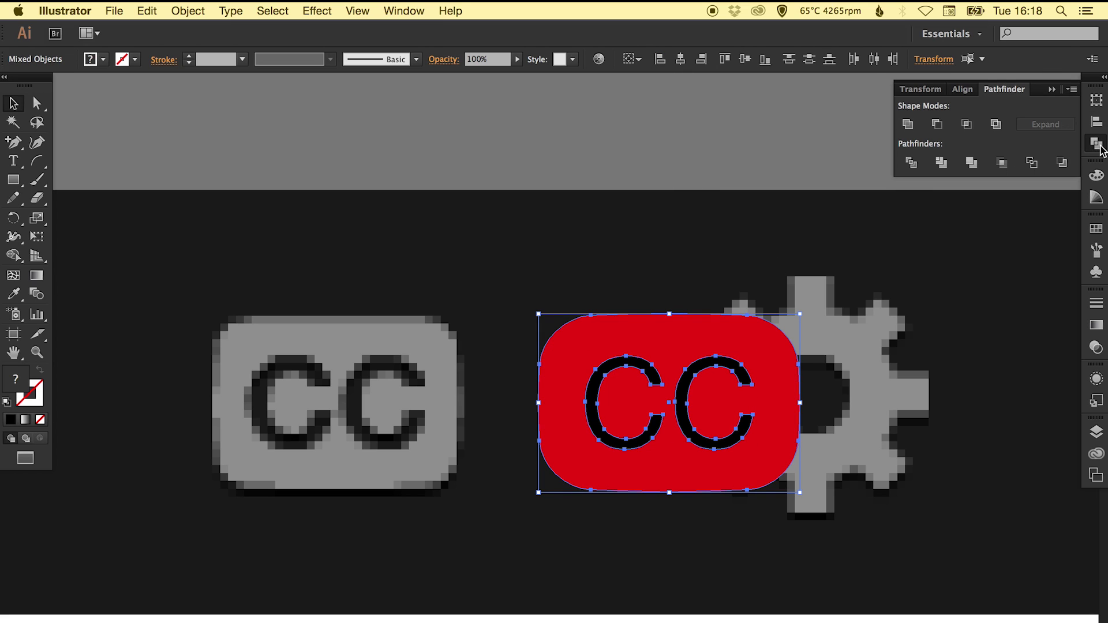
click(938, 125)
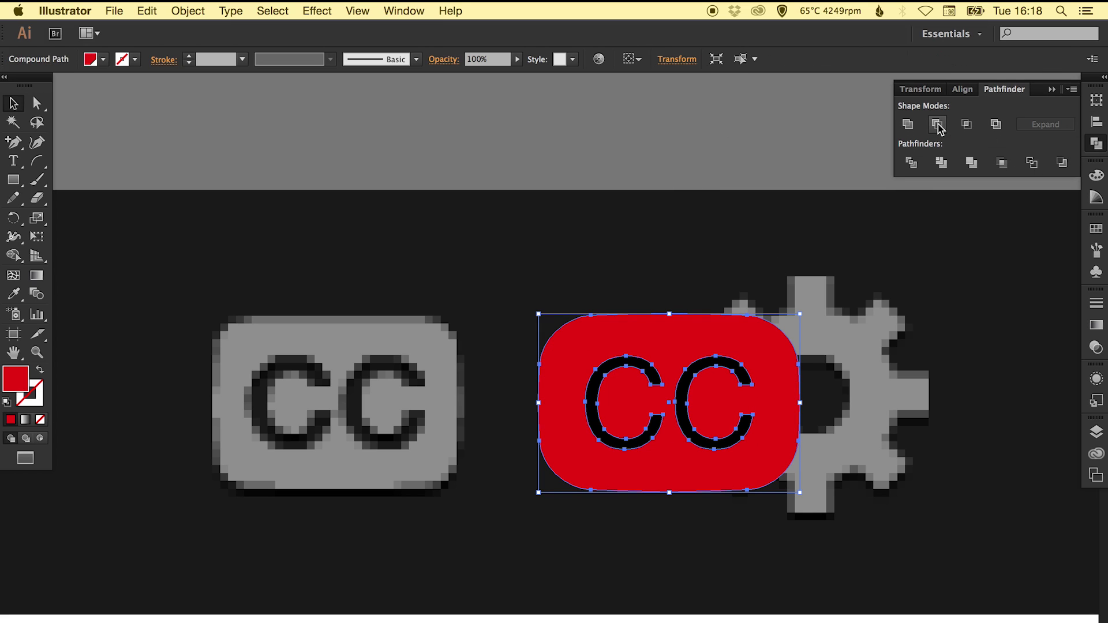
click(926, 332)
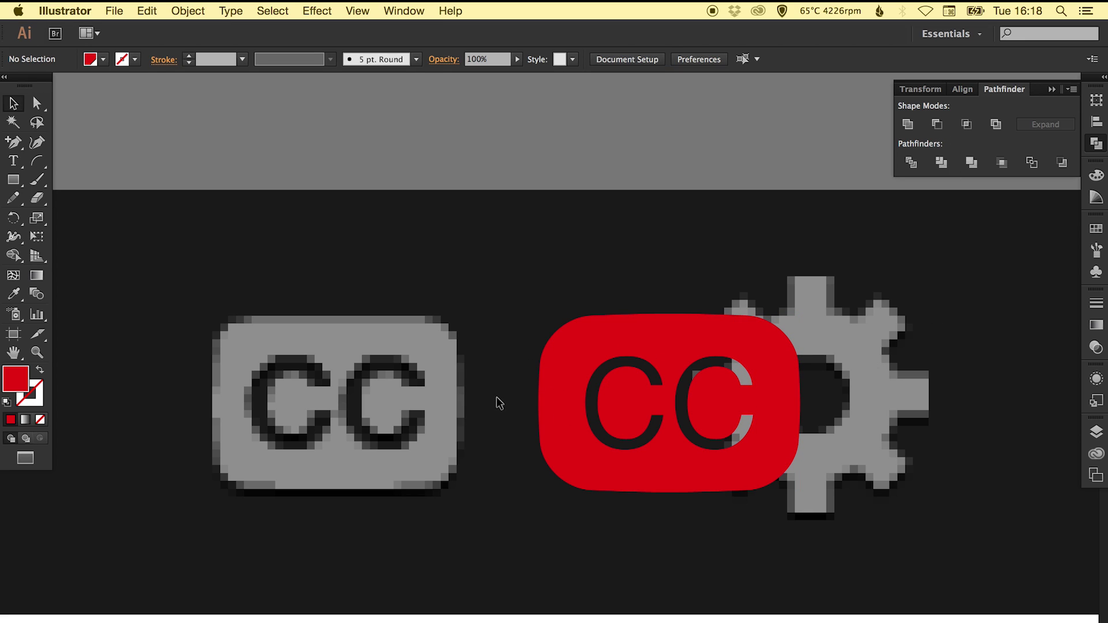
Move the red CC icon off the gray gear in the screenshot
drag(650, 476, 753, 472)
drag(753, 468, 661, 474)
drag(592, 504, 438, 543)
alt+super+click(572, 268)
scroll(576, 282, down, 3)
drag(439, 545, 429, 622)
drag(608, 302, 572, 520)
Draw a red circle over the center hole of the gray gear
scroll(573, 520, up, 4)
key(z)
drag(444, 118, 986, 426)
key(v)
drag(520, 338, 705, 393)
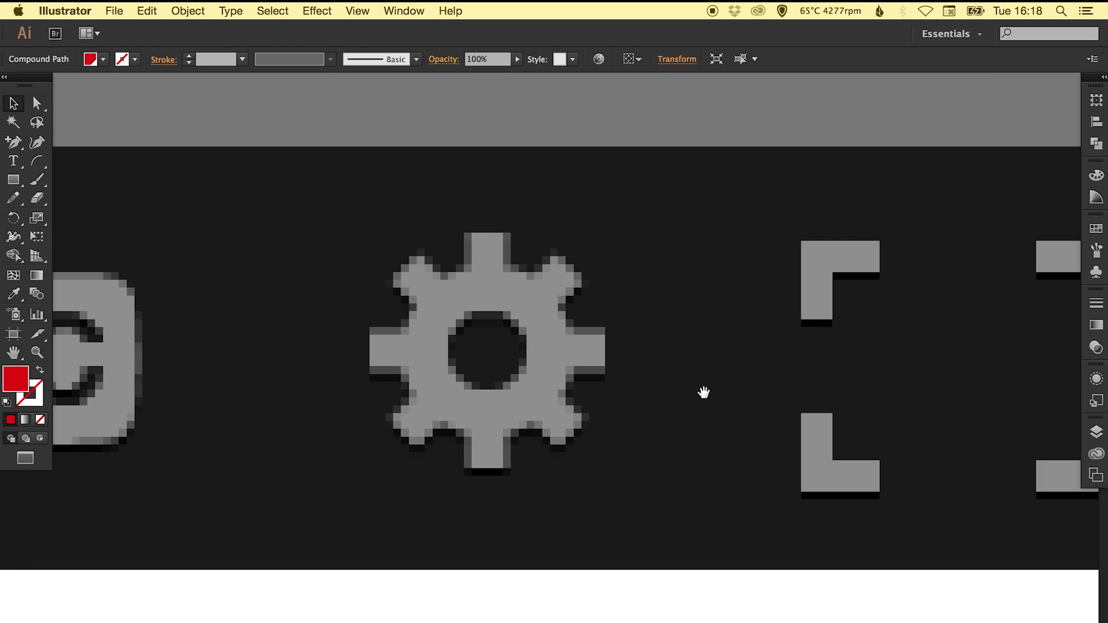
drag(13, 180, 89, 214)
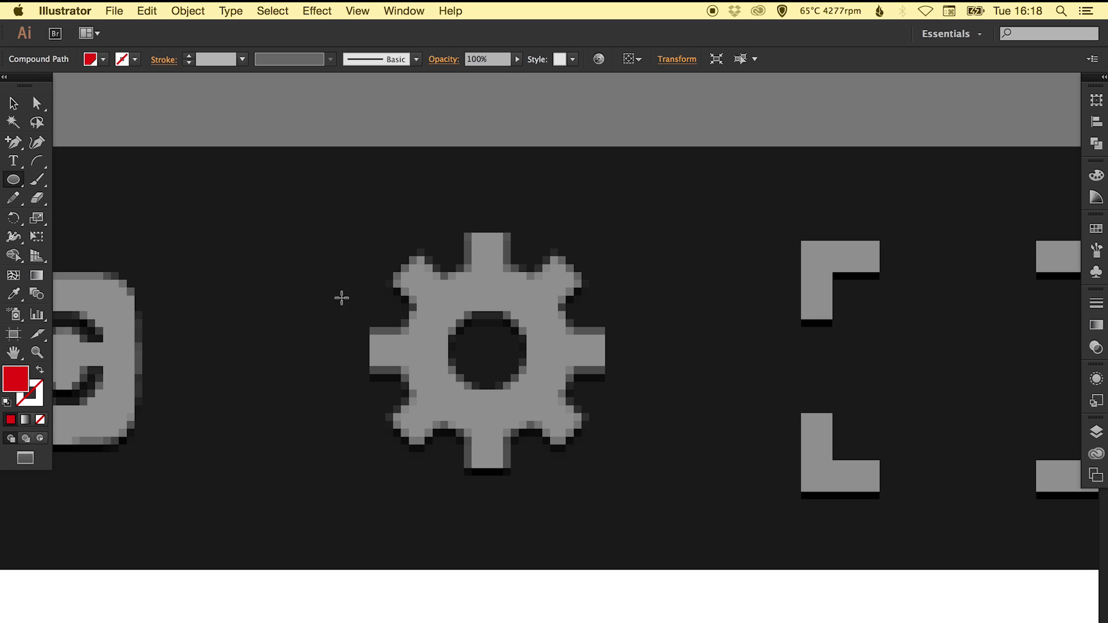
drag(445, 313, 526, 393)
key(v)
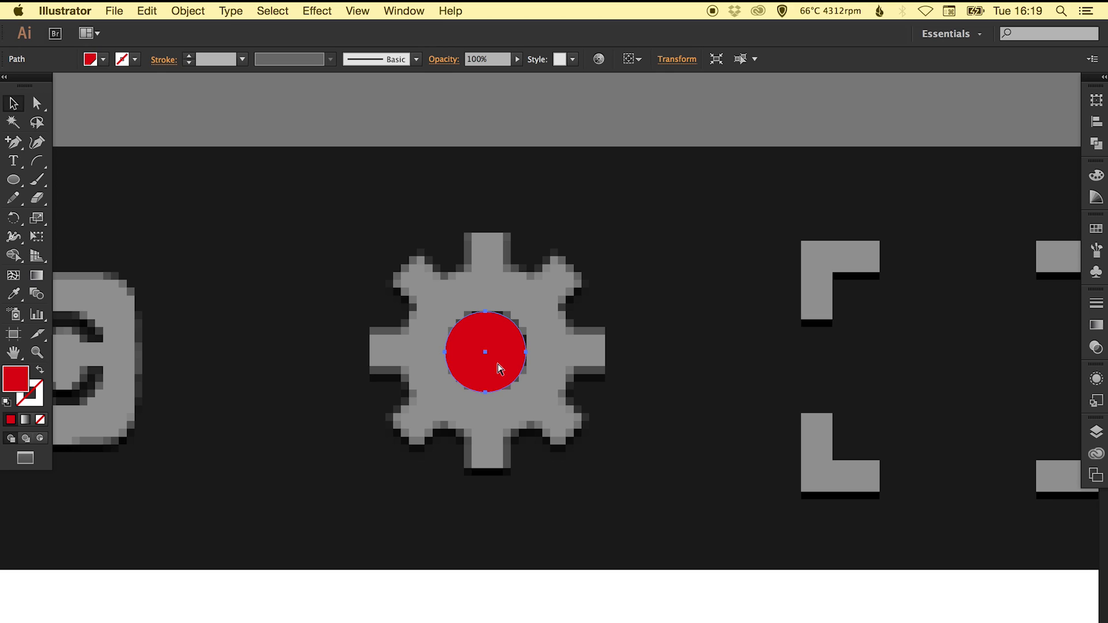
Scale up a concentric copy of the red circle until it covers the round body of the gear
key(s)
drag(560, 282, 641, 185)
key(v)
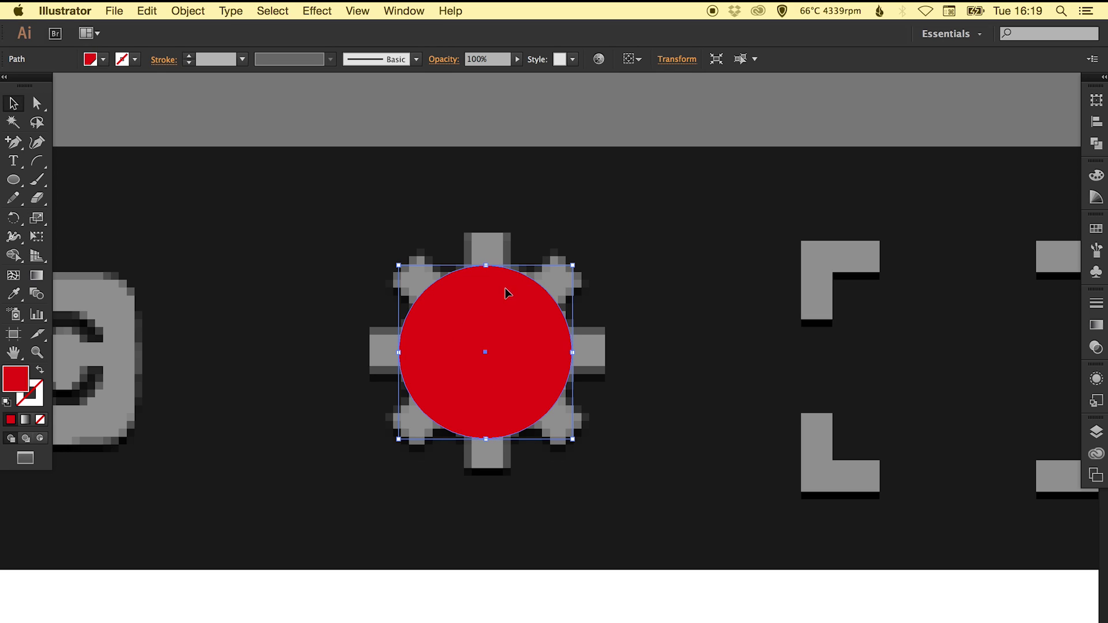
Fill the large circle with yellow and send it behind the small red circle
click(1097, 229)
click(958, 262)
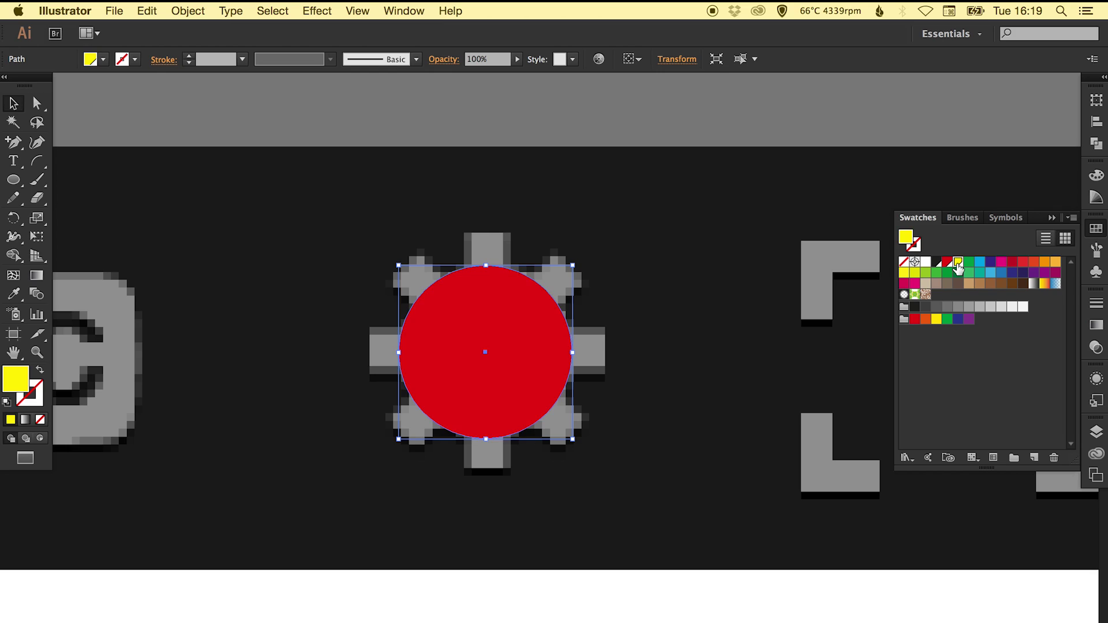
key(super+[)
click(672, 315)
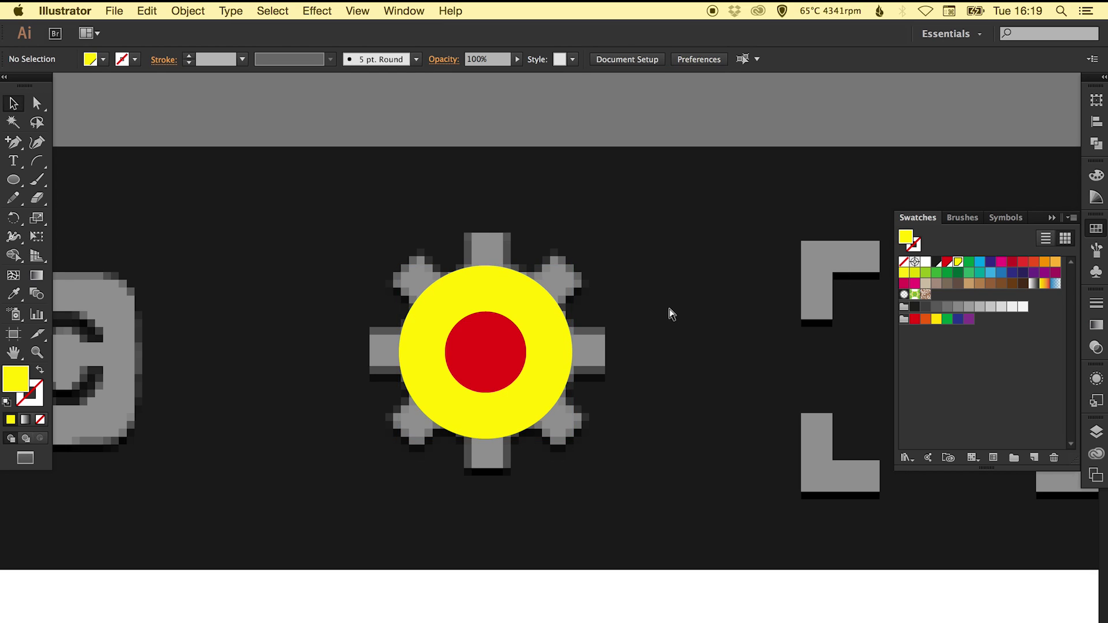
Subtract the small red circle from the yellow circle with Minus Front to form a ring
click(470, 344)
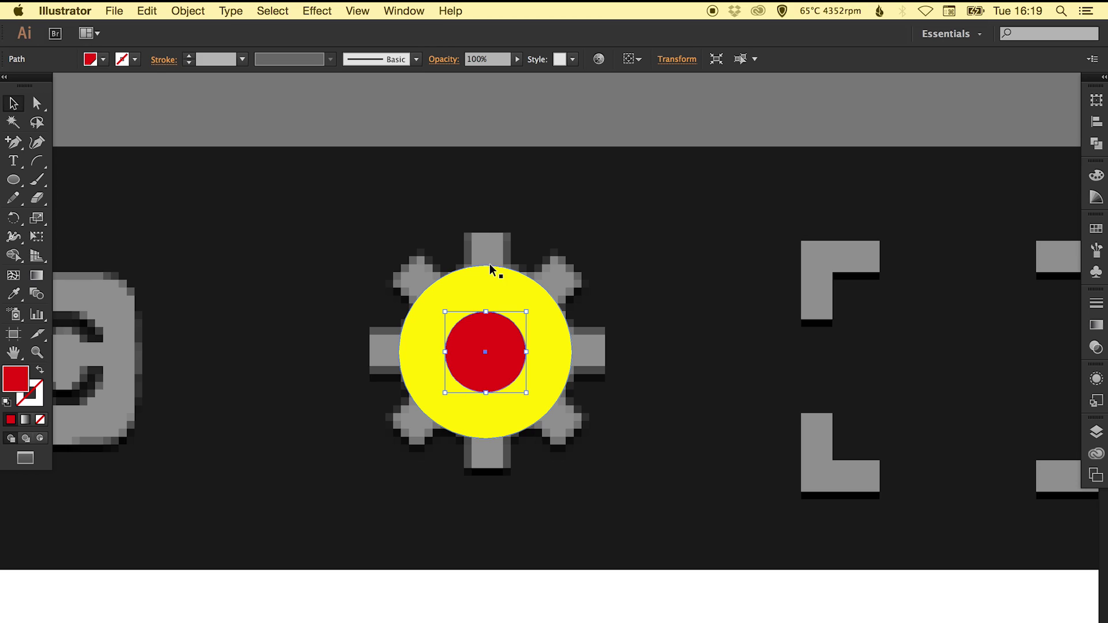
shift+click(499, 292)
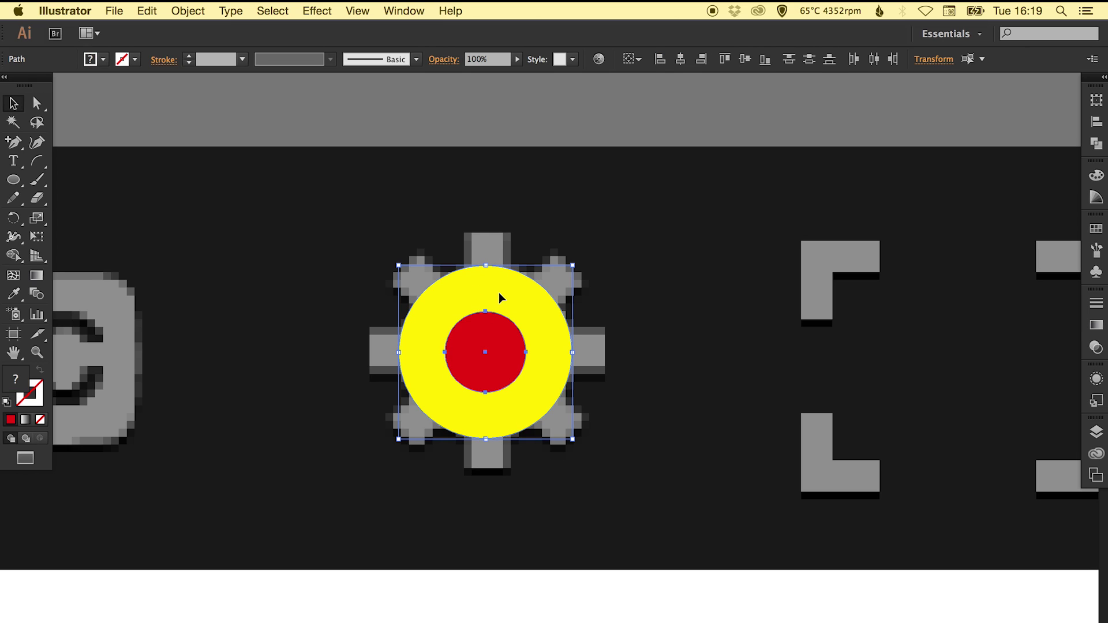
click(1097, 143)
click(937, 124)
key(super+shift+a)
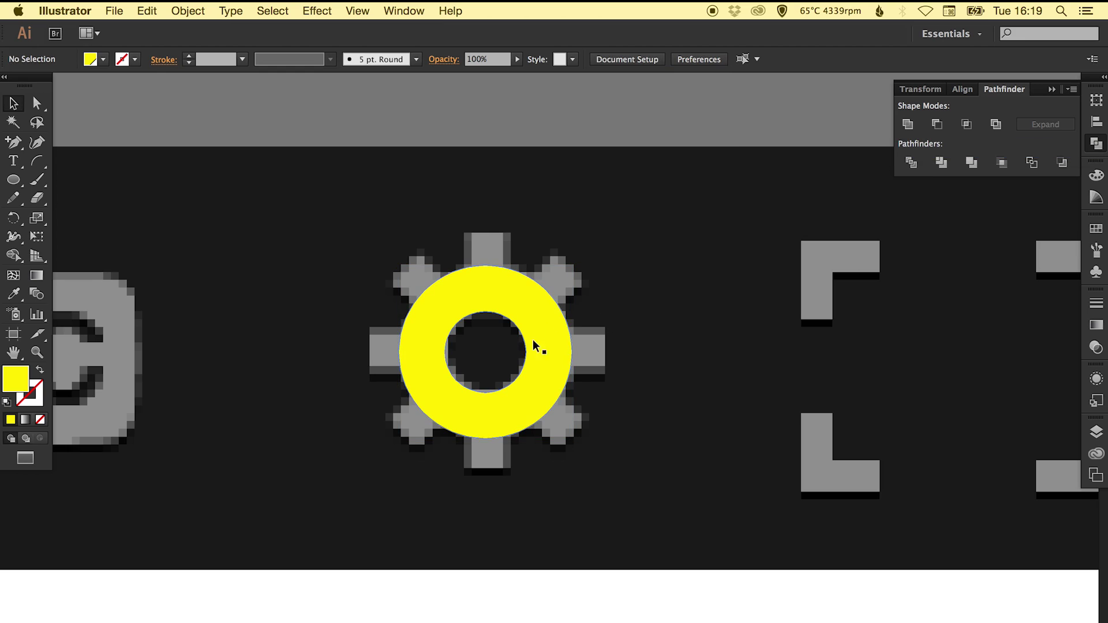
drag(427, 342, 460, 342)
key(super+z)
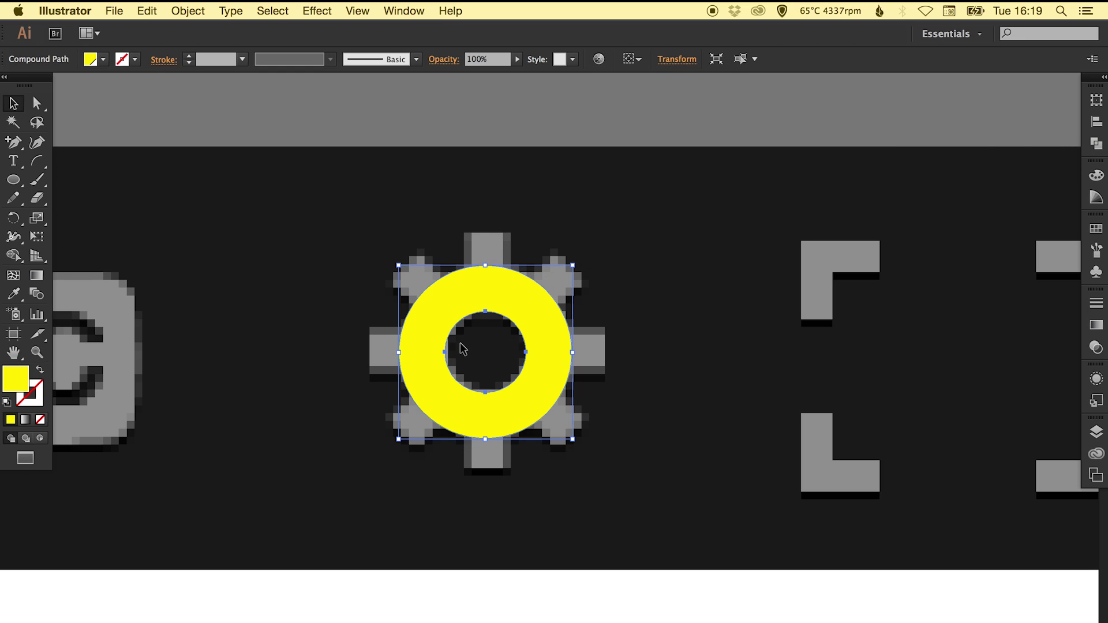
key(super+shift+a)
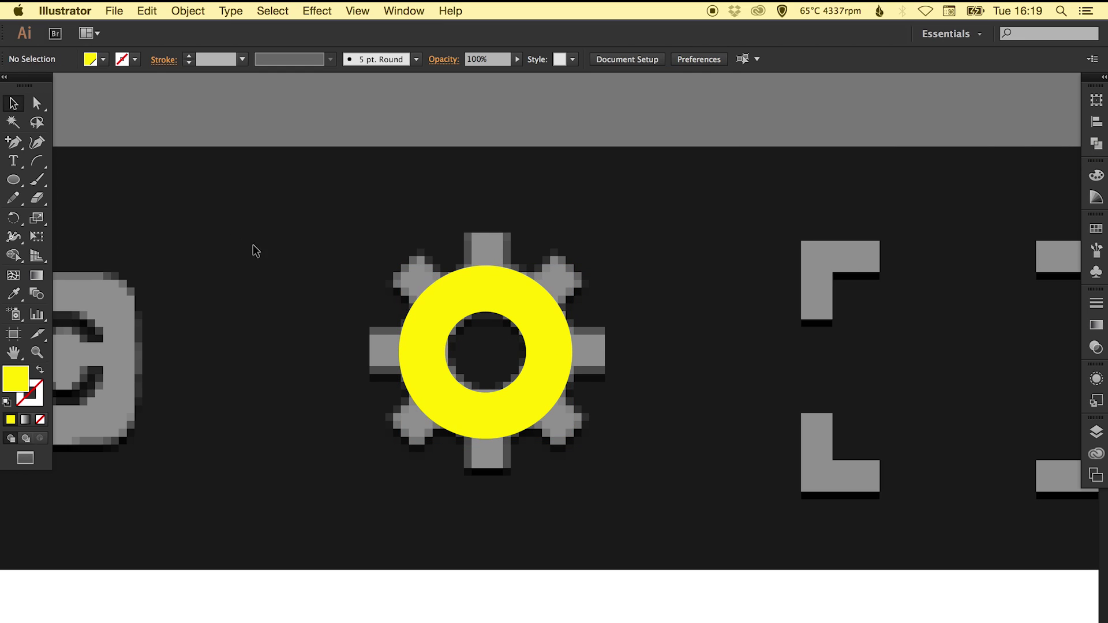
Draw a yellow rectangle over the gear's top tooth, overlapping the upper edge of the ring
click(17, 180)
drag(19, 182, 92, 179)
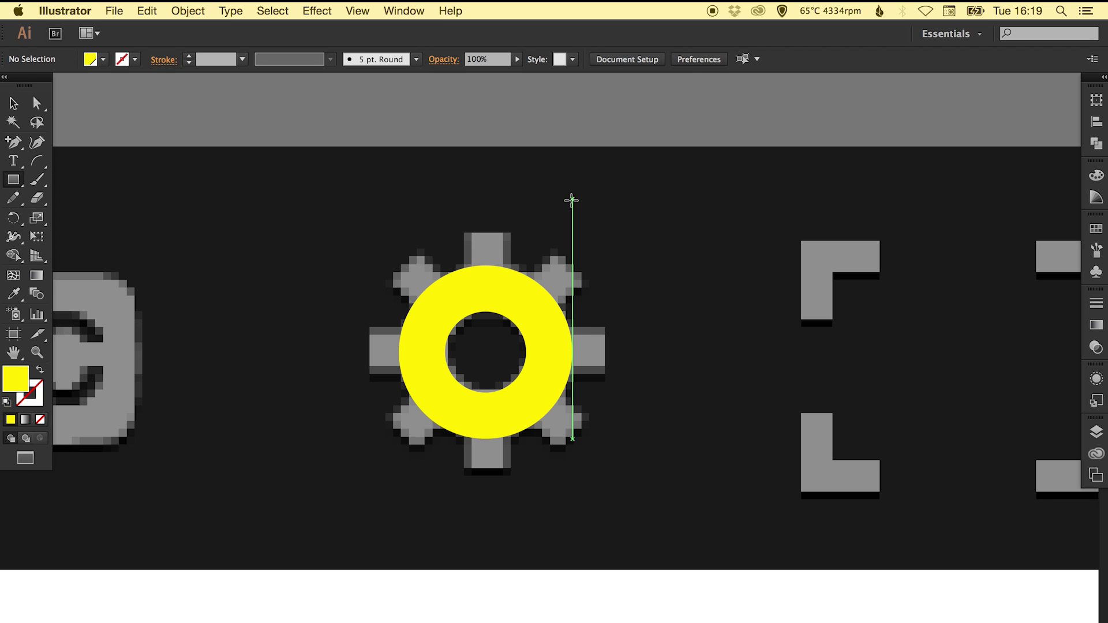
drag(469, 235, 509, 279)
key(super+shift+a)
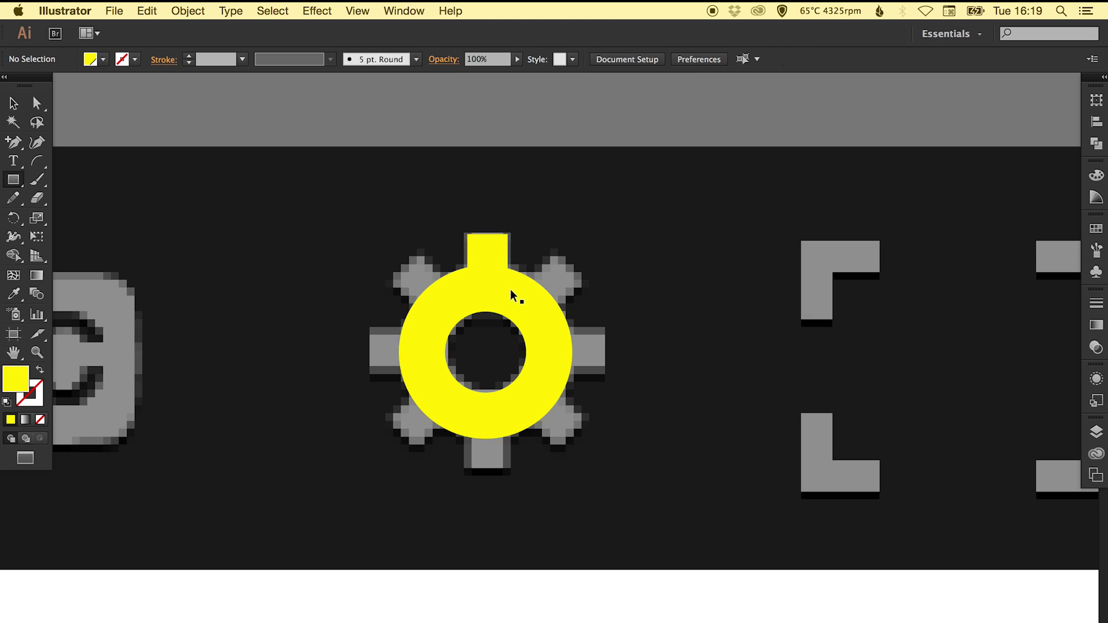
Align the horizontal centers of the top tooth rectangle and the yellow ring
key(v)
click(490, 242)
shift+click(528, 312)
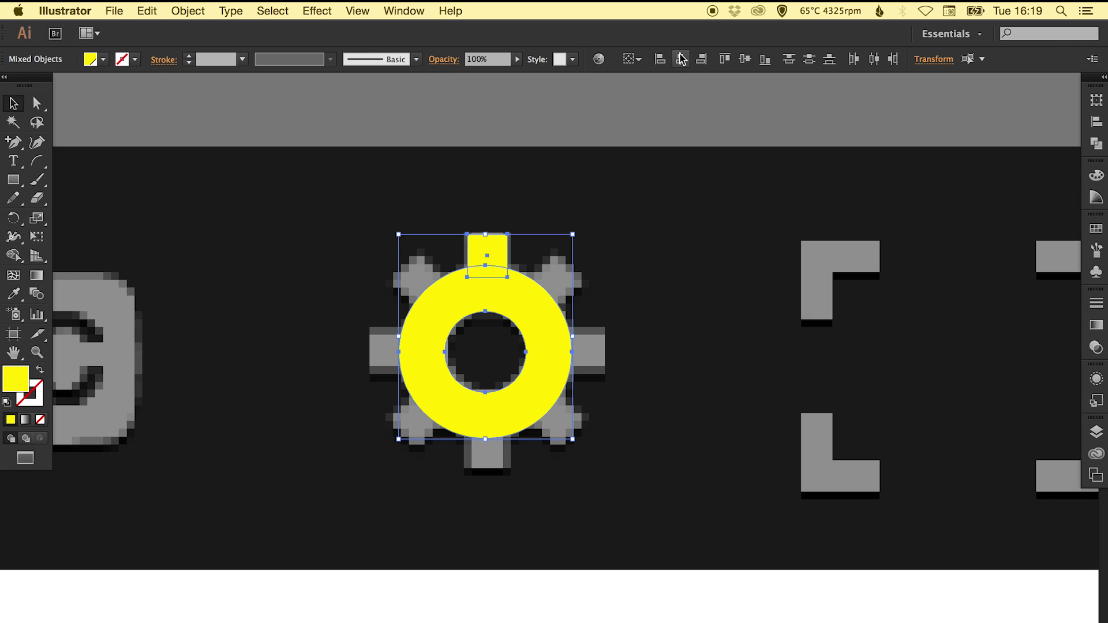
click(680, 59)
key(super+shift+a)
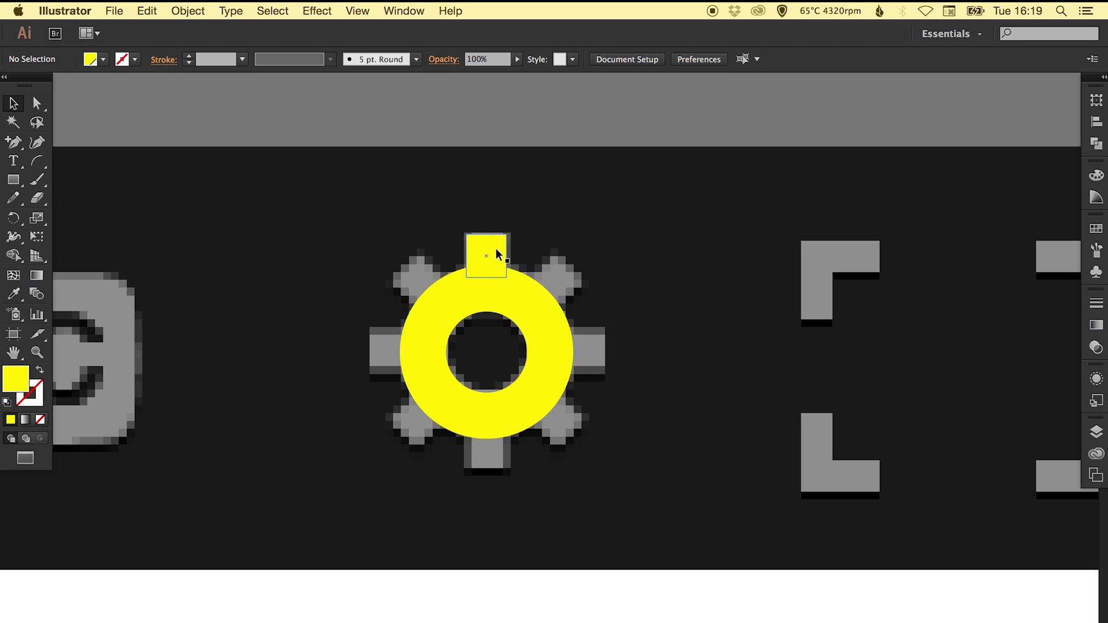
Copy the top tooth rectangle straight down to the gear's bottom tooth and inspect the shapes in outline view
drag(496, 249, 506, 450)
key(super+y)
key(super+shift+a)
key(z)
drag(358, 213, 659, 540)
key(v)
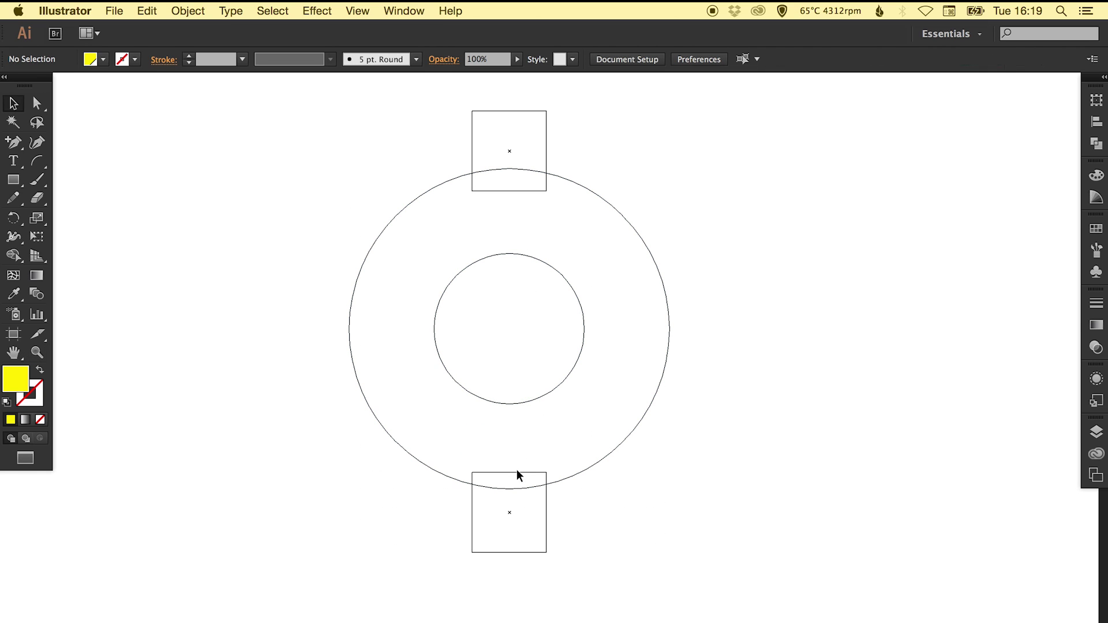
Nudge the bottom tooth rectangle slightly upward so it overlaps the ring by the same amount as the top tooth
drag(517, 470, 517, 468)
key(super+shift+a)
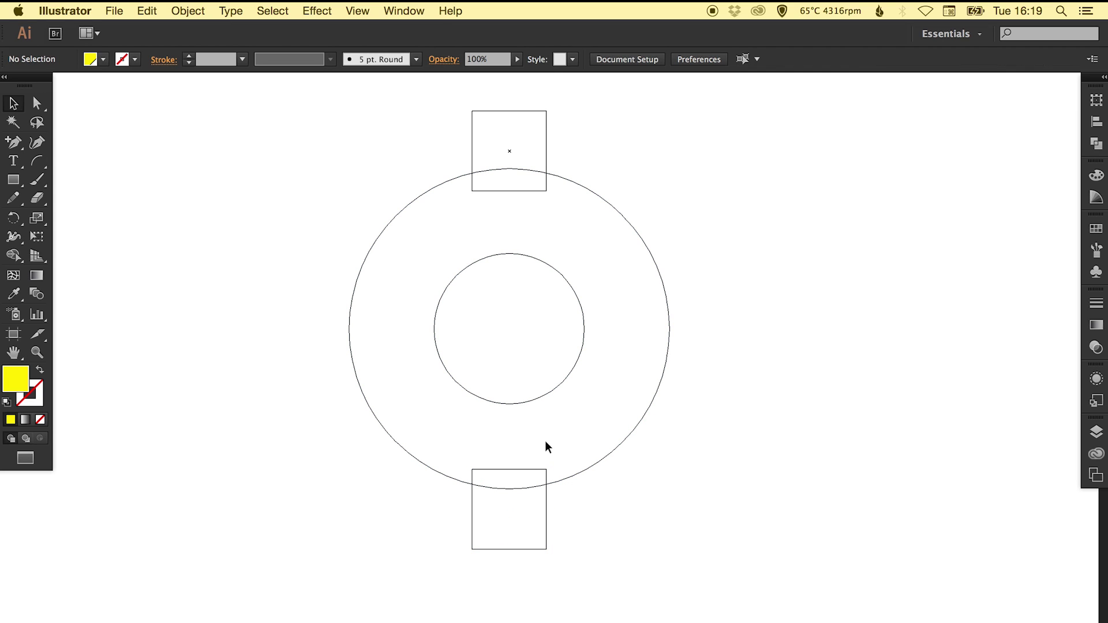
key(z)
drag(391, 383, 630, 532)
key(v)
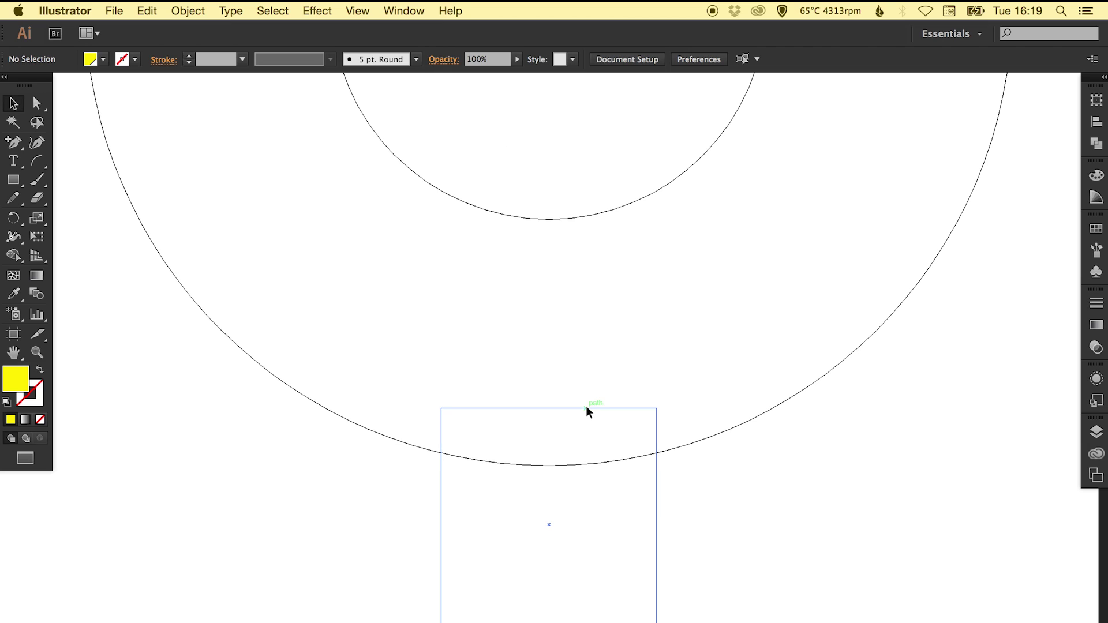
drag(587, 407, 587, 403)
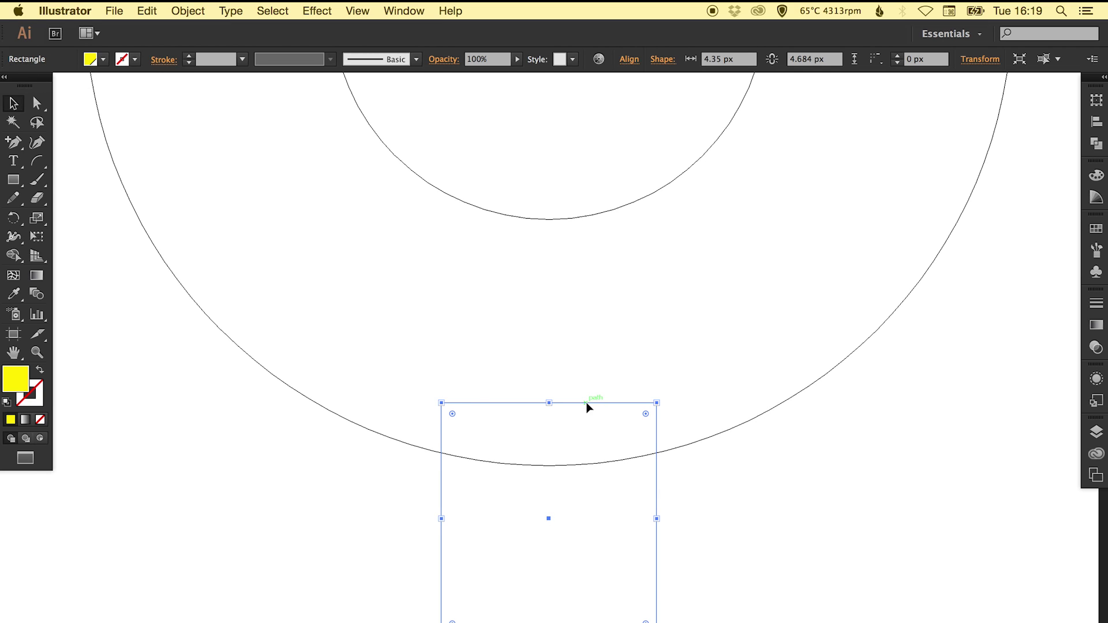
key(super+minus)
key(super+minus)
key(super+minus)
key(super+minus)
key(super+y)
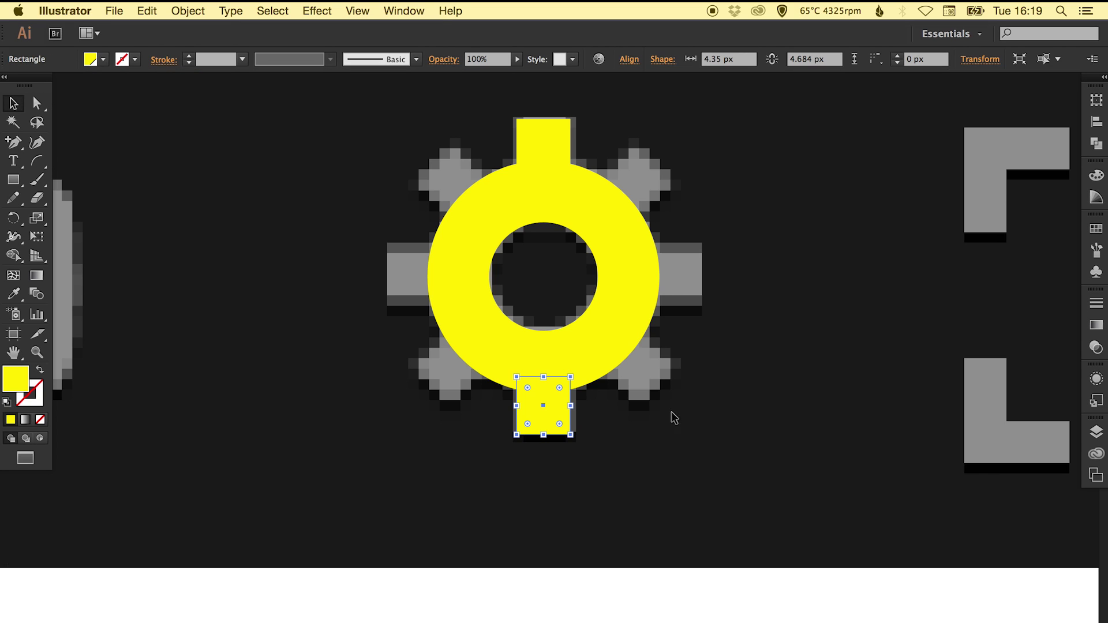
Copy the top and bottom tooth rectangles rotated 90° about the ring's center to form the left and right teeth
click(700, 419)
drag(700, 419, 639, 480)
key(super+y)
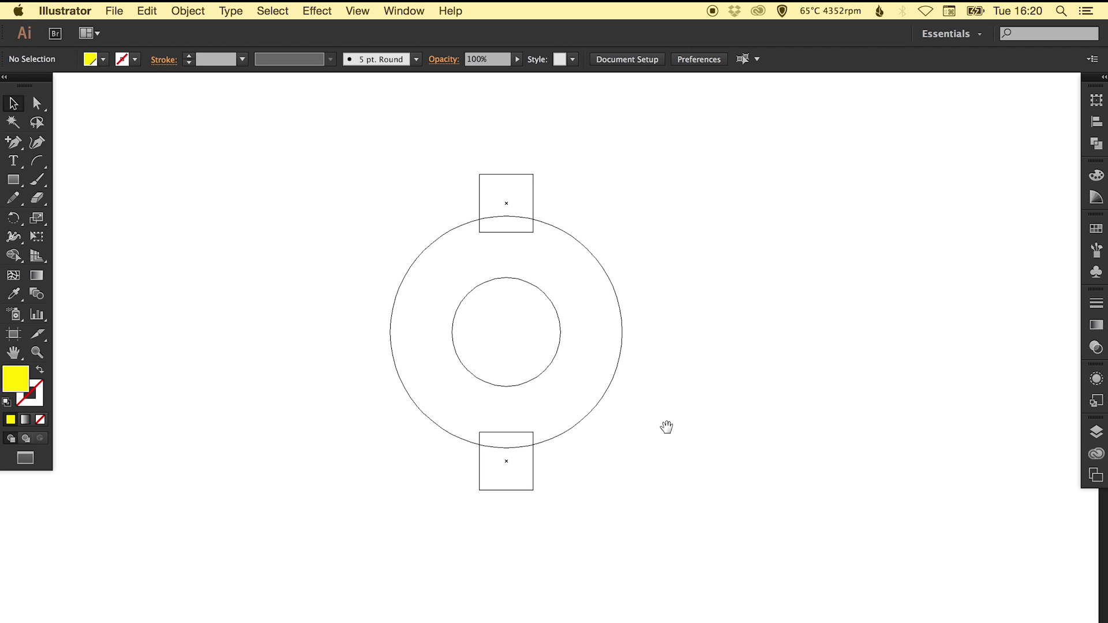
mouse_move(668, 427)
mouse_down()
mouse_move(693, 445)
mouse_move(681, 447)
mouse_up()
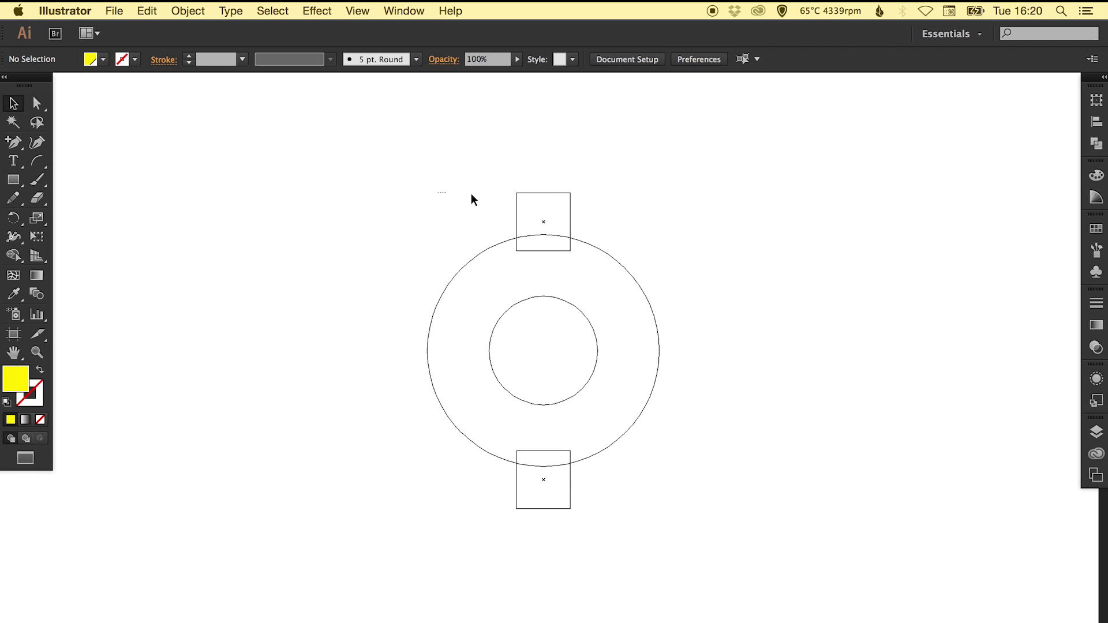
click(543, 222)
drag(470, 504, 598, 497)
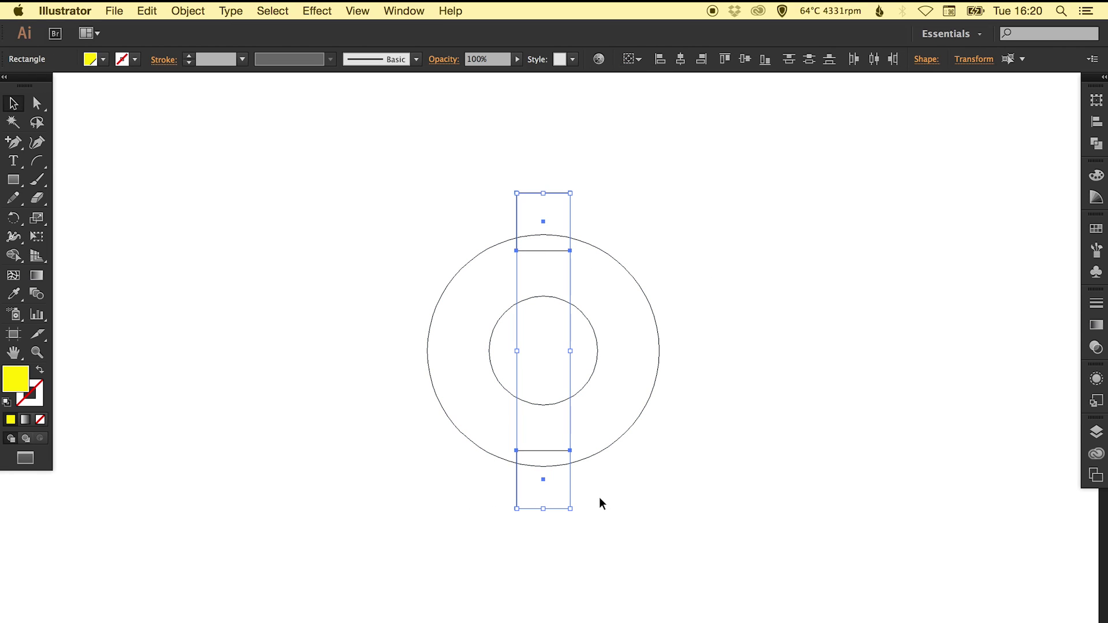
key(r)
drag(149, 143, 428, 176)
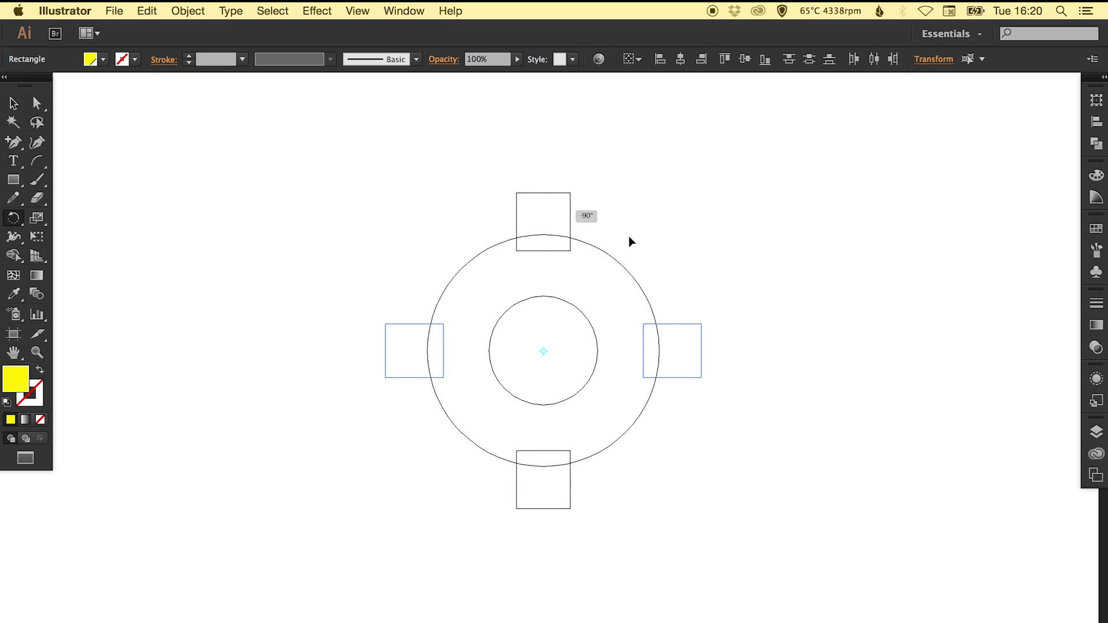
drag(567, 186, 690, 213)
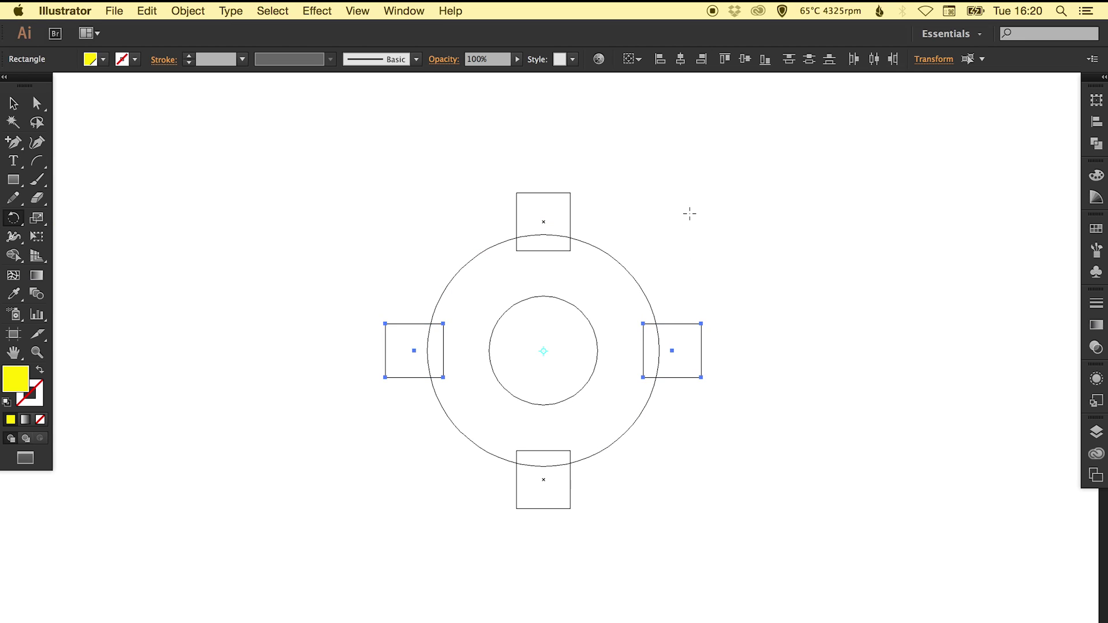
key(v)
key(super+y)
key(super+g)
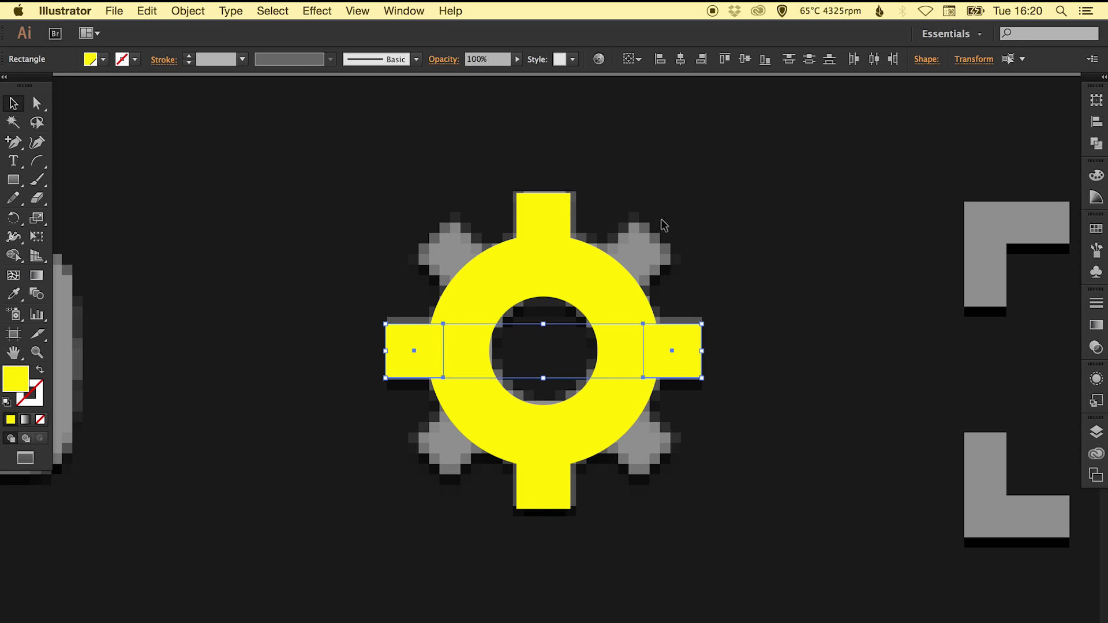
Copy the four tooth rectangles rotated 45° about the ring's center to form the gear's diagonal teeth
click(513, 223)
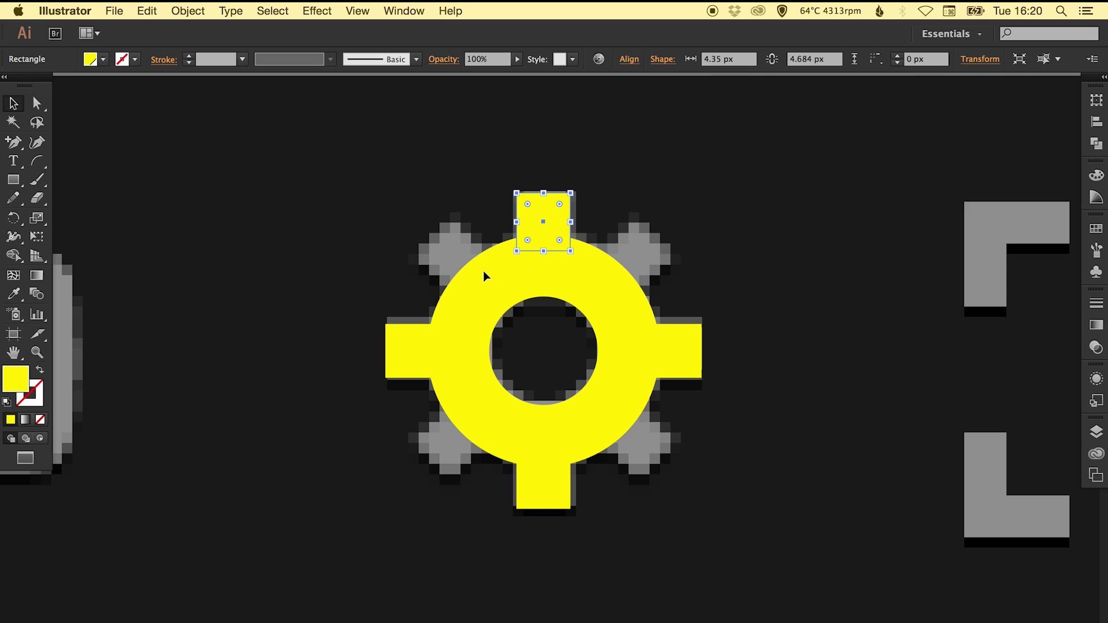
shift+click(404, 341)
shift+click(522, 491)
shift+click(681, 355)
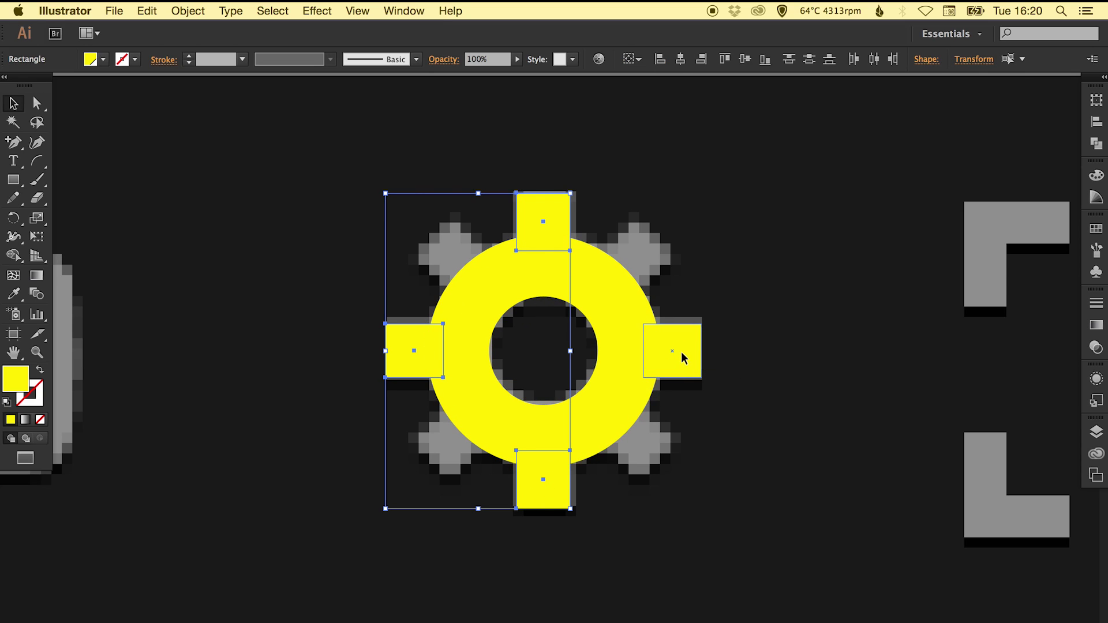
key(r)
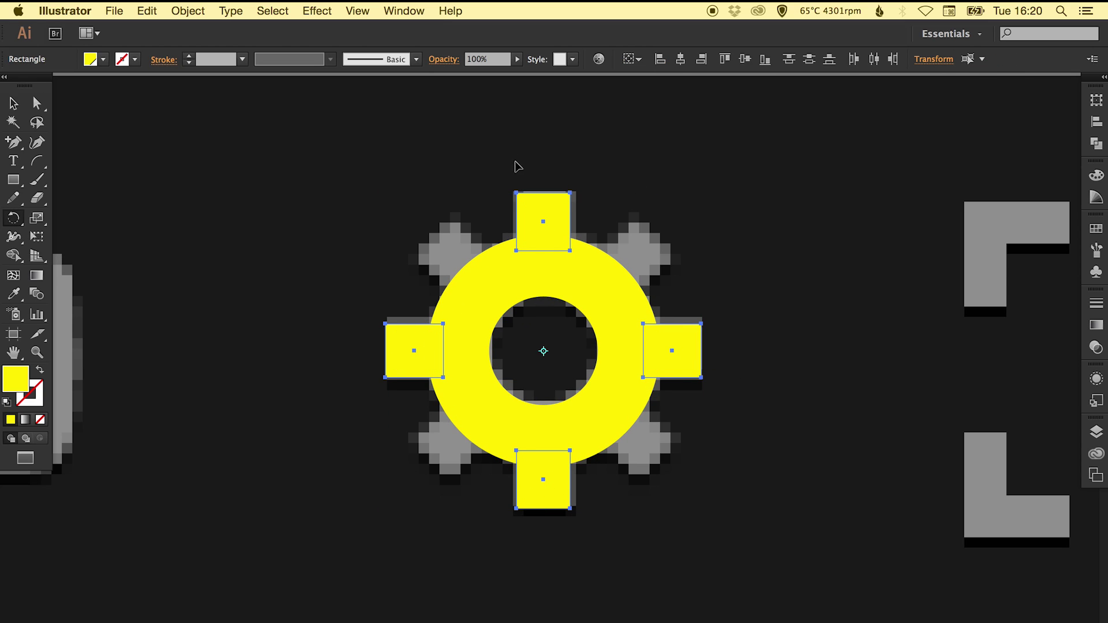
drag(518, 167, 609, 179)
key(v)
click(623, 183)
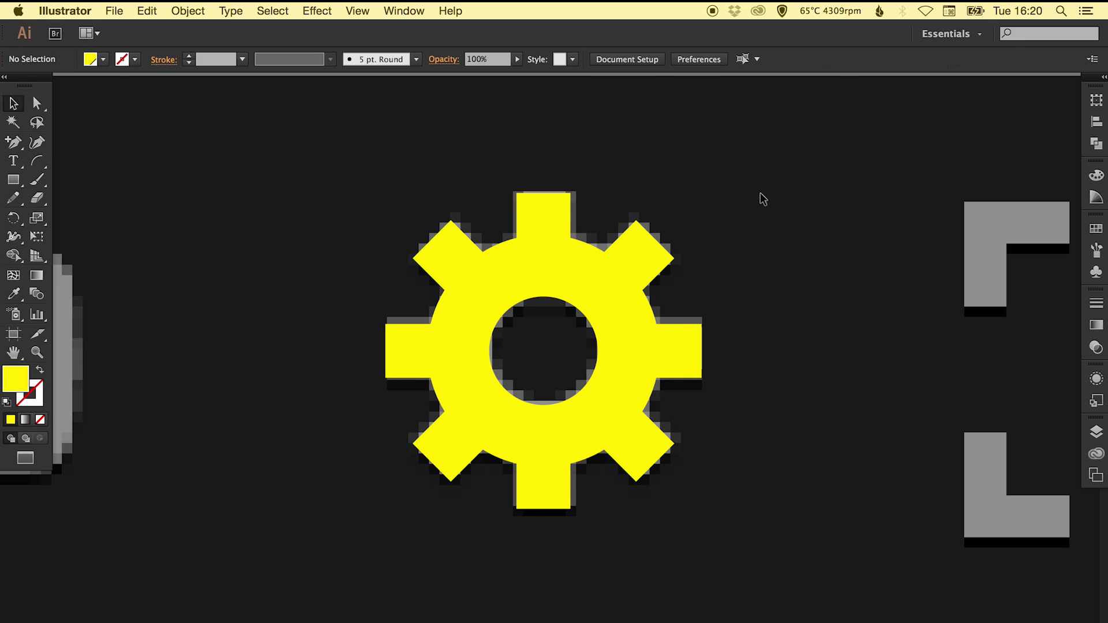
Select all eight tooth rectangles and make them into one compound path
click(639, 248)
shift+click(549, 228)
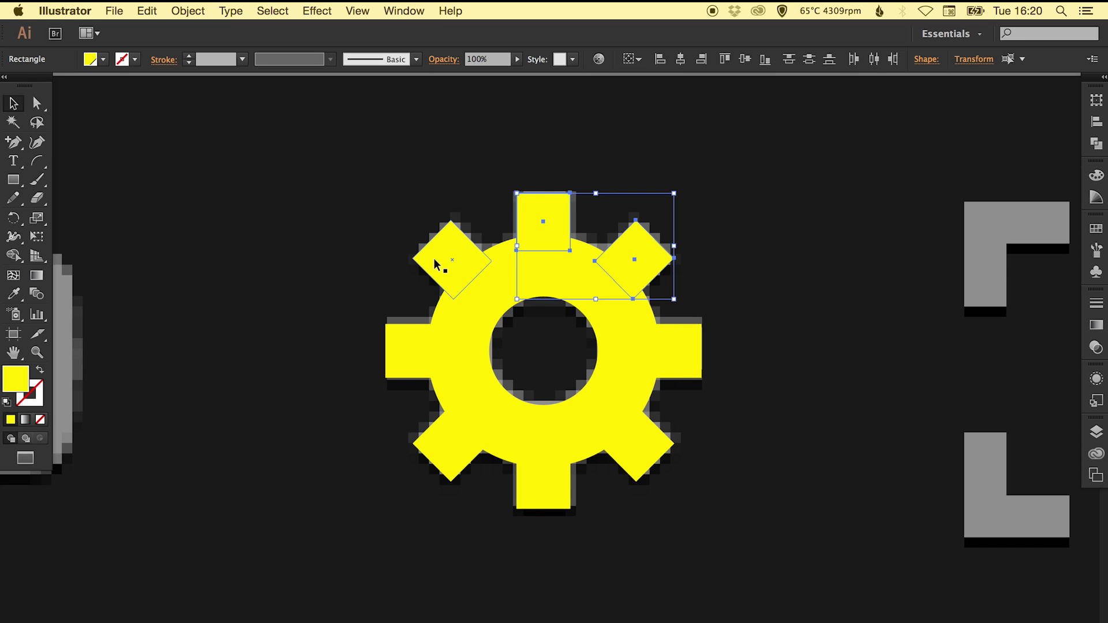
shift+click(435, 258)
shift+click(390, 363)
shift+click(434, 451)
shift+click(524, 486)
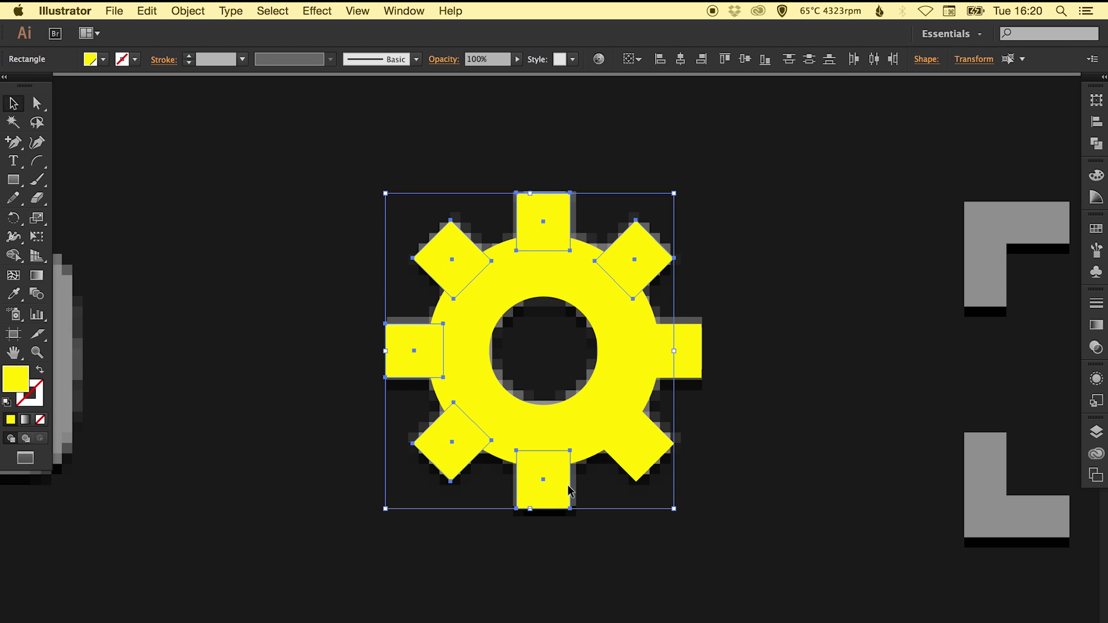
shift+click(631, 469)
shift+click(631, 469)
shift+click(696, 369)
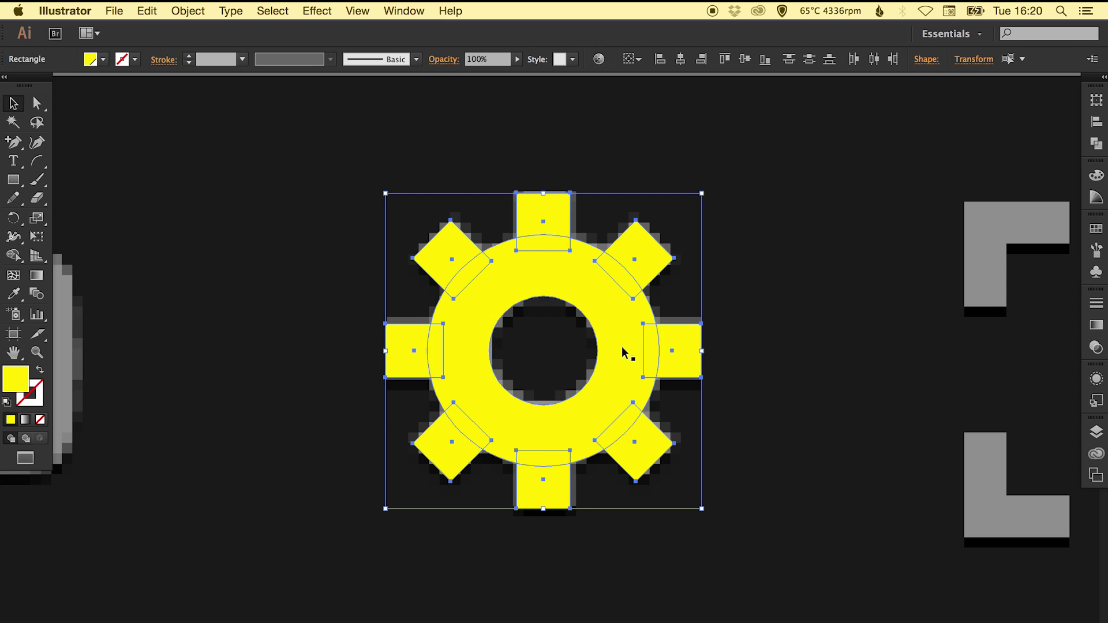
click(196, 12)
mouse_move(289, 472)
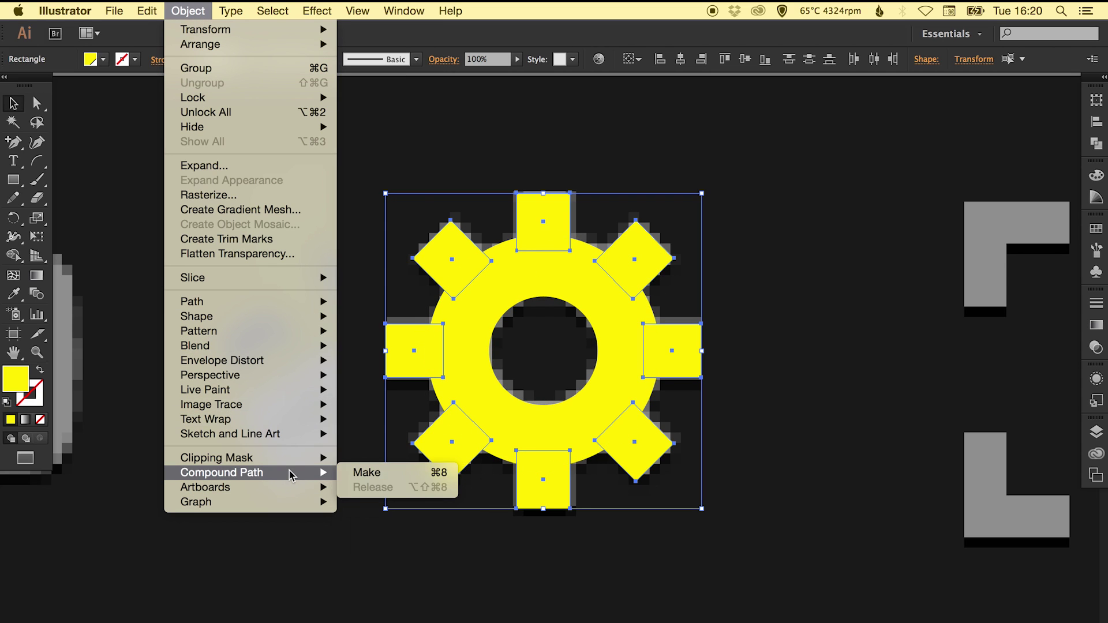
click(369, 472)
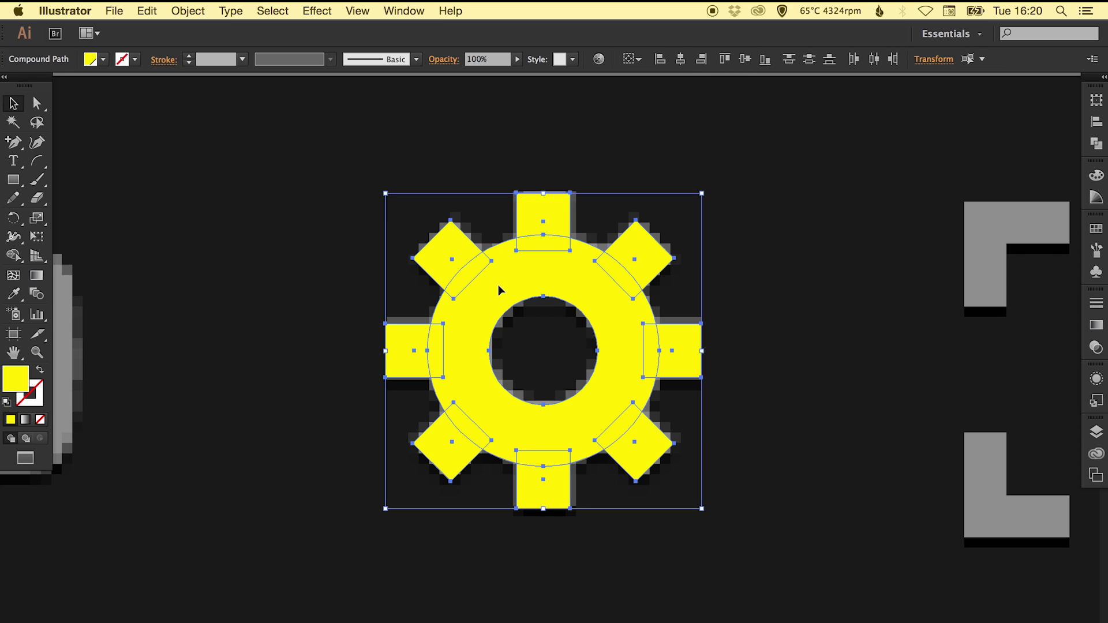
Unite the compound path of teeth with the yellow ring into a single gear shape
click(1096, 144)
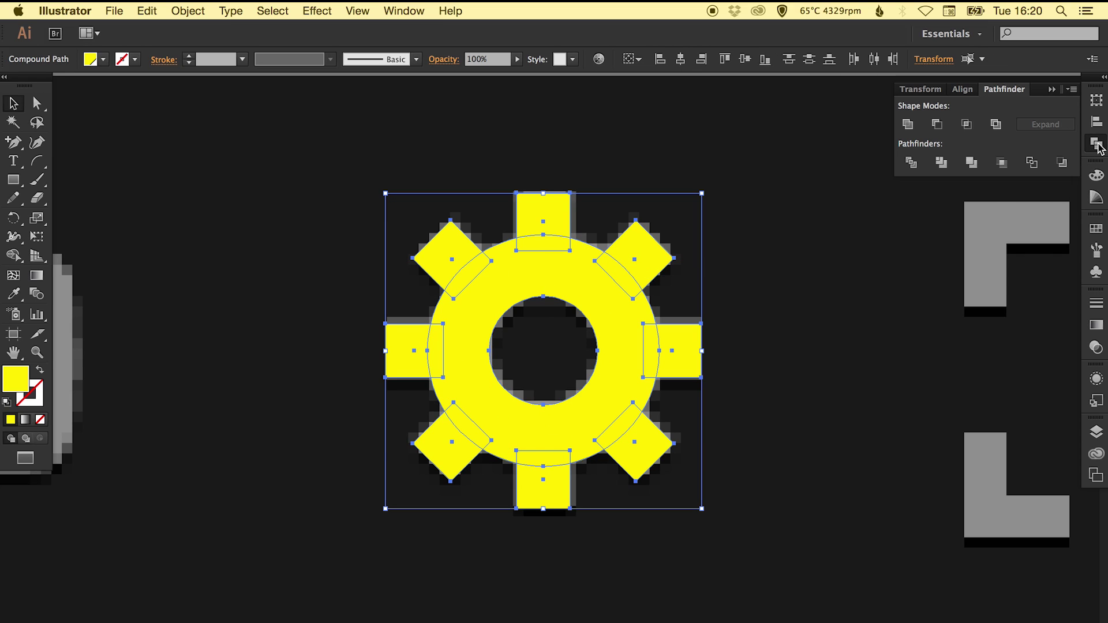
click(908, 128)
click(739, 277)
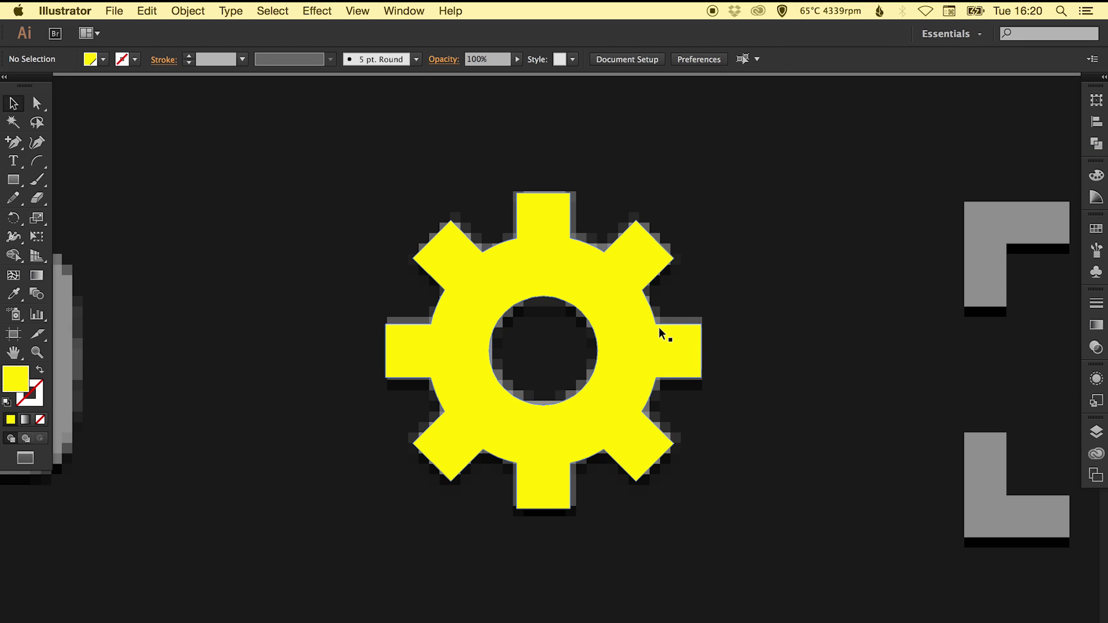
Move the gear from the reference image onto the recreated bar, right of the CC icon, and fill it red
key(super+minus)
key(super+minus)
key(super+minus)
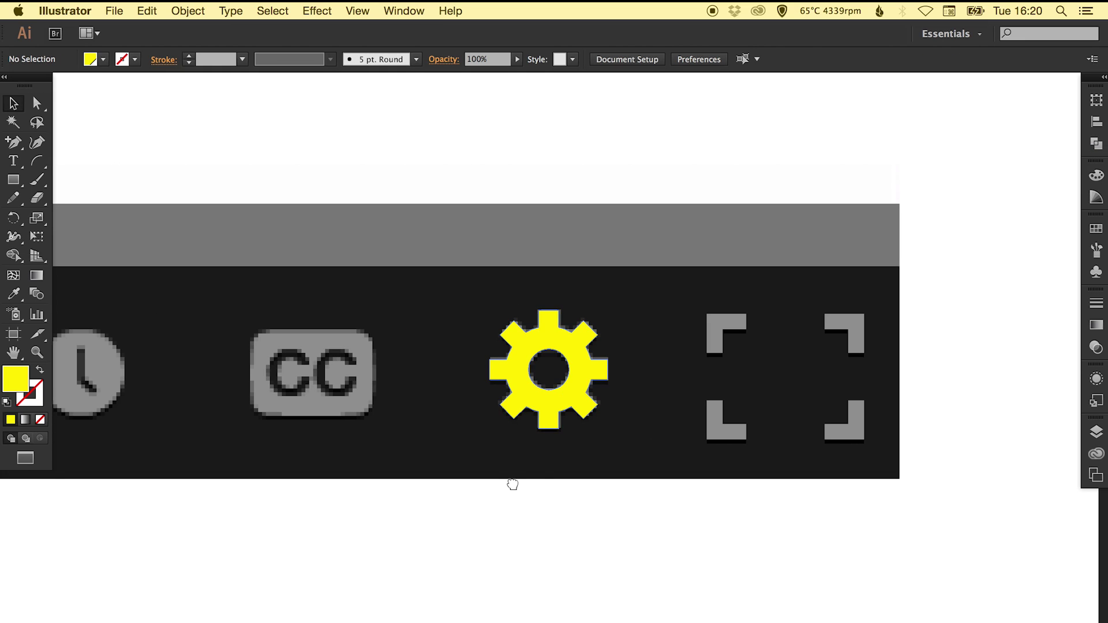
drag(513, 488, 484, 336)
drag(564, 251, 556, 492)
drag(557, 492, 498, 622)
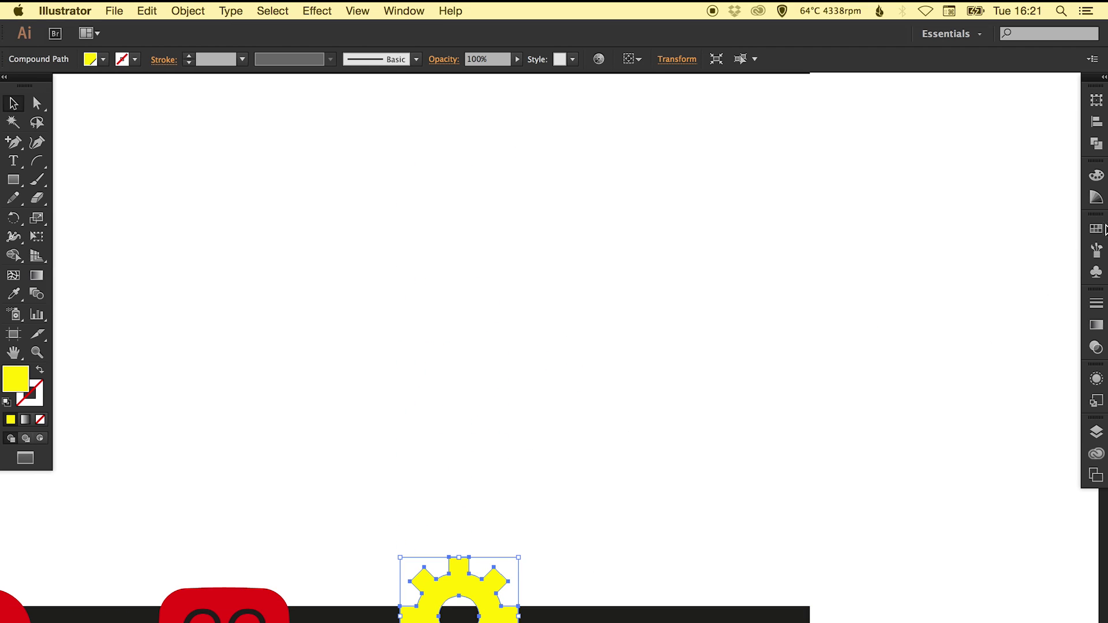
click(1096, 229)
click(948, 262)
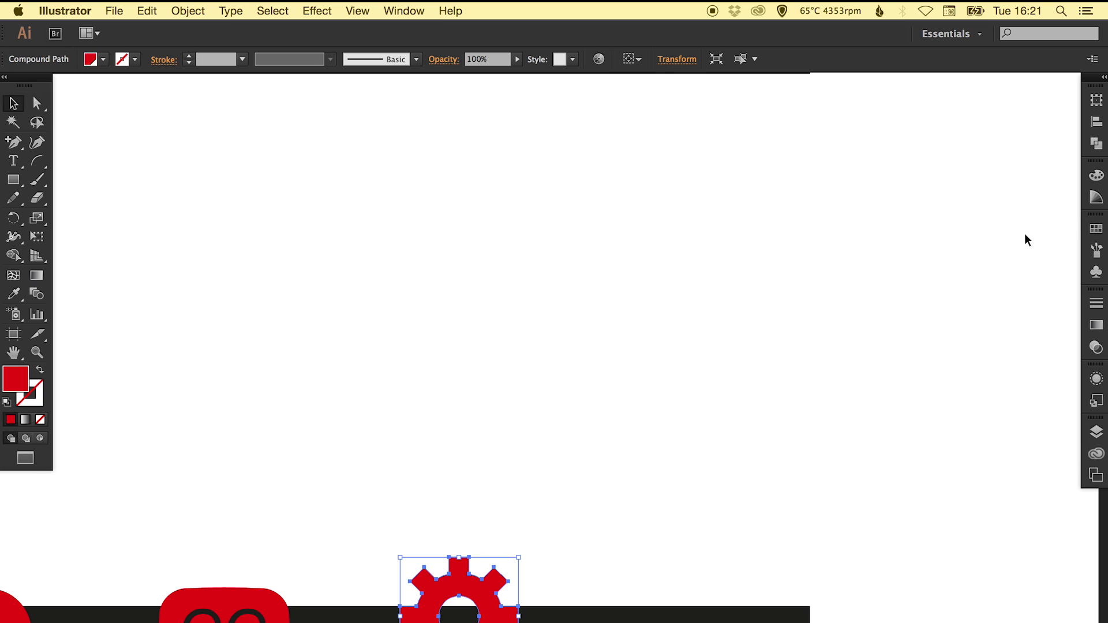
Draw a red rectangle about 3.4 by 8.4 px over the vertical arm of the fullscreen icon's top-left bracket
scroll(594, 421, up, 10)
scroll(652, 343, up, 3)
drag(493, 193, 802, 435)
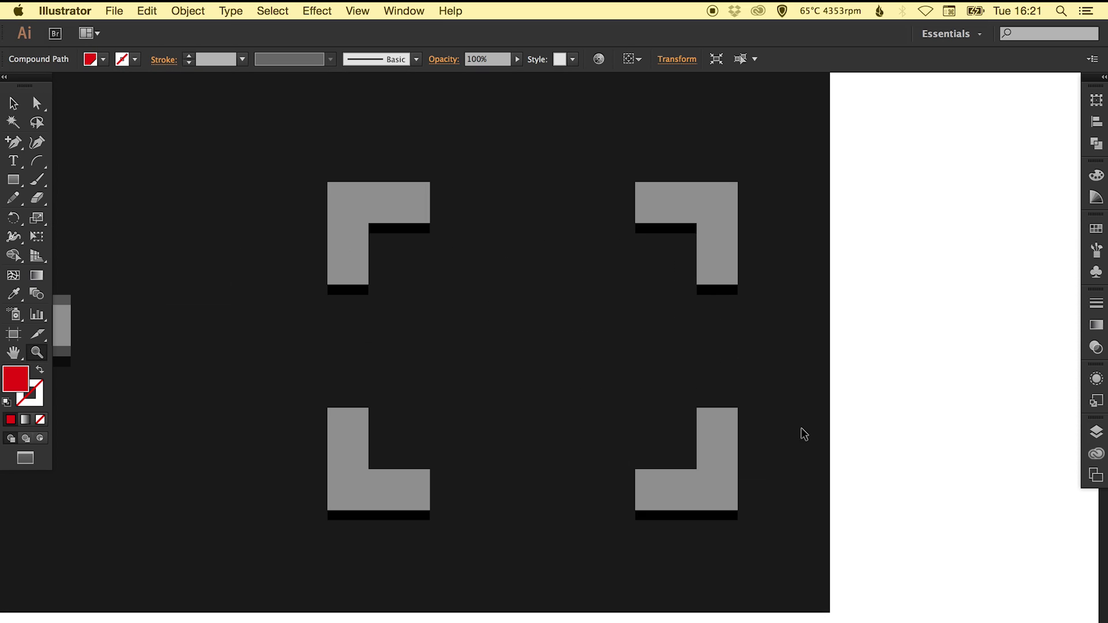
drag(335, 366, 452, 372)
click(12, 180)
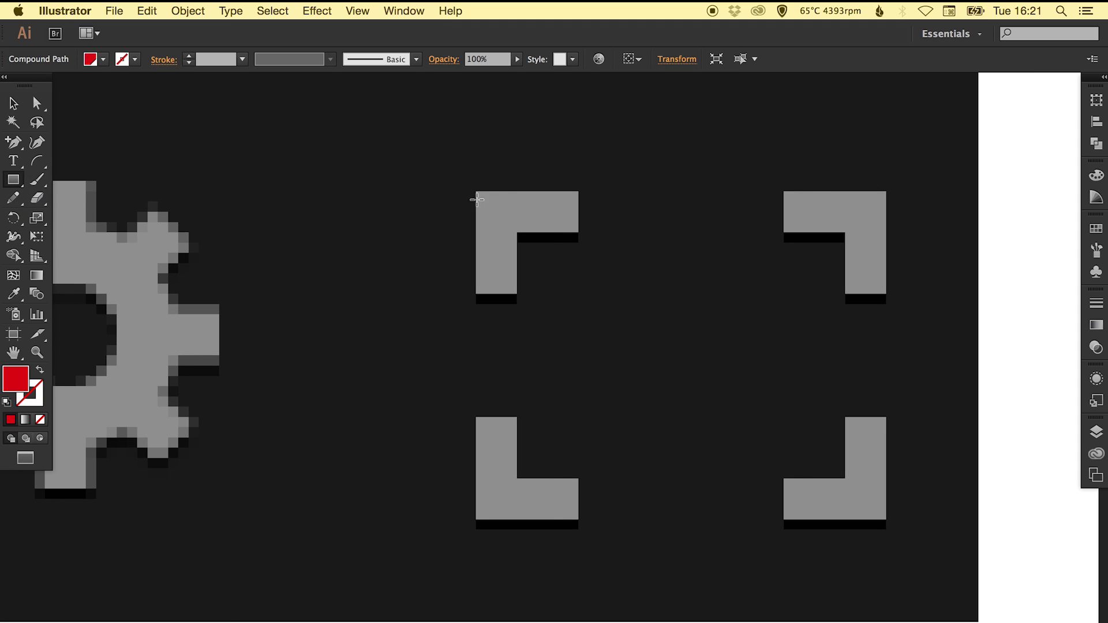
drag(477, 192, 505, 301)
key(v)
click(573, 312)
scroll(538, 336, left, 2)
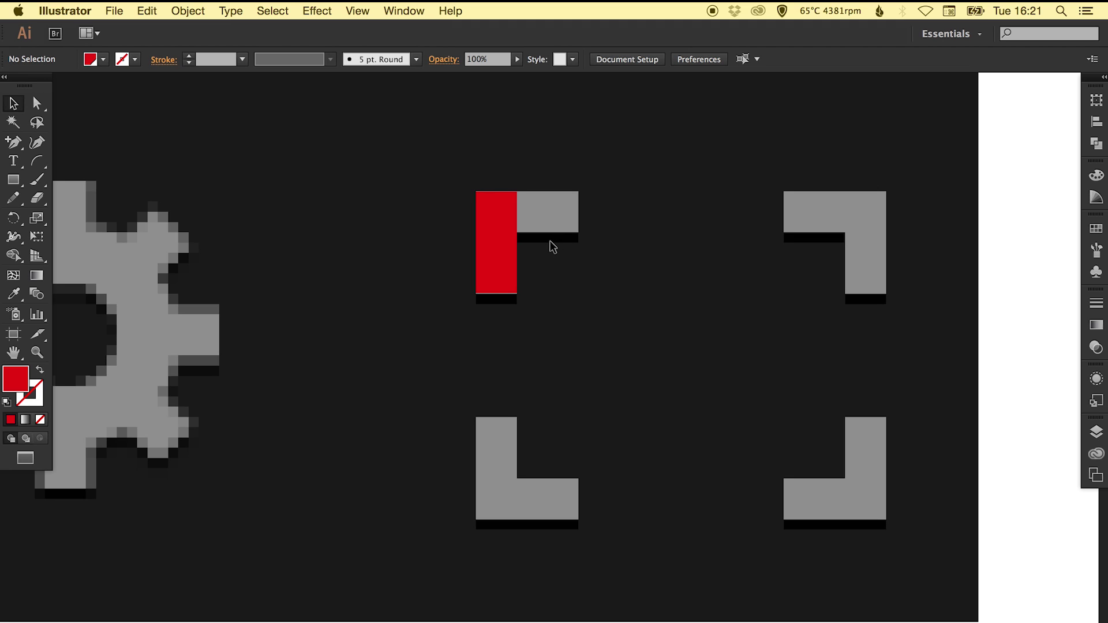
Duplicate the bracket's vertical rectangle, rotate the copy 90° to horizontal and align its top edge with the vertical one
click(494, 245)
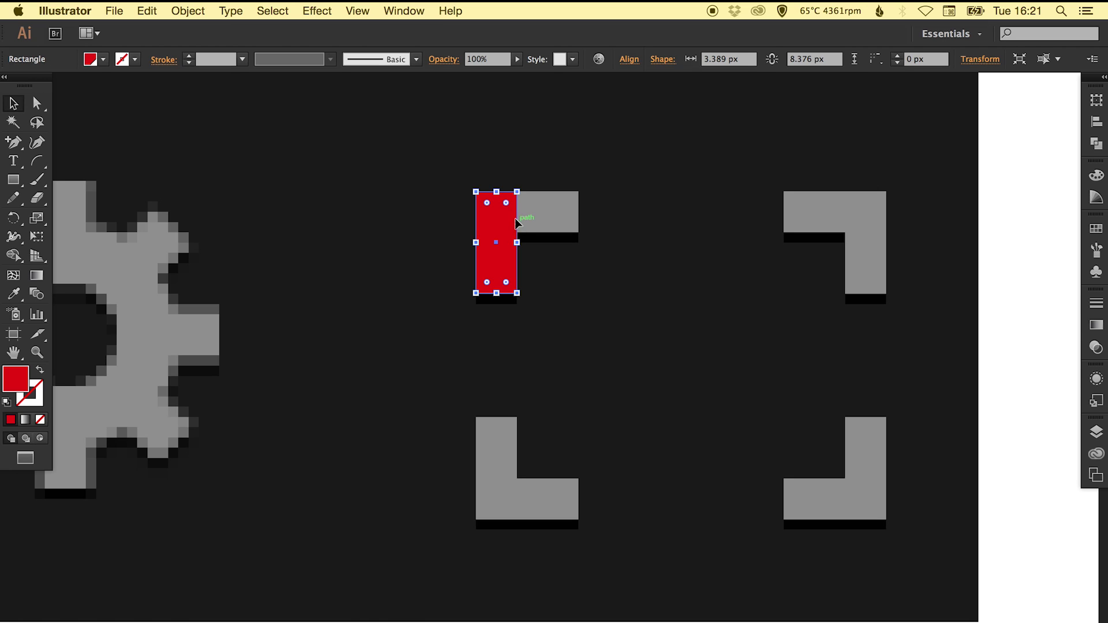
drag(502, 220, 570, 210)
key(r)
drag(549, 192, 623, 209)
key(v)
mouse_move(540, 243)
mouse_down()
mouse_move(540, 214)
mouse_move(537, 249)
mouse_up()
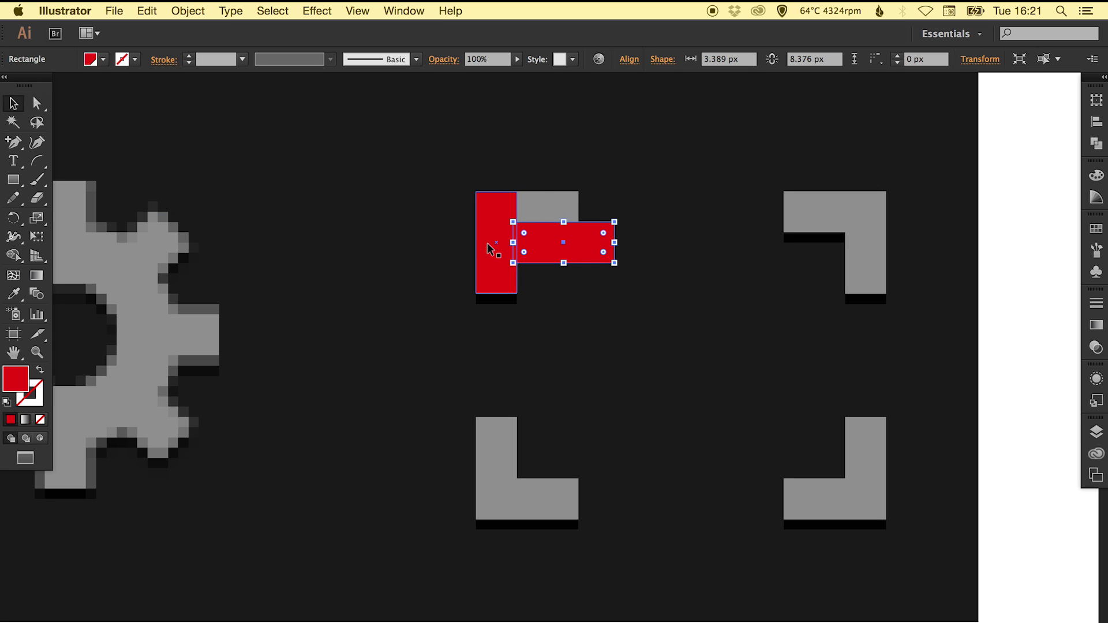
shift+click(495, 247)
click(680, 102)
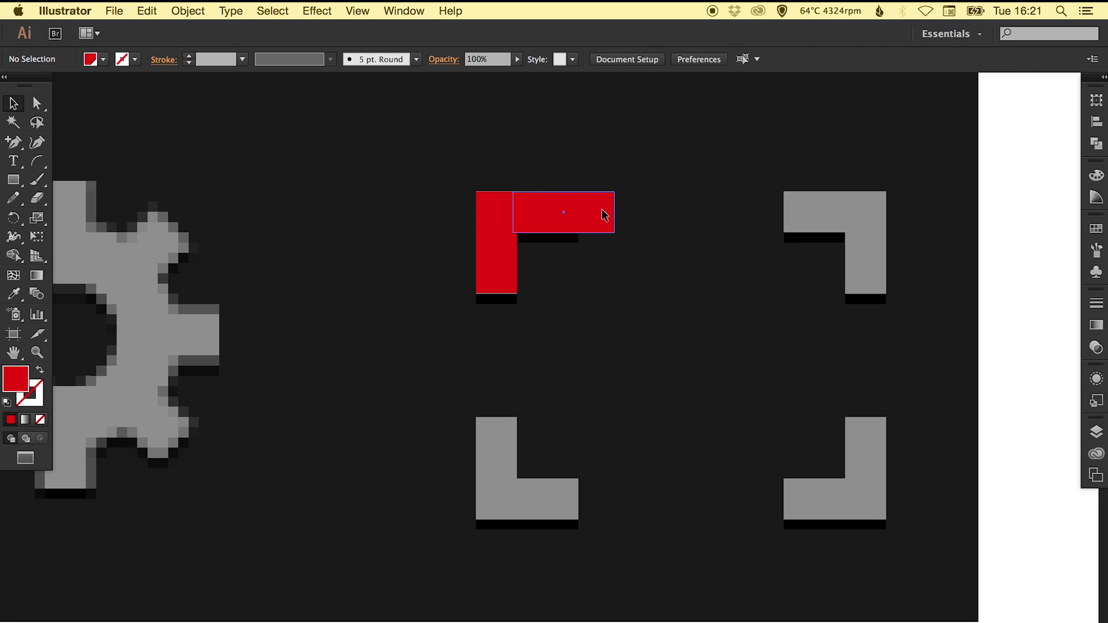
Shorten the horizontal rectangle to about 5.42 px so it ends at the right end of the top-left bracket
click(600, 213)
drag(615, 212, 581, 217)
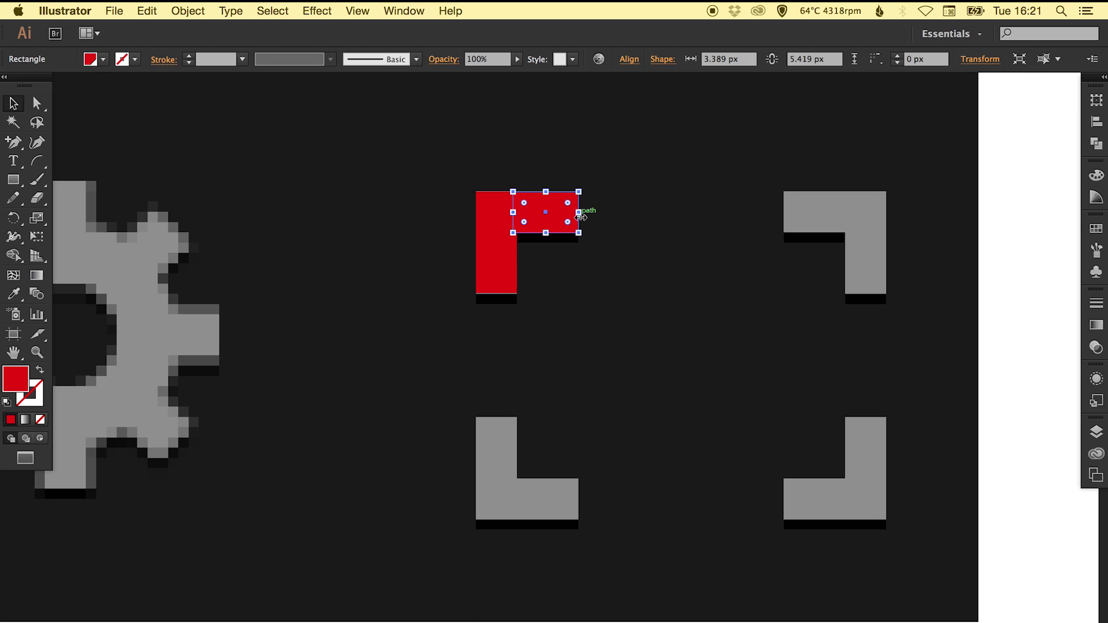
click(358, 12)
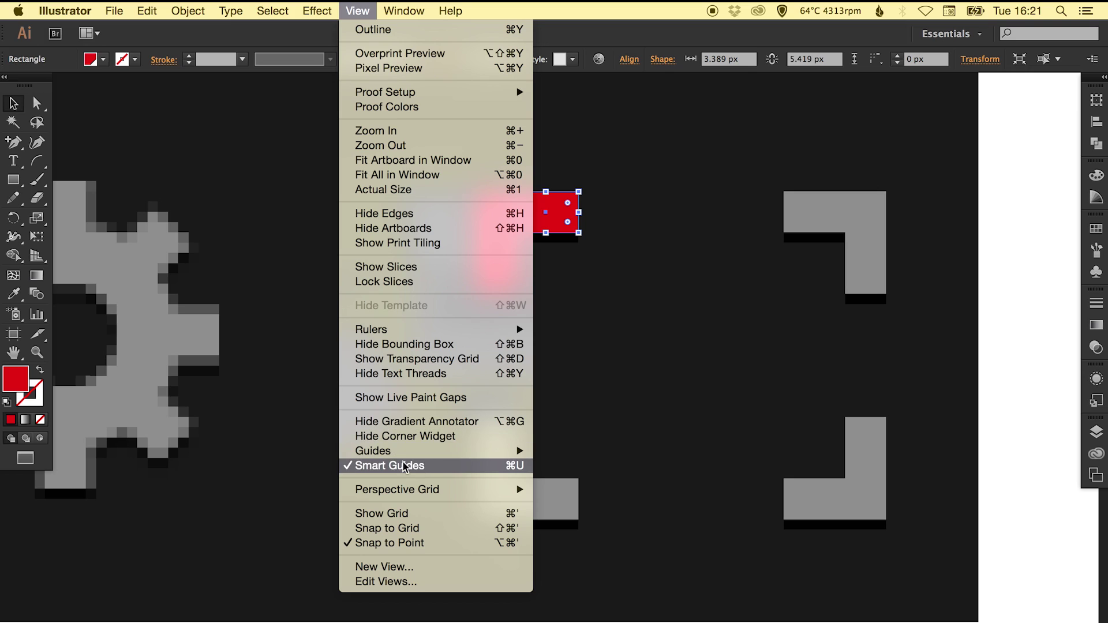
click(699, 350)
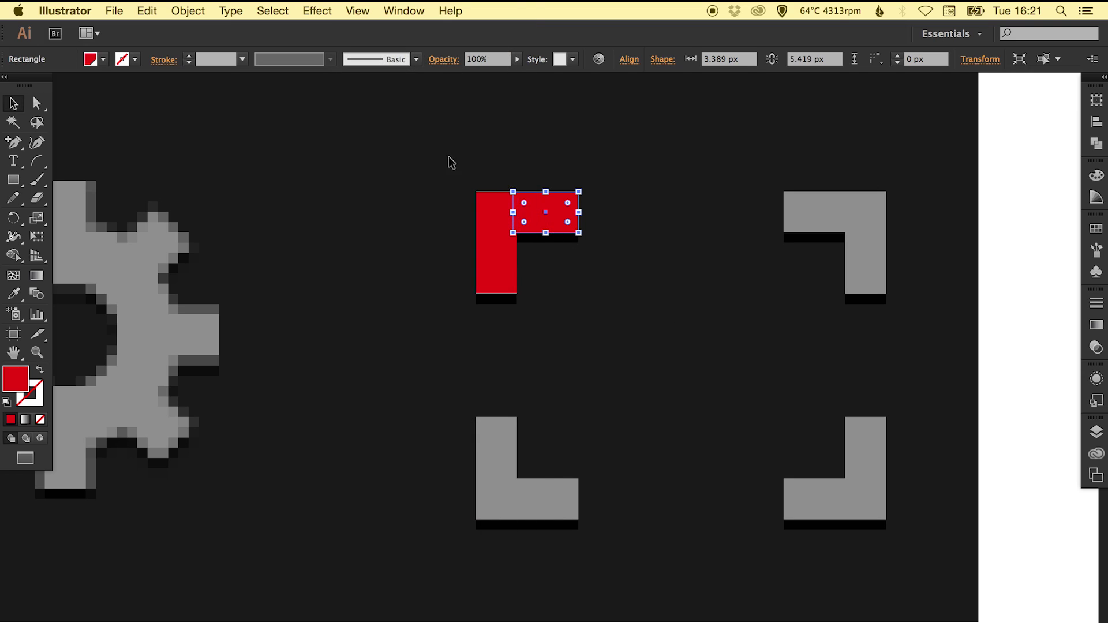
Move the horizontal rectangle flush against the vertical rectangle's right edge and shorten it to about 5.08 px to match the bracket
key(z)
drag(443, 151, 664, 297)
key(v)
drag(546, 315, 748, 323)
drag(693, 300, 584, 301)
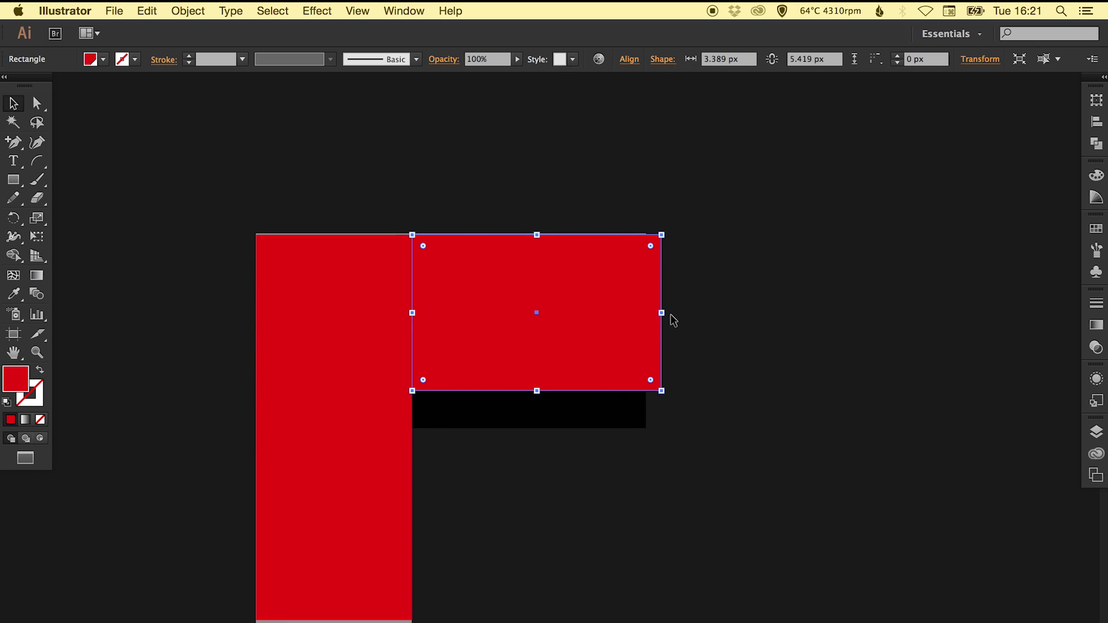
mouse_move(662, 313)
mouse_down()
mouse_move(615, 314)
mouse_move(646, 315)
mouse_up()
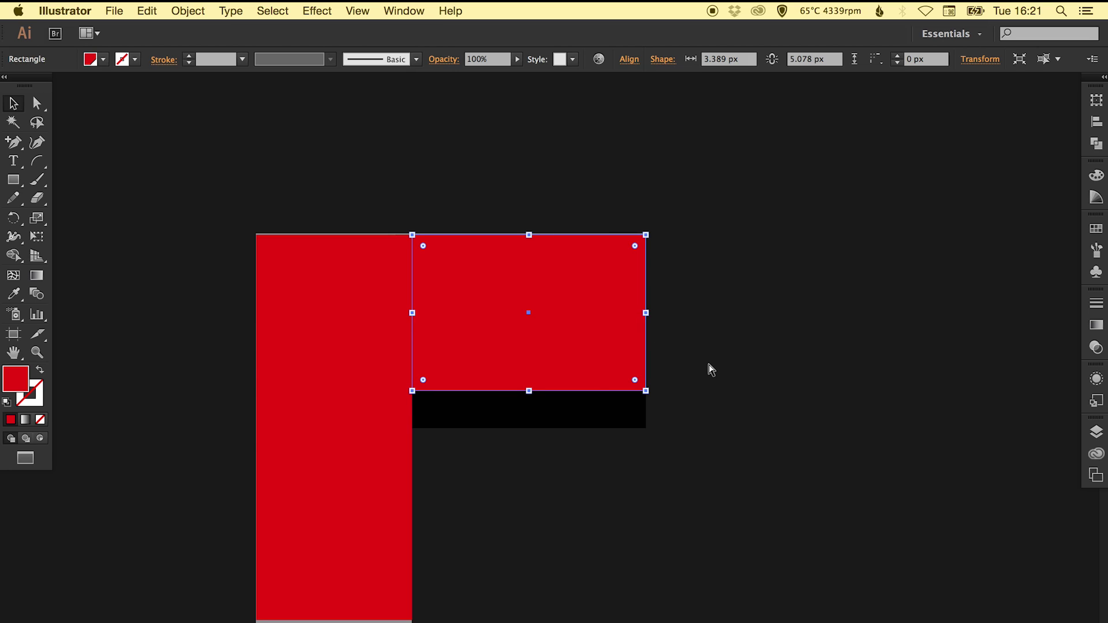
Unite the vertical and horizontal red rectangles into a single L-shaped top-left bracket for the fullscreen icon
key(super+minus)
key(super+minus)
key(super+minus)
key(super+minus)
click(709, 364)
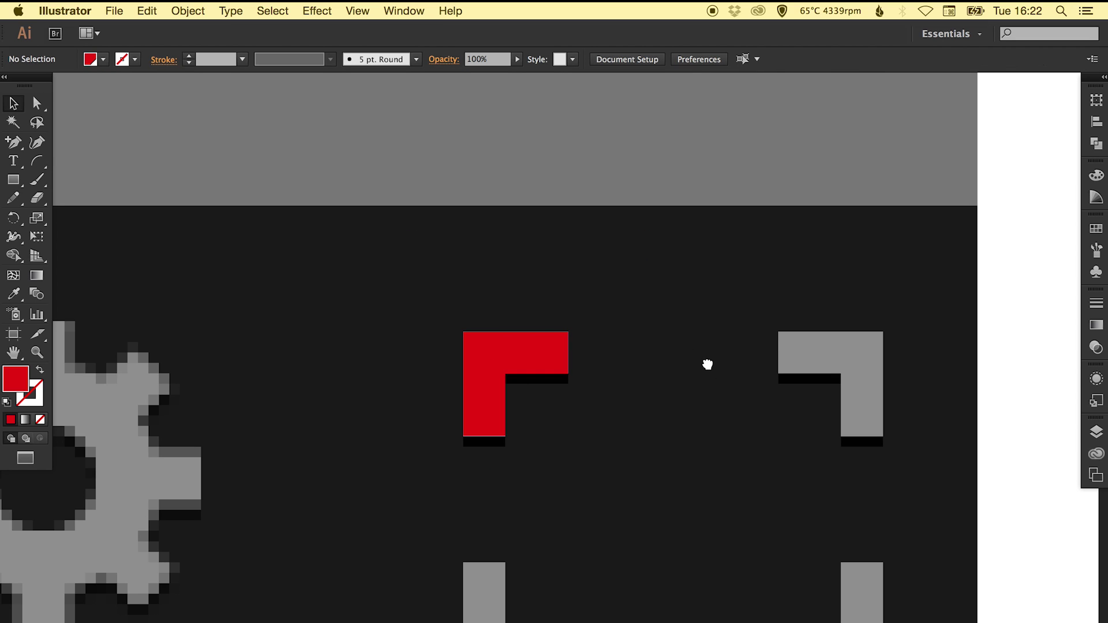
drag(708, 364, 587, 327)
click(354, 374)
shift+click(421, 316)
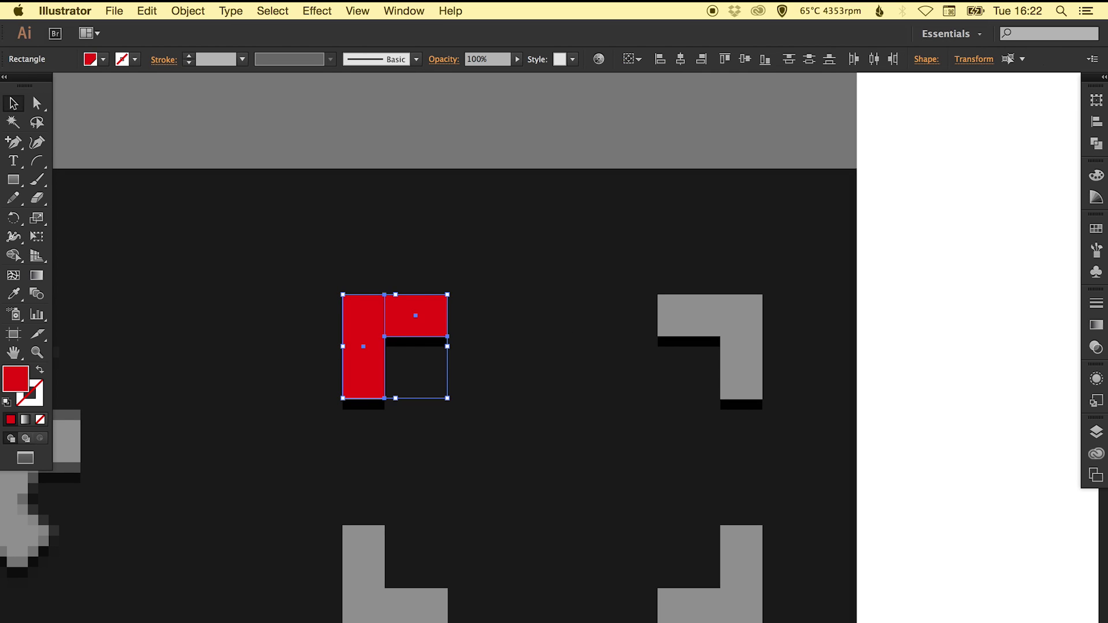
click(1096, 143)
click(908, 124)
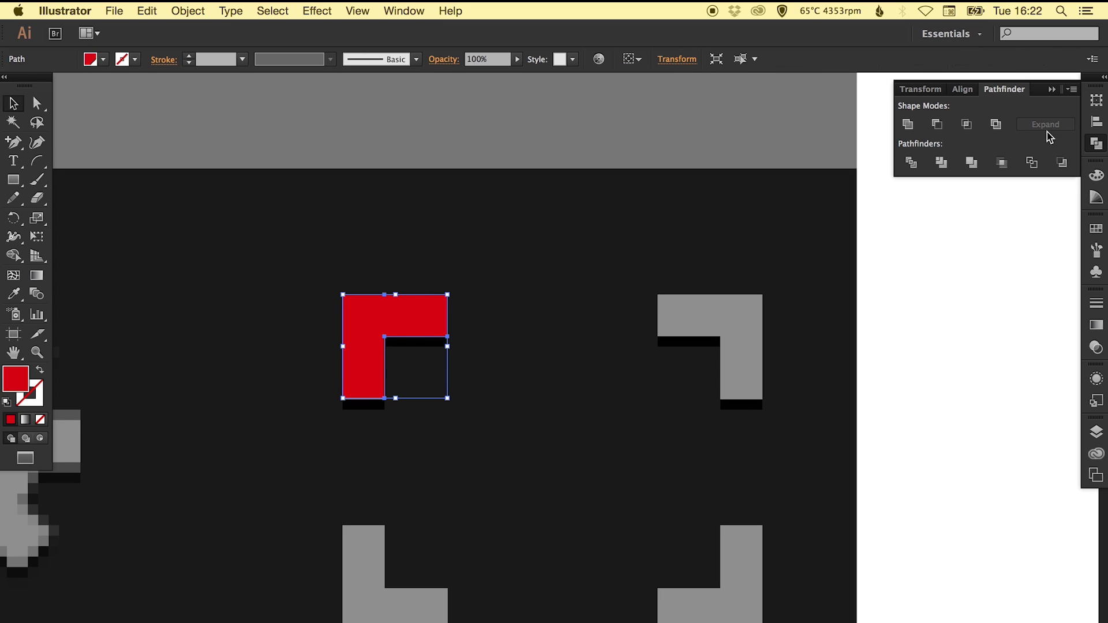
click(1096, 143)
click(558, 265)
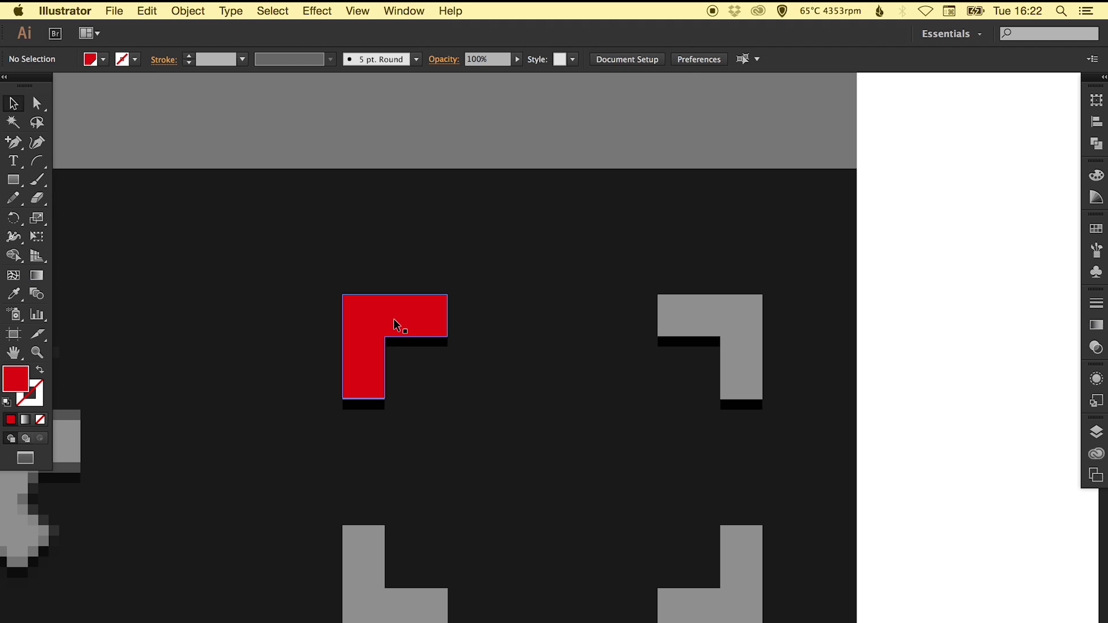
Duplicate the top-left bracket, rotate the copy 90° clockwise and fit it over the fullscreen icon's top-right bracket
drag(396, 324, 724, 309)
key(r)
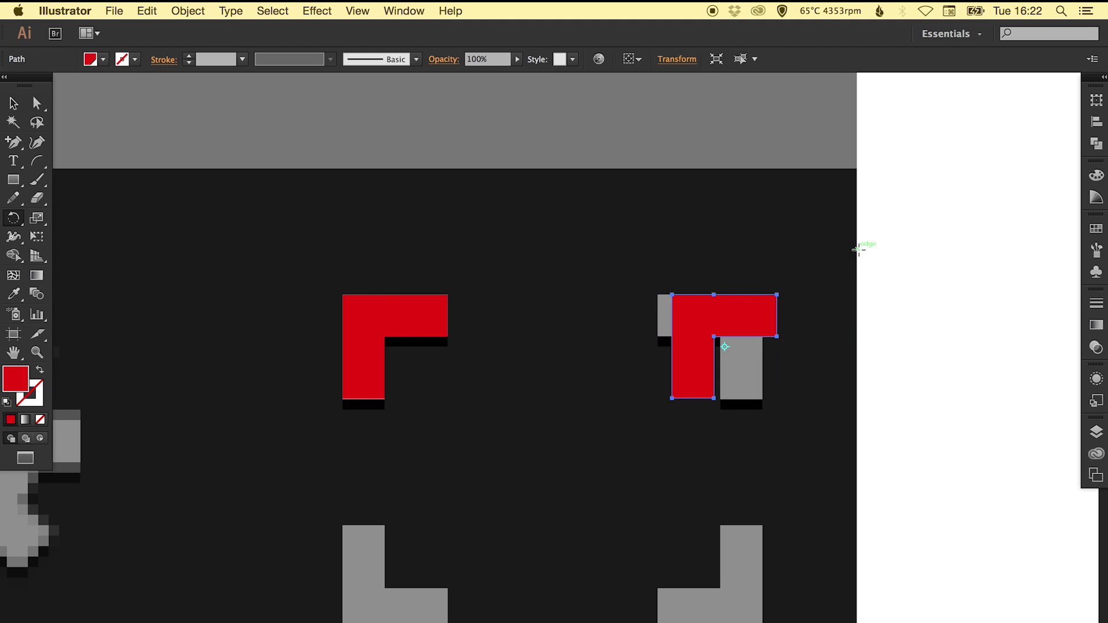
drag(859, 250, 785, 466)
key(v)
drag(761, 335, 747, 334)
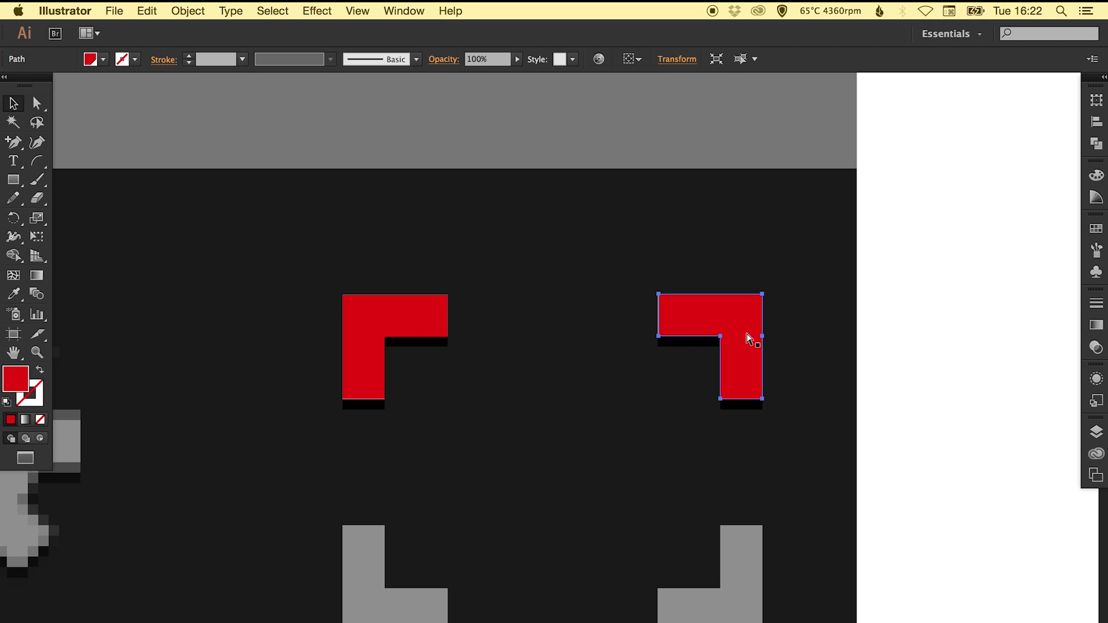
key(super+shift+a)
Duplicate both top brackets down to the fullscreen icon's lower corners and rotate the copies 180° to match the bottom brackets
click(695, 310)
shift+click(423, 322)
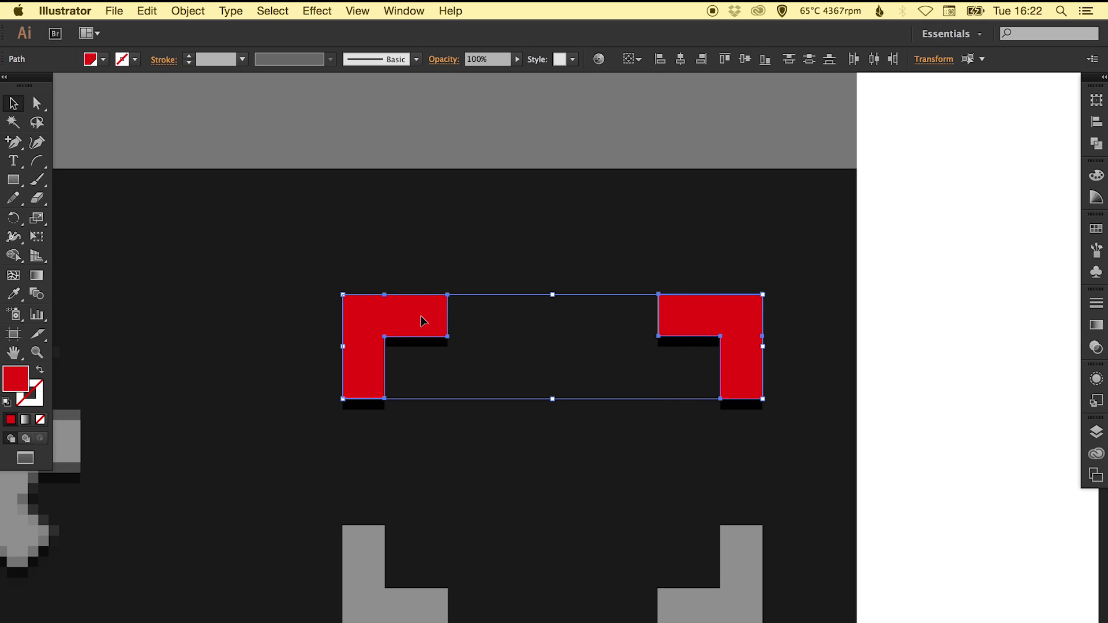
scroll(425, 260, down, 3)
drag(426, 251, 404, 488)
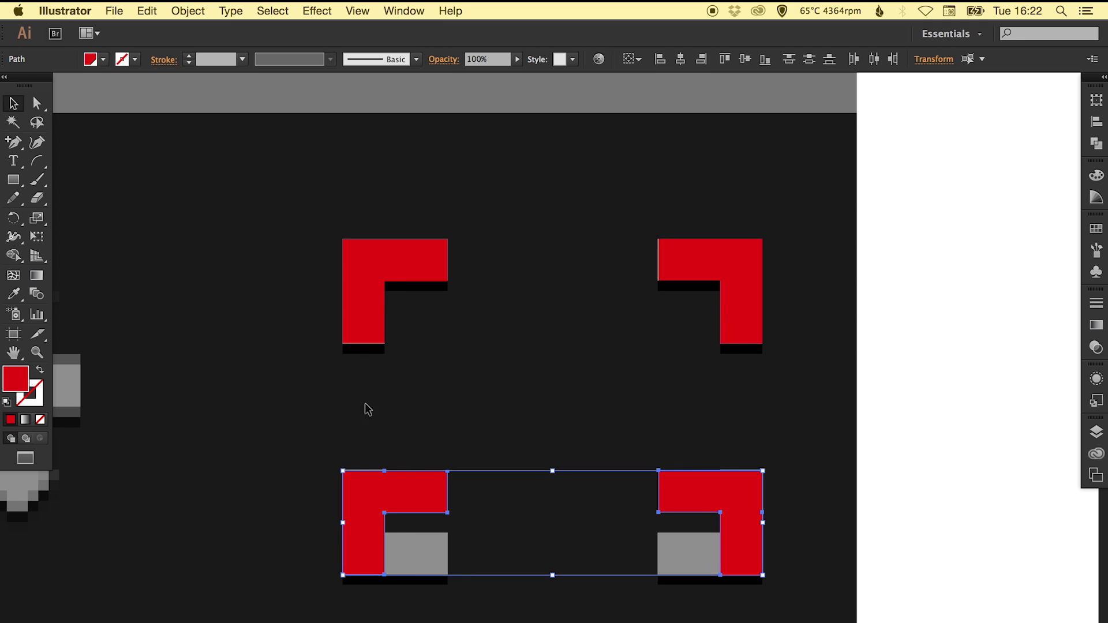
key(r)
drag(332, 369, 809, 564)
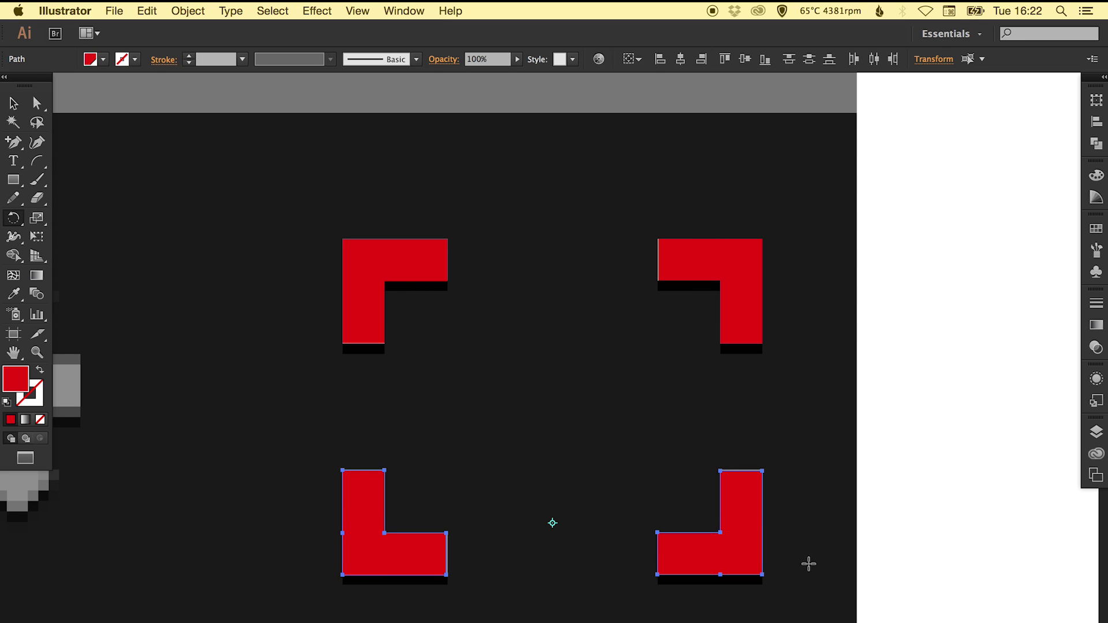
key(v)
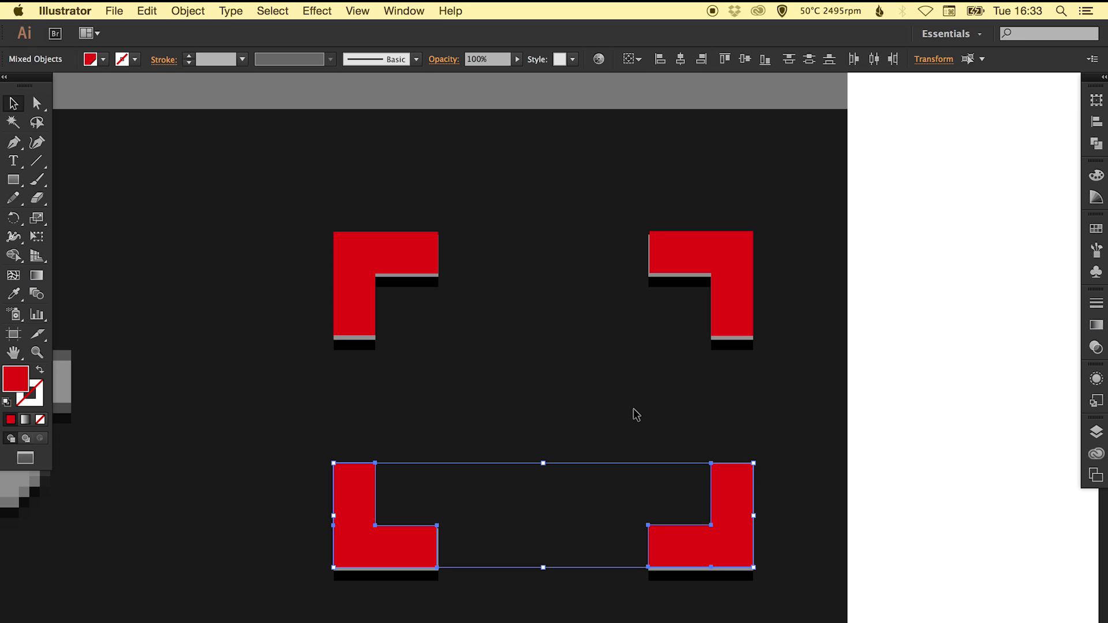
Combine the four red fullscreen brackets into one compound path
click(710, 257)
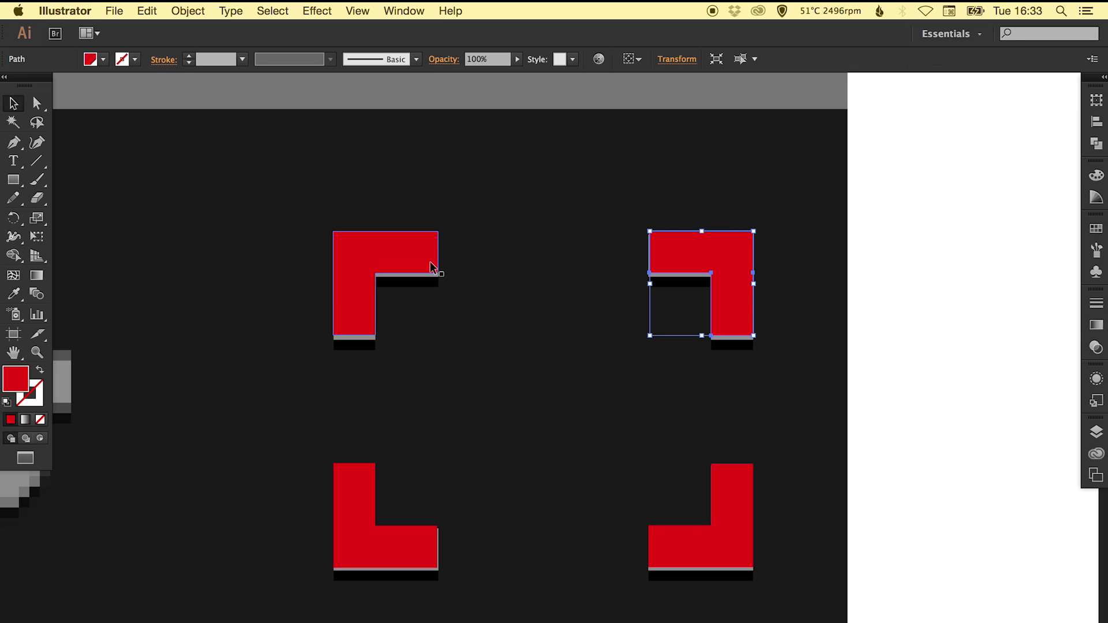
shift+click(430, 266)
shift+click(410, 545)
shift+click(670, 553)
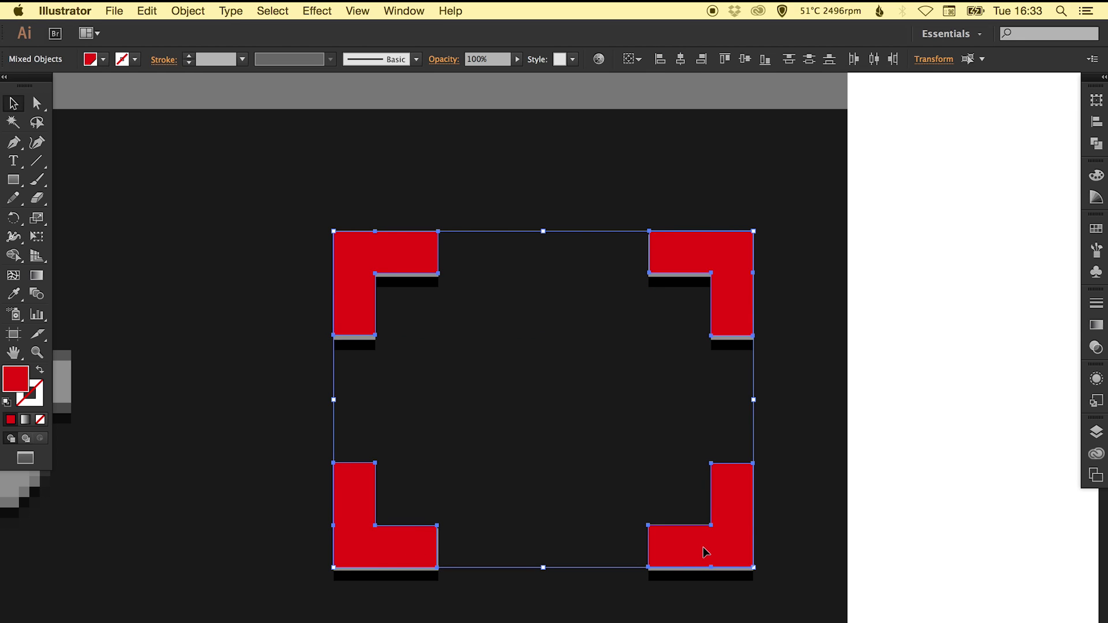
click(199, 10)
mouse_move(240, 477)
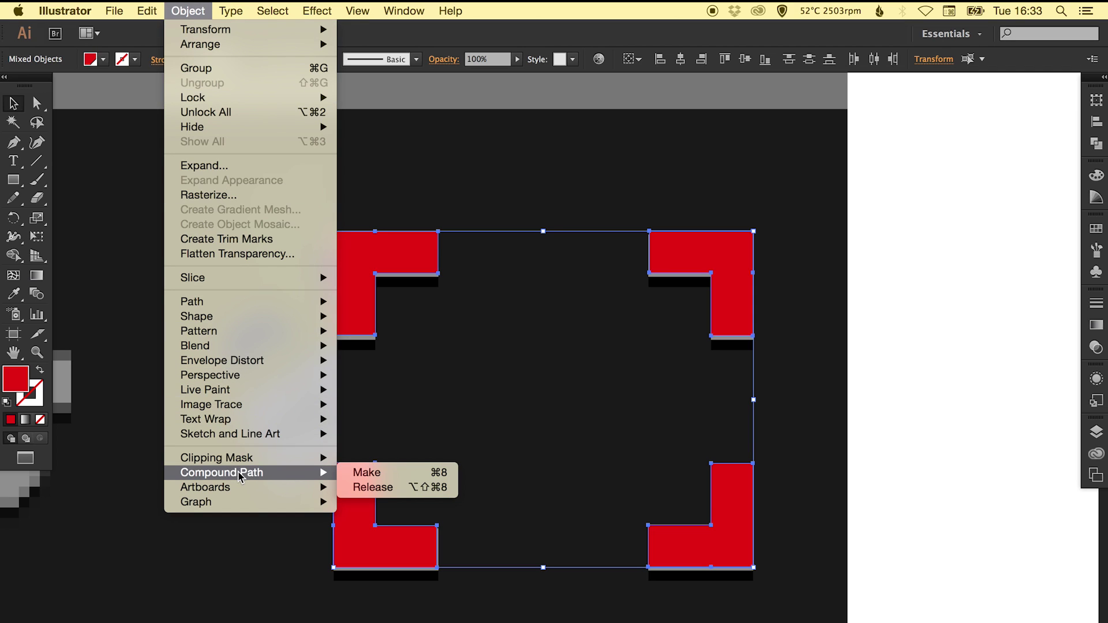
click(383, 480)
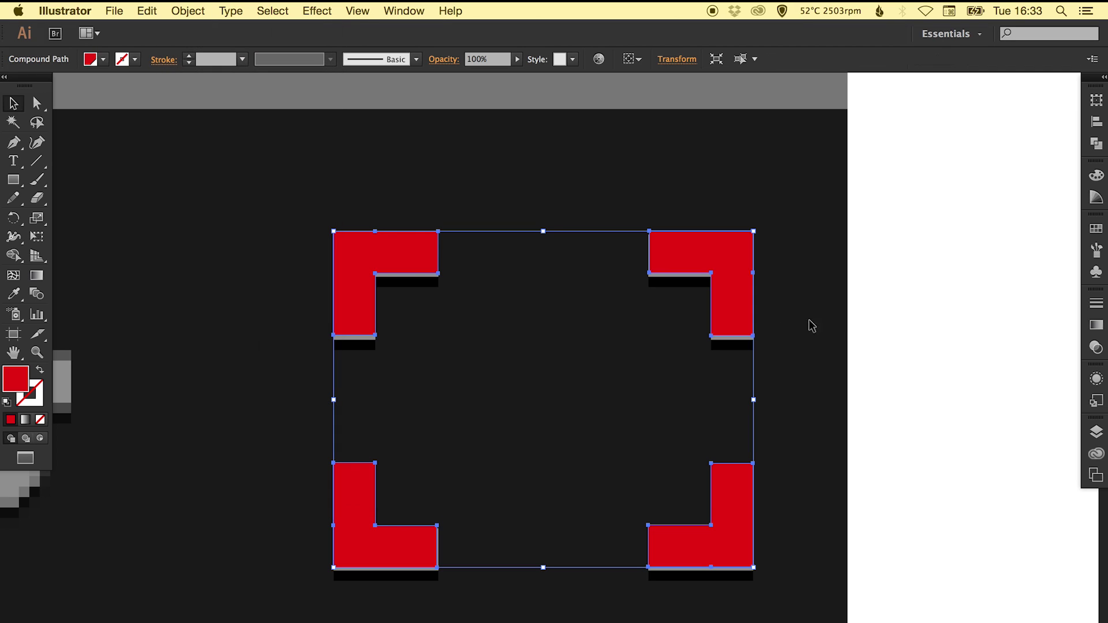
Move the red fullscreen icon straight down to the dark vector bar, in line with the other red icons
key(super)
key(super+minus)
key(super+minus)
key(super+minus)
key(super+minus)
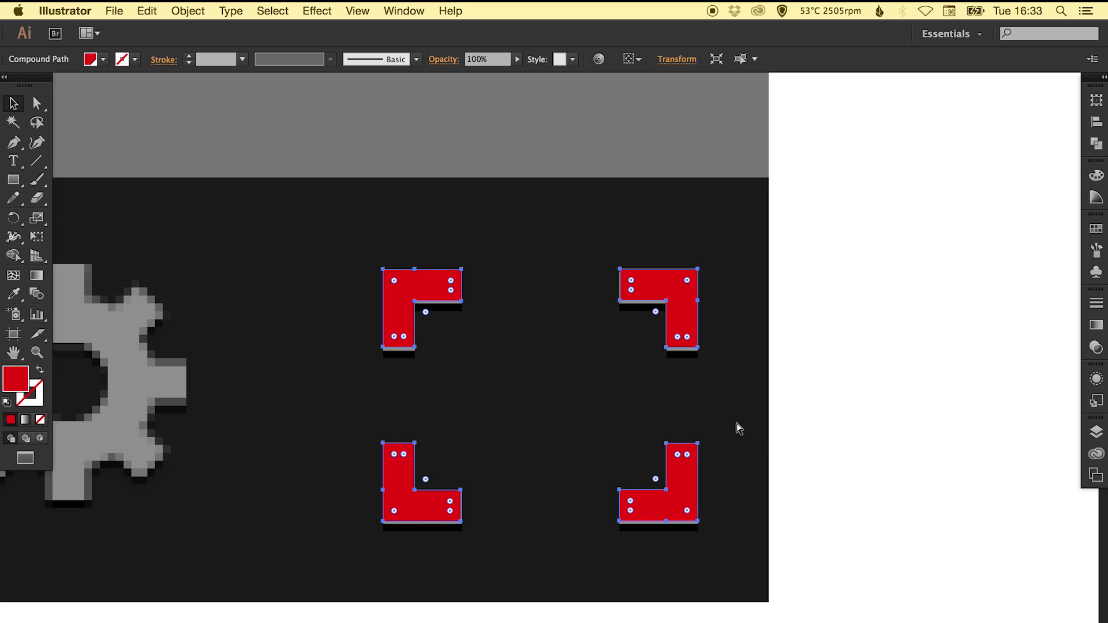
key(space)
drag(503, 362, 629, 177)
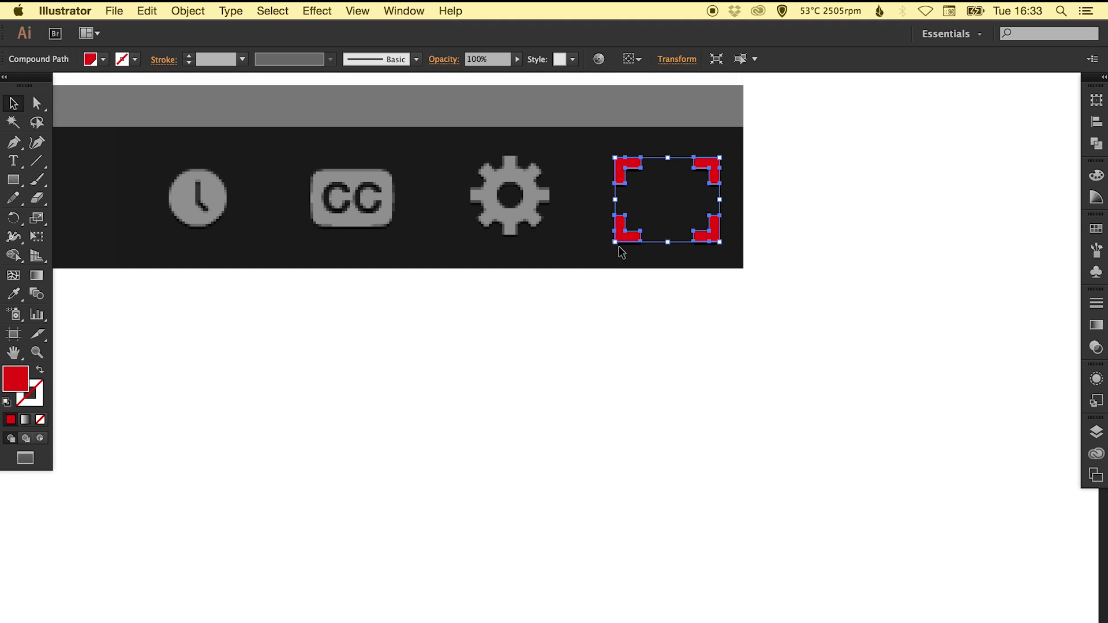
drag(628, 245, 628, 622)
Try replacing the first digit of the red time text with 3, and undo the change
key(space)
drag(558, 566, 1042, 503)
scroll(261, 508, left, 10)
scroll(261, 508, down, 2)
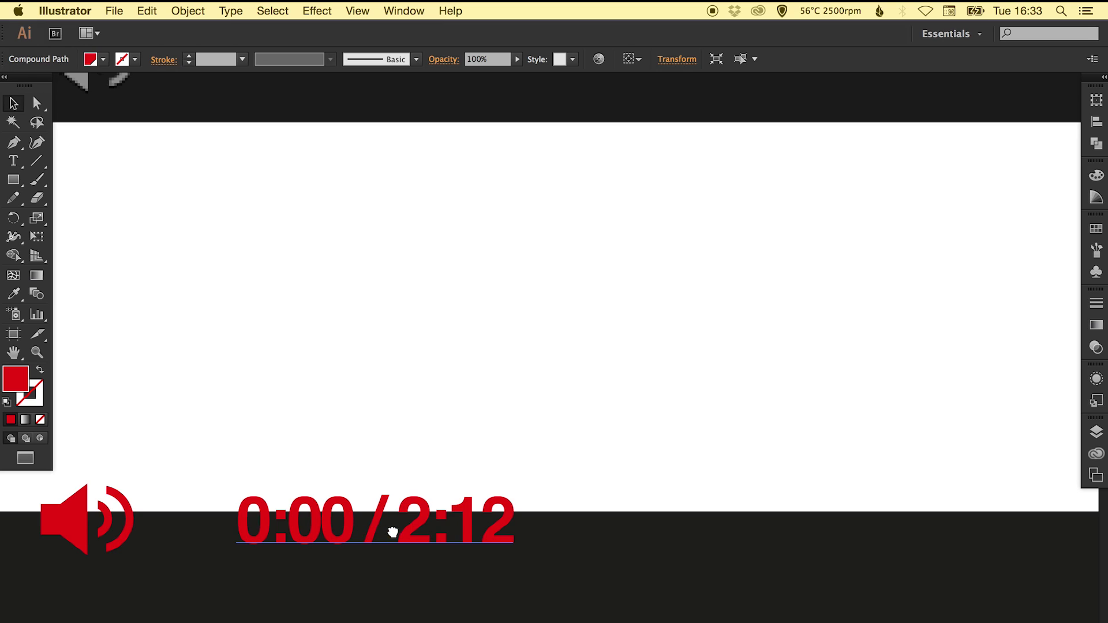
scroll(391, 528, left, 10)
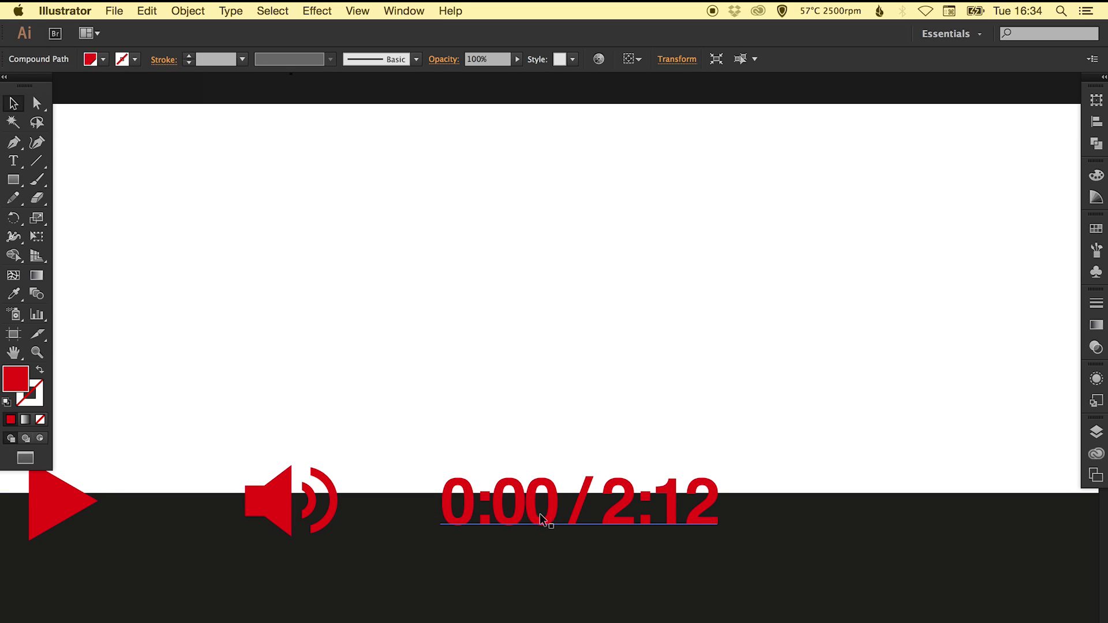
key(t)
drag(442, 502, 475, 503)
text(3)
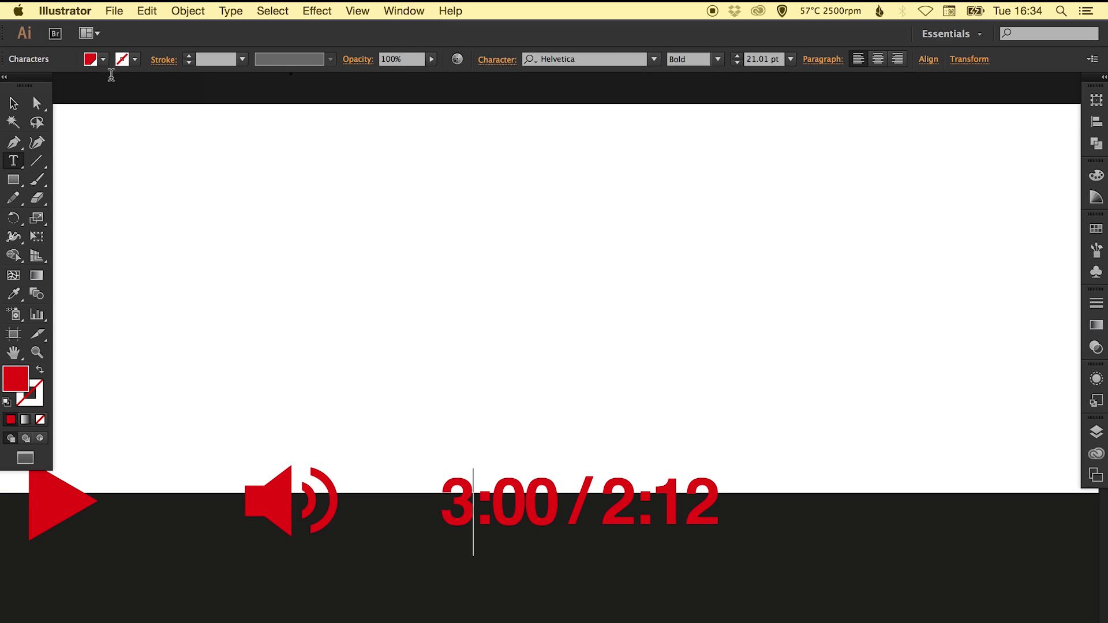
click(14, 106)
key(super+z)
click(420, 321)
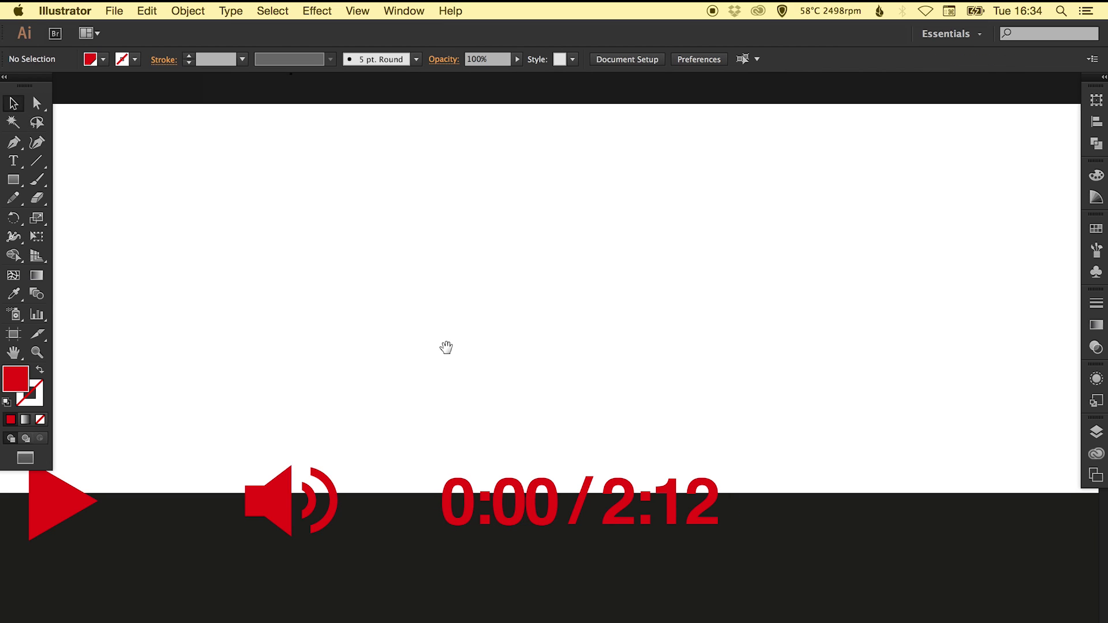
Convert the red time text 0:00 / 2:12 to outlines
click(535, 506)
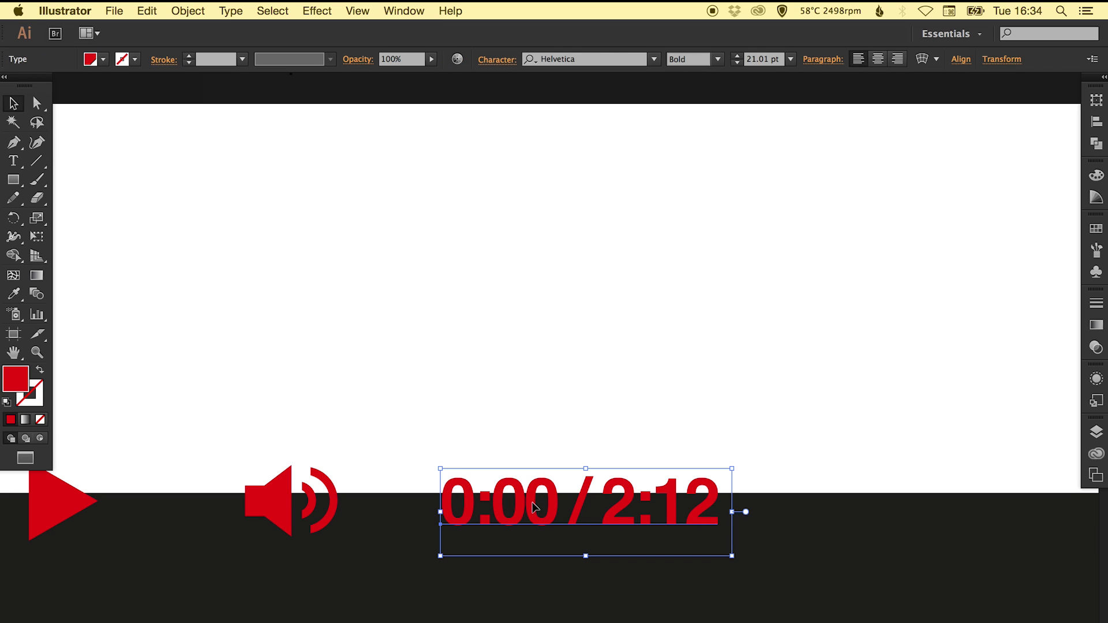
click(232, 10)
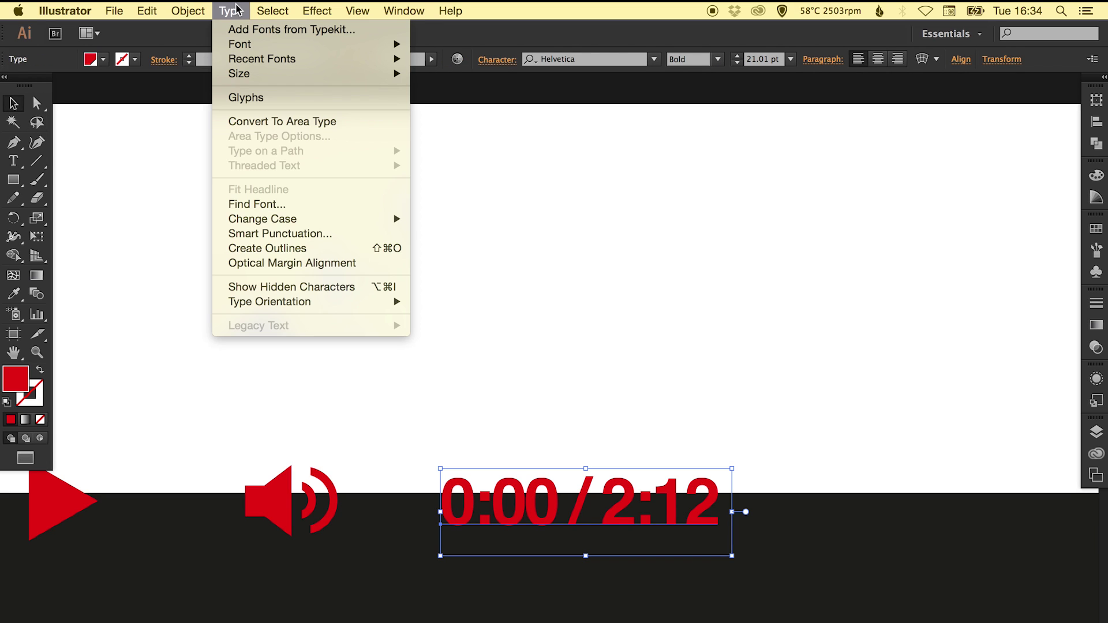
click(250, 248)
drag(454, 324, 589, 443)
click(452, 386)
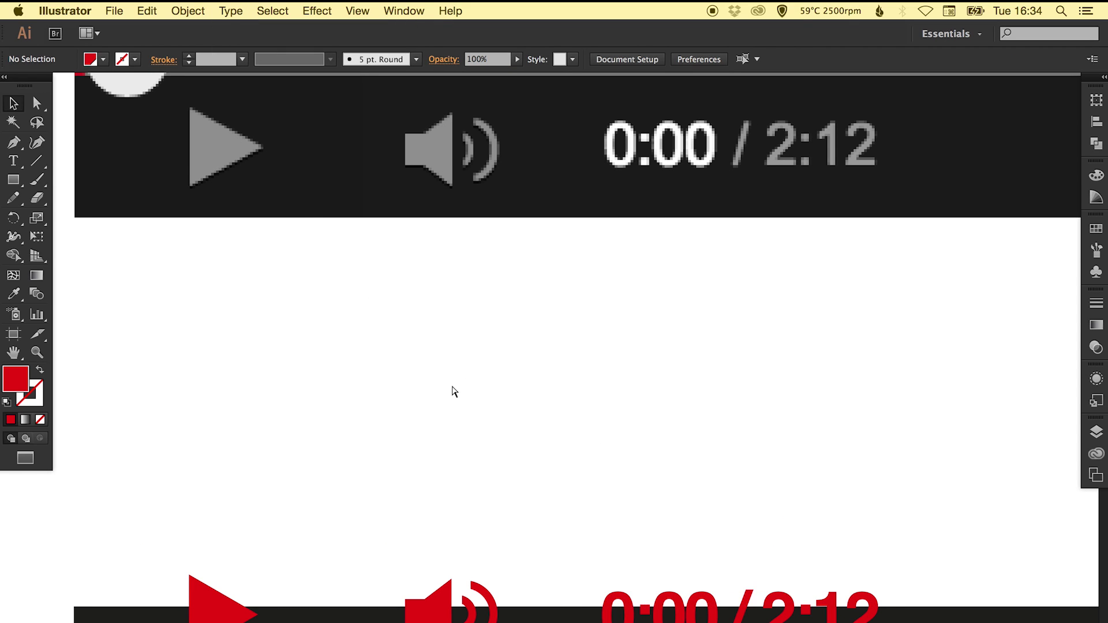
Fill all the red icons and the outlined time text with the grey swatch C=0 M=0 Y=0 K=60
key(super+minus)
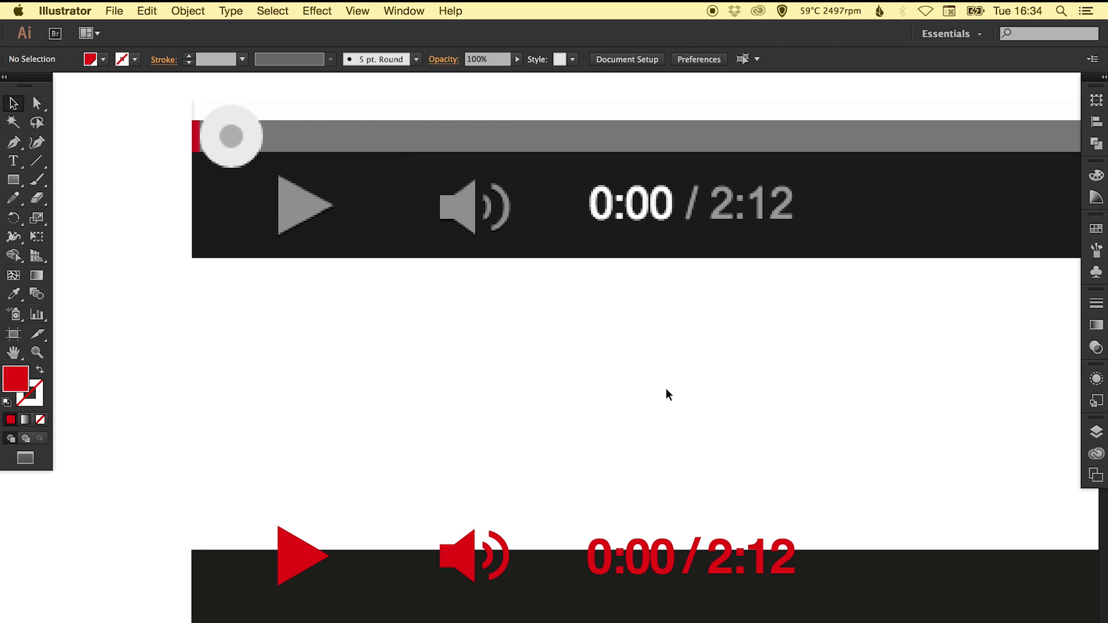
drag(681, 404, 643, 372)
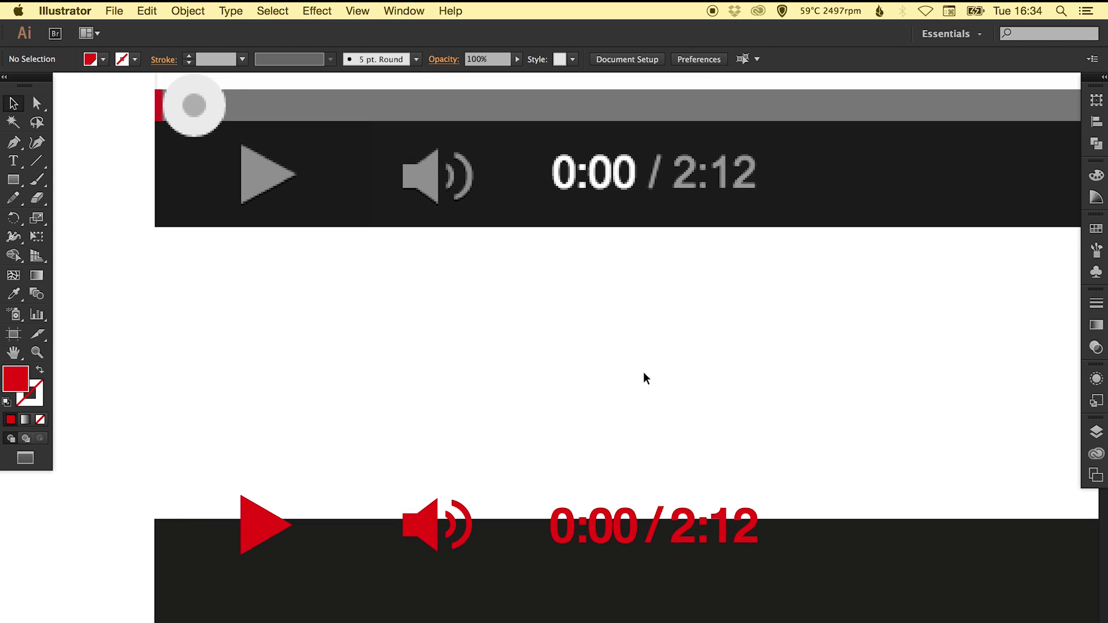
drag(194, 242, 195, 271)
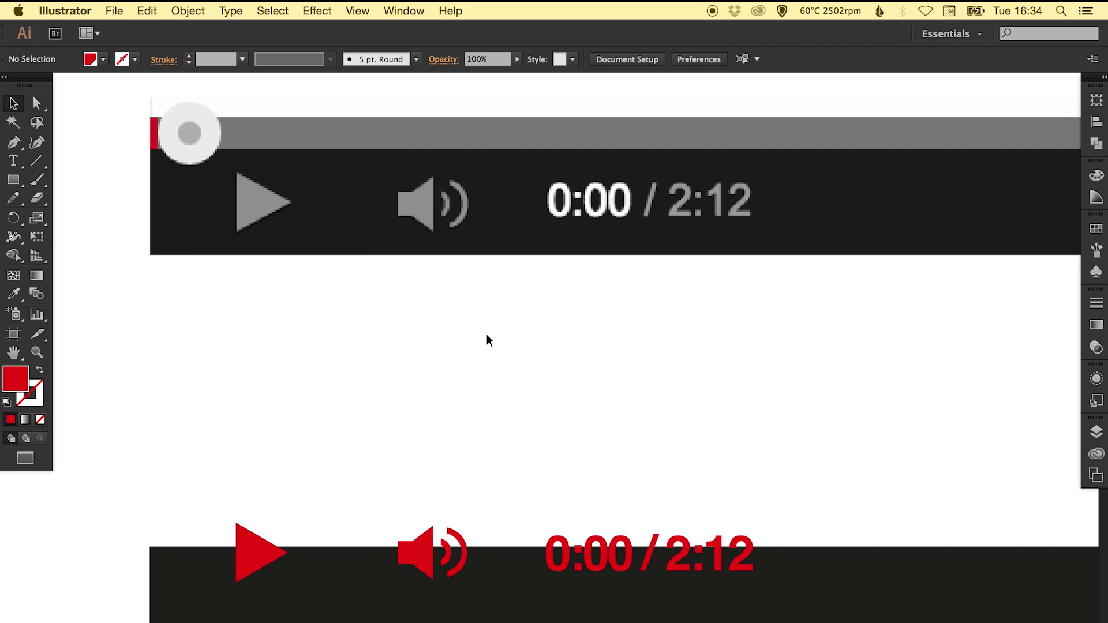
scroll(728, 498, right, 15)
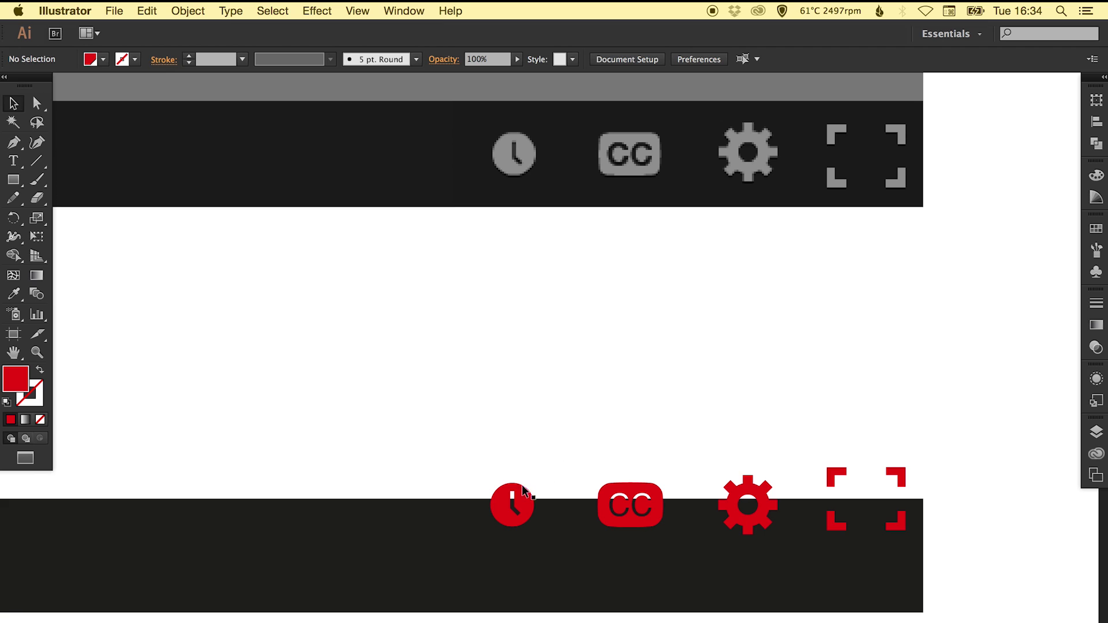
drag(460, 438, 963, 490)
scroll(408, 500, left, 8)
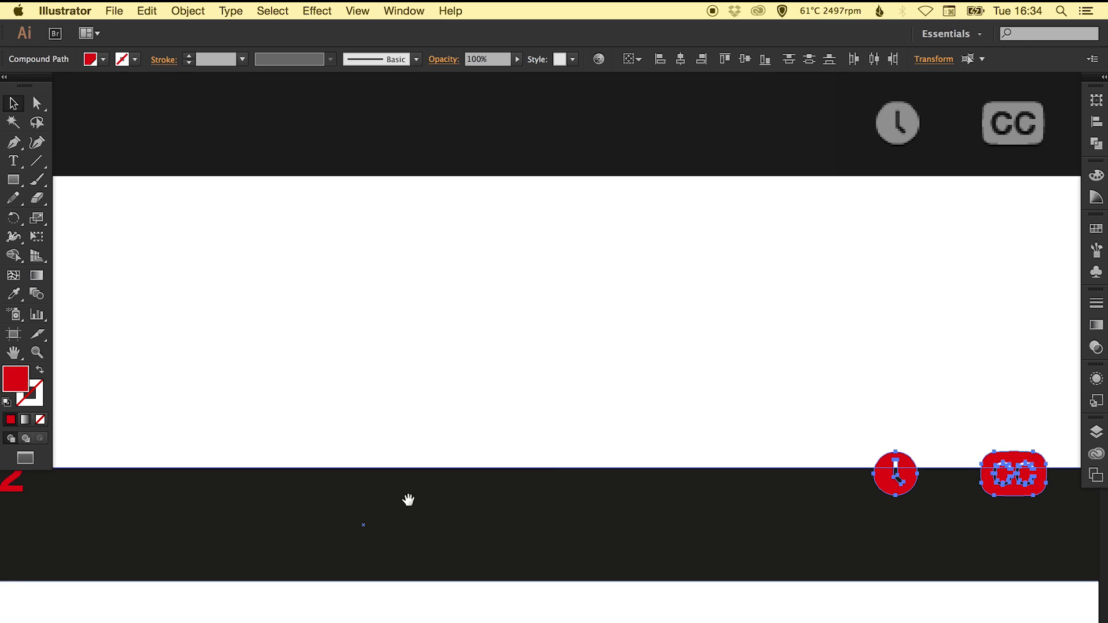
scroll(408, 500, left, 10)
shift+click(693, 491)
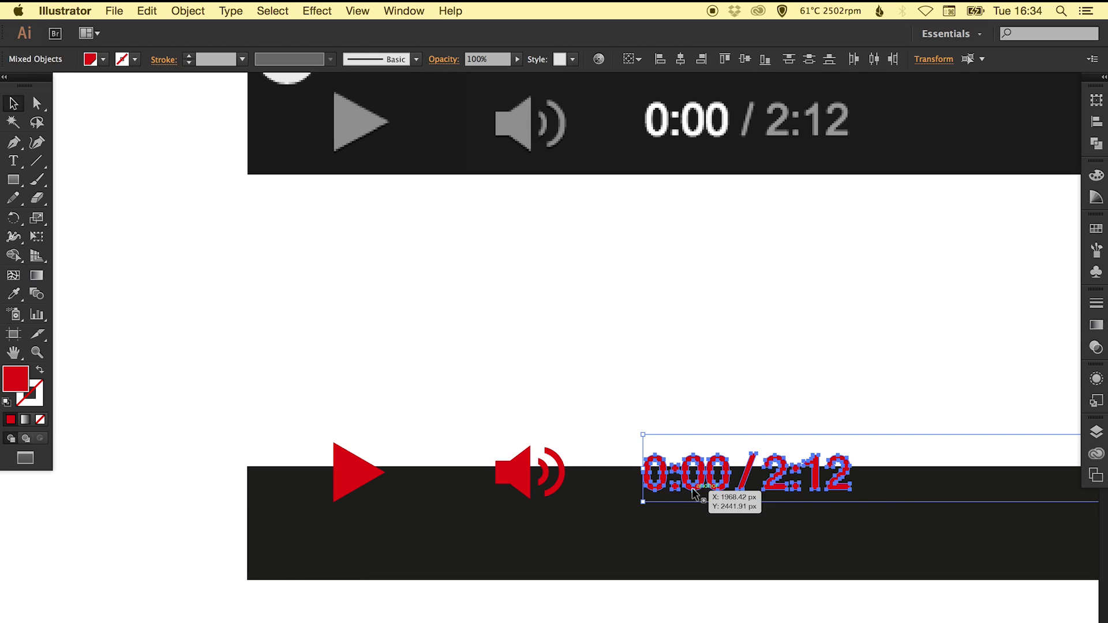
shift+click(514, 472)
shift+click(338, 473)
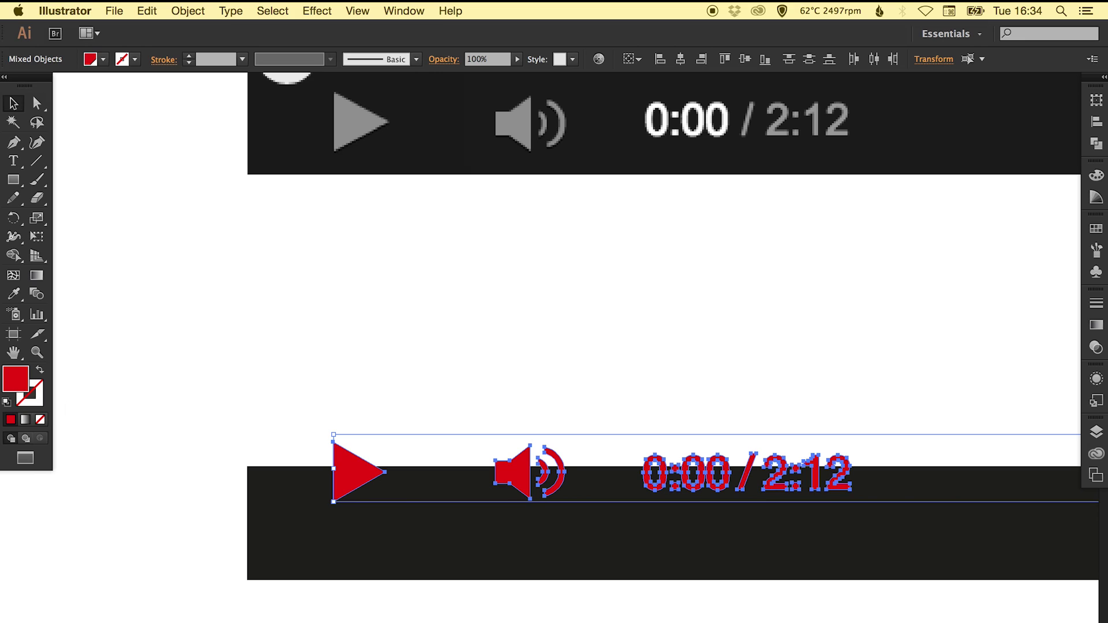
click(1096, 230)
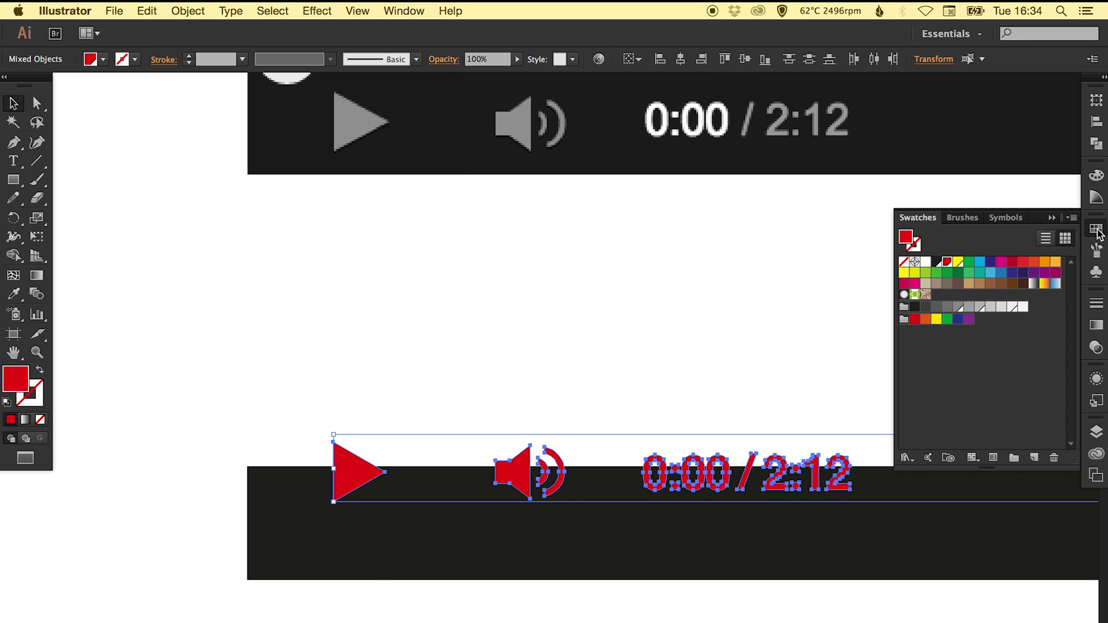
click(958, 307)
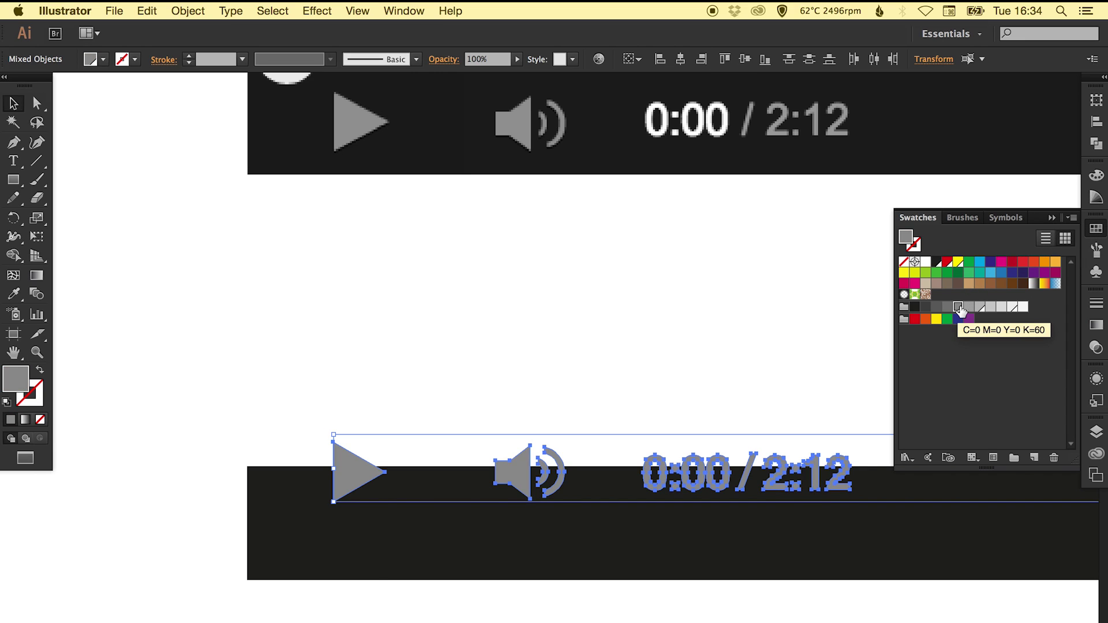
click(1098, 230)
click(786, 314)
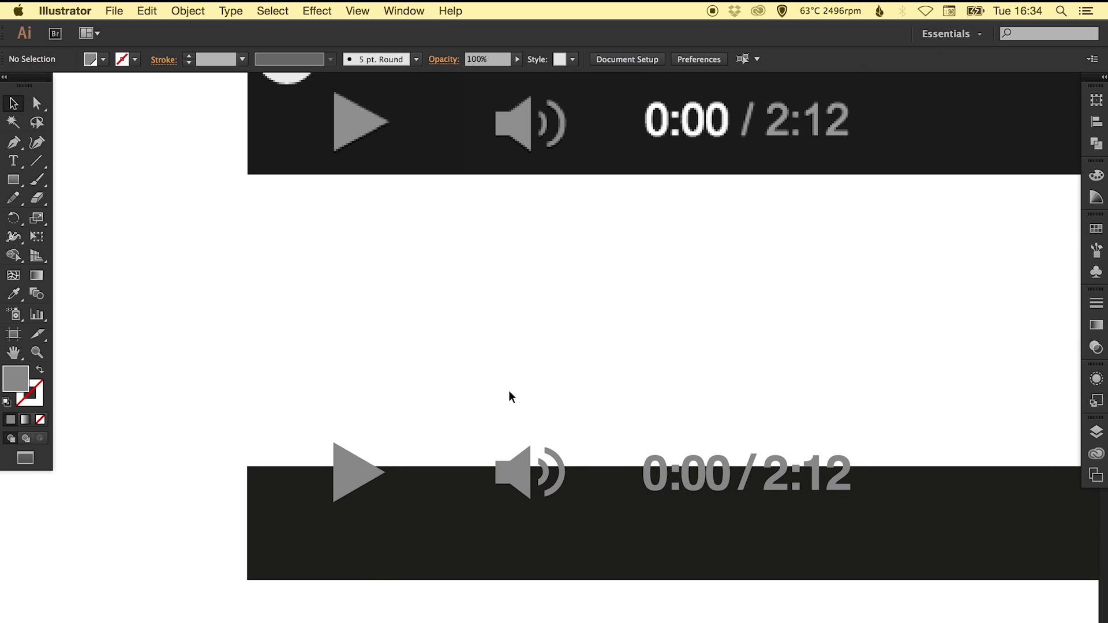
Align all the grey icons, the time text and the dark bar to a common vertical centre
key(super+minus)
key(super+minus)
drag(784, 381, 482, 398)
drag(93, 407, 978, 541)
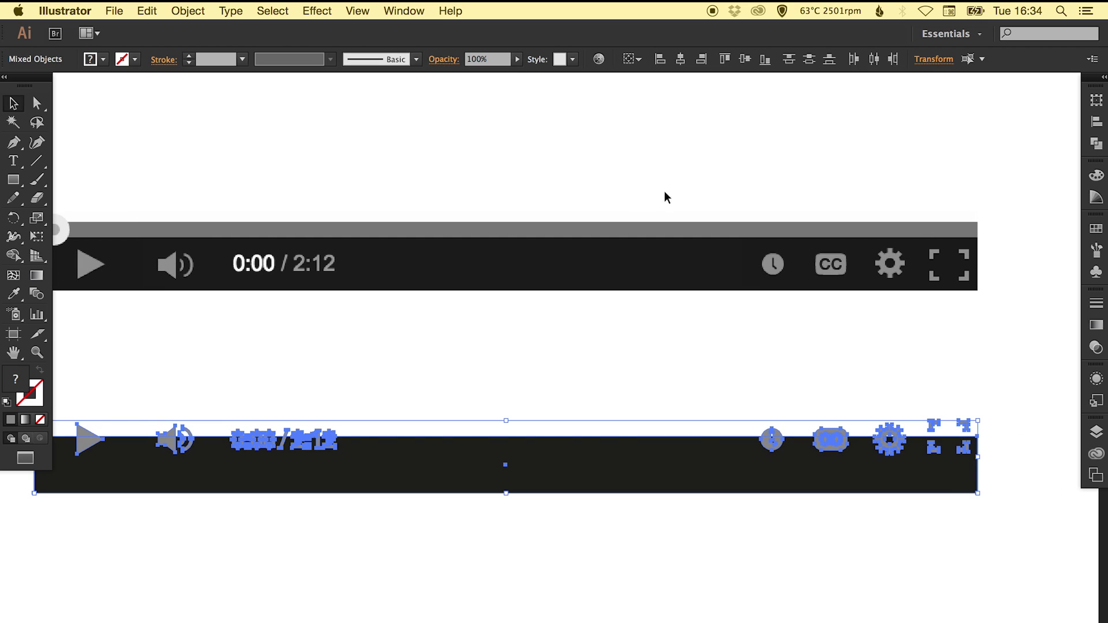
click(745, 59)
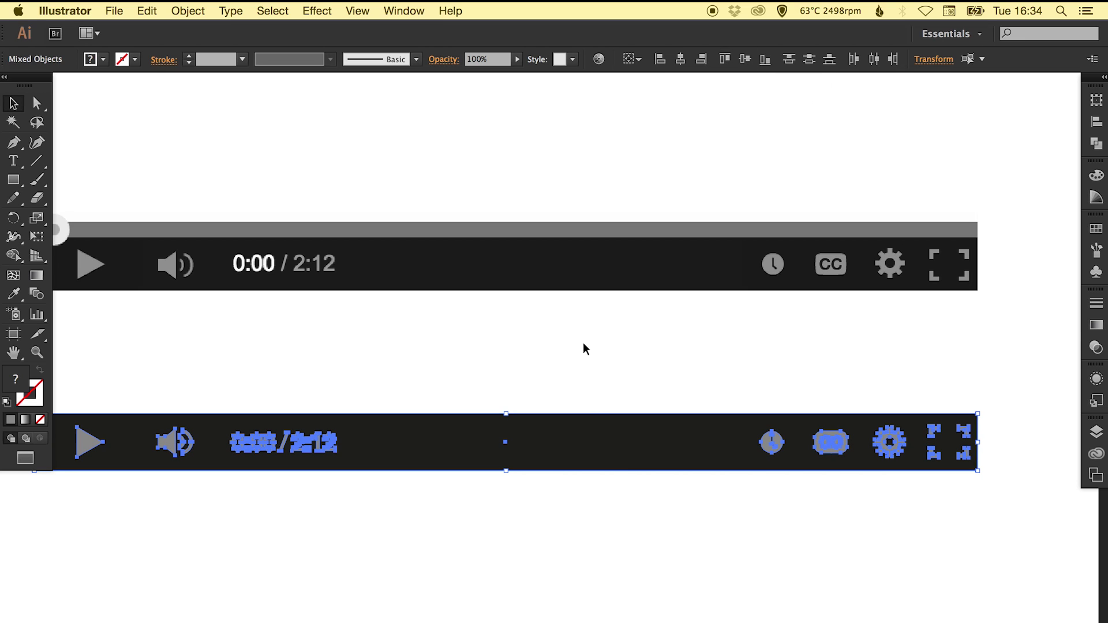
Place a copy of the dark bar above the original and fill it with the grey swatch used for the icons
click(637, 596)
drag(497, 495, 613, 506)
scroll(576, 512, left, 4)
scroll(576, 512, up, 1)
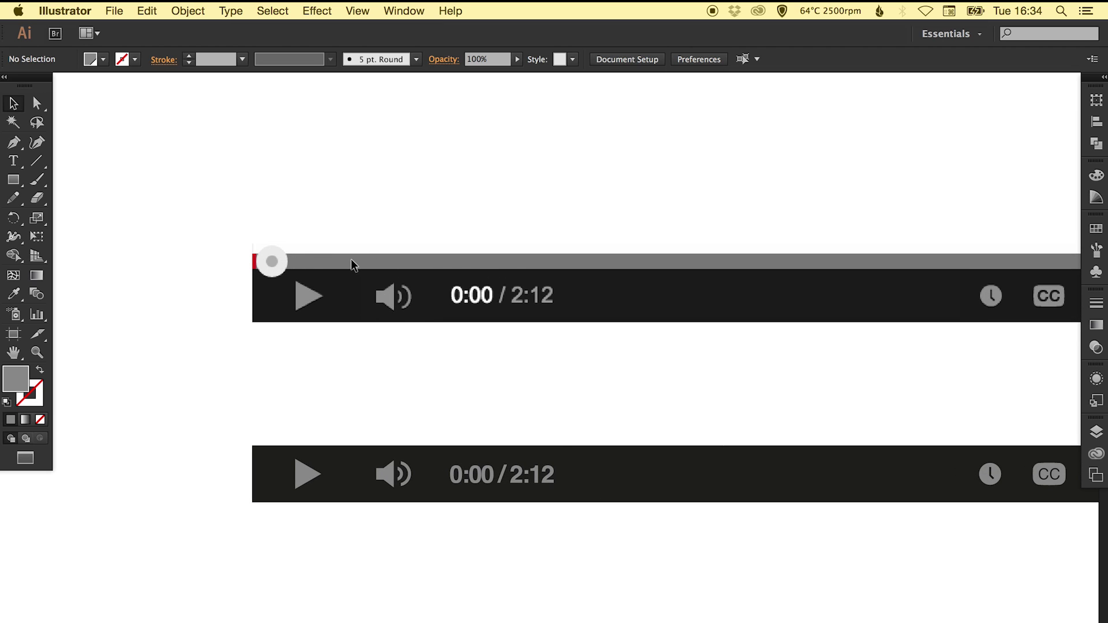
key(z)
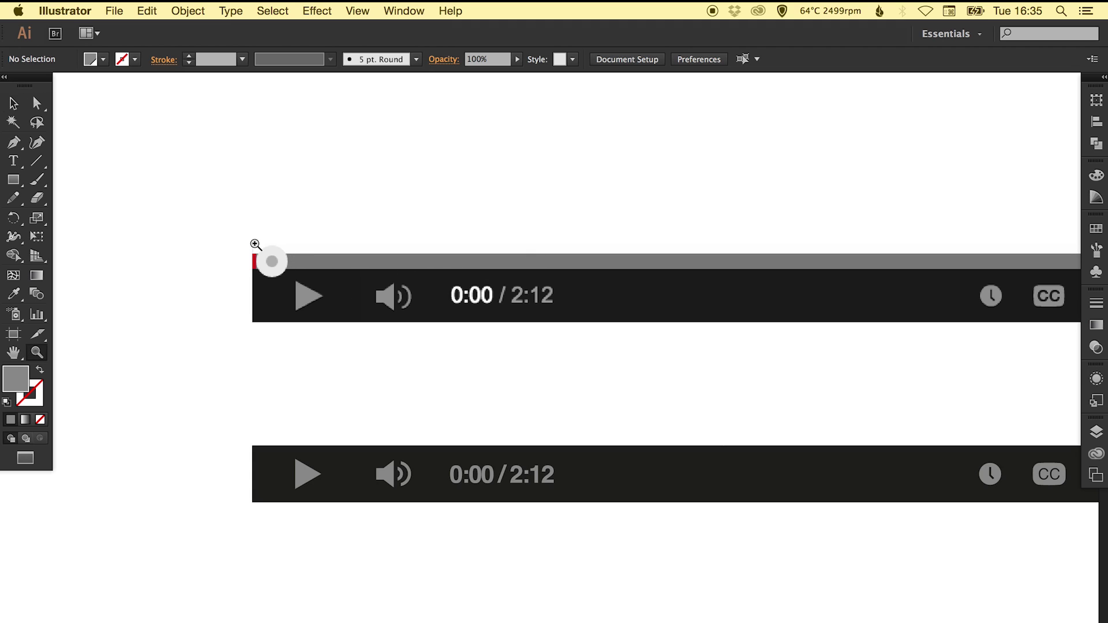
drag(191, 218, 531, 396)
key(v)
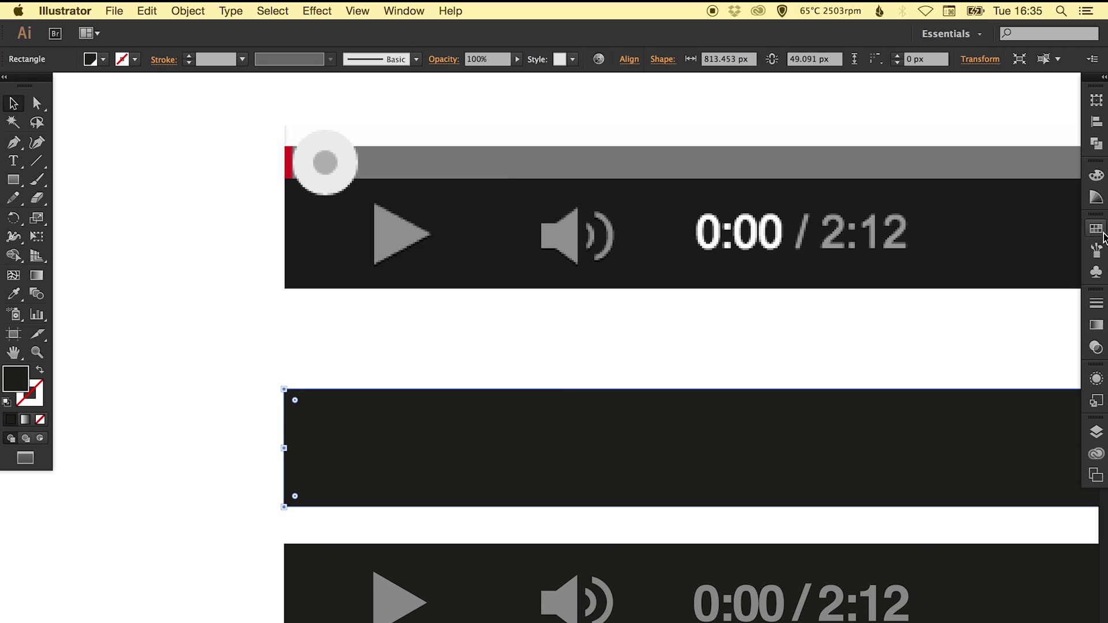
click(1096, 229)
click(959, 307)
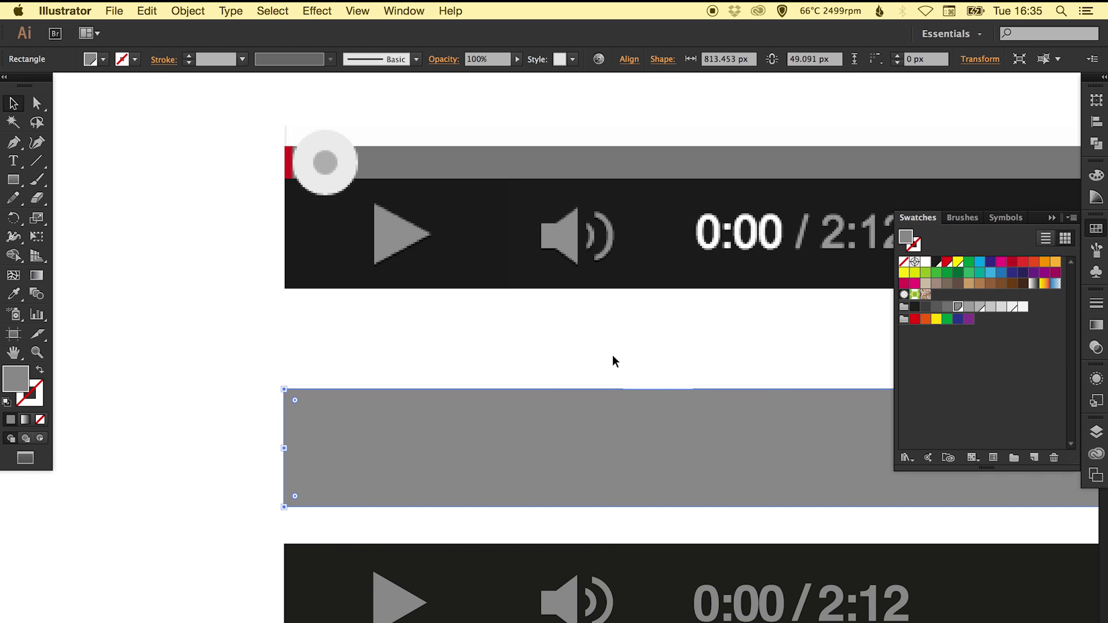
click(1097, 233)
Reduce the grey bar's height from its upper edge to about 14.6 px, matching the progress track in the screenshot
scroll(470, 334, right, 15)
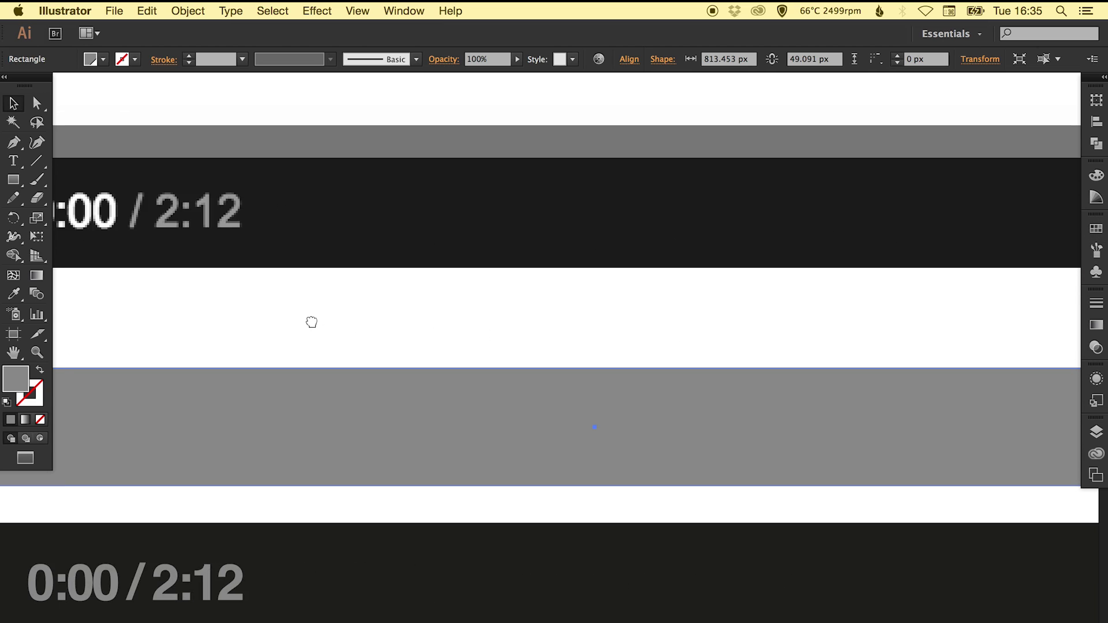
scroll(464, 368, left, 15)
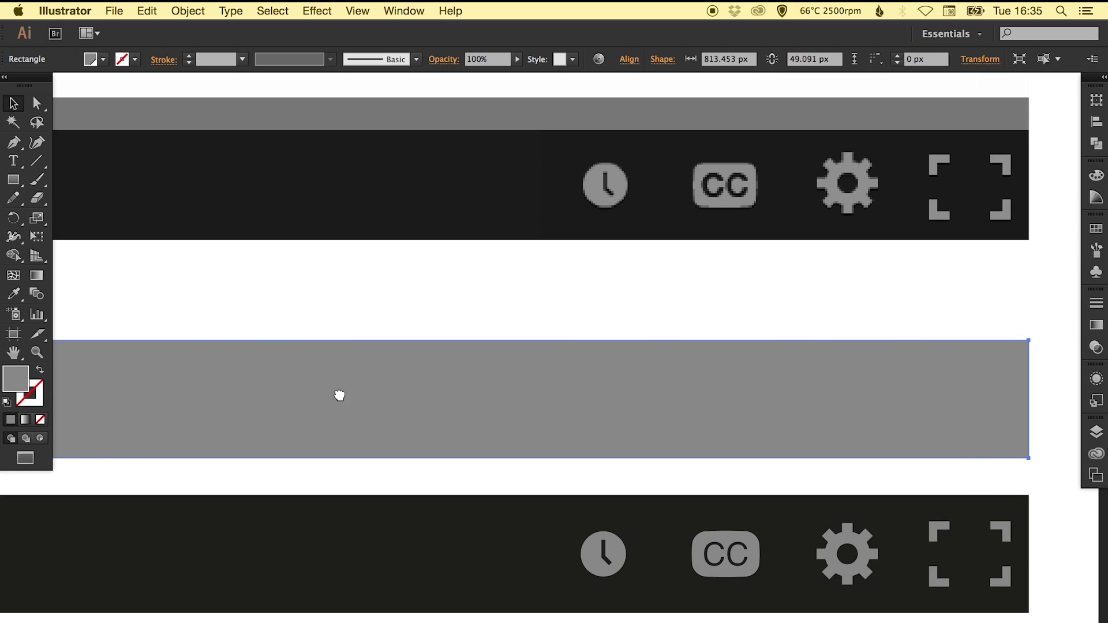
drag(522, 360, 522, 404)
drag(446, 399, 481, 448)
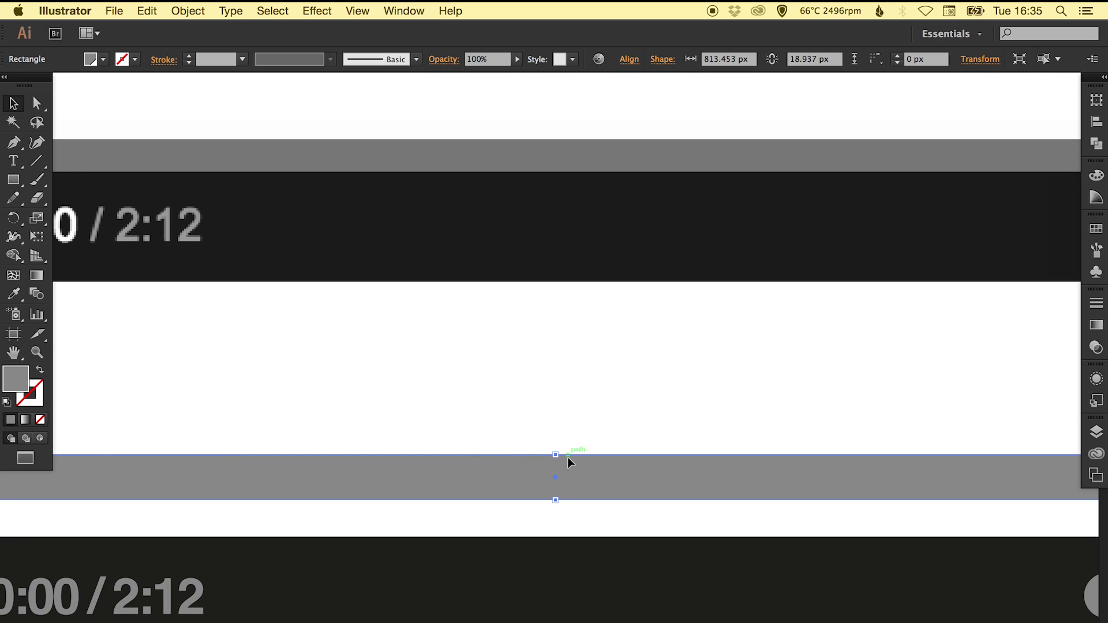
drag(556, 456, 557, 467)
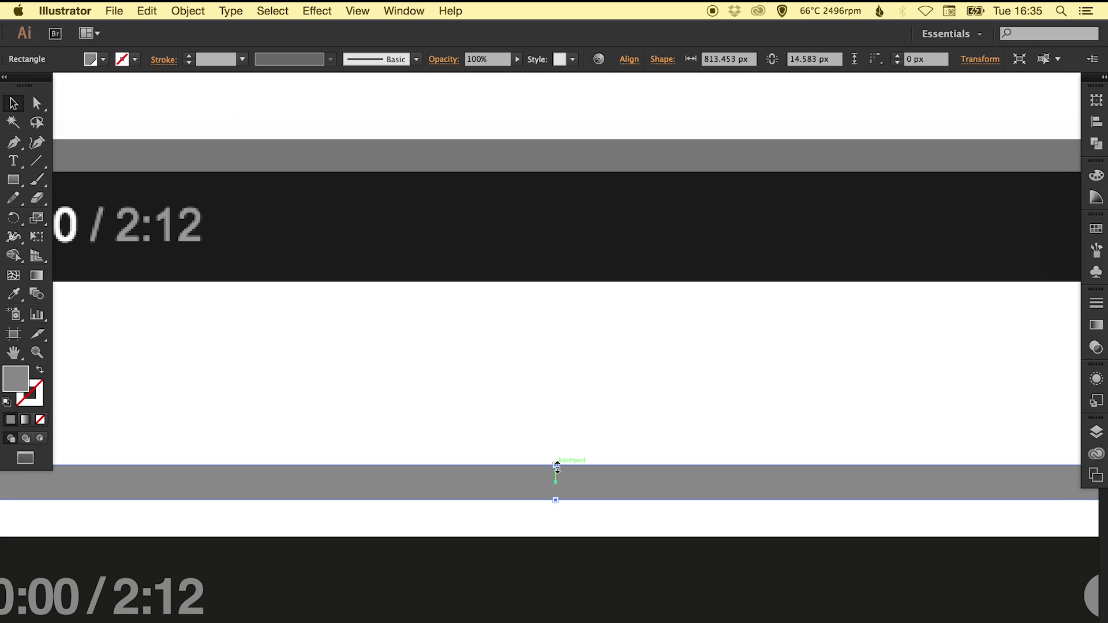
Duplicate the thin grey bar in place, move the copy just above it, and fill the copy with red
key(super+f)
key(shift+Up)
key(shift+Up)
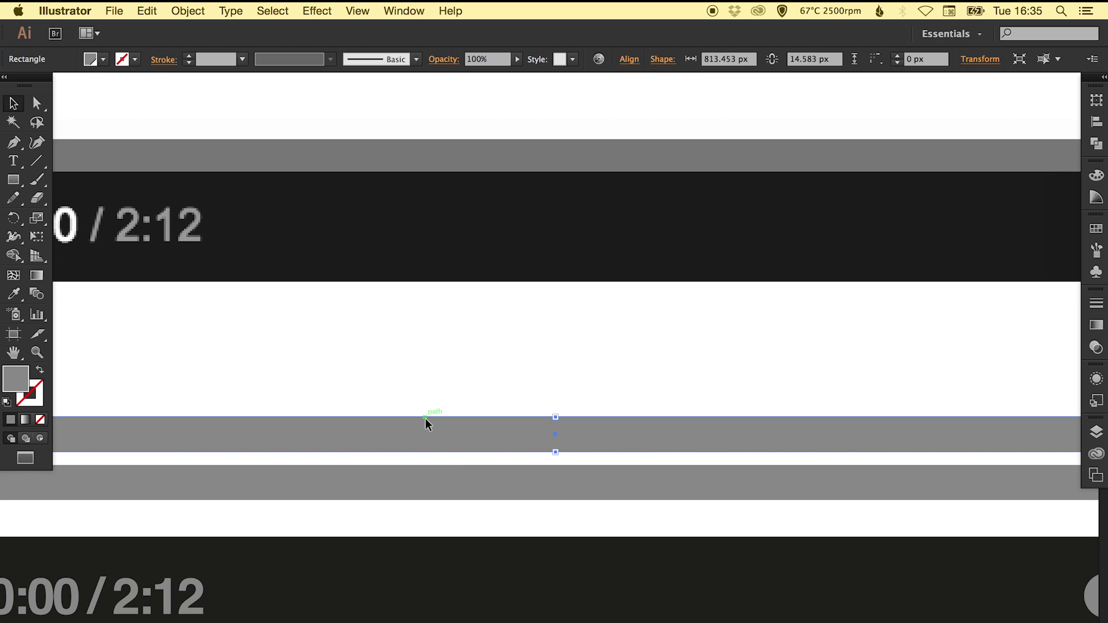
click(1096, 229)
click(947, 262)
click(1096, 231)
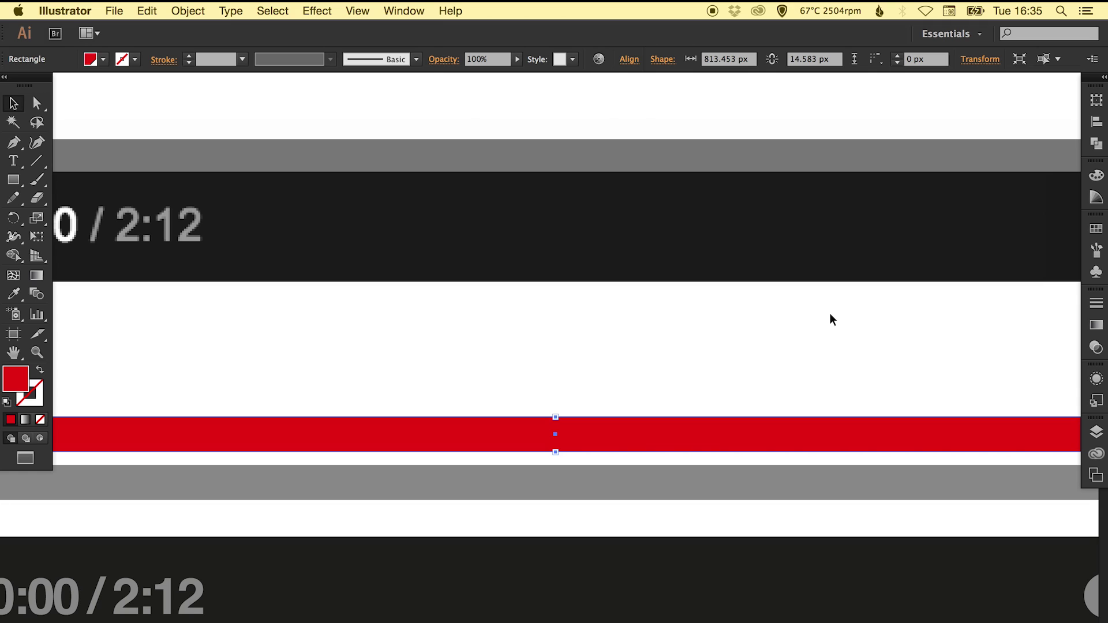
Shorten the red bar from its right end to about 345 px wide, keeping its left end in place
key(super+minus)
key(super+minus)
drag(910, 318, 672, 332)
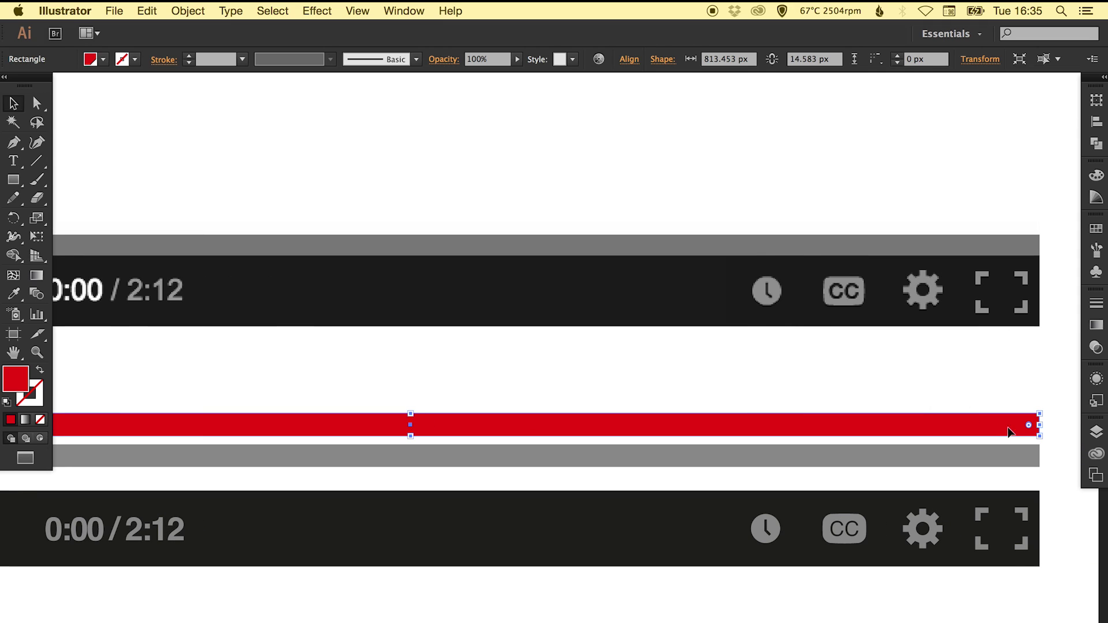
drag(1045, 425, 315, 425)
drag(291, 367, 708, 381)
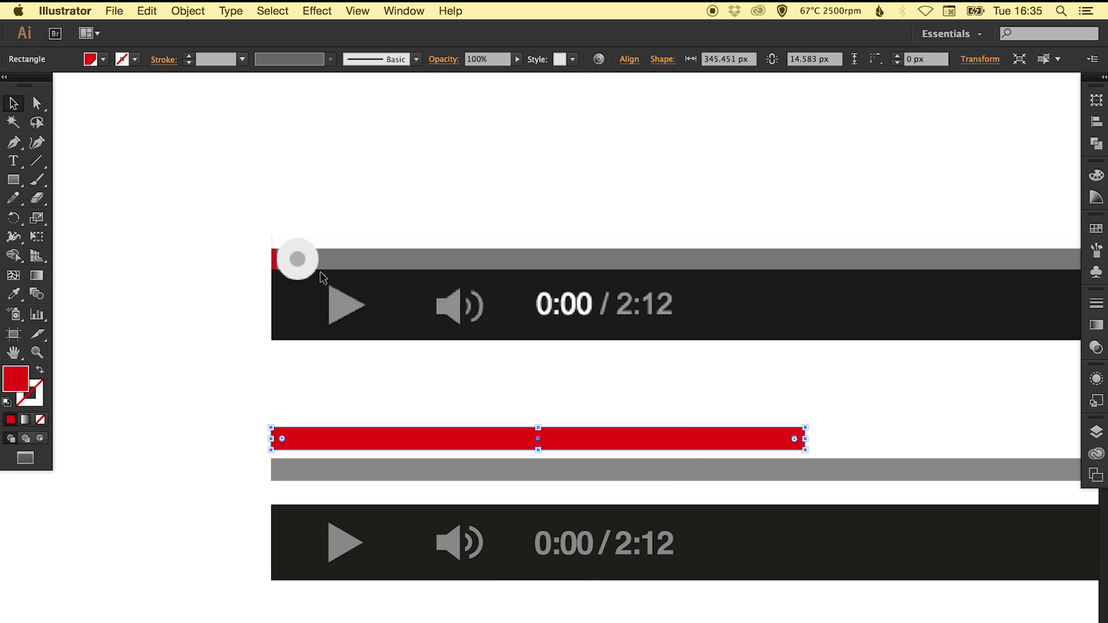
drag(499, 370, 436, 370)
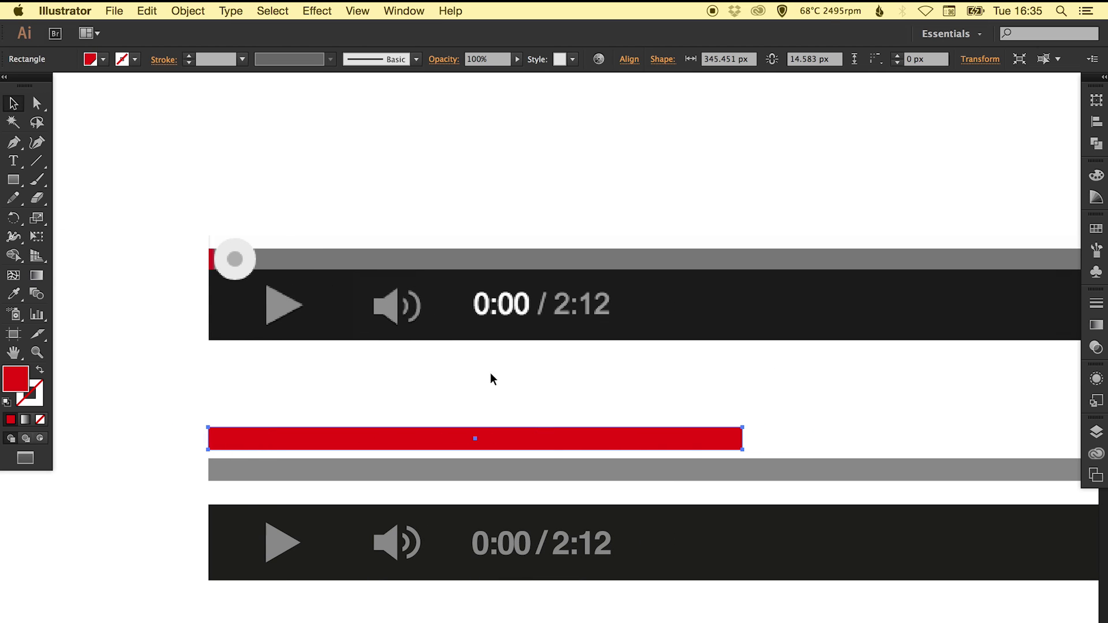
click(546, 376)
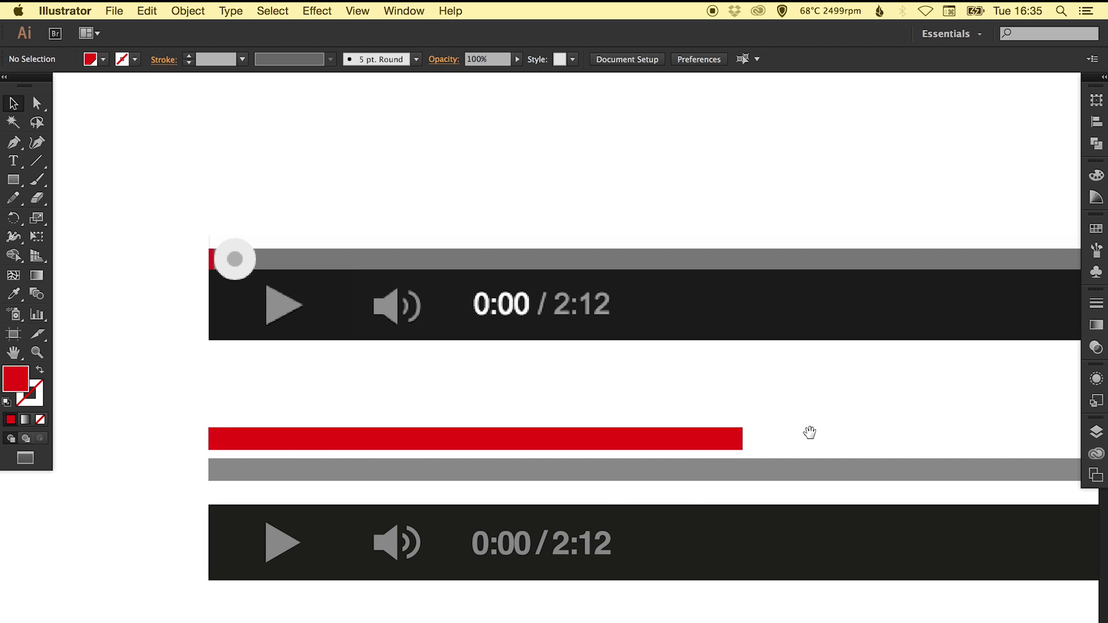
mouse_move(810, 432)
mouse_down()
mouse_move(448, 433)
mouse_move(806, 423)
mouse_up()
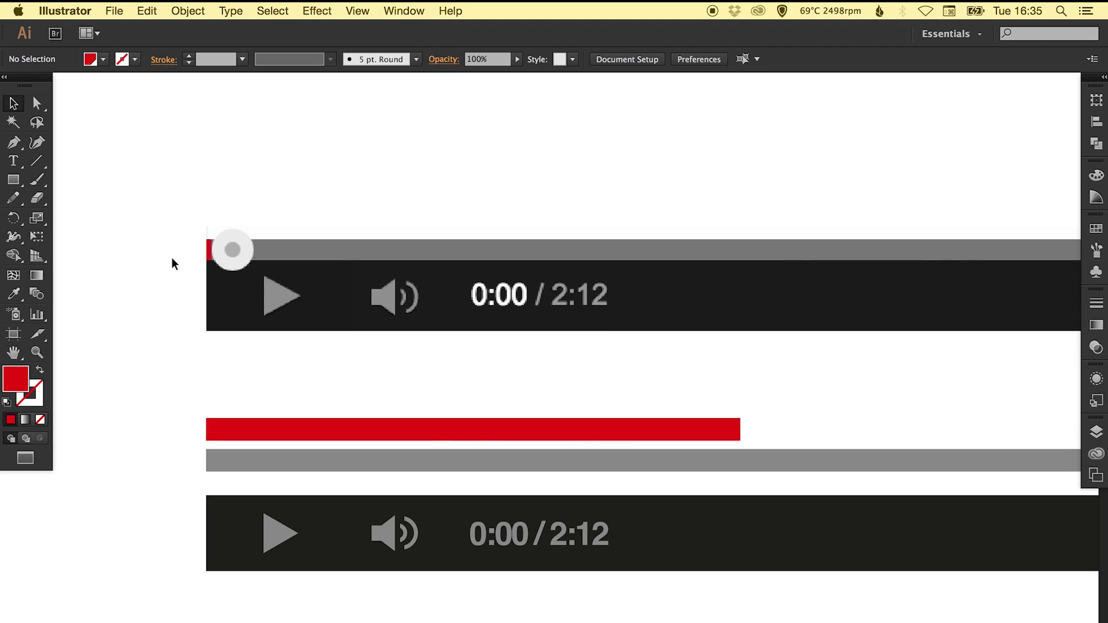
Move the red bar down so that it sits exactly over the grey progress bar
drag(486, 371, 407, 373)
click(396, 432)
key(shift+Down)
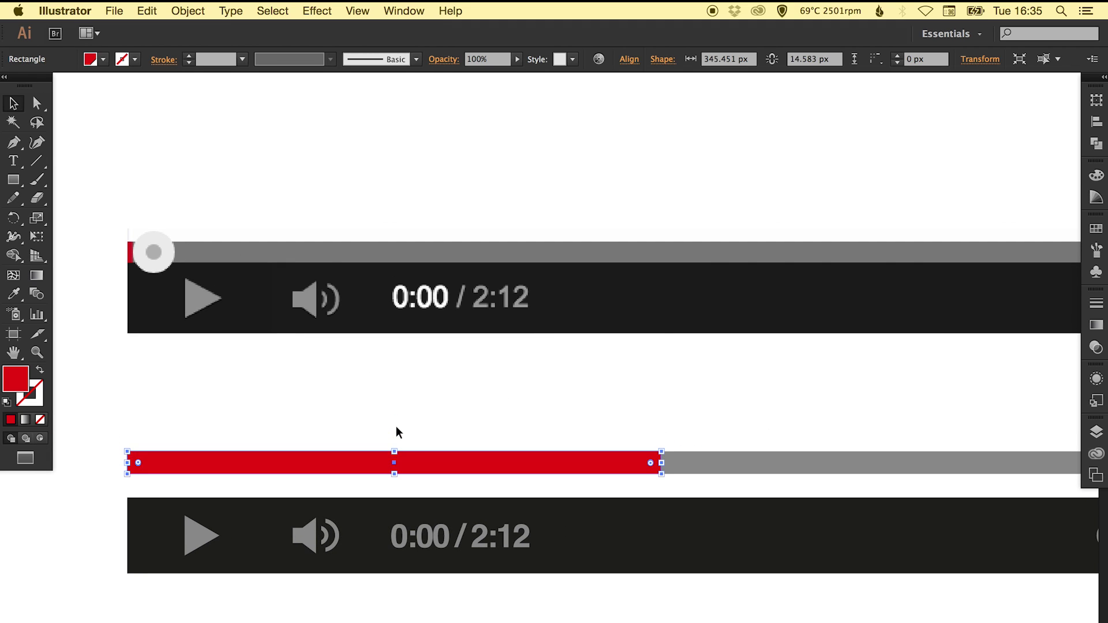
click(419, 399)
Draw a circle the size of the slider knob in the screenshot and move it to the right of that knob
key(super+space)
drag(111, 203, 277, 324)
drag(14, 184, 86, 178)
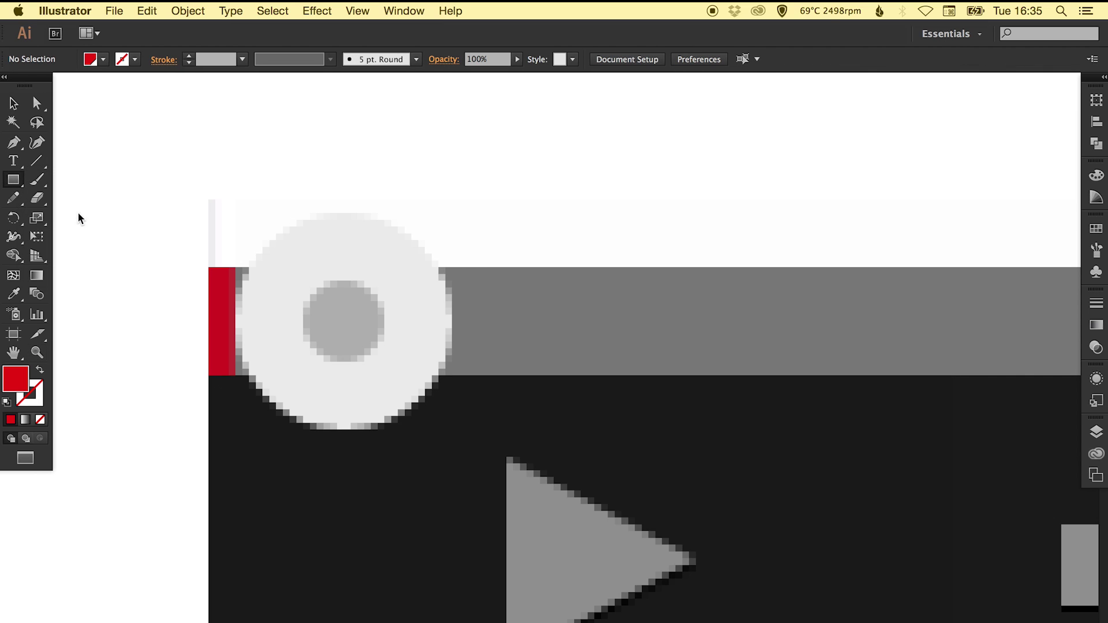
drag(247, 216, 462, 430)
key(v)
drag(438, 378, 730, 378)
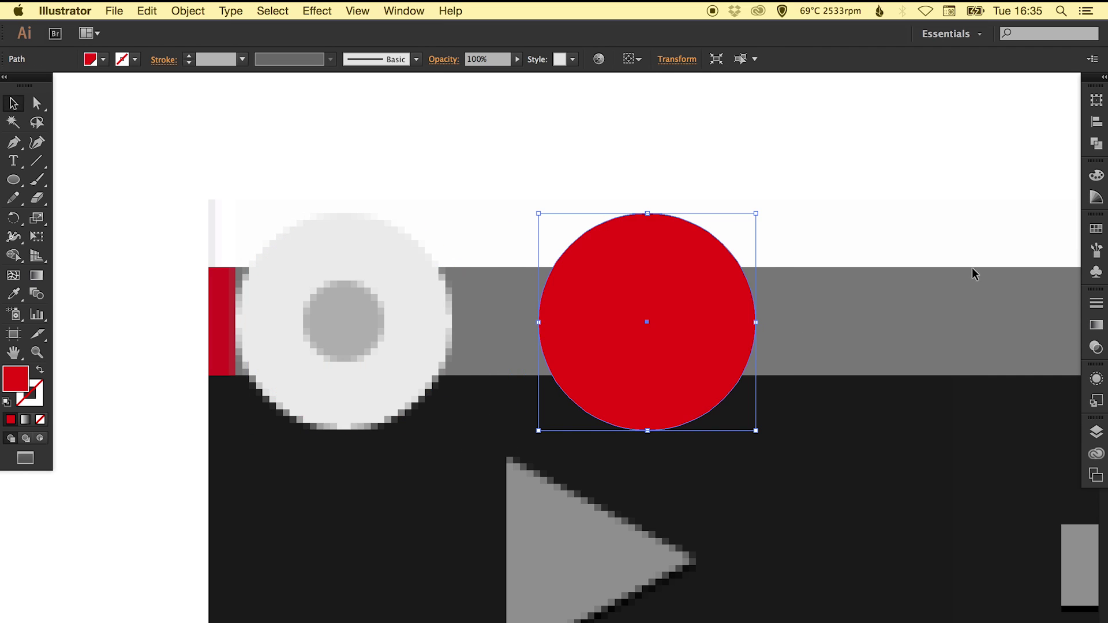
Fill the new knob circle with a very light grey swatch
click(1100, 228)
click(1016, 309)
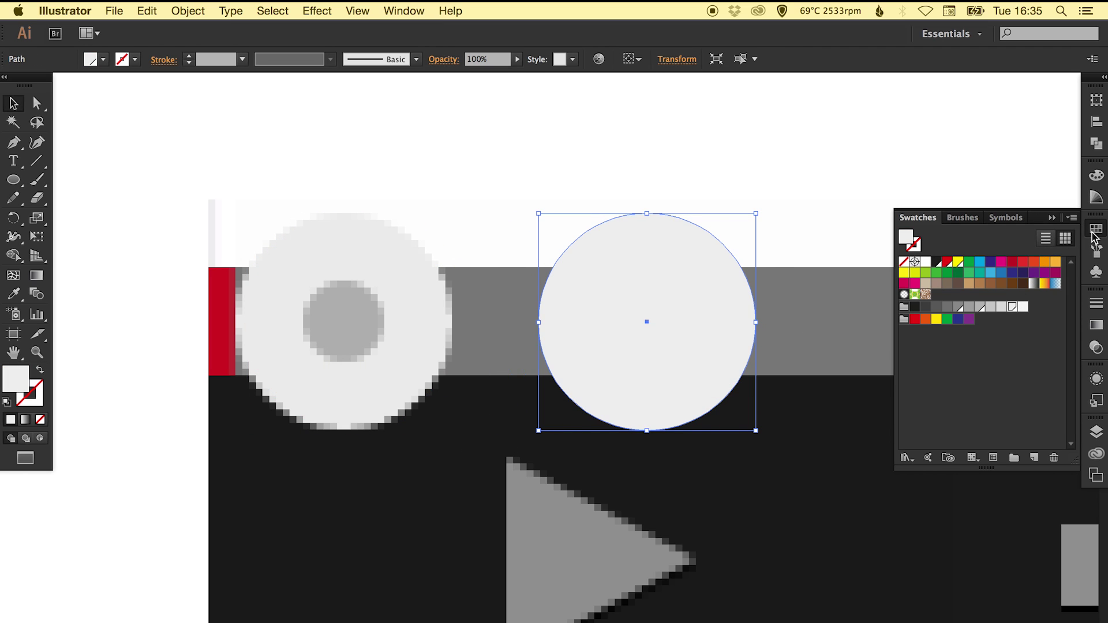
click(1096, 228)
Create a concentric scaled-down copy of the knob circle as its inner dot and fill it with a mid-light grey
key(a)
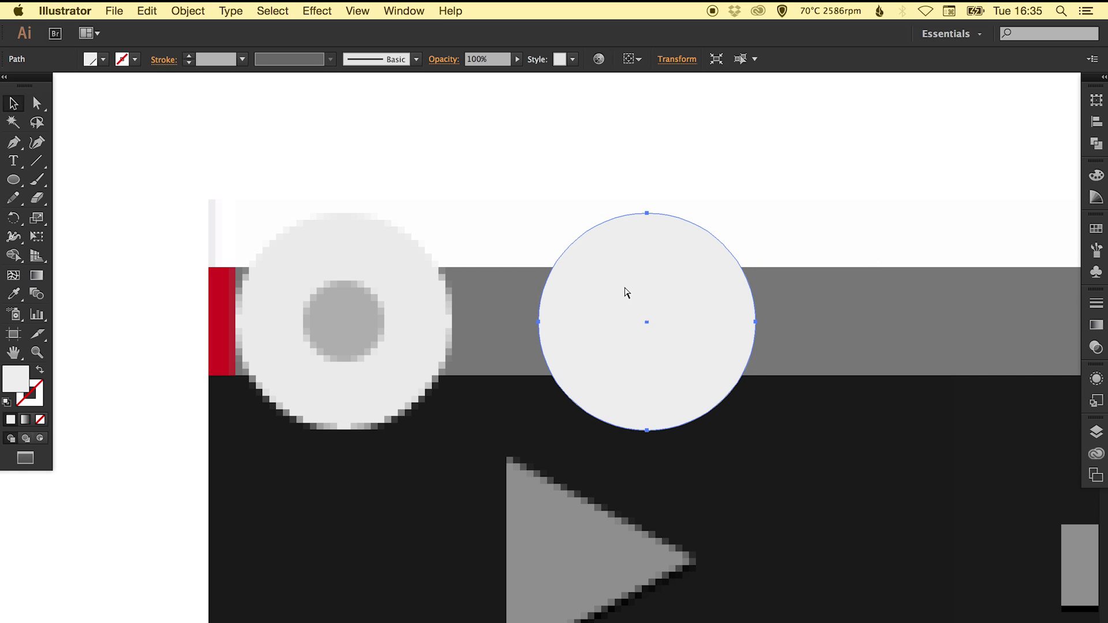
key(s)
drag(814, 168, 744, 258)
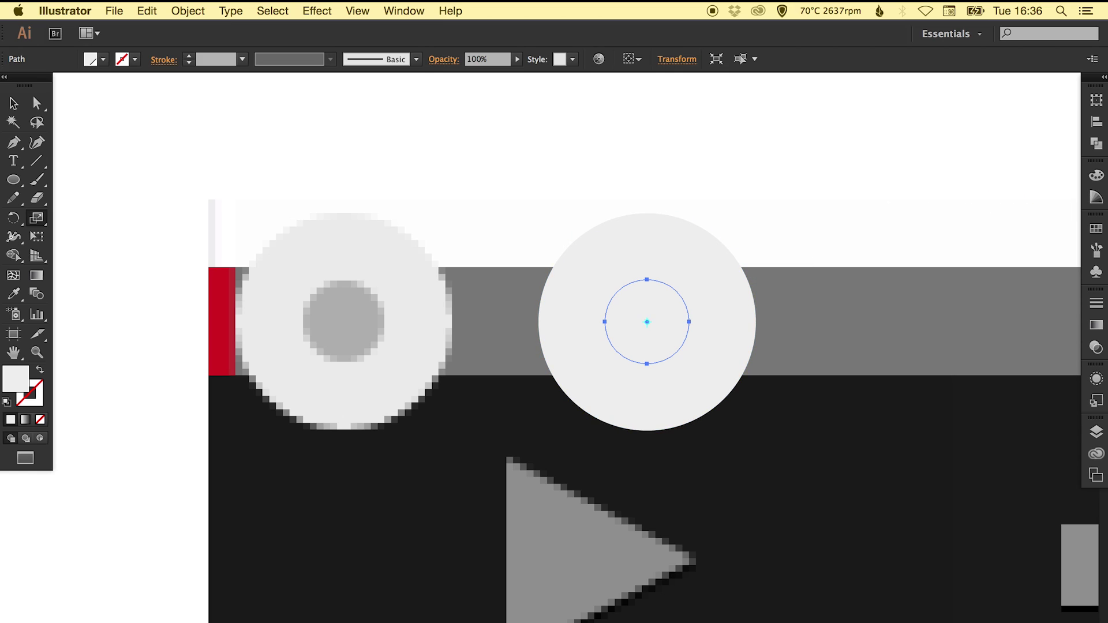
click(1096, 229)
click(984, 315)
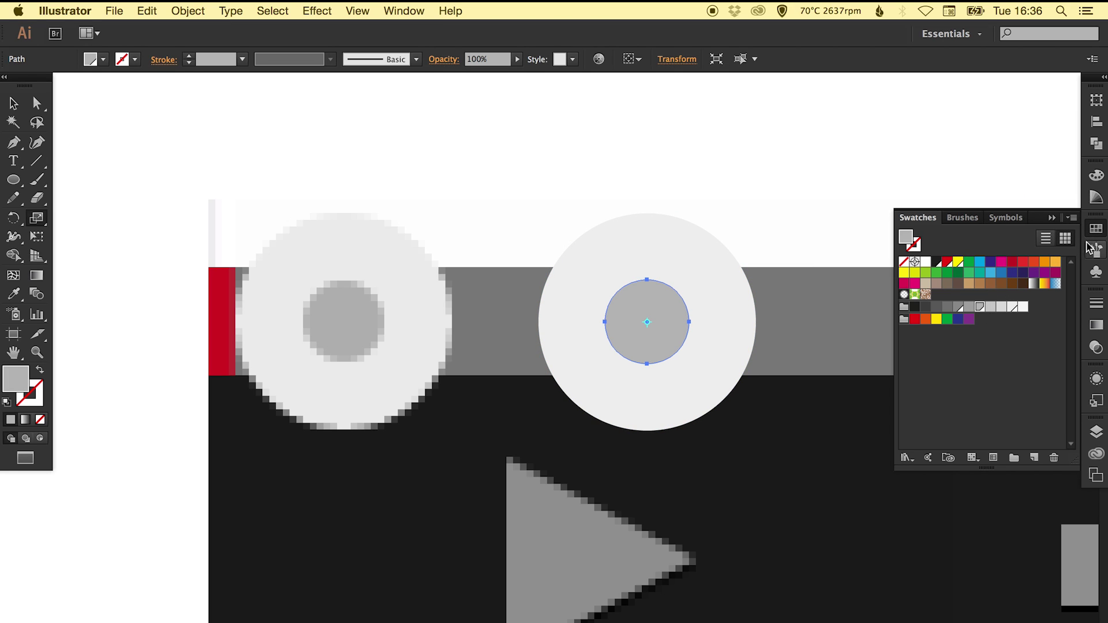
Group the knob's outer circle and inner dot
key(v)
shift+click(733, 246)
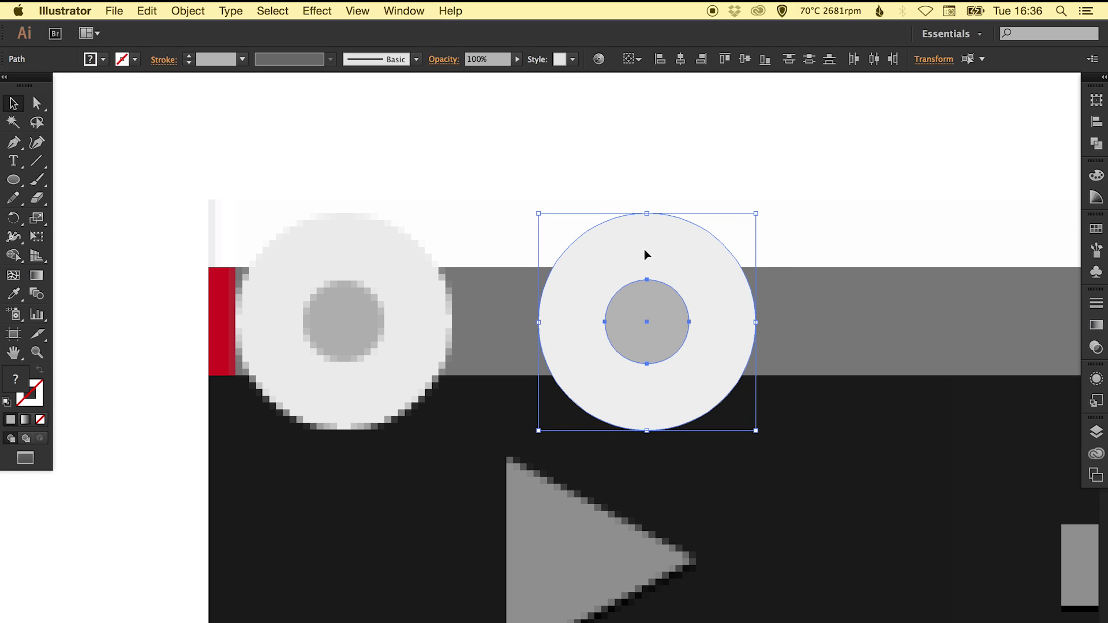
key(super+g)
Move the knob group onto the progress bar, centred vertically on it and horizontally on the red bar's right end
key(super+minus)
key(super+minus)
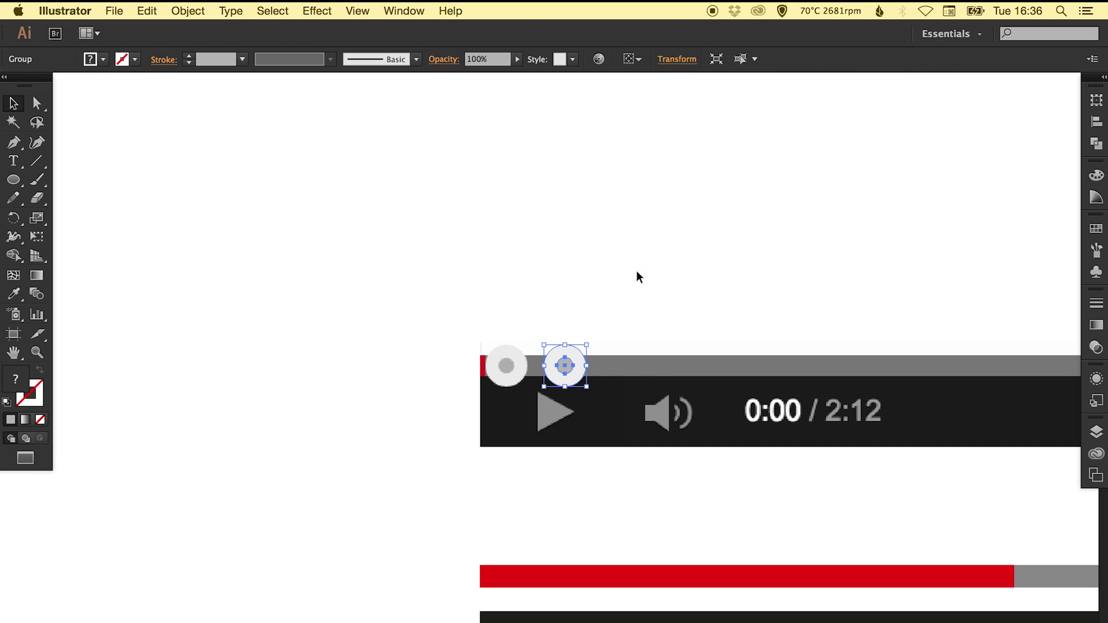
drag(508, 290, 234, 248)
drag(290, 323, 701, 503)
key(z)
drag(584, 427, 832, 572)
key(v)
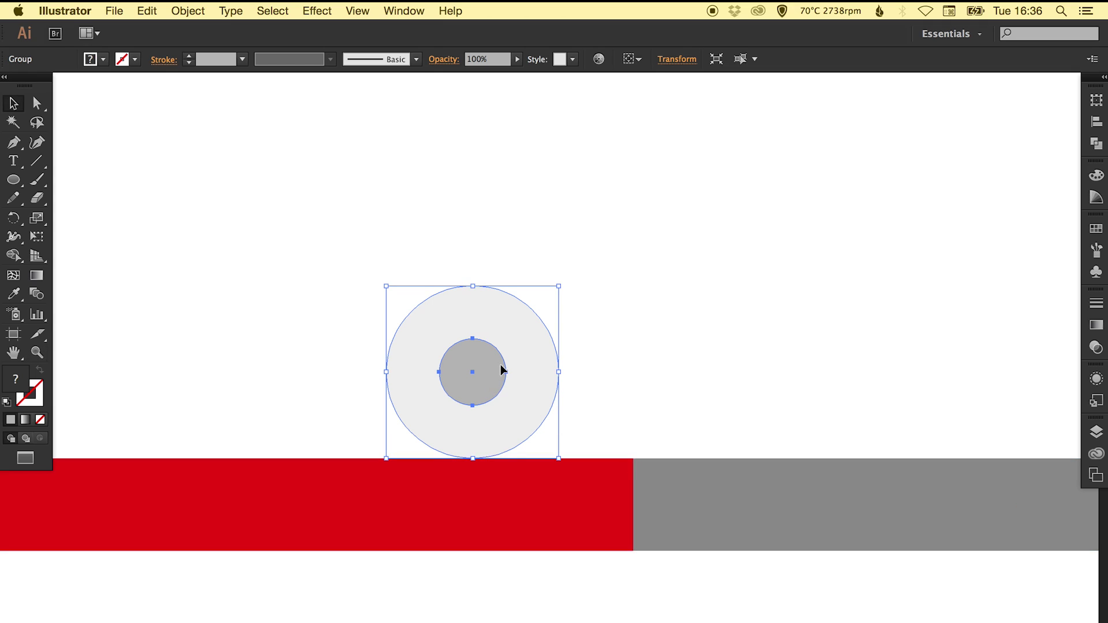
drag(506, 366, 539, 498)
drag(539, 499, 651, 494)
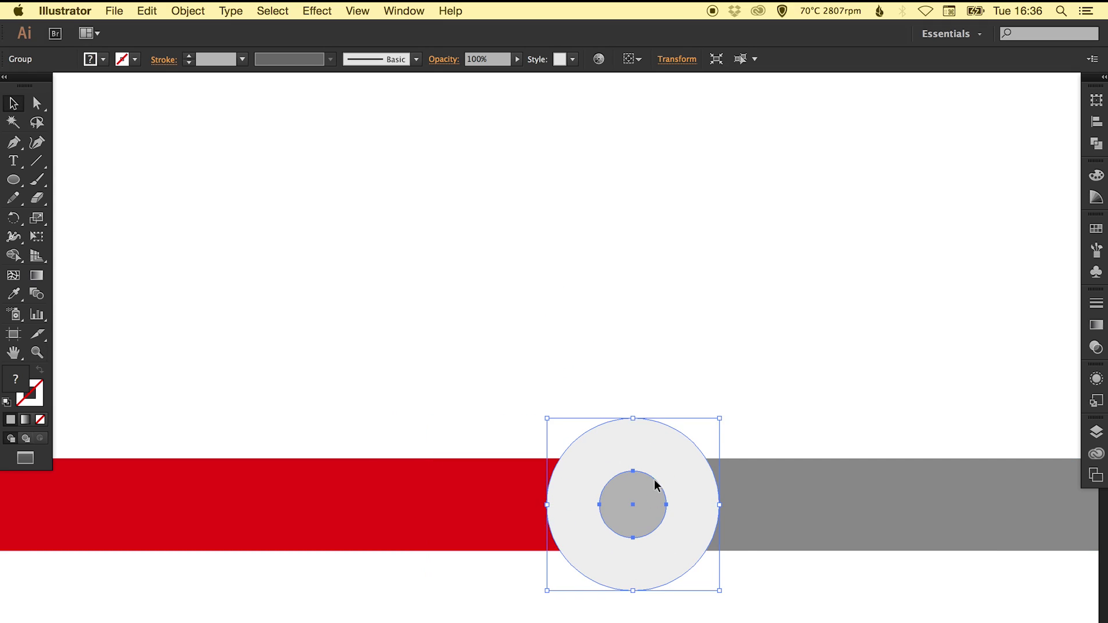
click(653, 399)
Group the red bar, the grey bar and the slider knob
key(super+0)
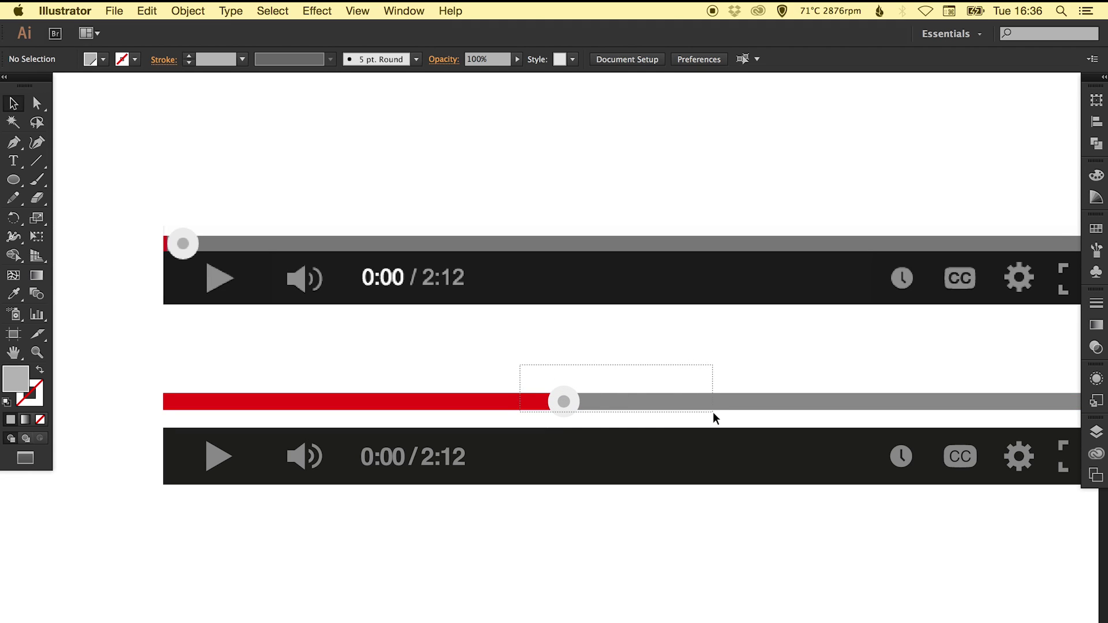
drag(714, 415, 313, 404)
key(super+g)
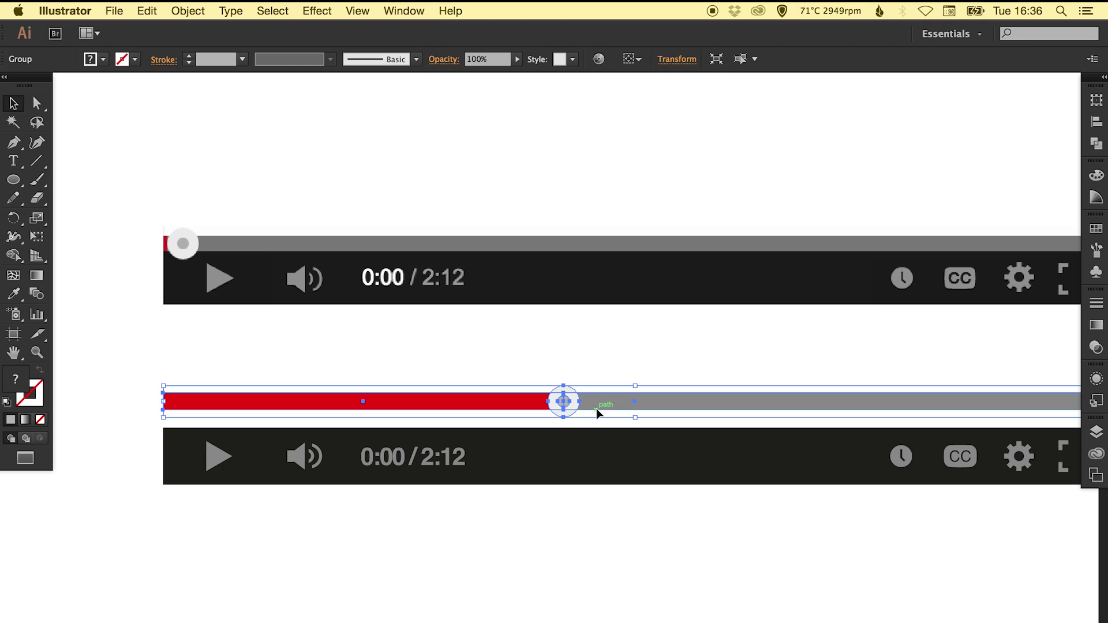
Move the progress bar group down until its lower edge meets the dark control bar's upper edge
key(z)
click(588, 422)
key(v)
drag(646, 376, 647, 483)
key(super+shift+a)
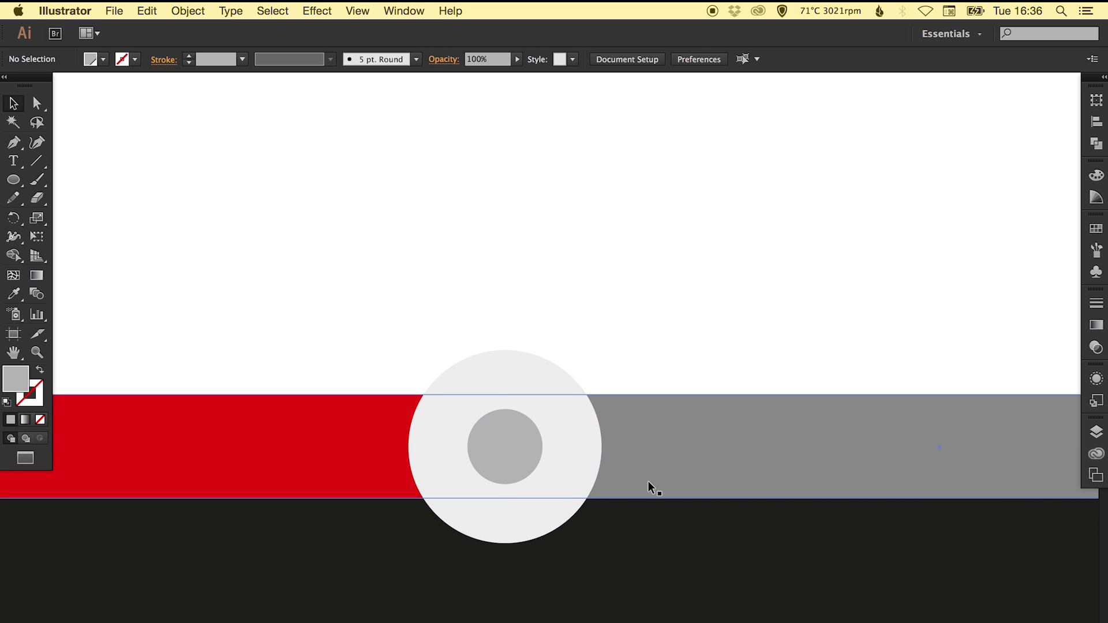
Unlock all objects and delete the reference screenshot
key(super+minus)
key(super+minus)
key(super+minus)
key(super+minus)
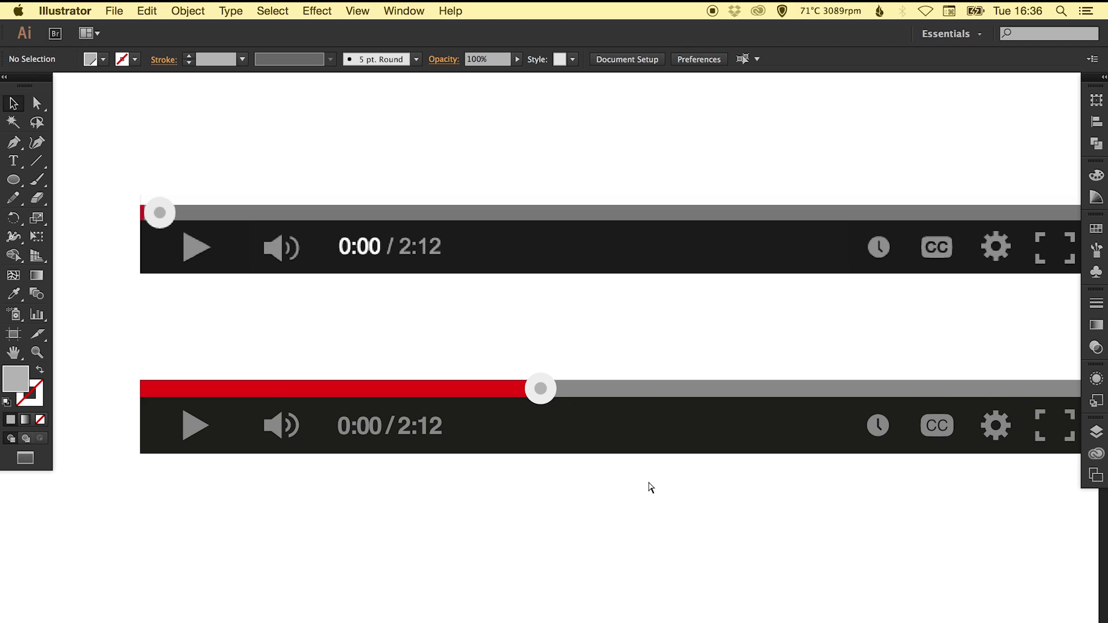
key(super+minus)
drag(648, 481, 608, 505)
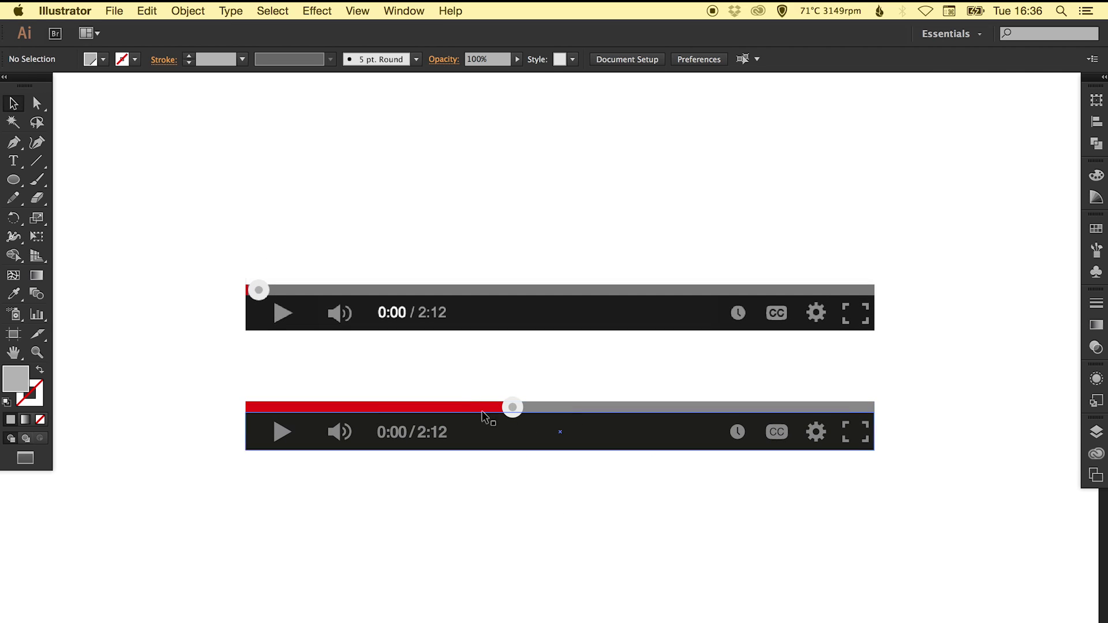
click(188, 11)
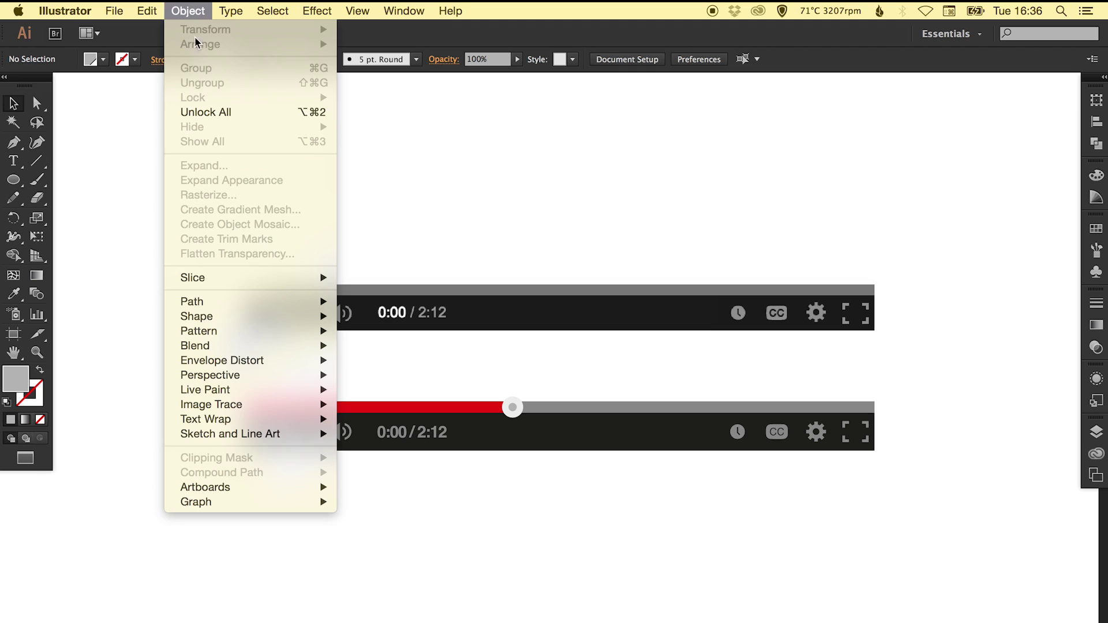
click(222, 111)
click(501, 236)
click(555, 322)
key(Delete)
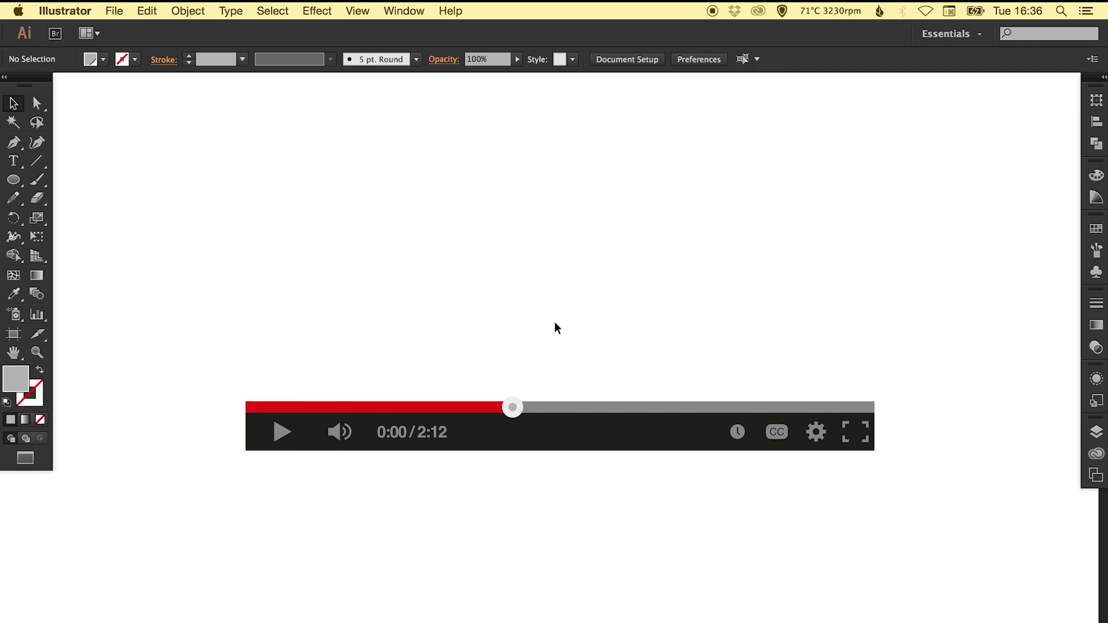
drag(570, 345, 577, 309)
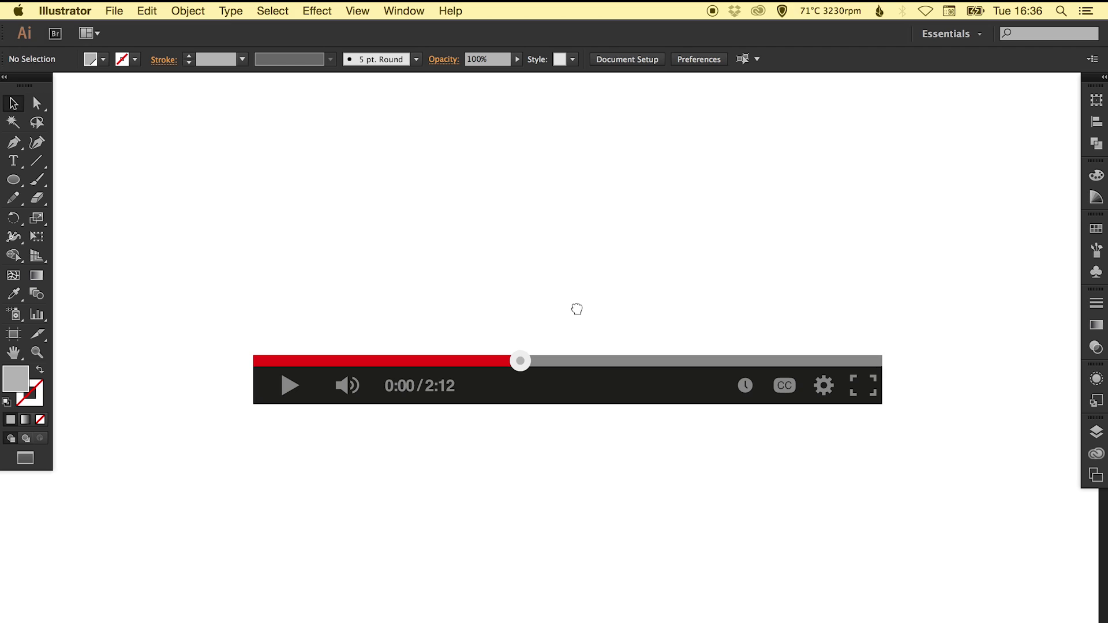
scroll(586, 234, right, 5)
drag(521, 259, 749, 319)
drag(633, 334, 661, 326)
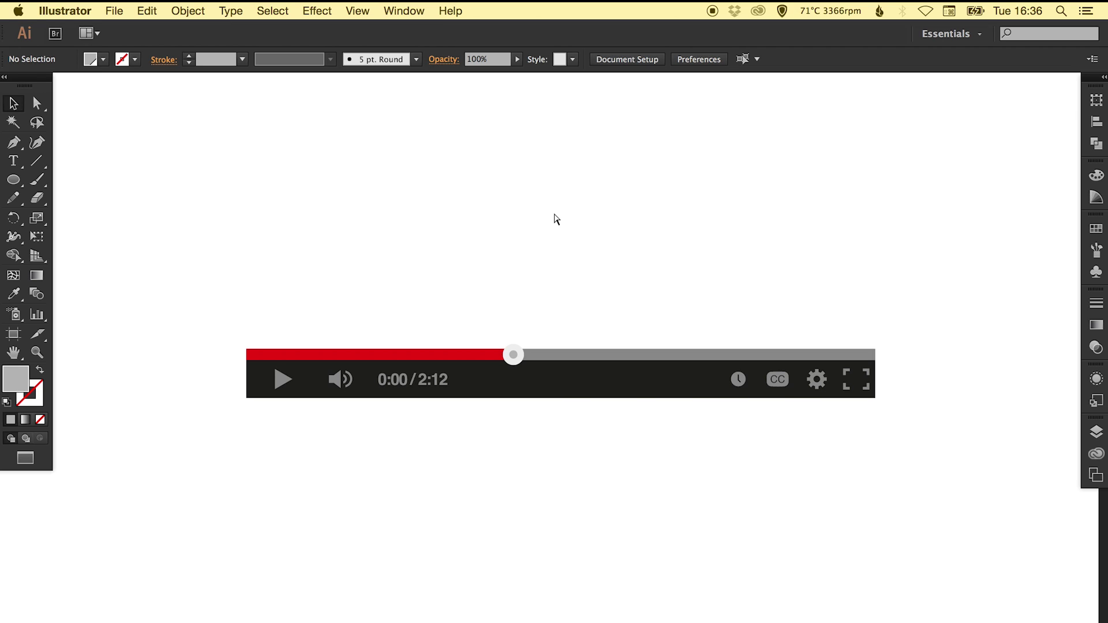
Inspect the control bar's vector paths up close in outline view, from the speaker icon to the CC icon, and return to the full-colour overview
key(super+y)
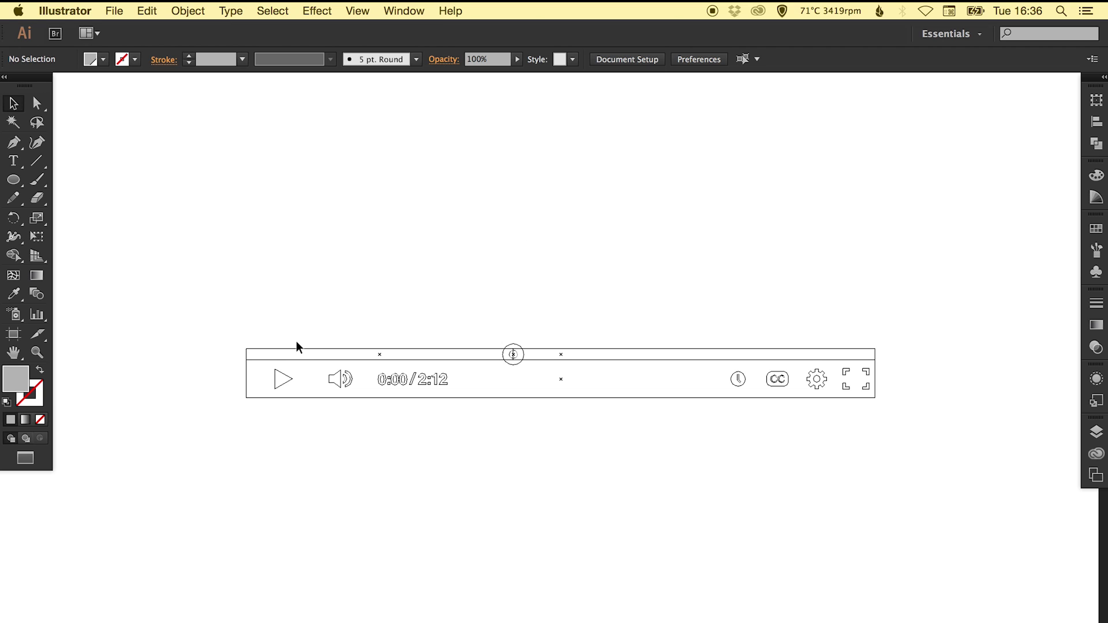
key(z)
drag(218, 317, 486, 460)
drag(663, 428, 355, 436)
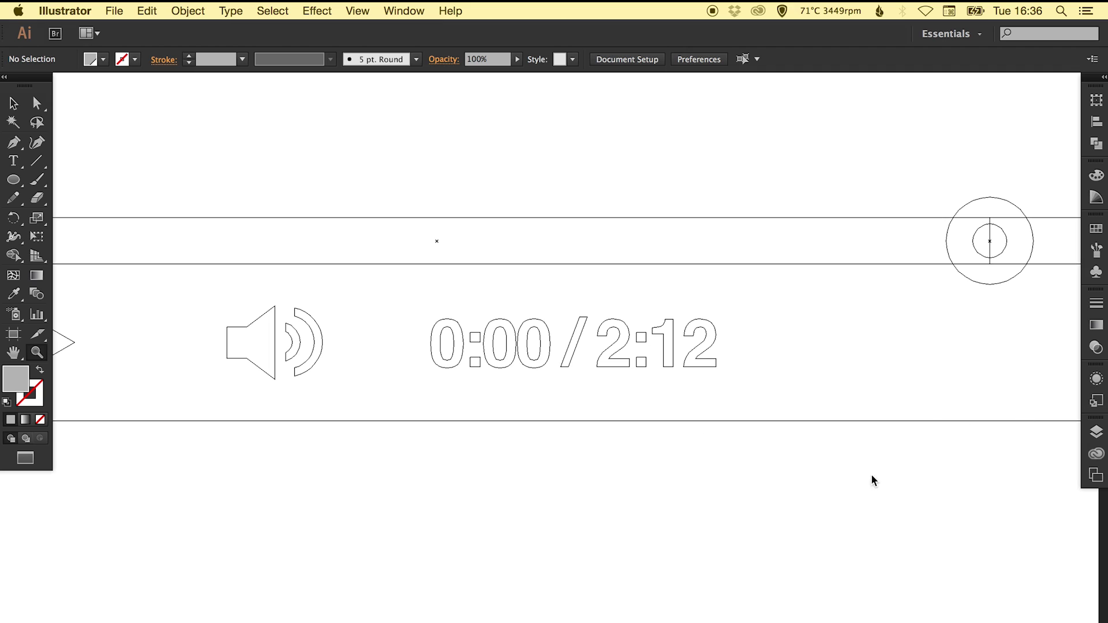
drag(894, 463, 479, 481)
drag(769, 420, 319, 445)
drag(743, 396, 383, 406)
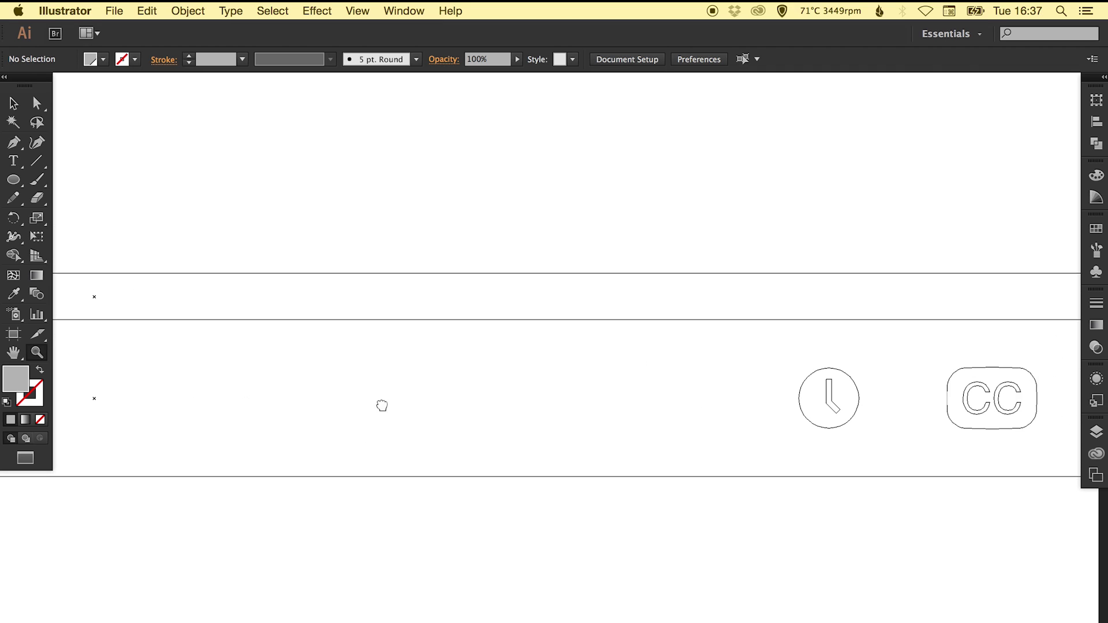
drag(822, 399, 918, 394)
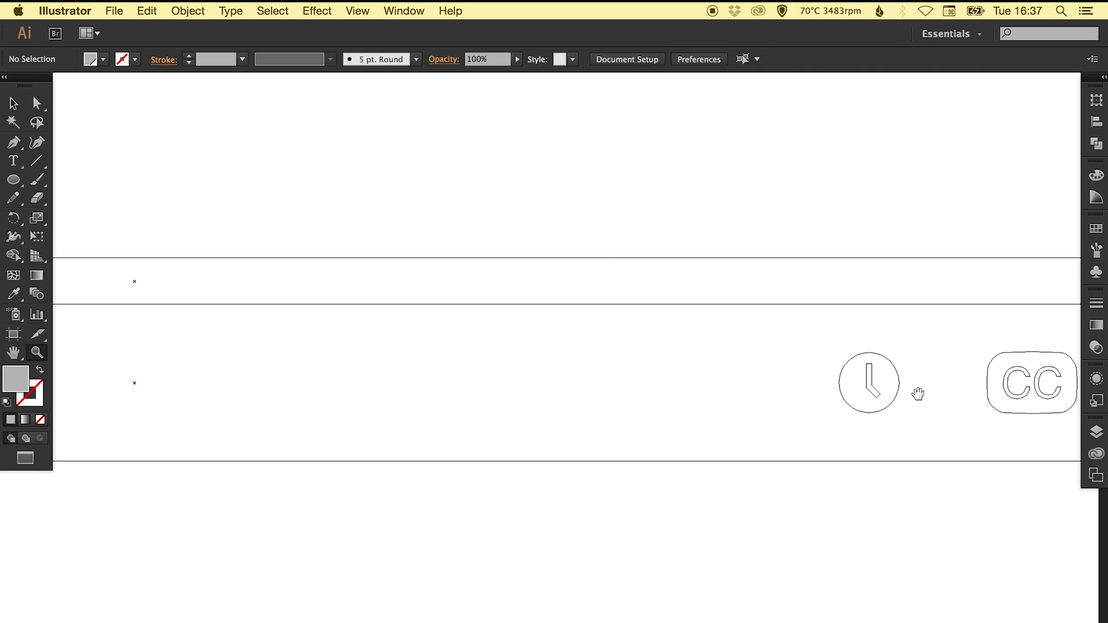
drag(546, 366, 796, 359)
key(v)
key(super+y)
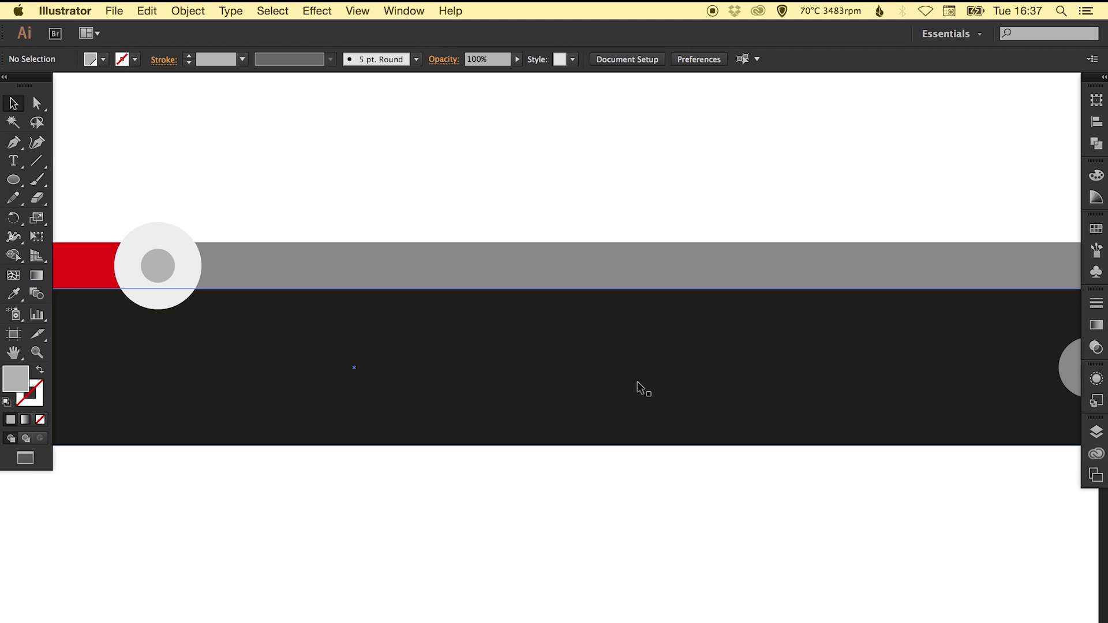
key(super+0)
drag(331, 276, 587, 327)
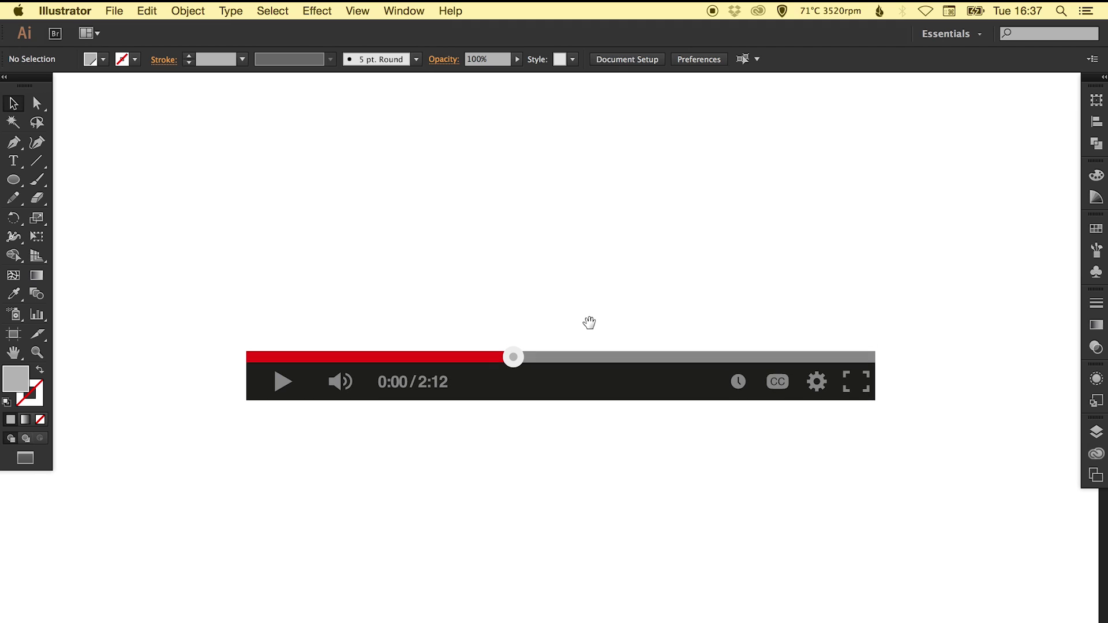